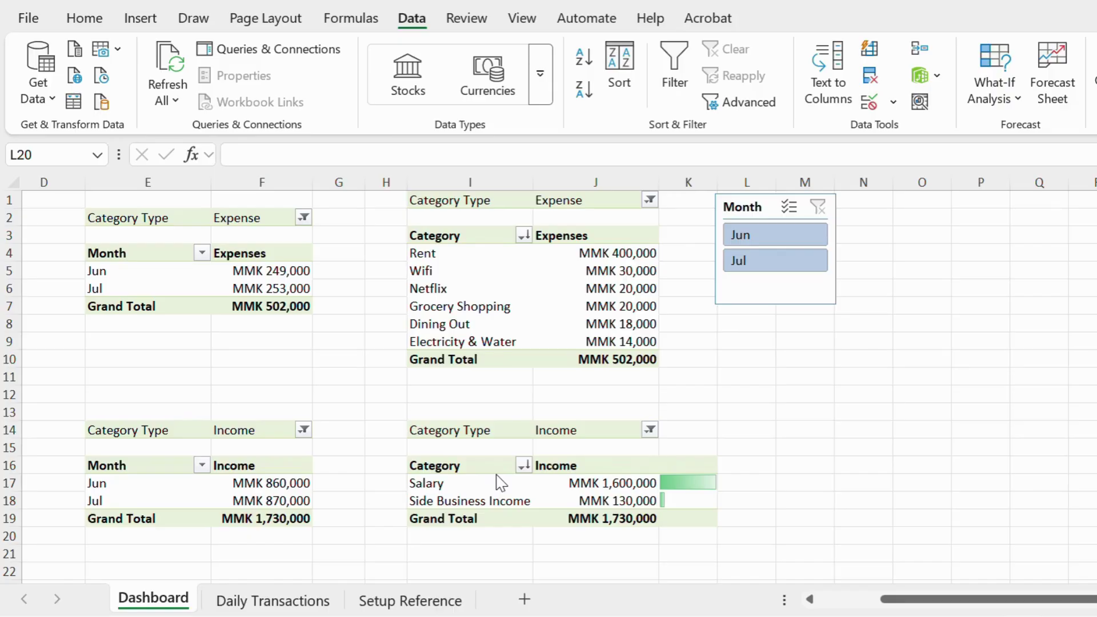
Review the transaction entries on the Daily Transactions sheet from the header row down to the last record.
click(295, 601)
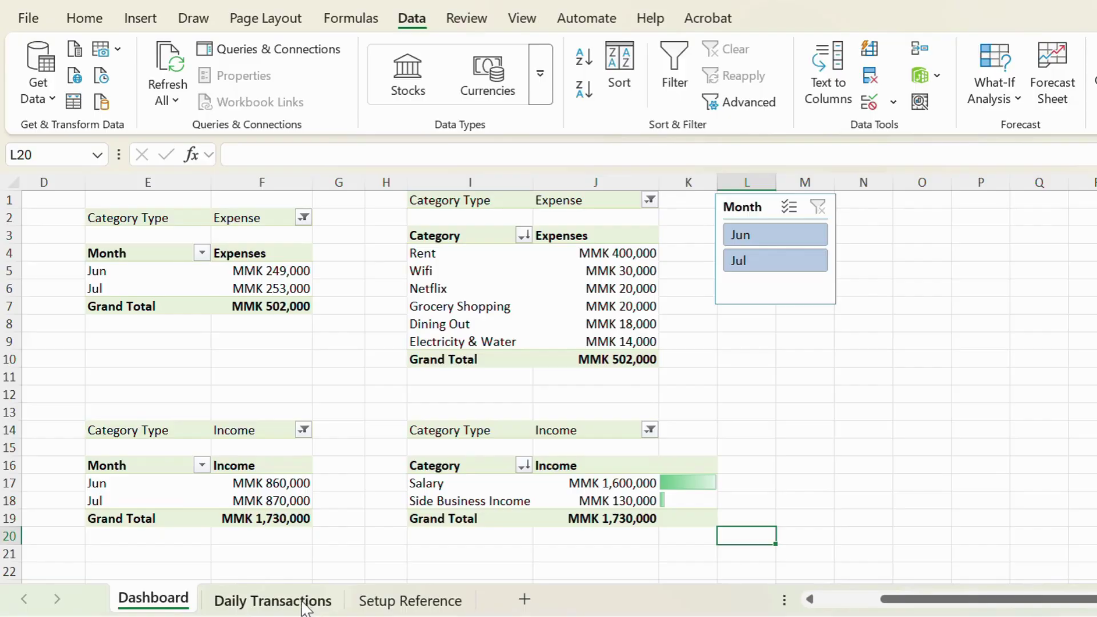
click(302, 603)
scroll(537, 486, up, 3)
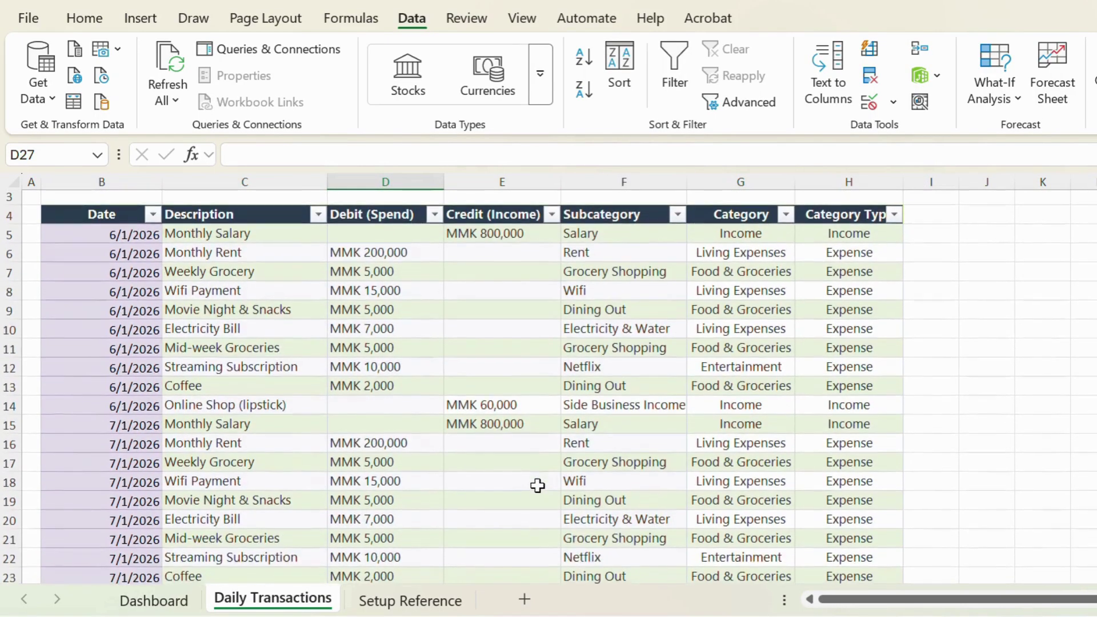
scroll(538, 486, down, 1)
scroll(437, 401, up, 1)
scroll(432, 433, down, 1)
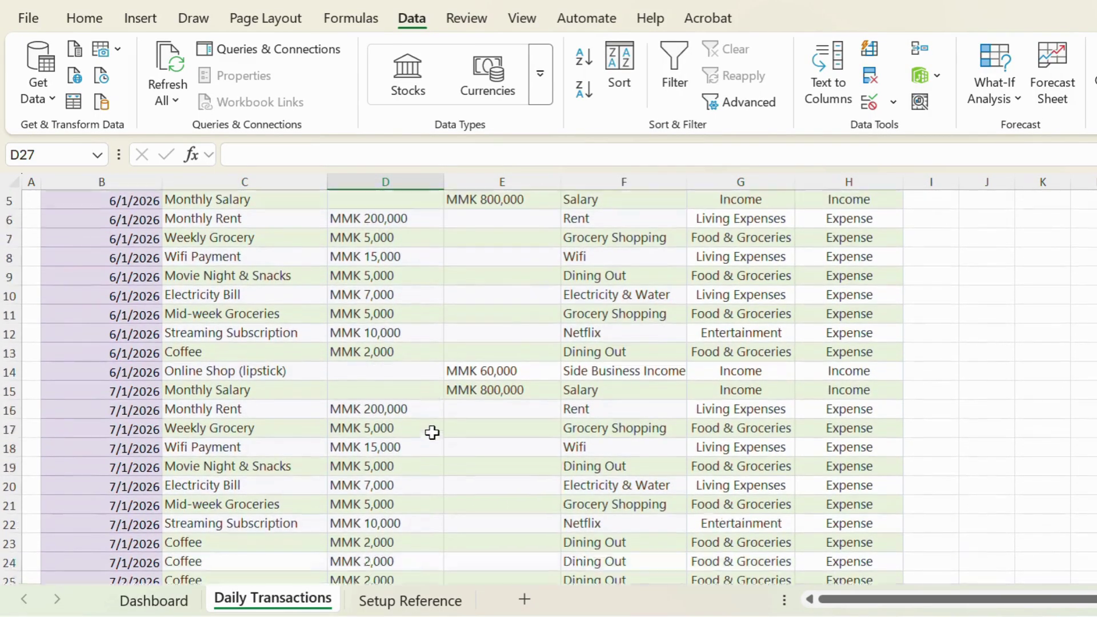
scroll(590, 453, up, 1)
scroll(561, 448, down, 1)
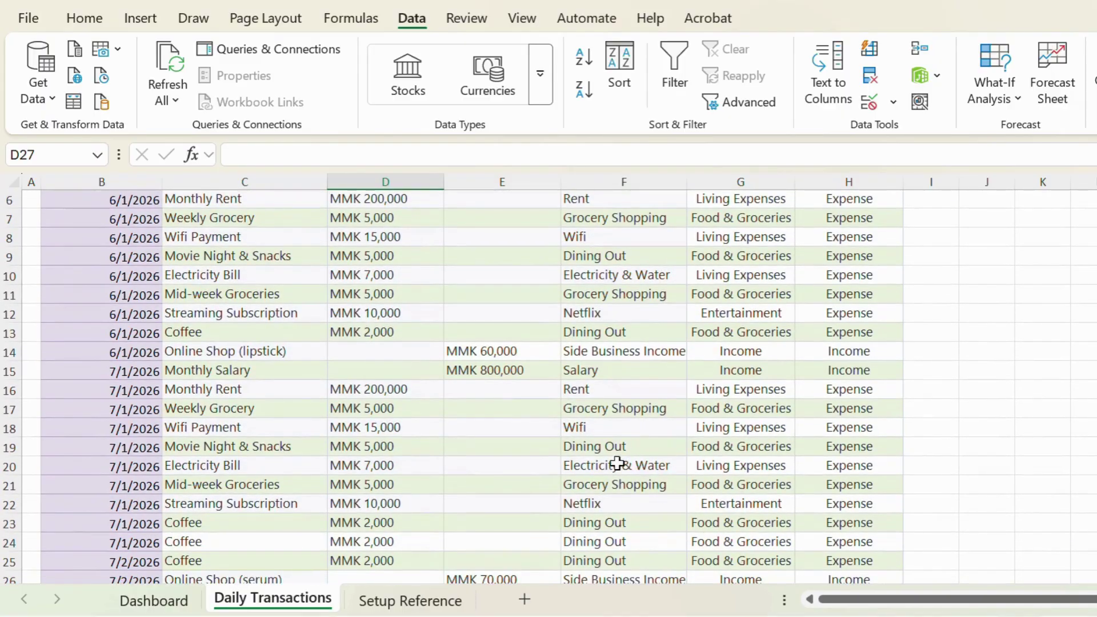
scroll(644, 476, down, 1)
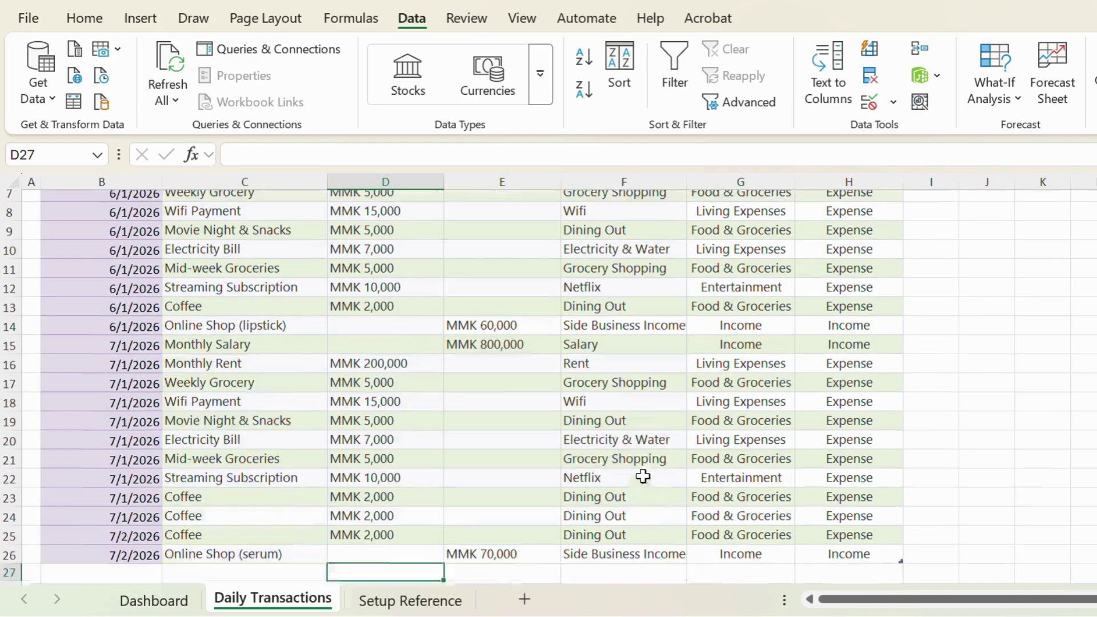
scroll(644, 476, down, 1)
scroll(486, 431, up, 2)
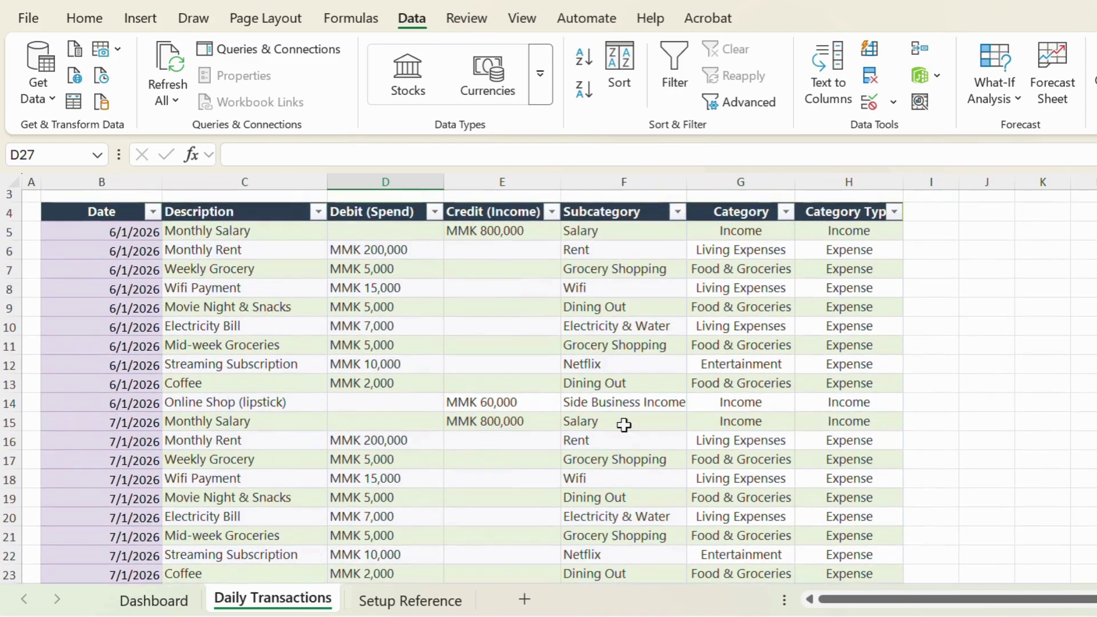
Examine the expense and income pivot tables by month and by category on the Dashboard sheet.
click(182, 607)
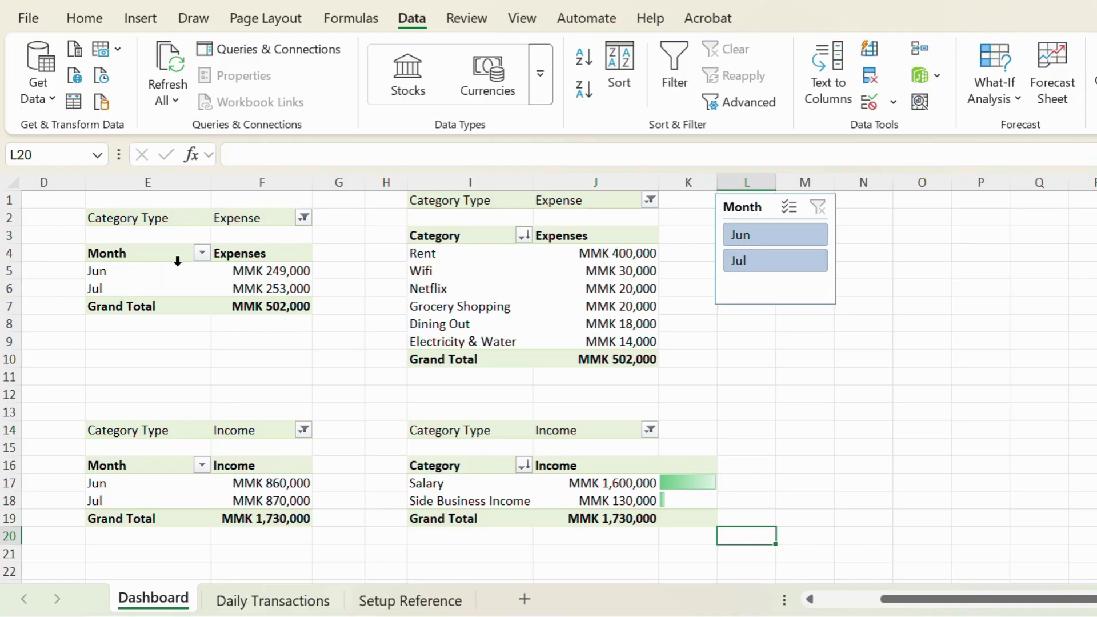
click(256, 276)
click(499, 292)
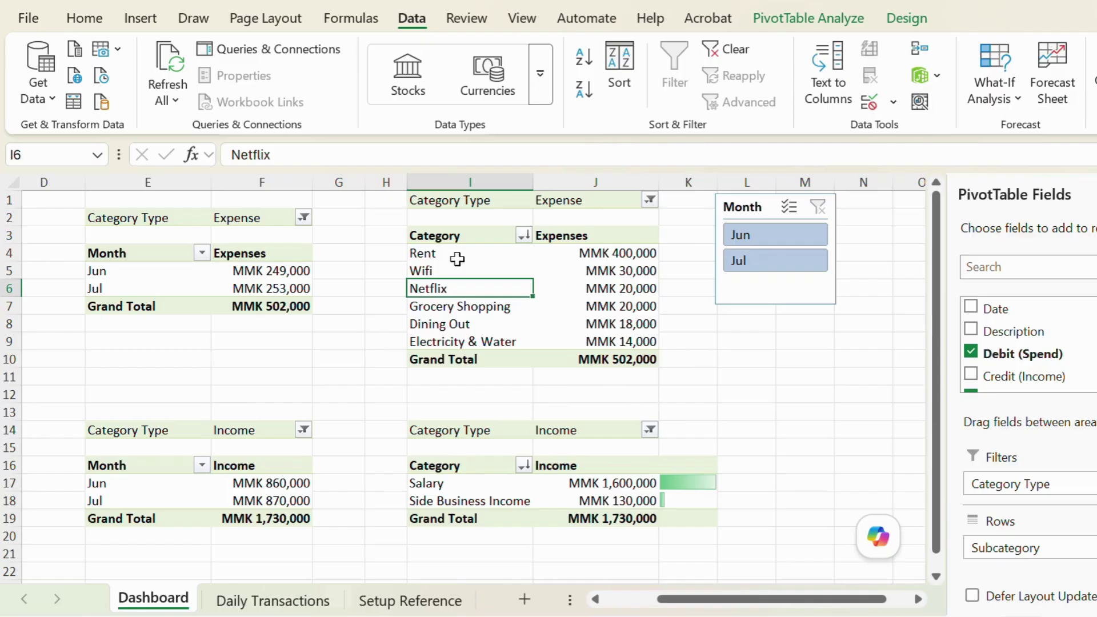
click(495, 263)
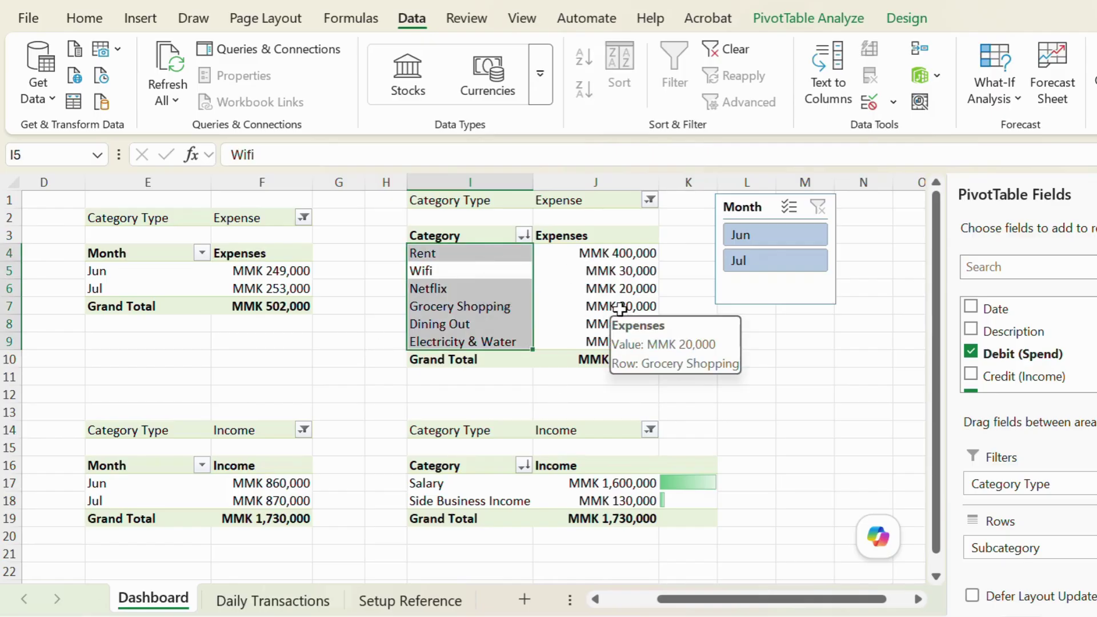
click(746, 341)
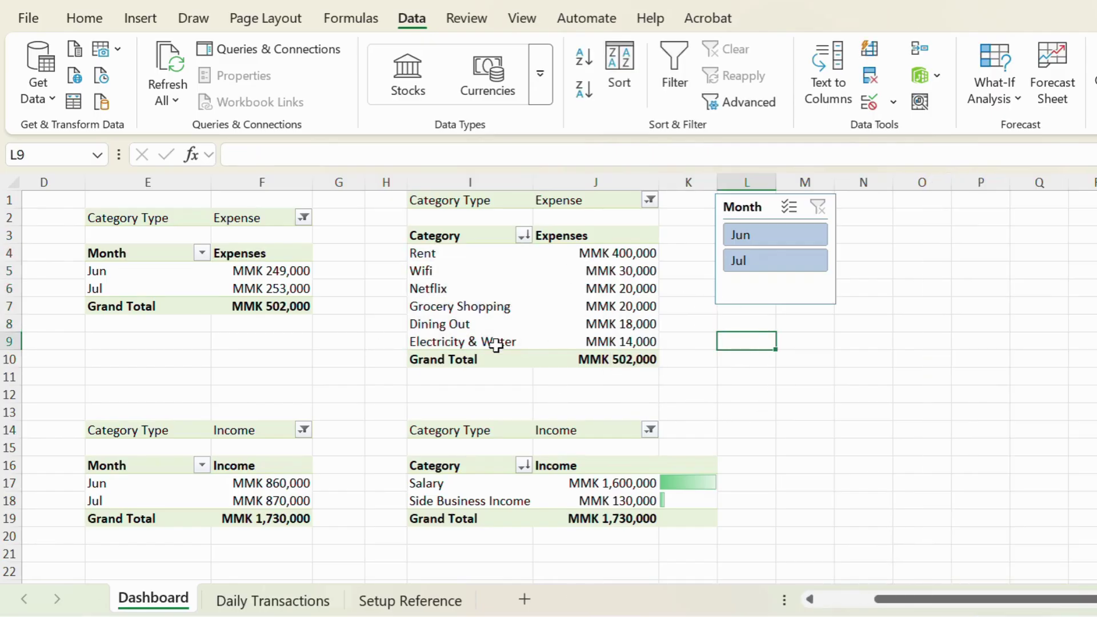
click(464, 484)
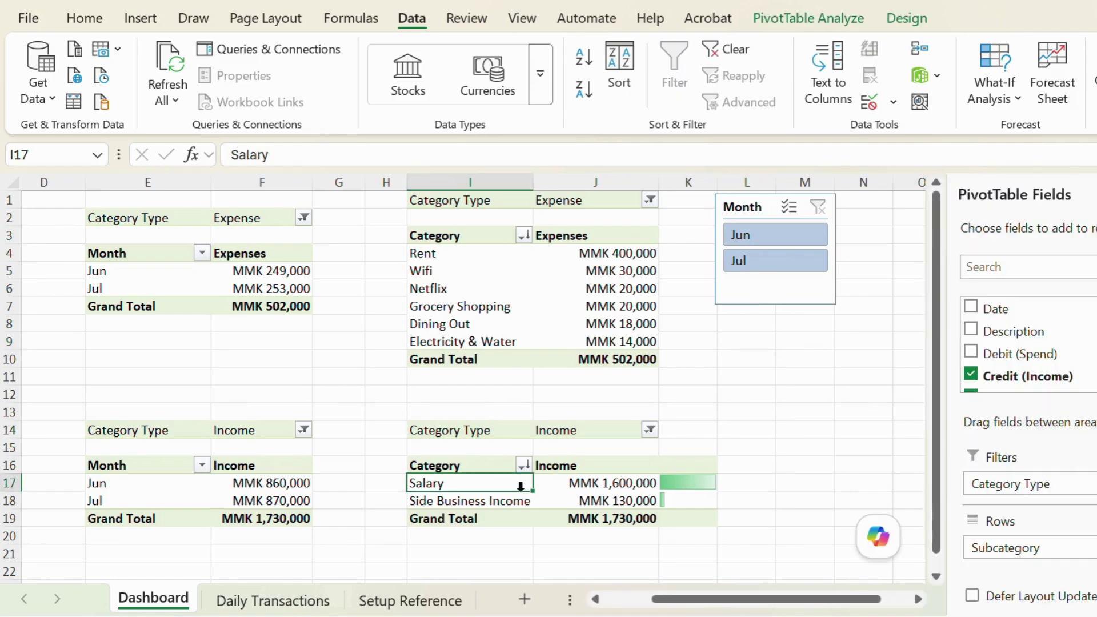
click(743, 440)
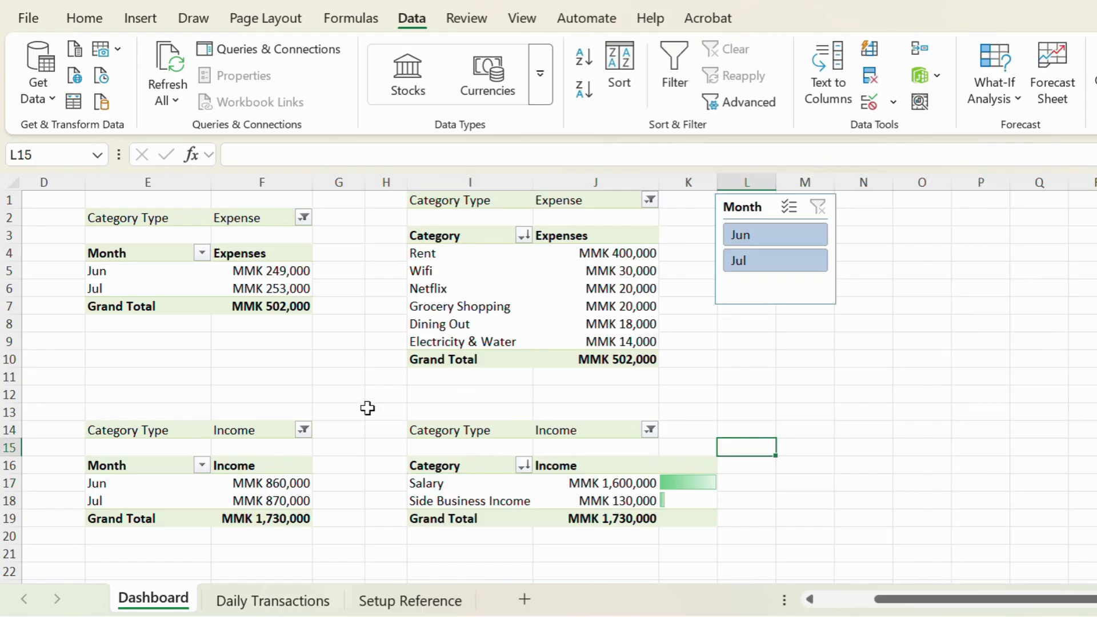
Look through the whole Daily Transactions Log, from its title to the first empty row below the table.
click(276, 609)
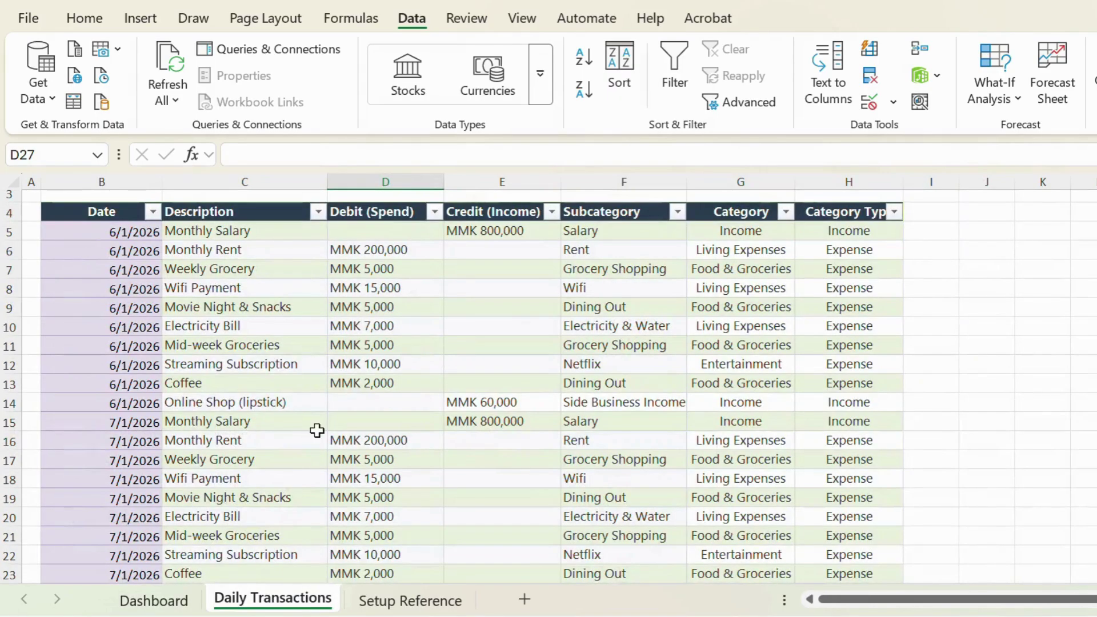
scroll(331, 372, down, 3)
scroll(338, 376, up, 3)
scroll(328, 379, up, 2)
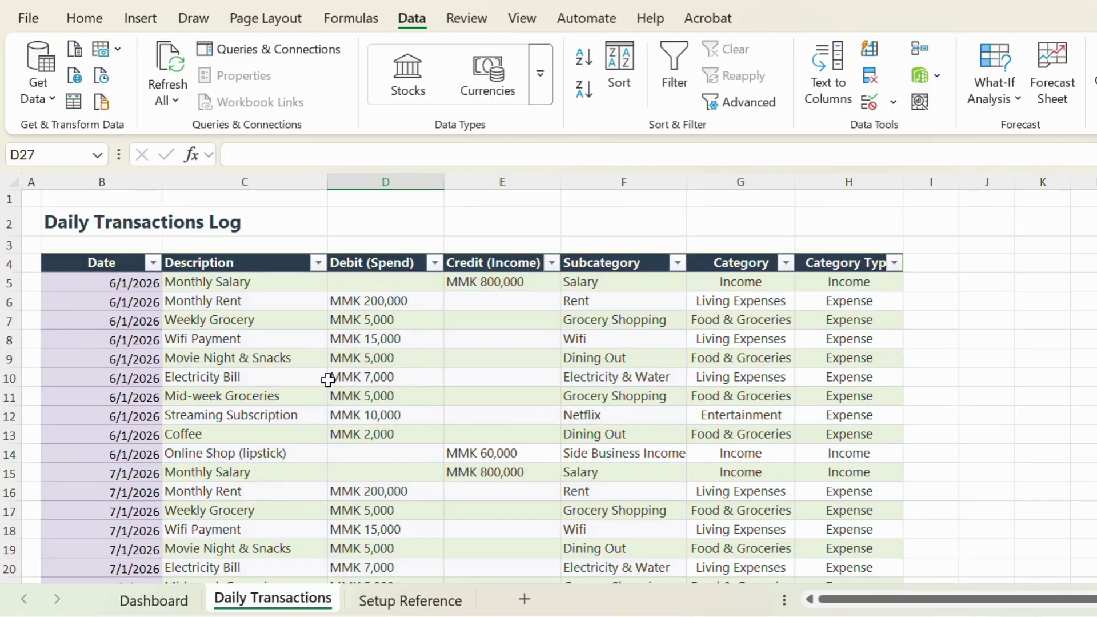
scroll(349, 389, down, 2)
scroll(366, 400, down, 2)
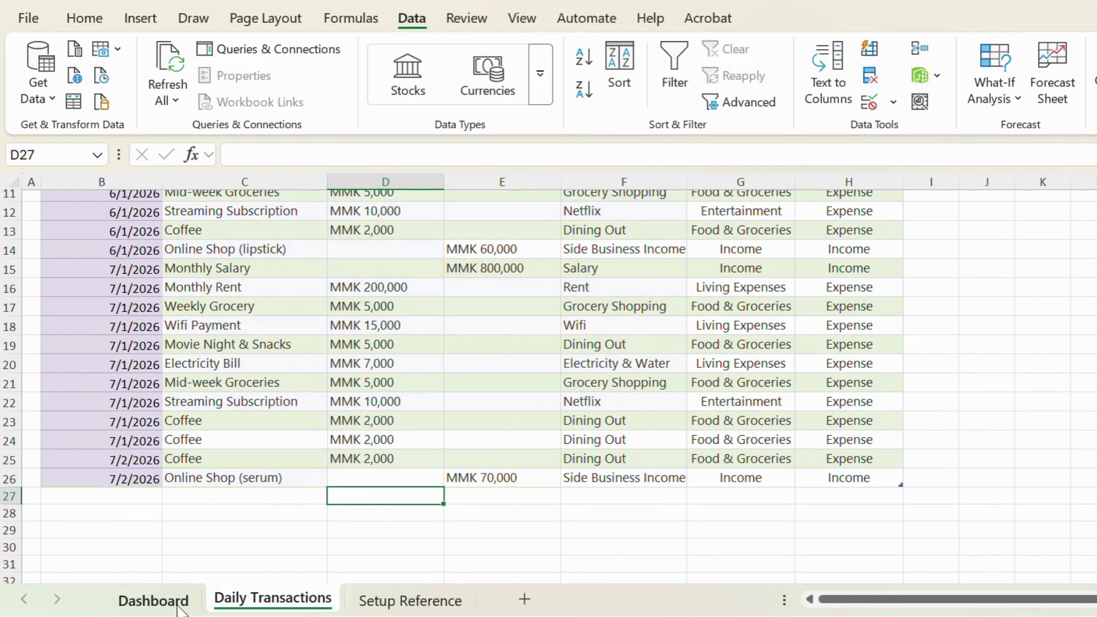
View the pivot summaries on the Dashboard sheet again, including the income tables below the expense tables.
click(153, 600)
scroll(355, 490, down, 1)
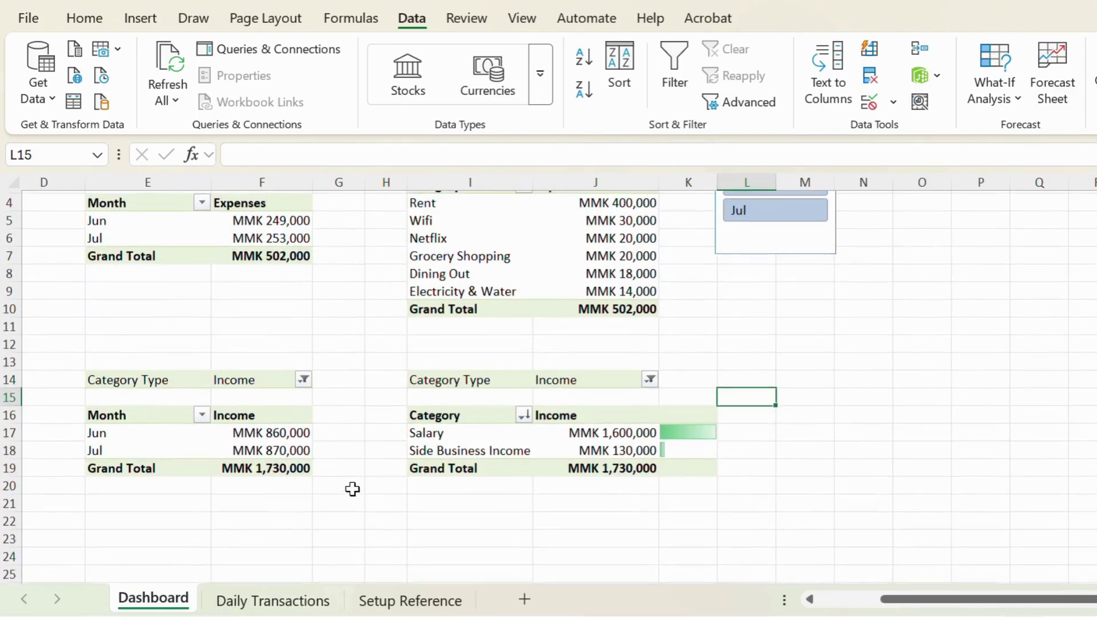
scroll(363, 470, up, 1)
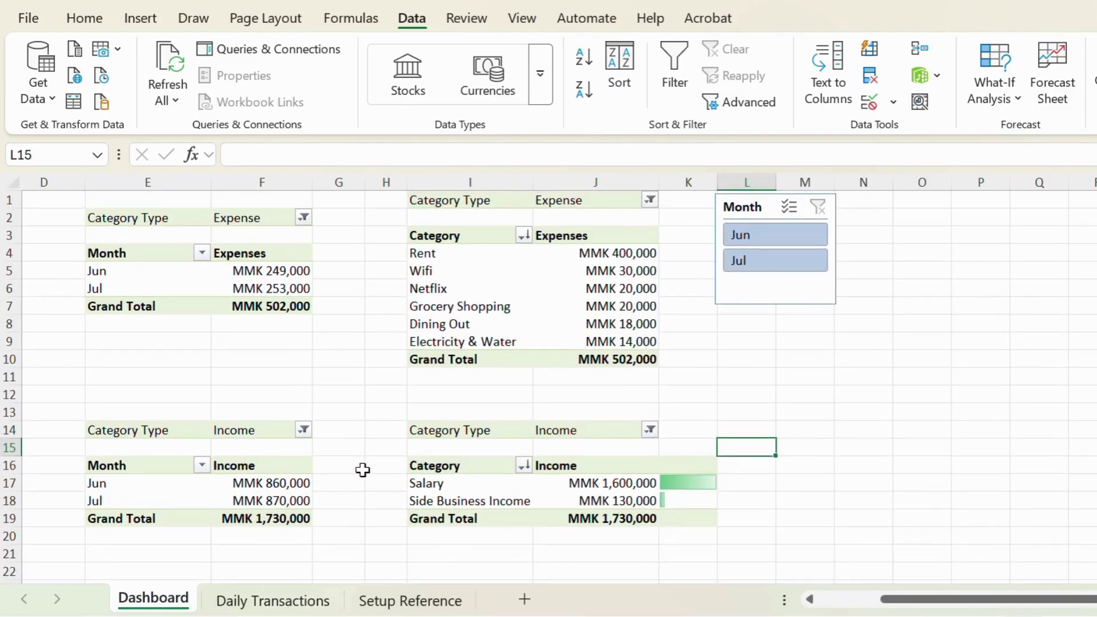
Go back to the Daily Transactions sheet and inspect its columns from Date to Category Type.
click(273, 601)
scroll(502, 431, up, 1)
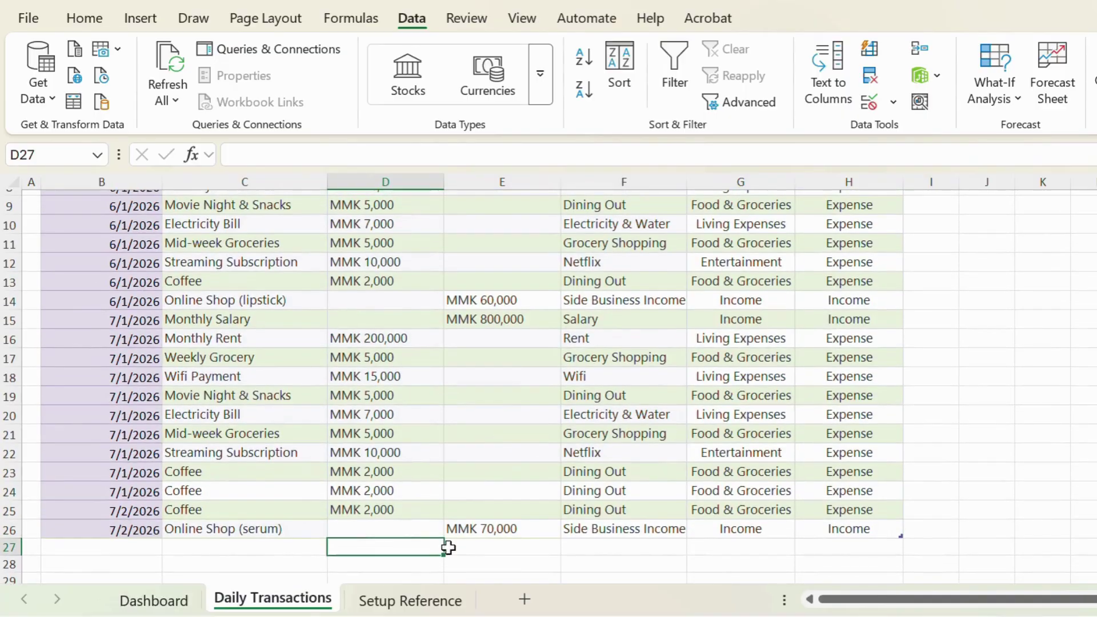
scroll(460, 474, up, 2)
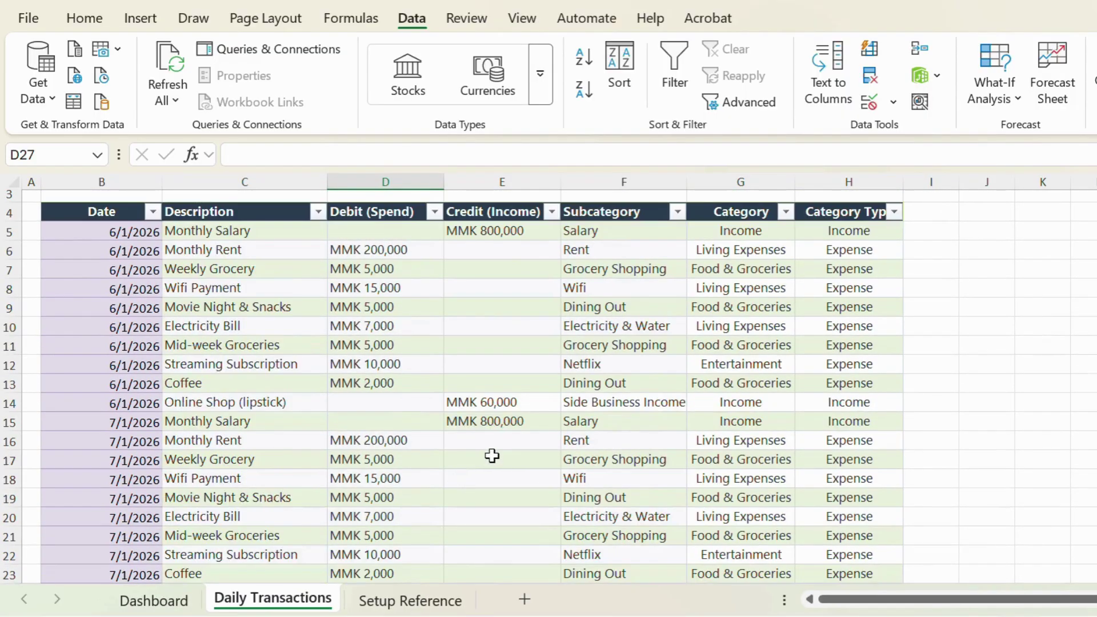
scroll(490, 457, down, 1)
scroll(490, 460, down, 1)
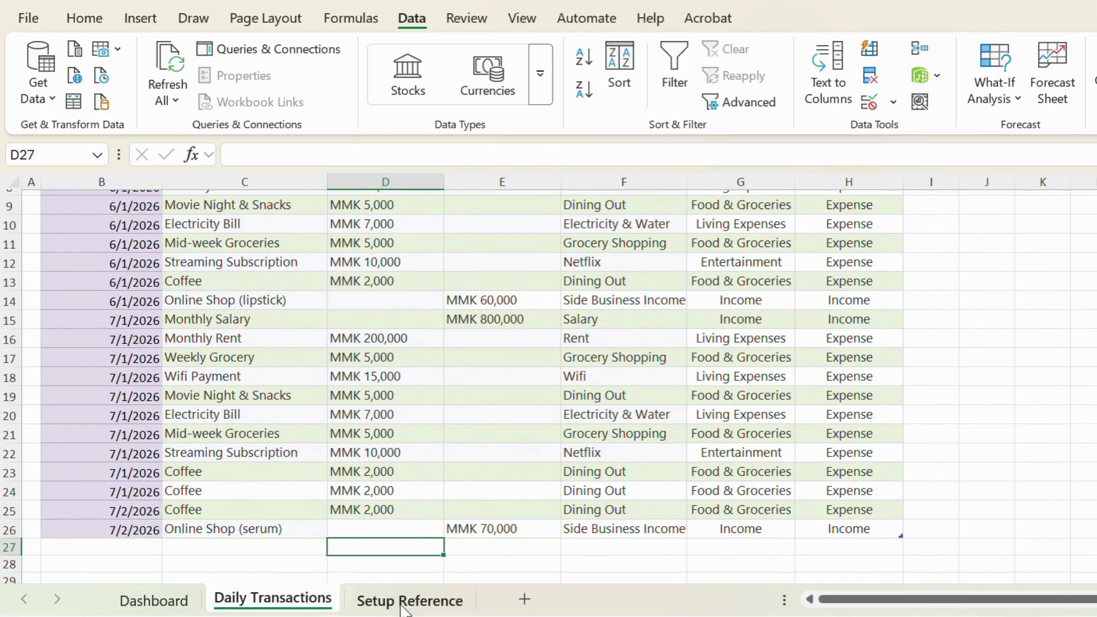
scroll(440, 370, up, 3)
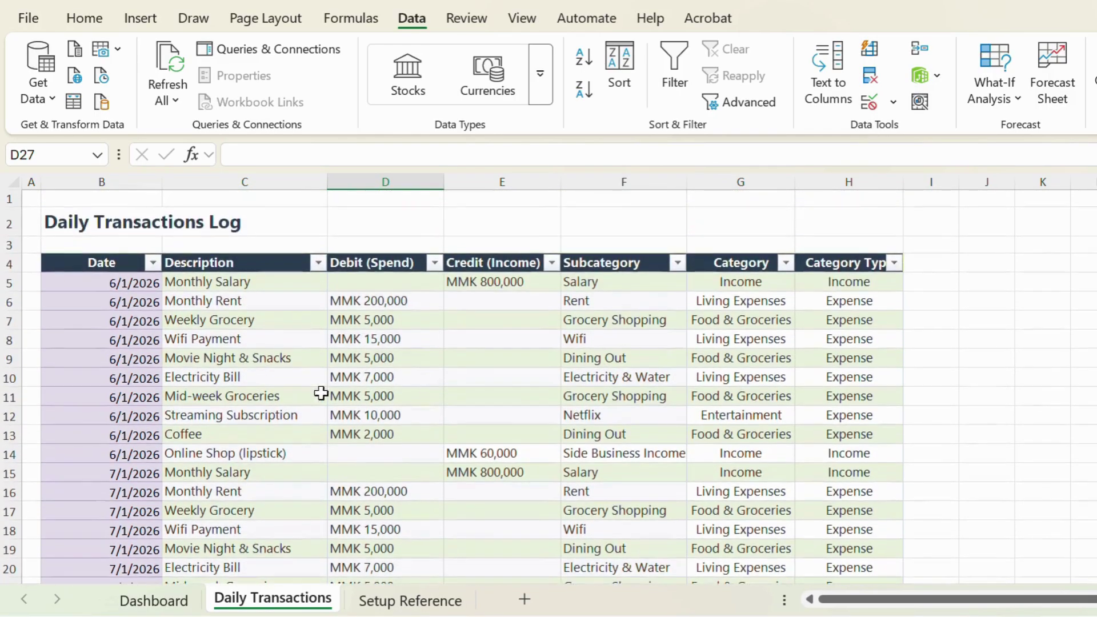
scroll(400, 397, down, 1)
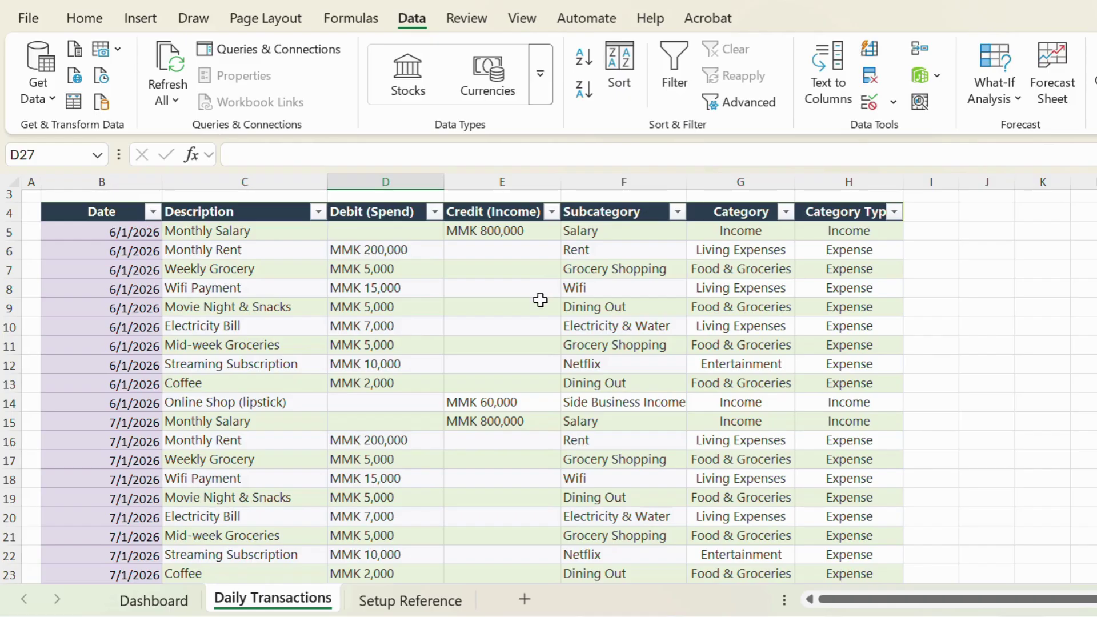
Examine the Budget Category, Sub Category and Category Type columns of the table on the Setup Reference sheet.
click(404, 601)
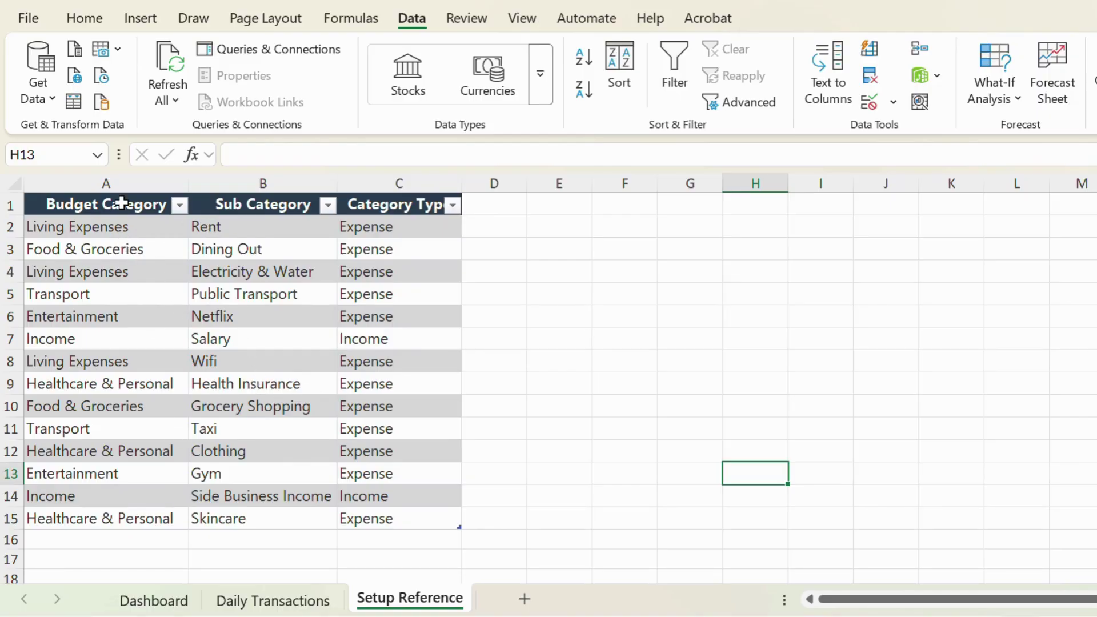
drag(122, 203, 372, 517)
click(558, 405)
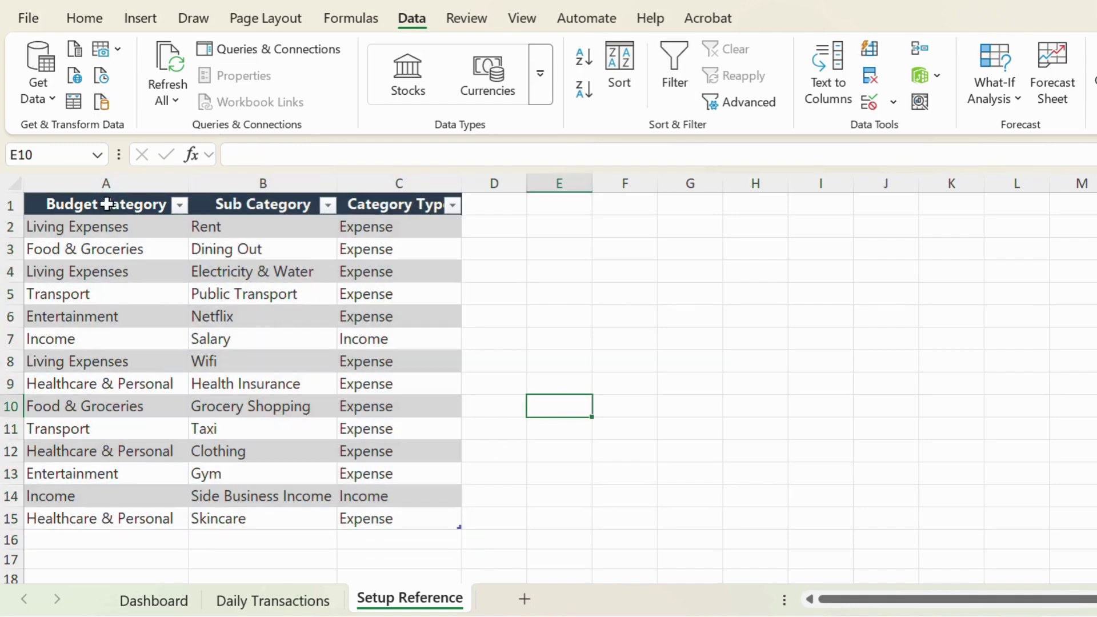
click(150, 277)
click(252, 257)
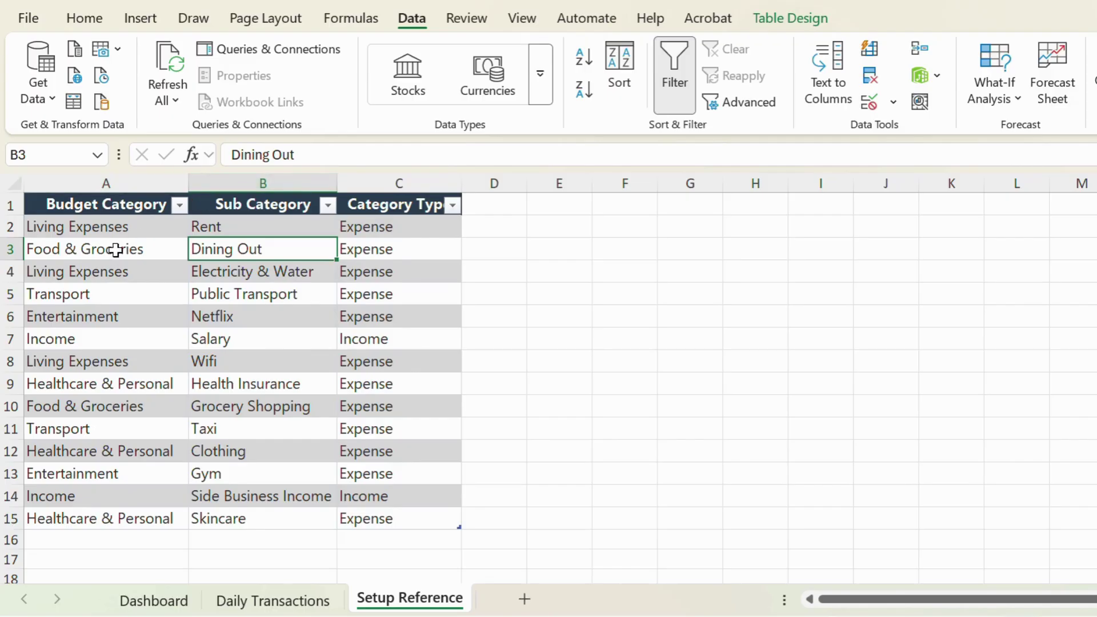
click(131, 182)
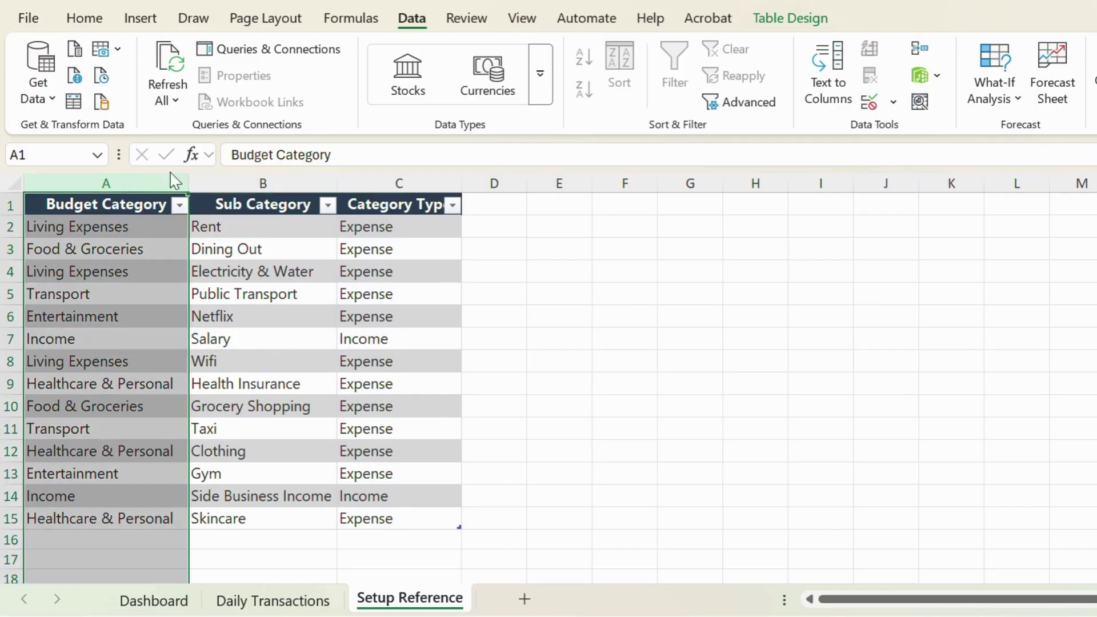
click(118, 277)
click(152, 221)
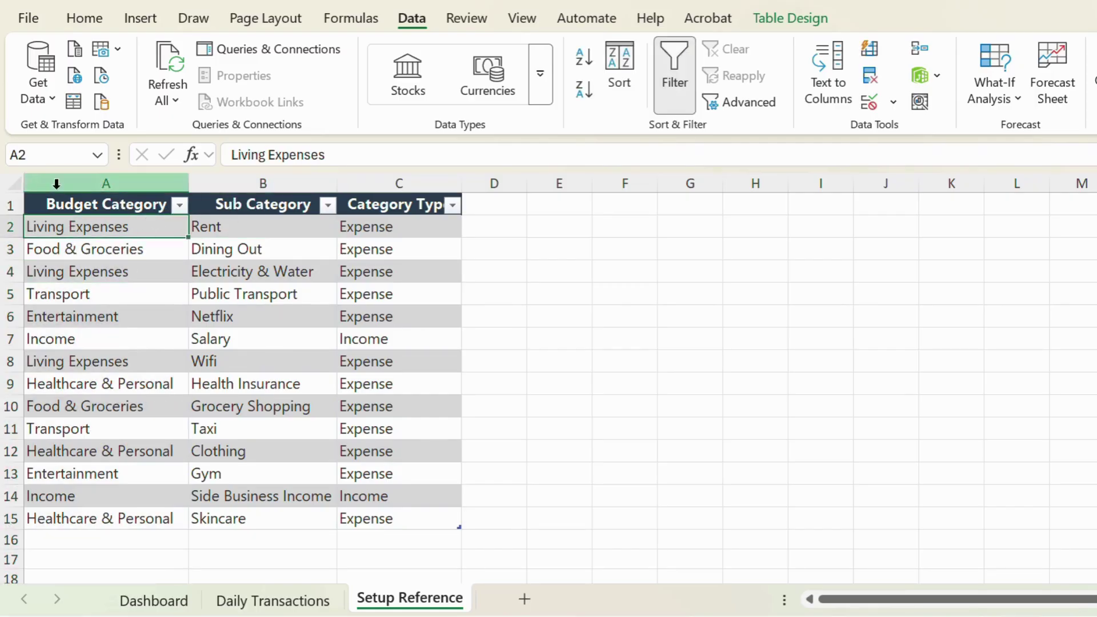
Filter the Setup Reference table's Category Type column to show only Income rows, excluding Expense.
click(453, 206)
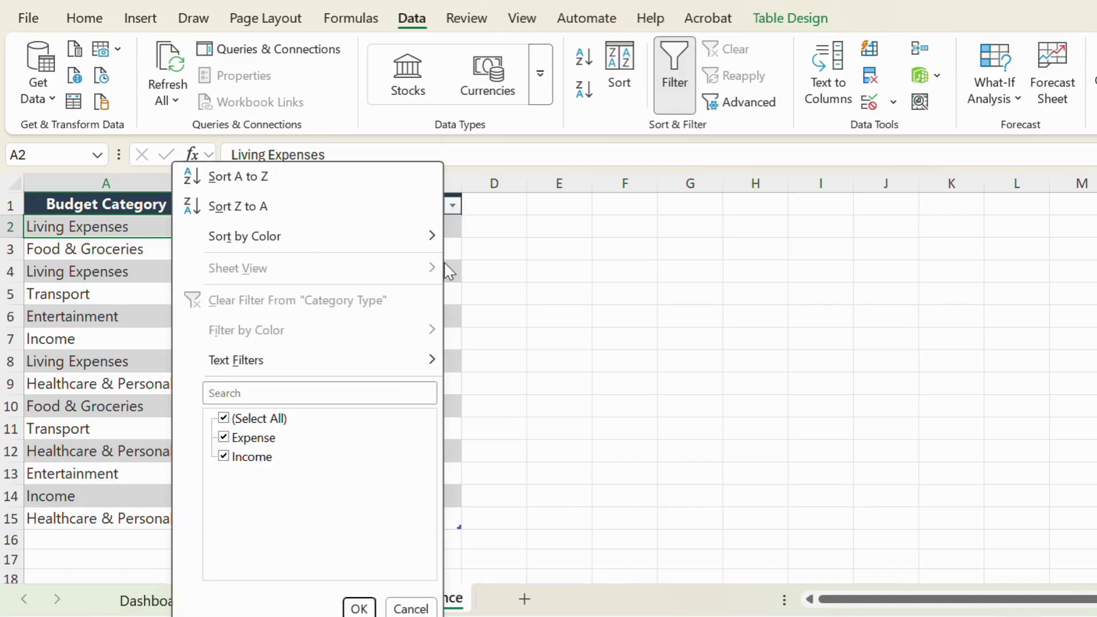
click(541, 339)
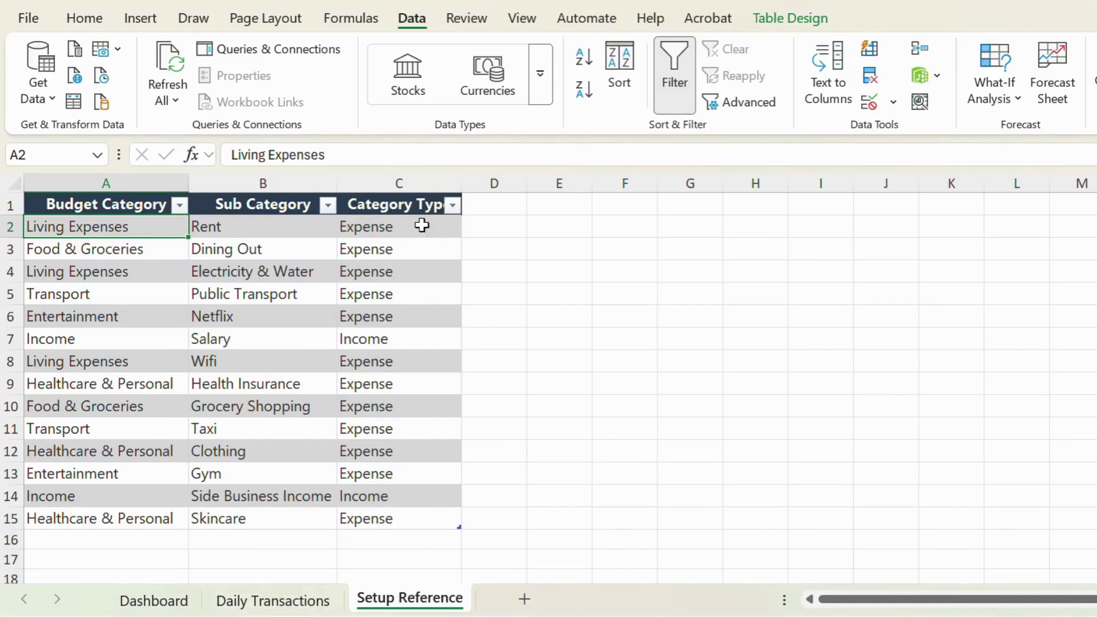
click(419, 227)
click(452, 204)
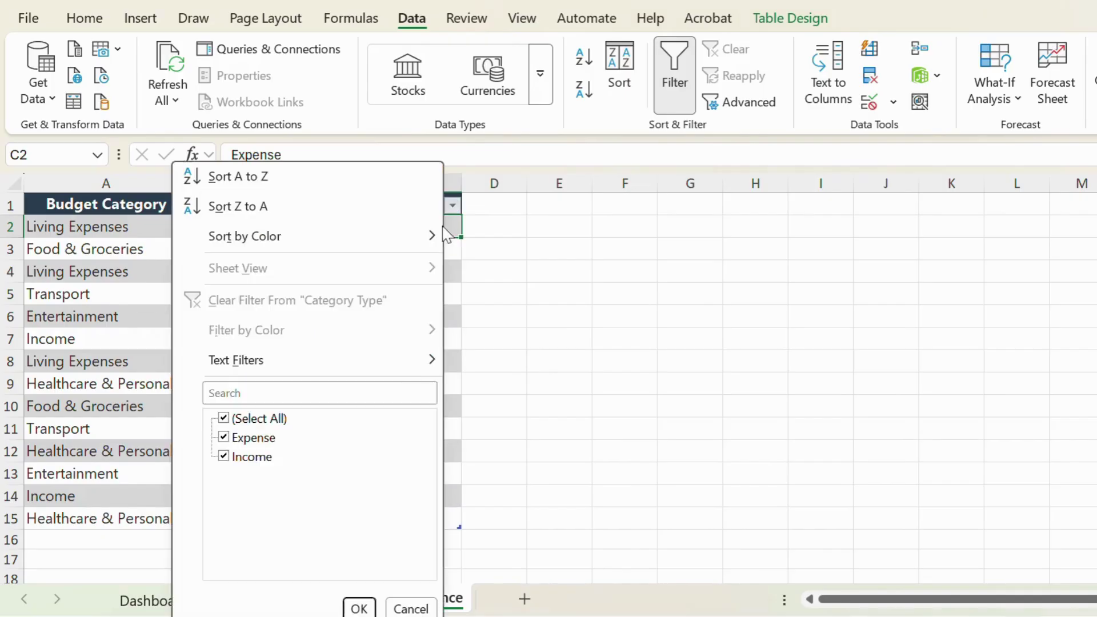
click(254, 445)
click(359, 609)
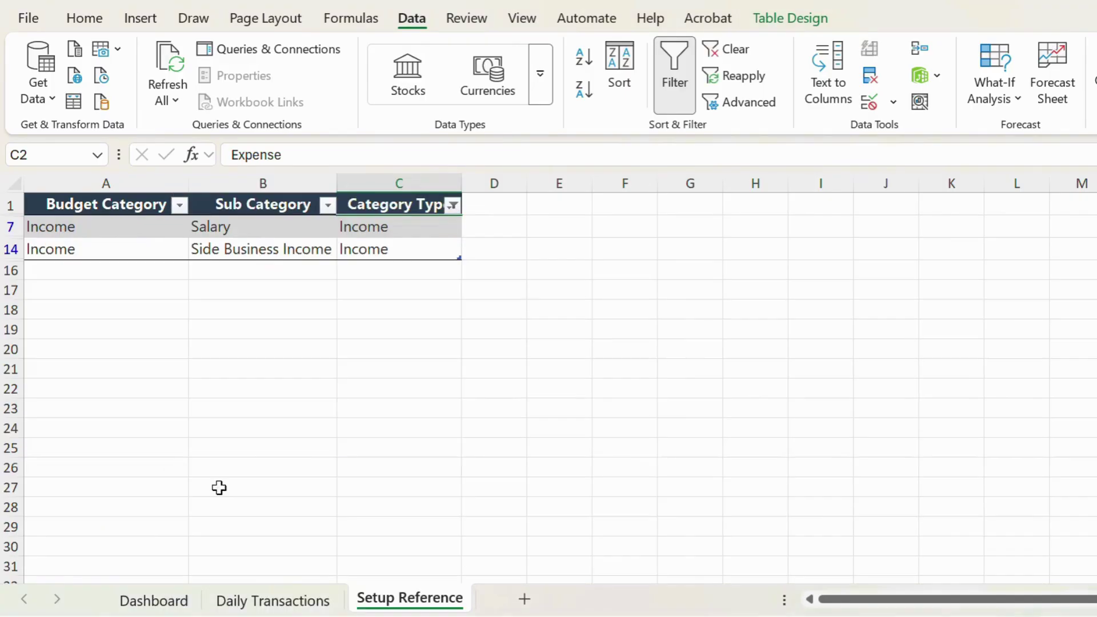
Inspect the budget category and the Salary and Side Business Income subcategories in the filtered income rows.
click(87, 229)
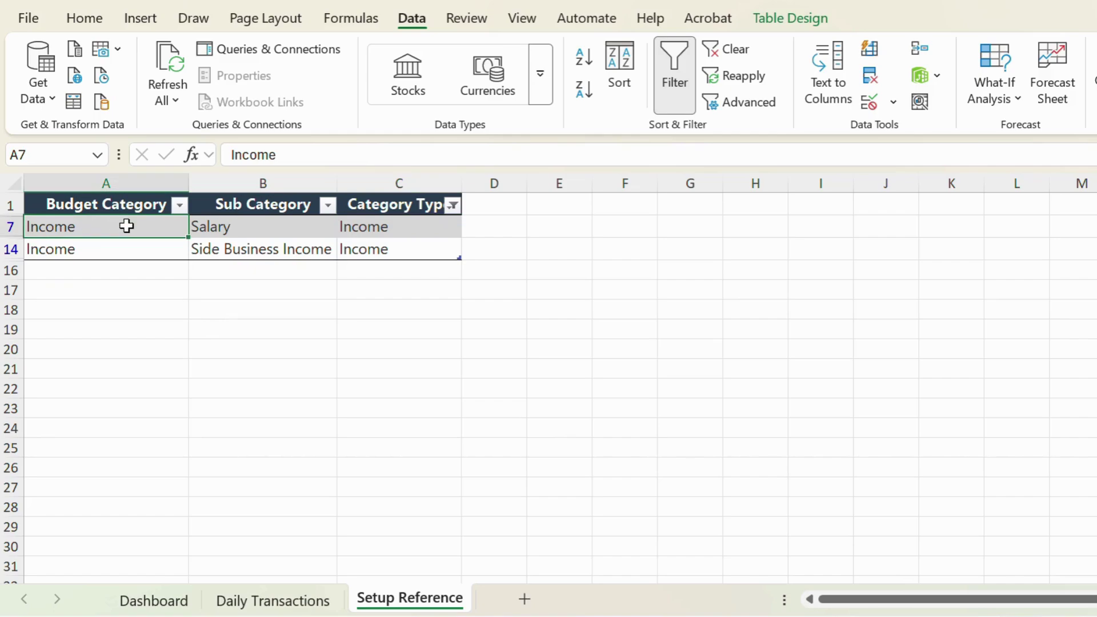
click(262, 227)
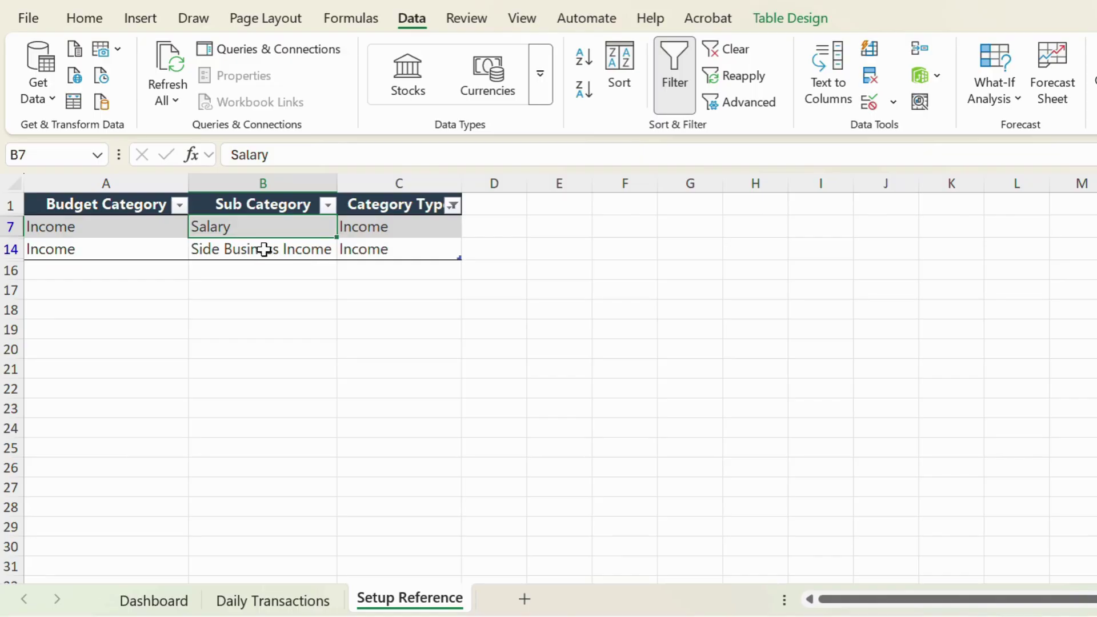
click(309, 249)
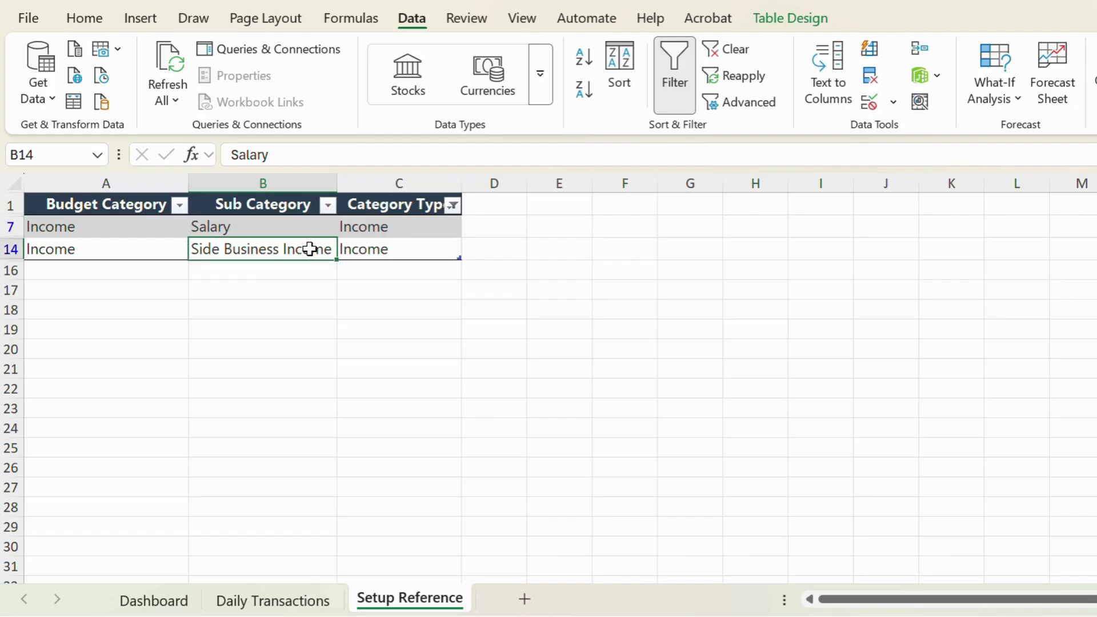
click(309, 232)
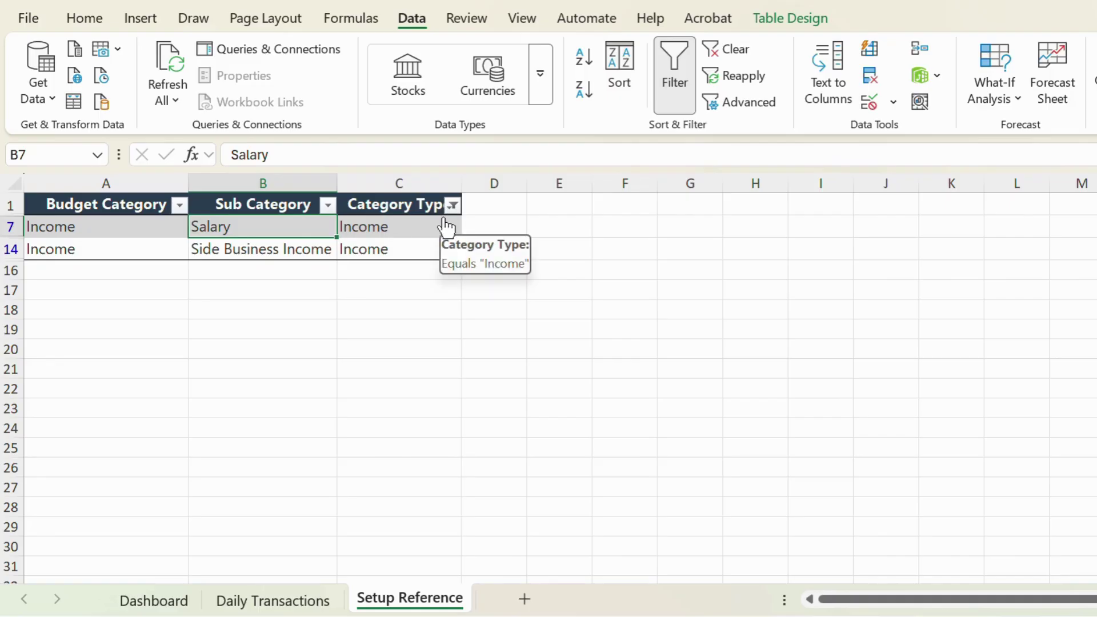
Review the filtered Income rows again, first their Budget Category cells and then their Sub Category cells.
click(123, 227)
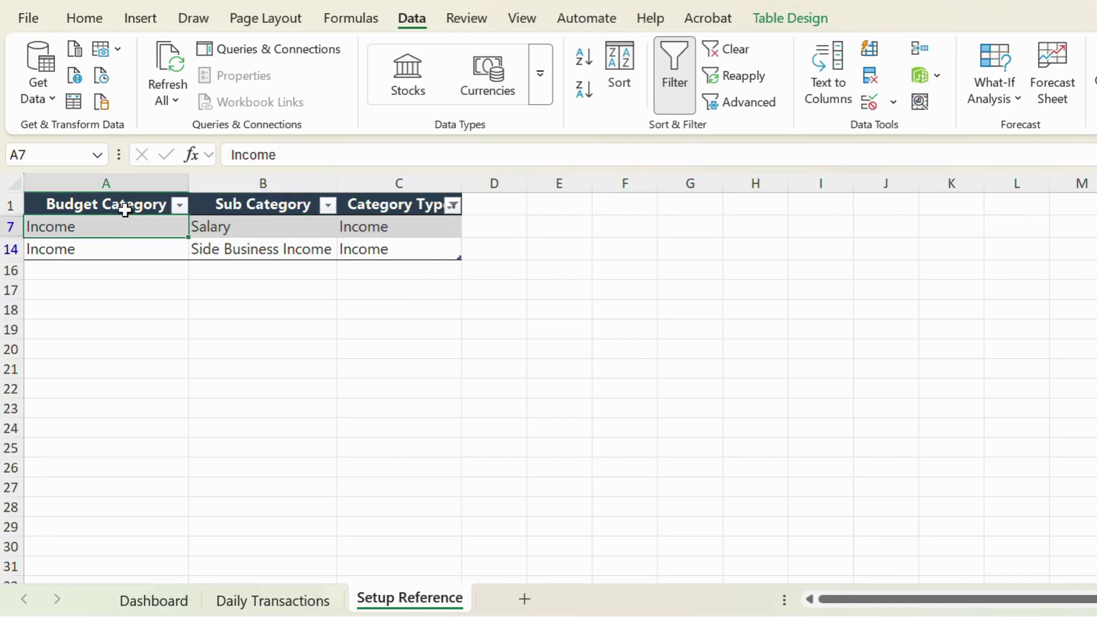
drag(110, 220, 117, 245)
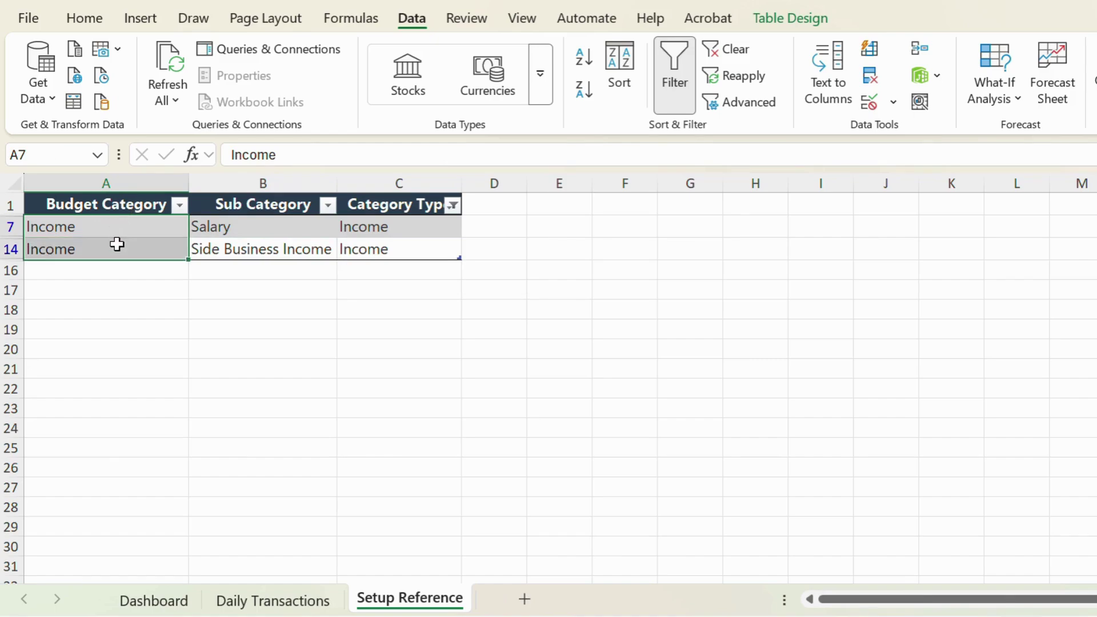
click(269, 224)
drag(269, 227, 264, 244)
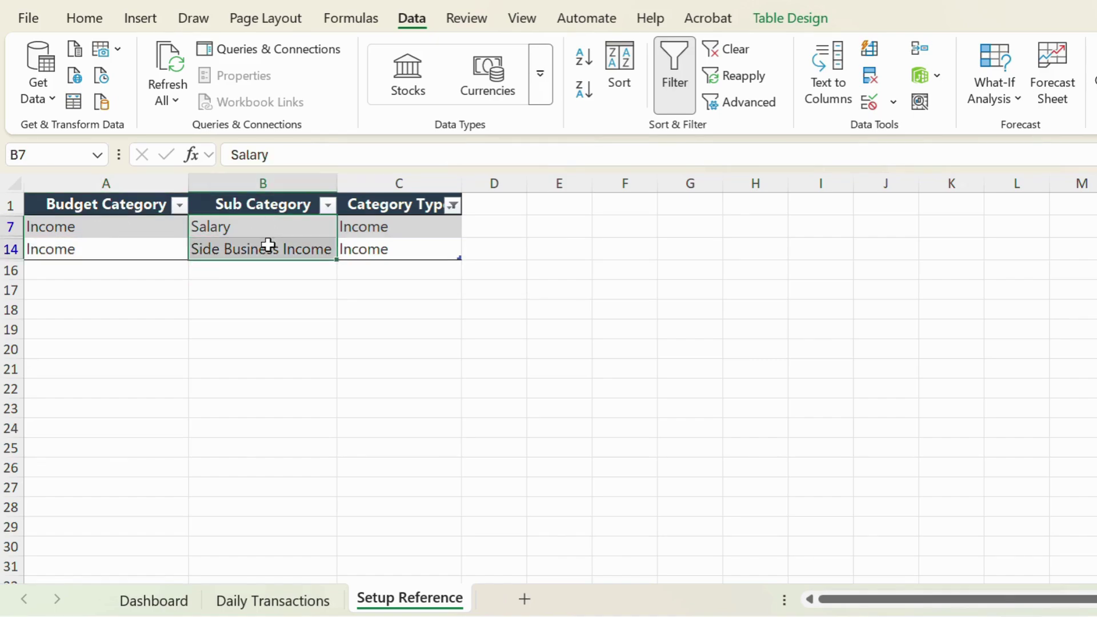
Switch the Category Type filter on the Setup Reference table to show only Expense rows, excluding Income.
click(453, 207)
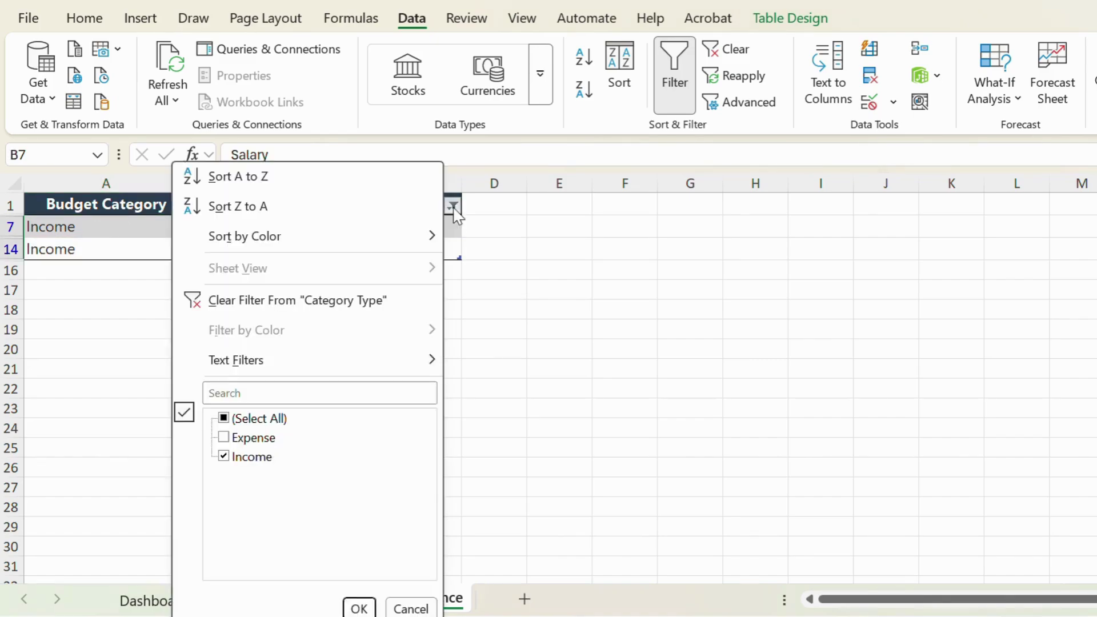
click(243, 458)
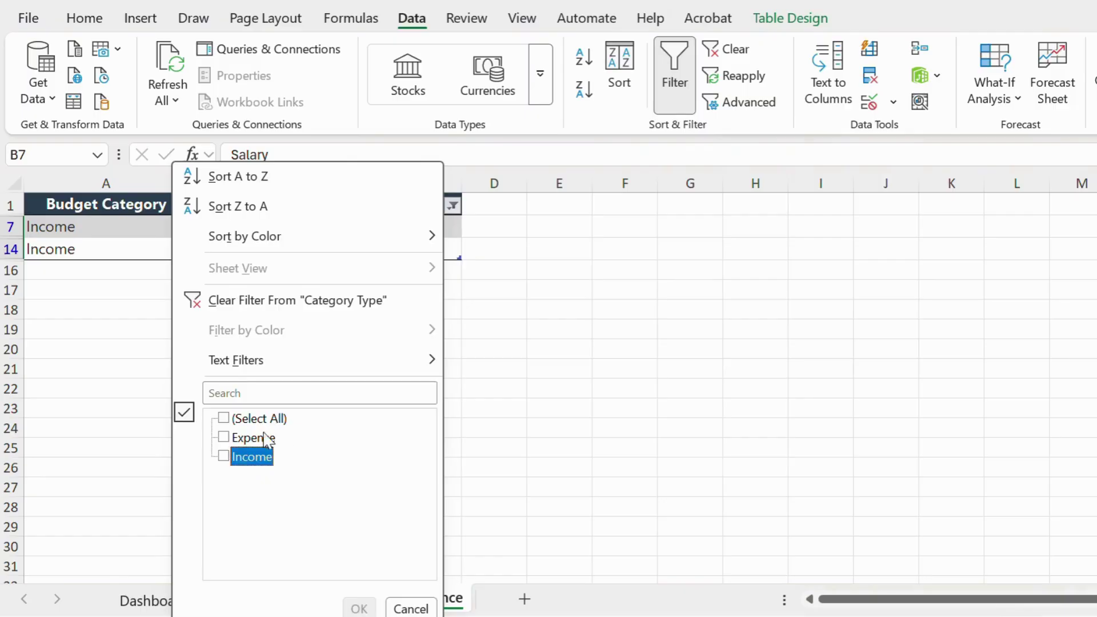
click(257, 438)
click(360, 609)
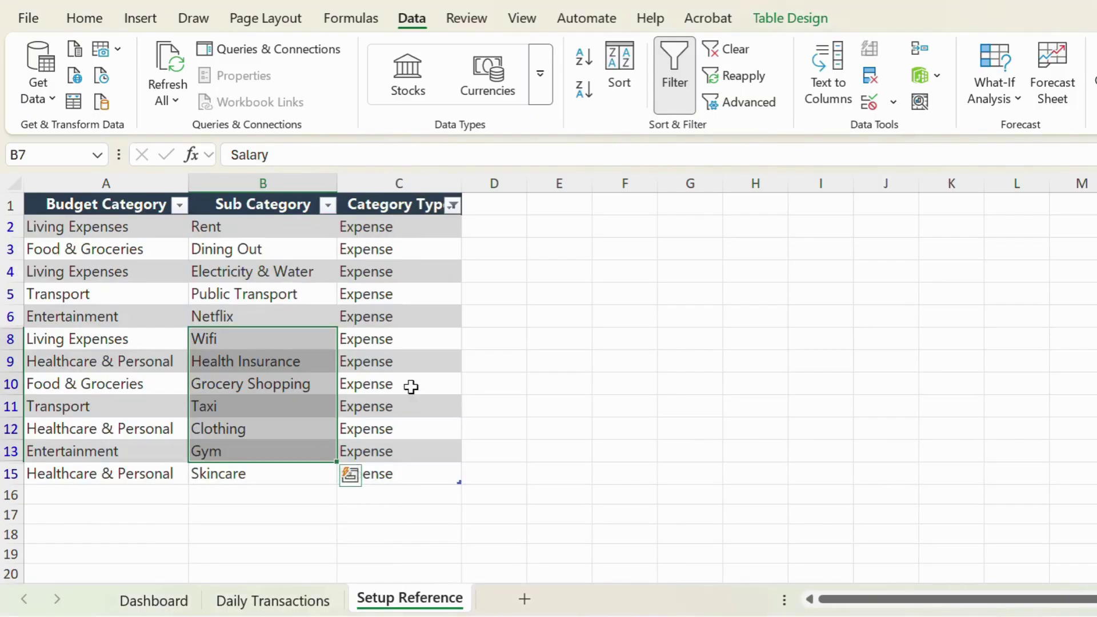
Inspect the Category Type cells of the Expense rows and the list of available Budget Category filter values.
click(299, 271)
click(389, 227)
drag(389, 227, 386, 474)
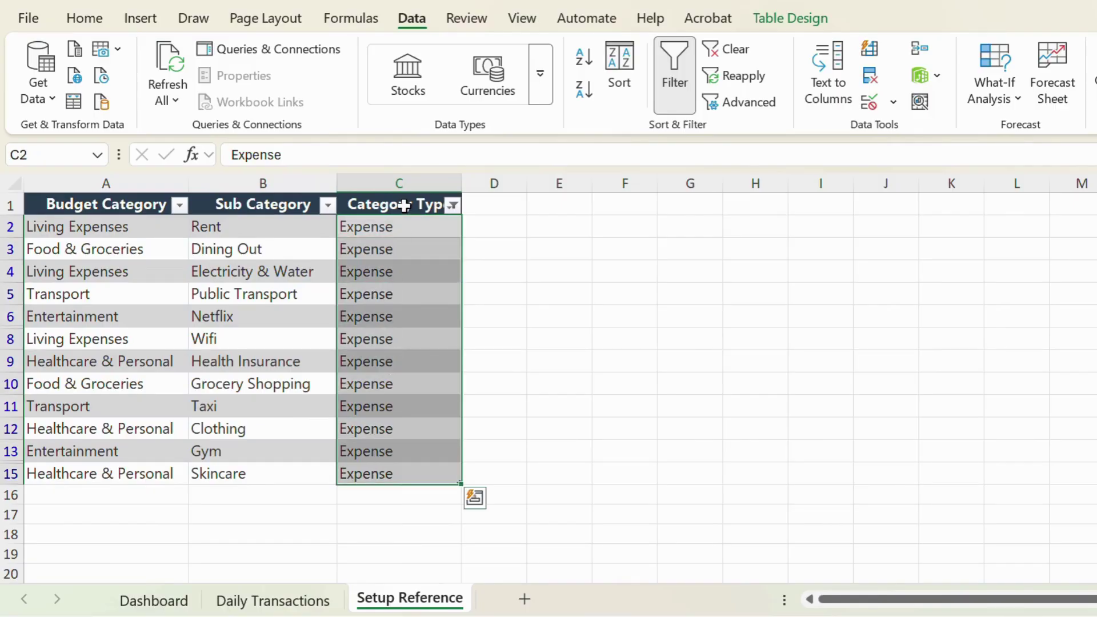
click(154, 248)
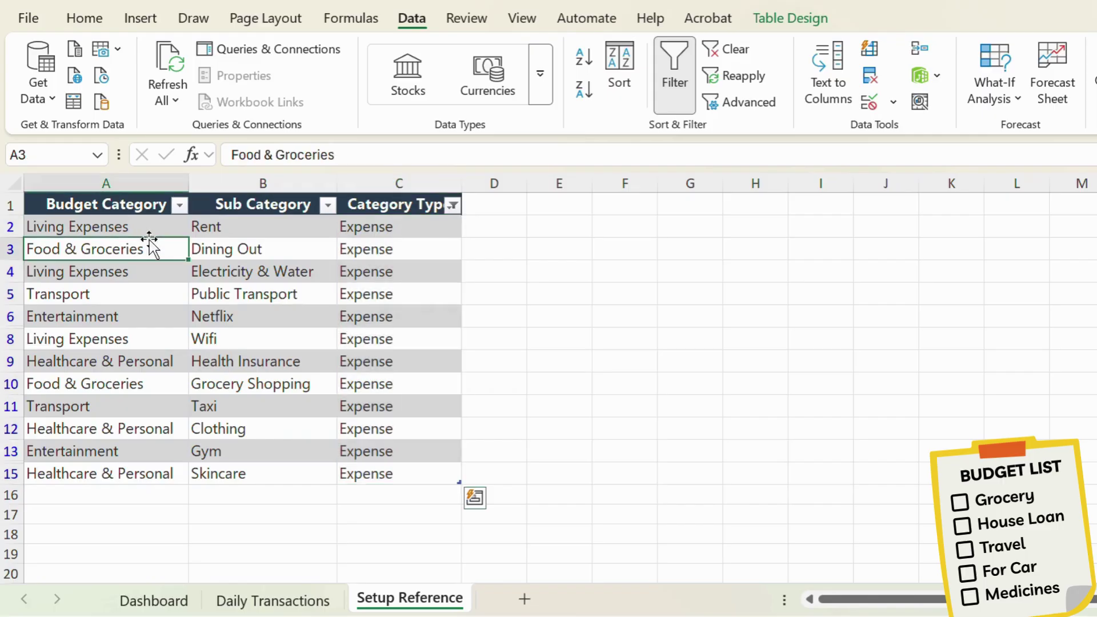
click(180, 202)
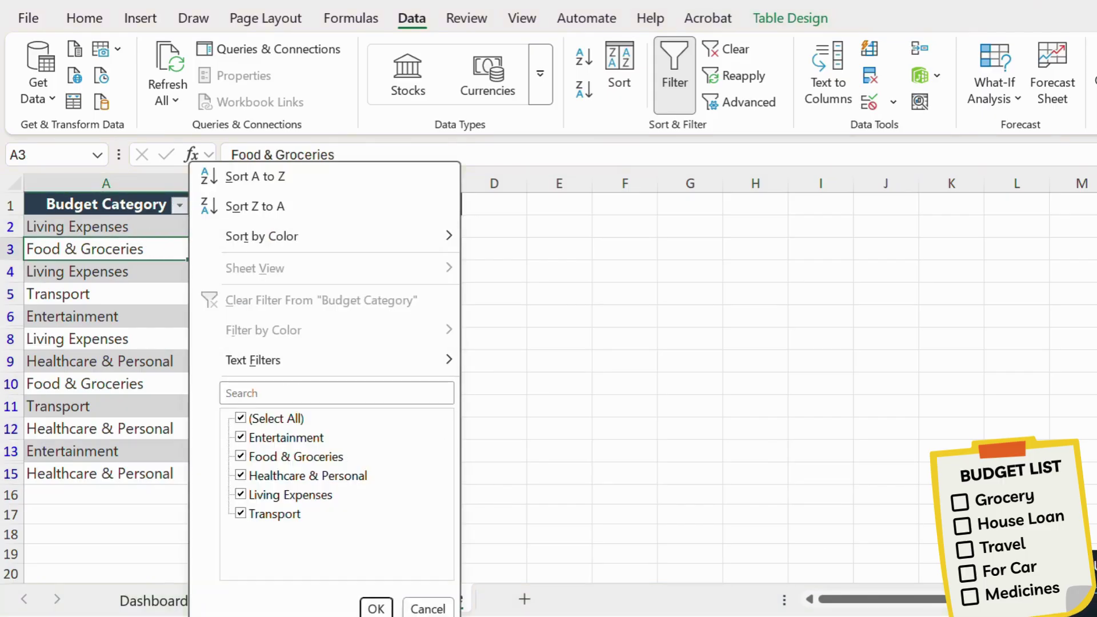
key(Escape)
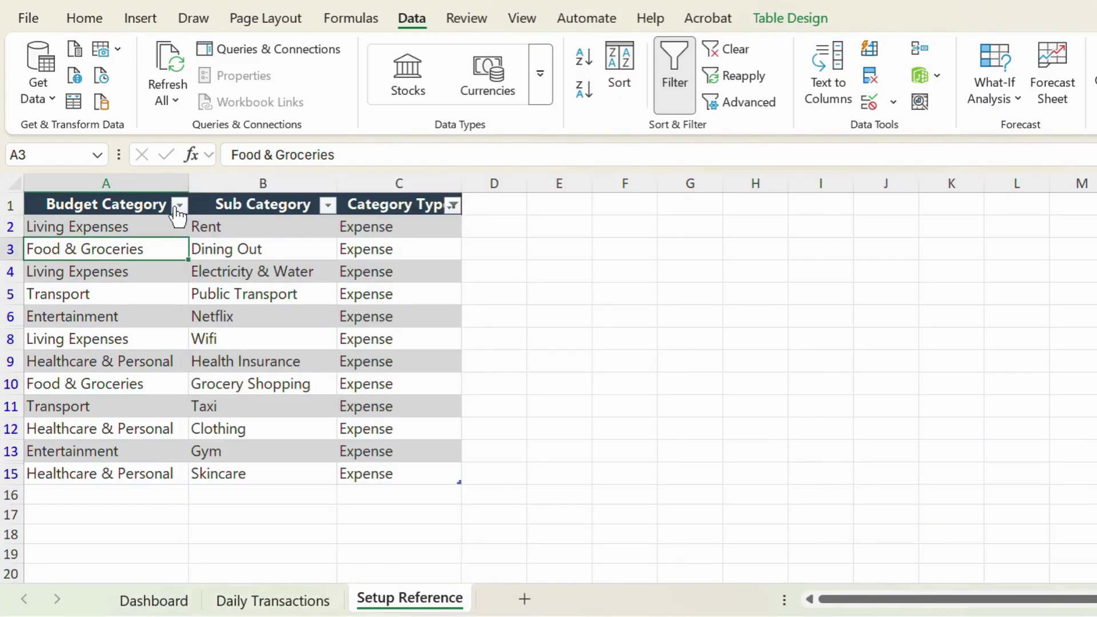
Filter the Budget Category column to show only Living Expenses.
click(180, 204)
click(255, 420)
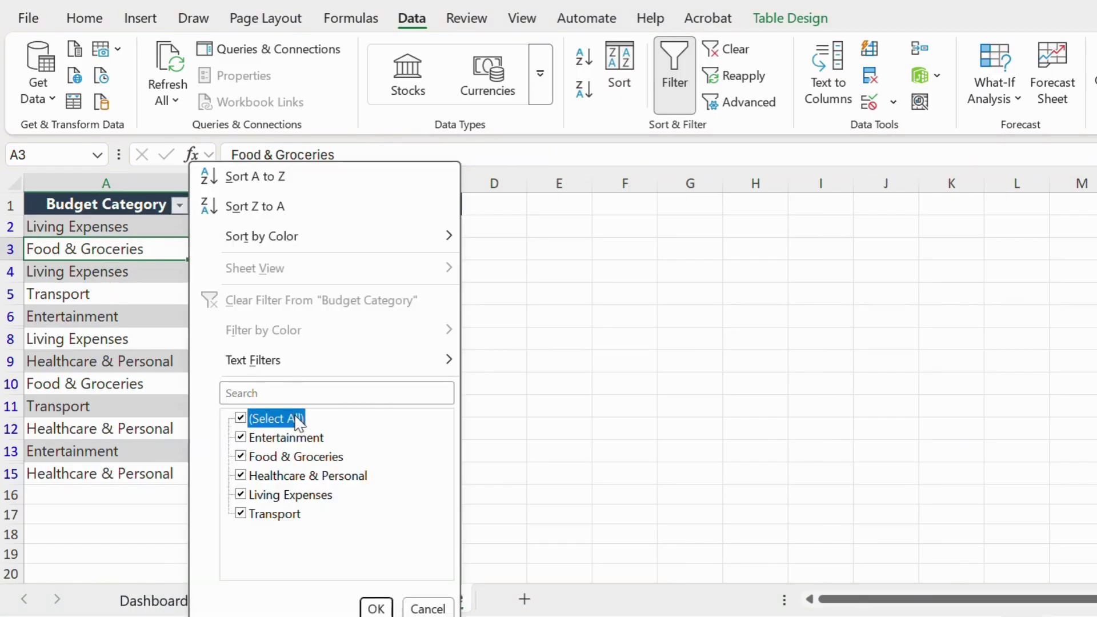
click(288, 495)
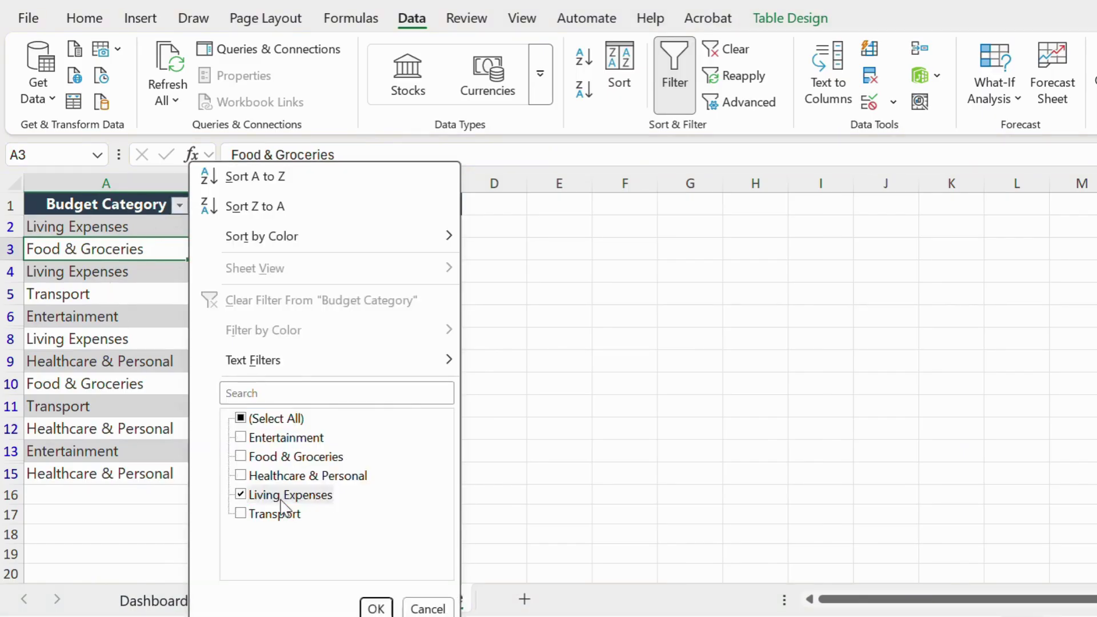
click(378, 606)
Examine the Living Expenses subcategories Rent, Electricity & Water and Wifi, and check the Daily Transactions sheet before returning to Setup Reference.
click(136, 227)
drag(136, 227, 140, 263)
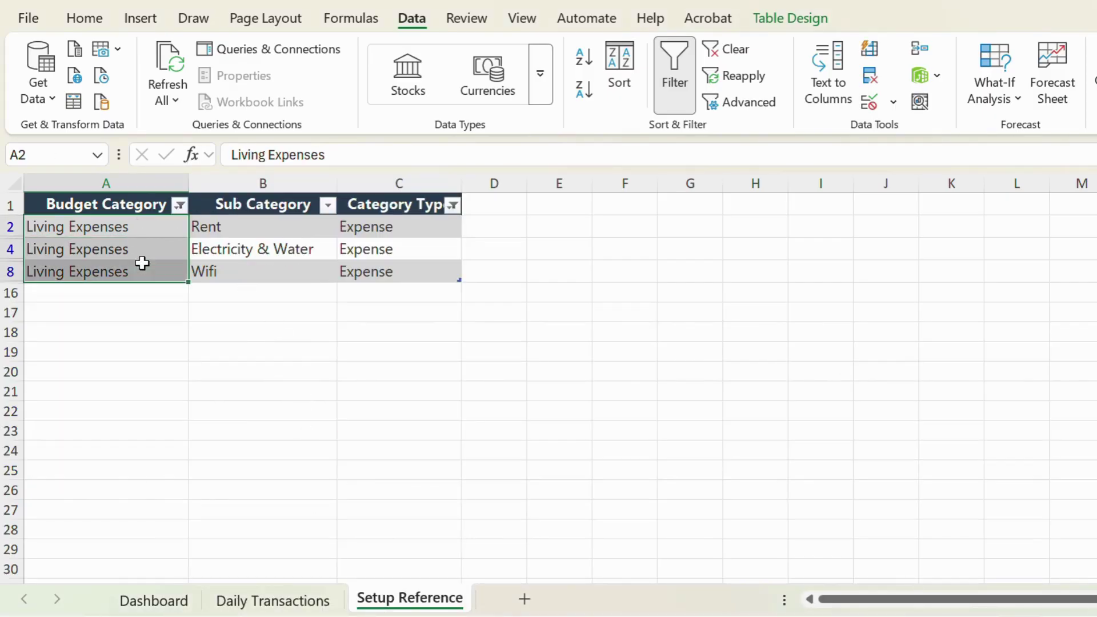
drag(277, 226, 277, 264)
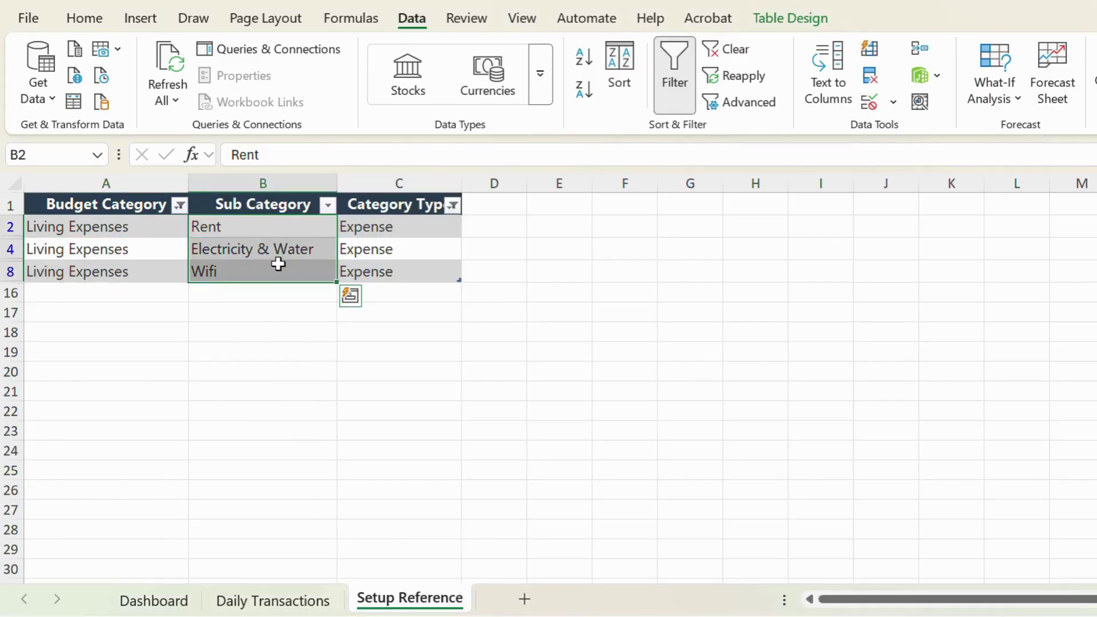
click(305, 230)
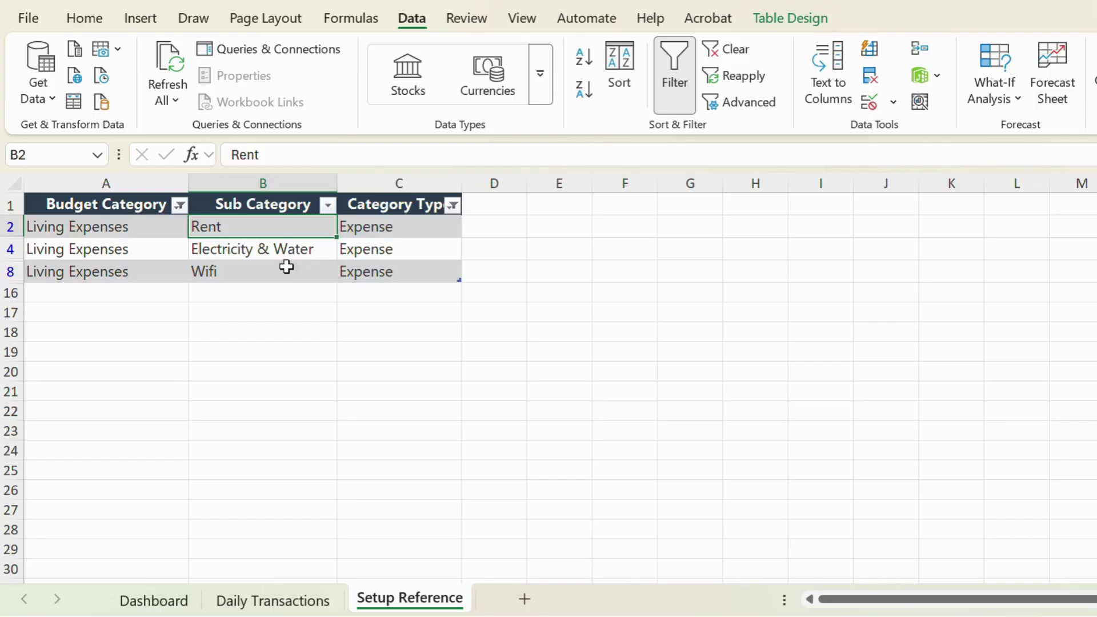
click(292, 253)
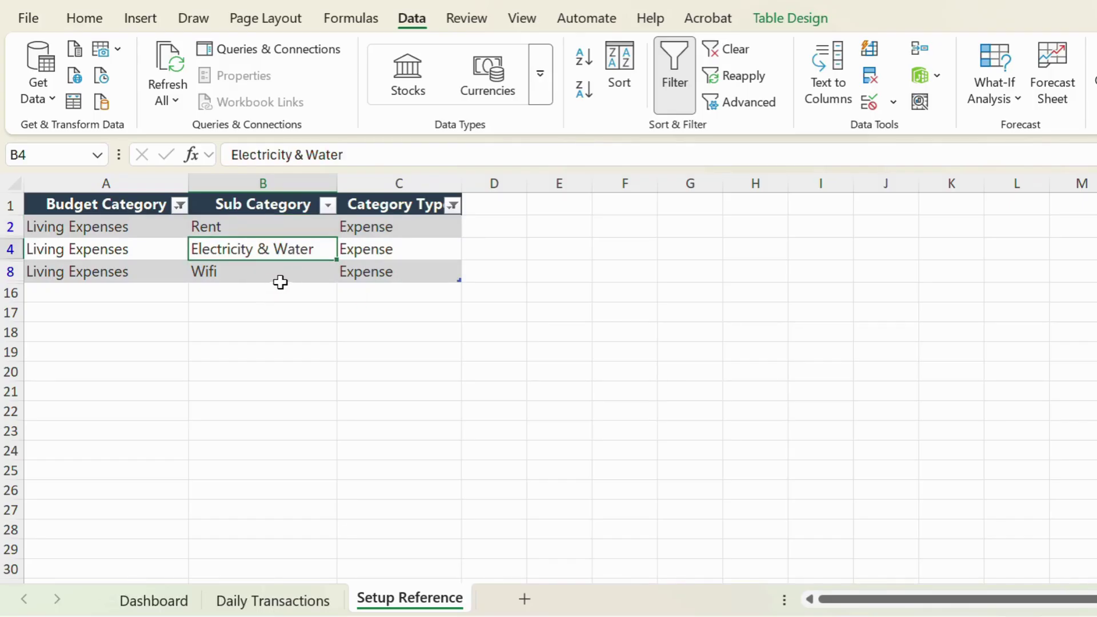
click(280, 282)
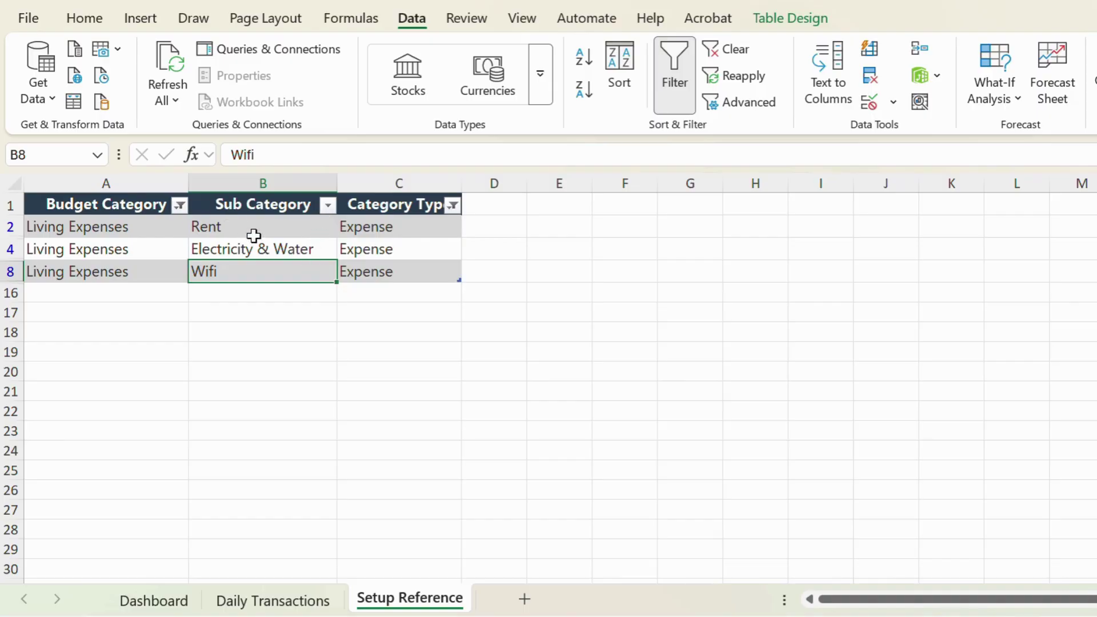
drag(258, 224, 250, 272)
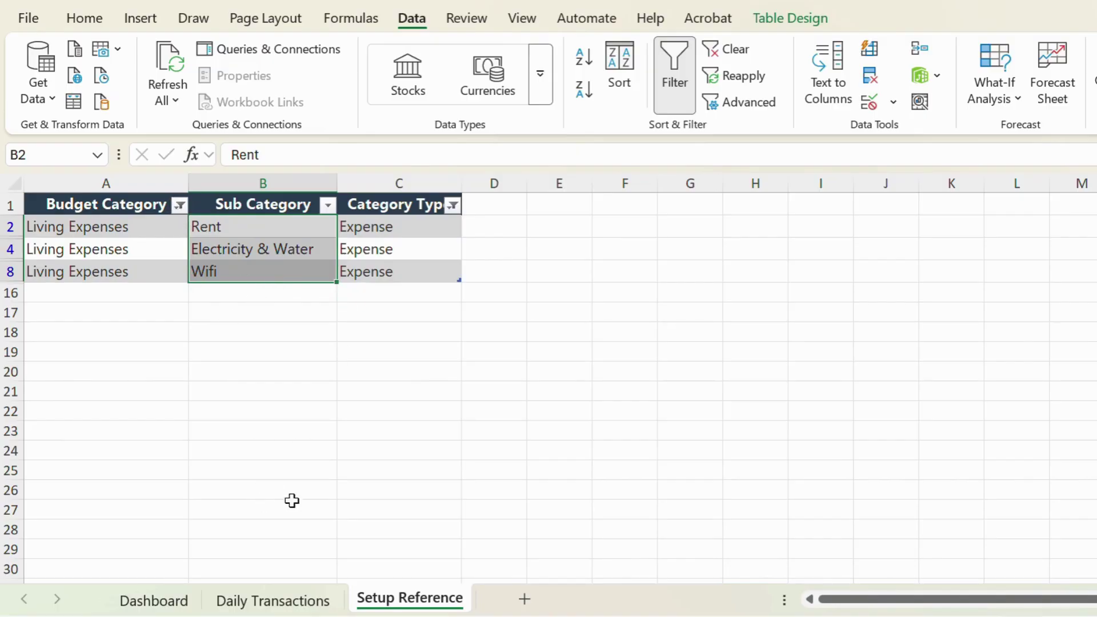
click(277, 604)
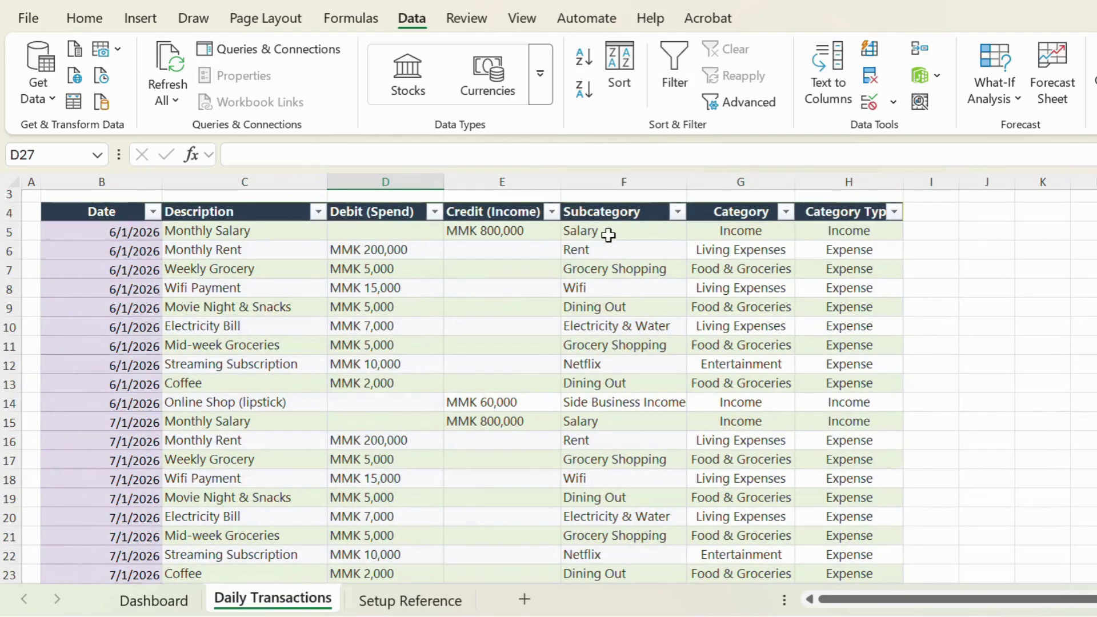
click(409, 601)
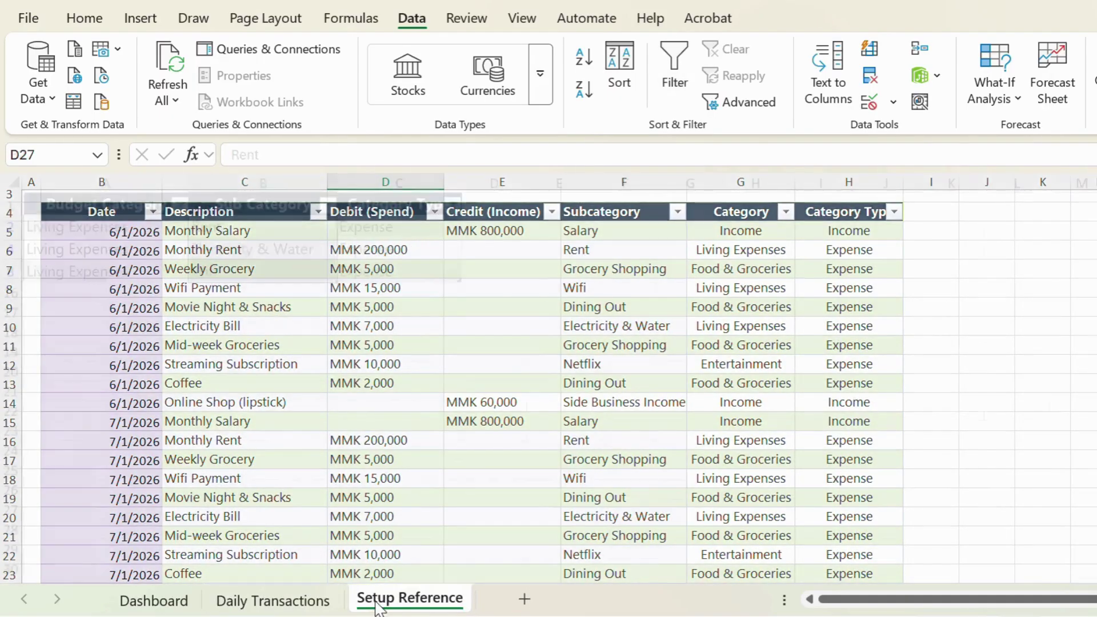
Change the Budget Category filter from Living Expenses to Food & Groceries only.
click(179, 206)
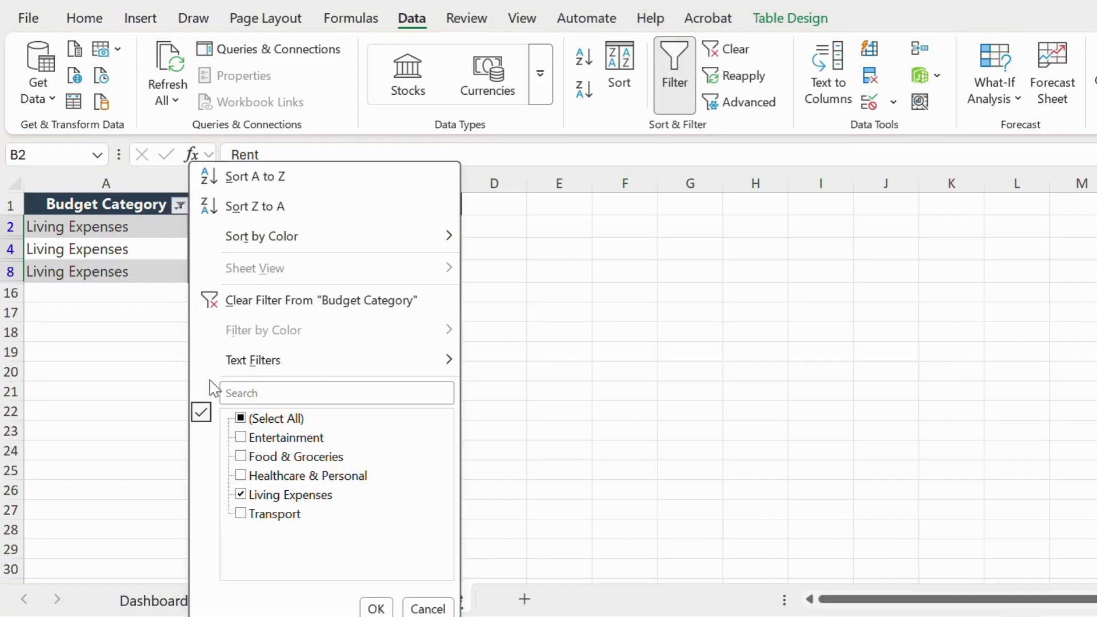
click(260, 495)
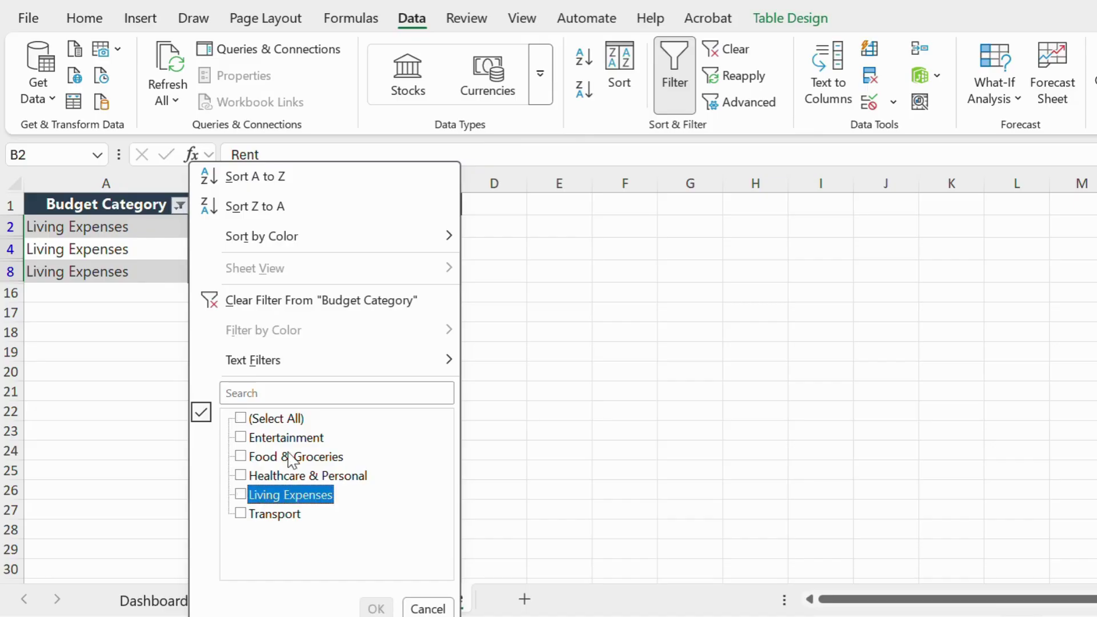
click(289, 458)
click(376, 608)
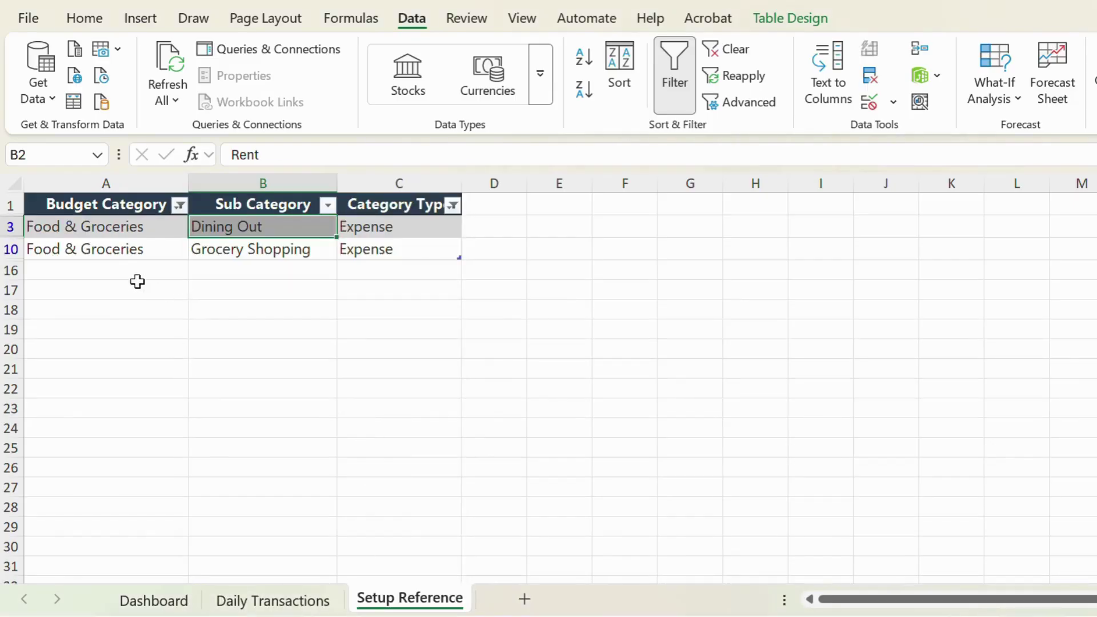
Inspect the Dining Out and Grocery Shopping subcategories under Food & Groceries.
click(124, 234)
click(231, 234)
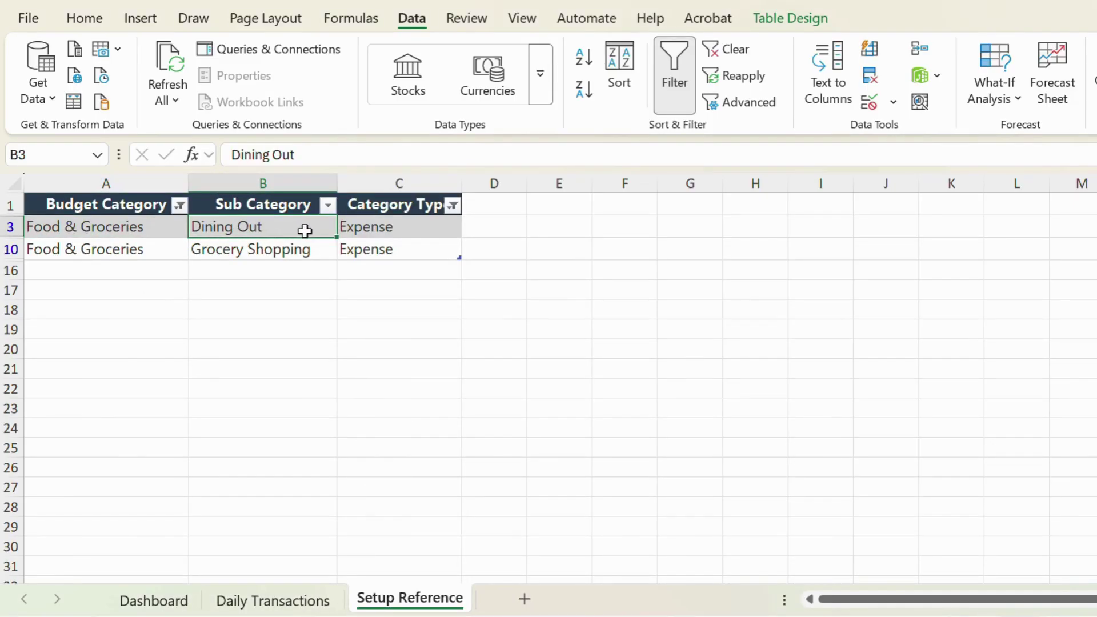
click(278, 251)
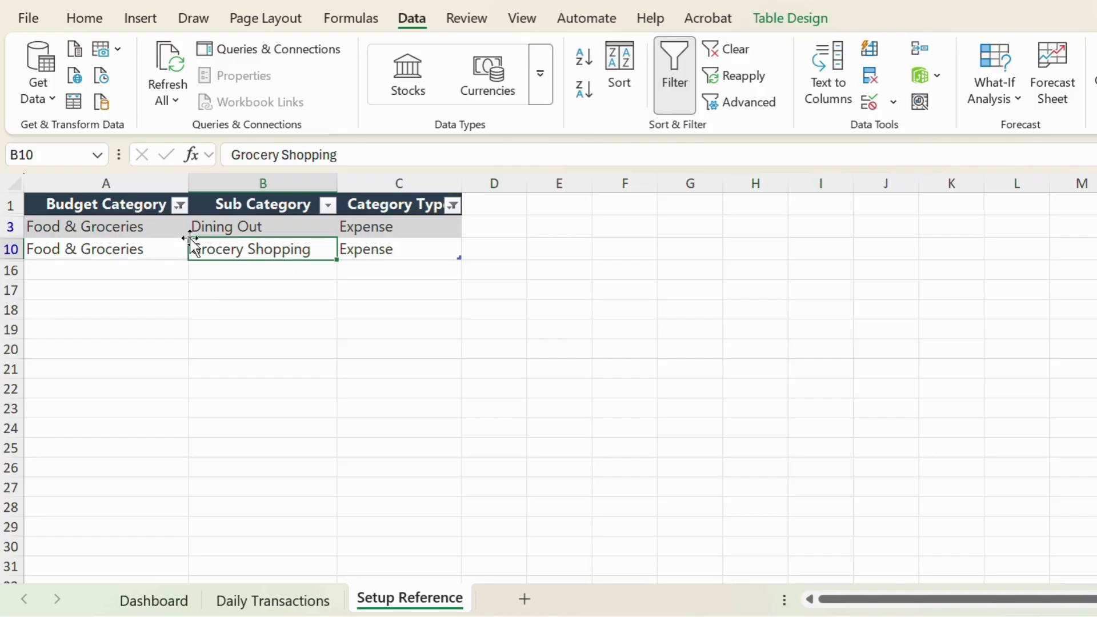
Reselect all values in the Budget Category and Category Type filters to show every row of the table again.
click(180, 205)
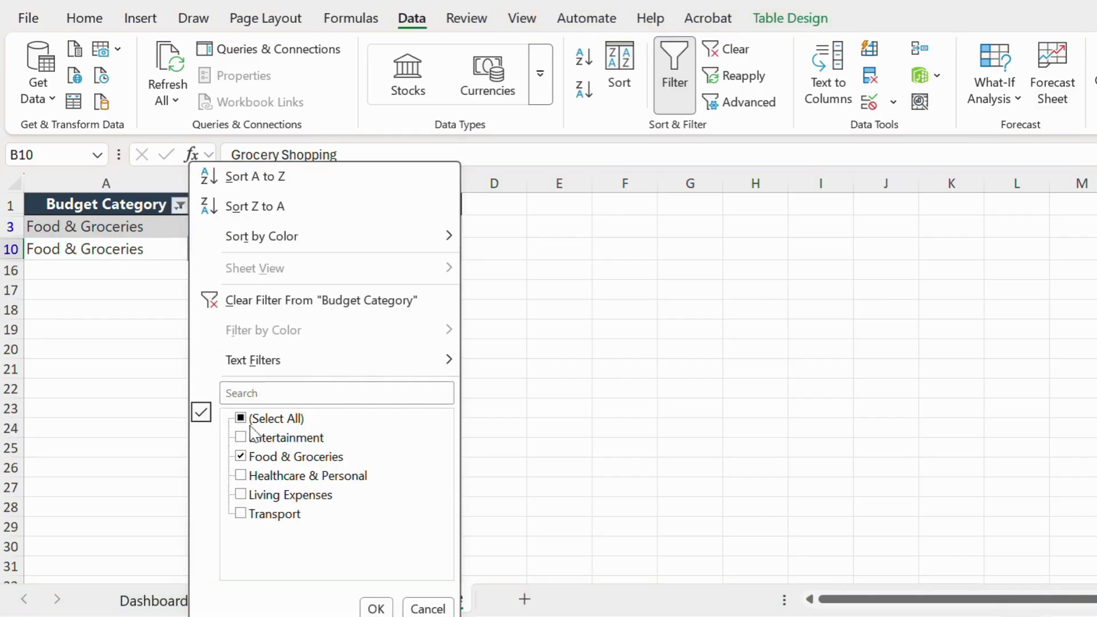
click(277, 418)
click(375, 608)
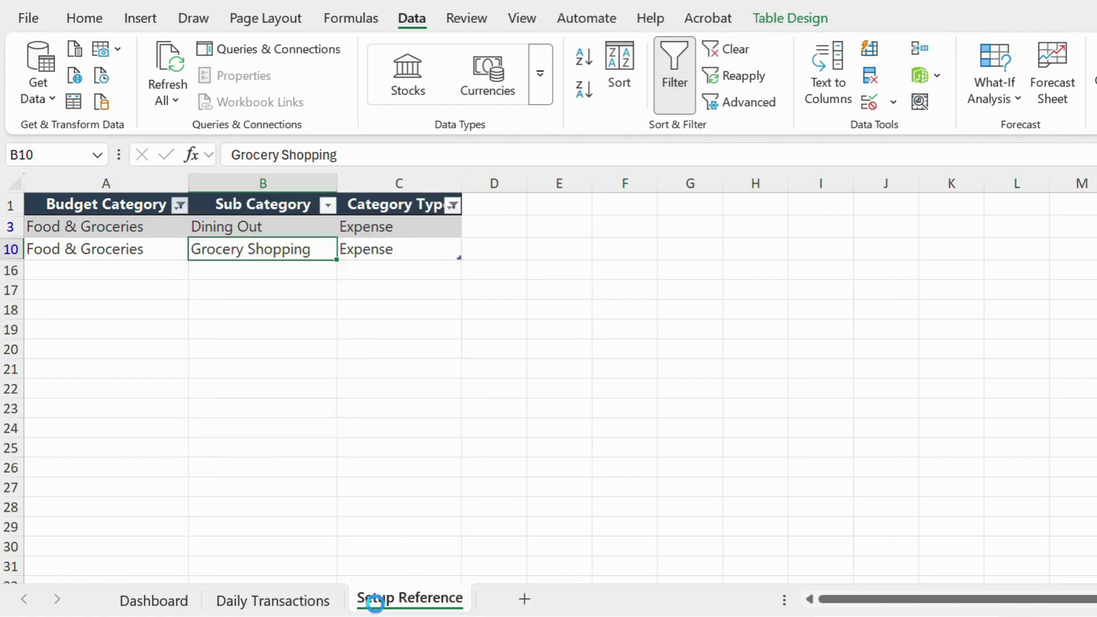
drag(100, 200, 392, 473)
click(555, 444)
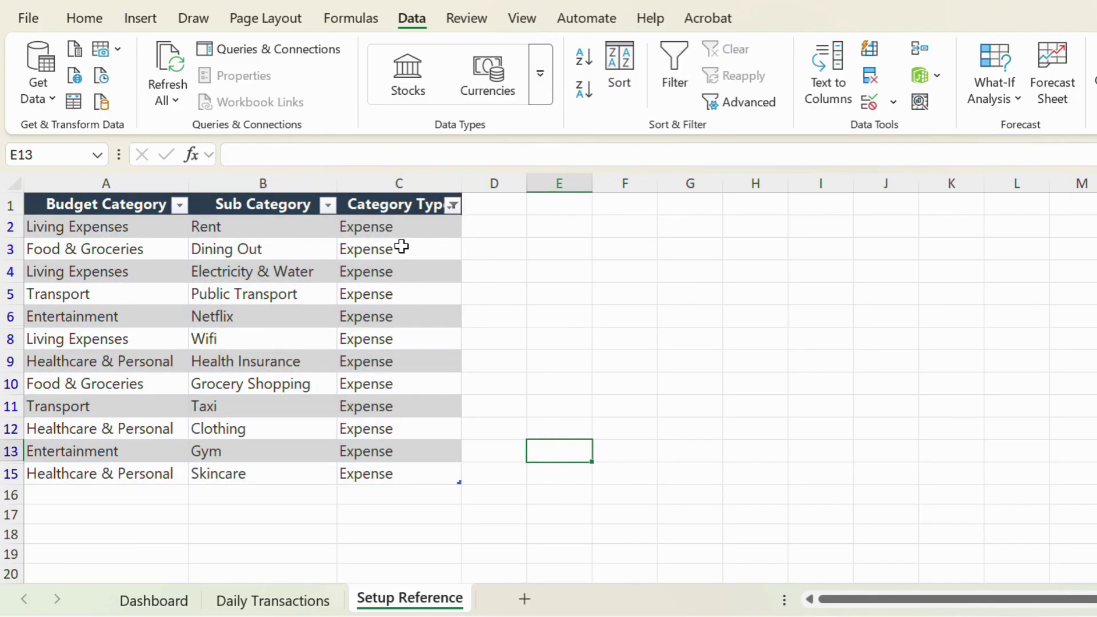
click(453, 206)
click(257, 418)
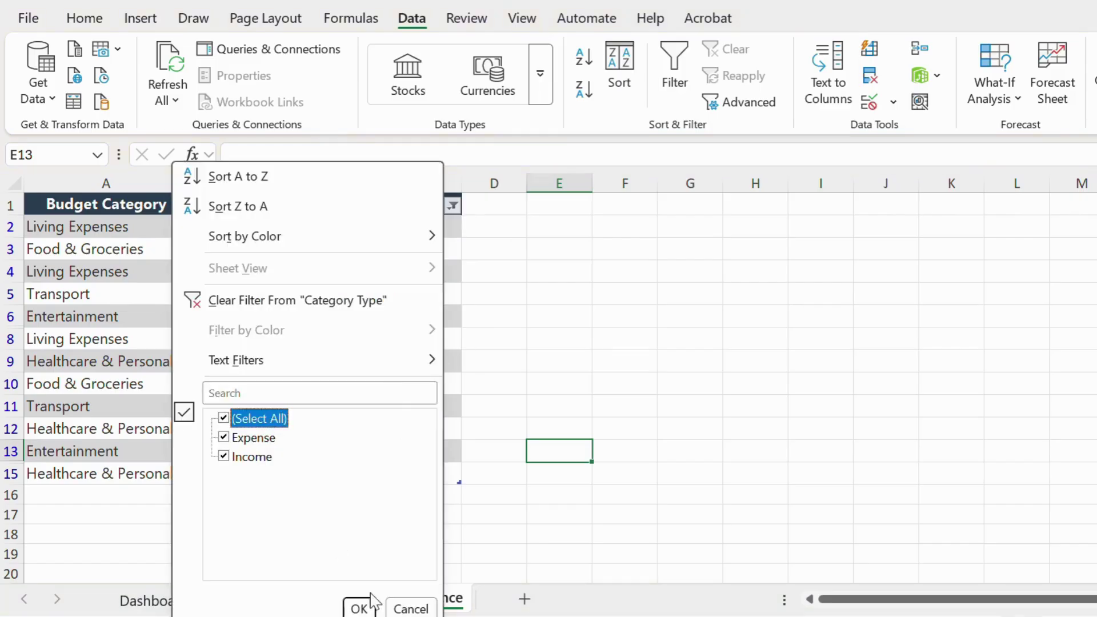
click(359, 608)
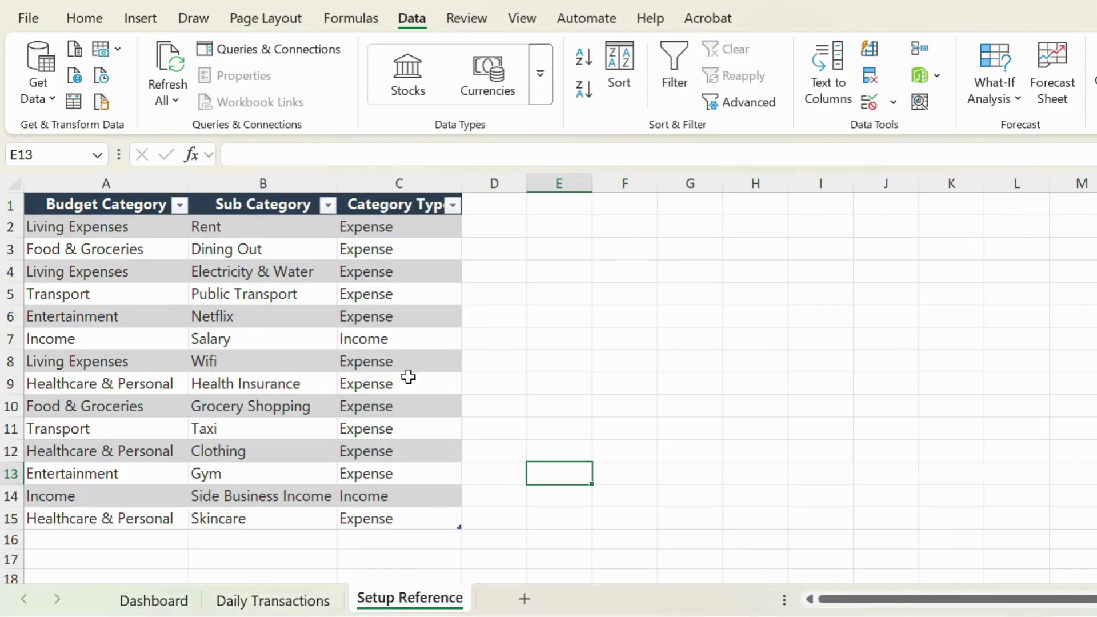
Copy the whole category table, A1:C15, and paste it as values at cell A1 of Sheet1 in the blank workbook.
drag(97, 204, 412, 507)
key(ctrl+c)
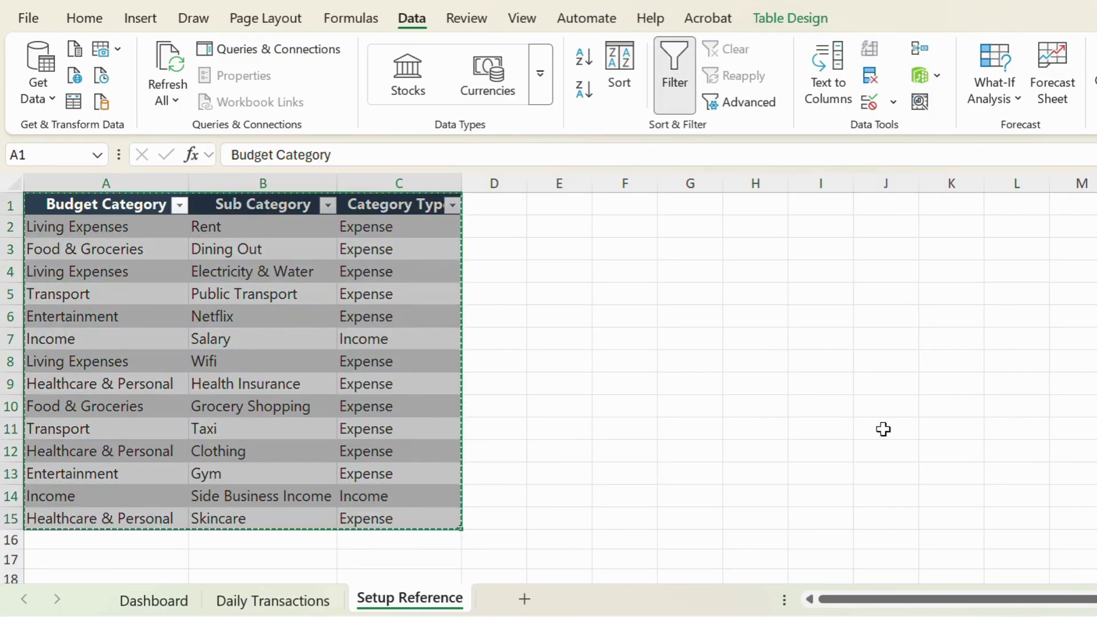
click(865, 616)
click(897, 543)
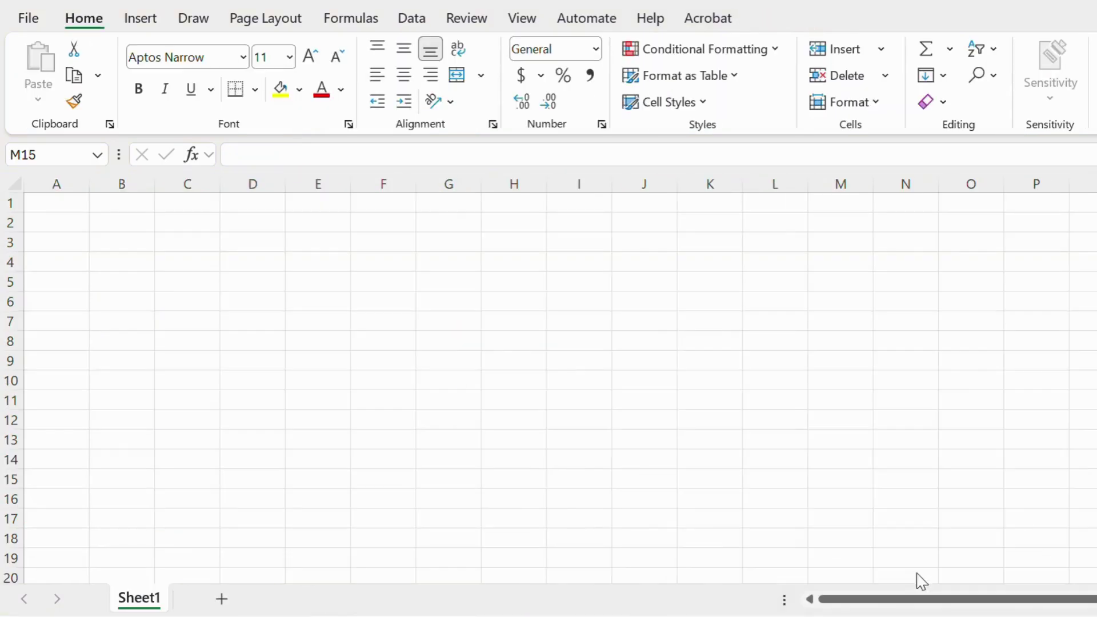
click(60, 205)
right_click(60, 205)
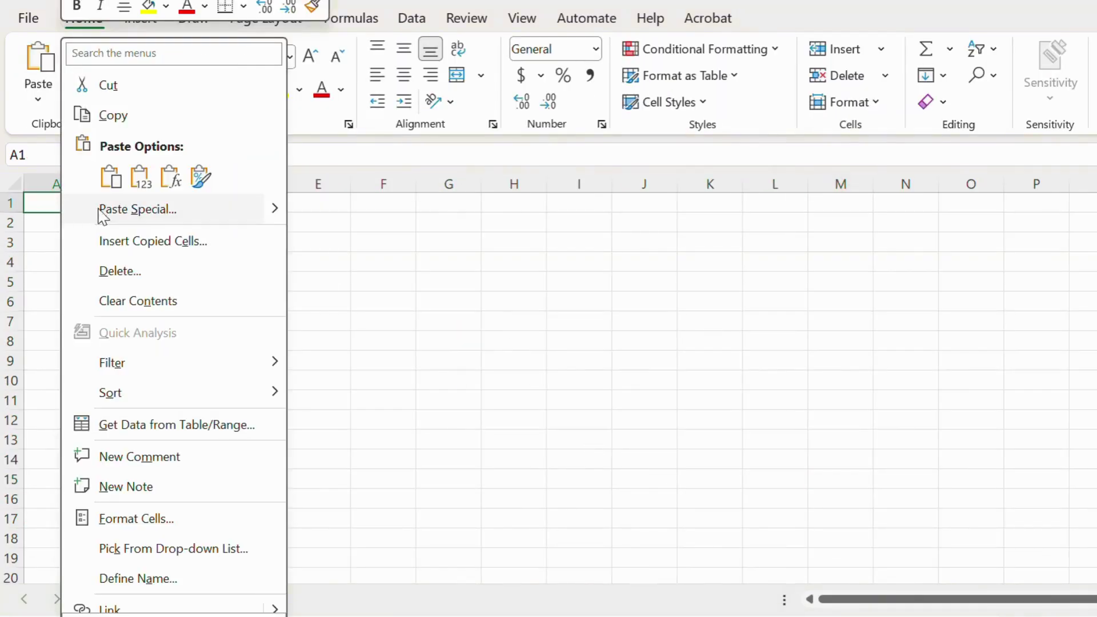
click(142, 177)
click(301, 341)
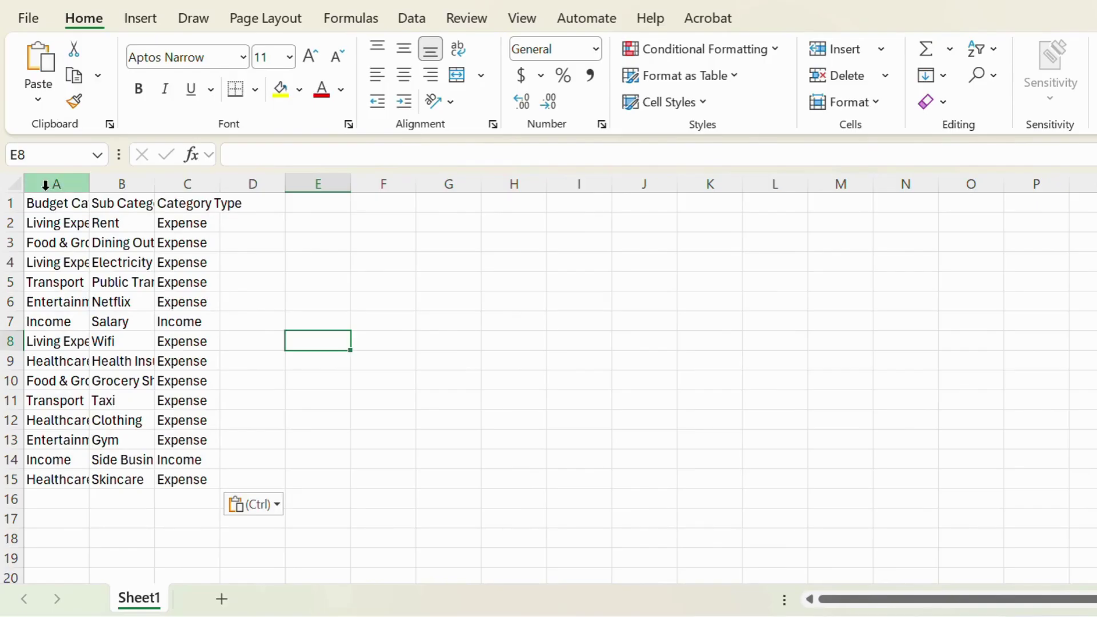
AutoFit the width of all columns in Sheet1 to their contents.
click(16, 184)
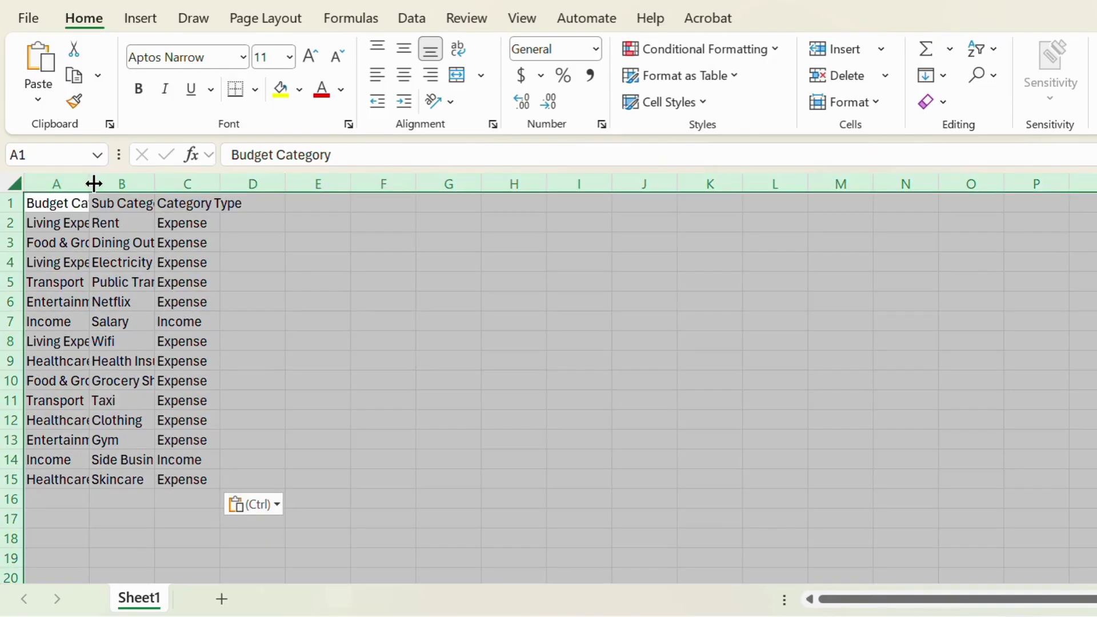
double_click(94, 184)
click(346, 482)
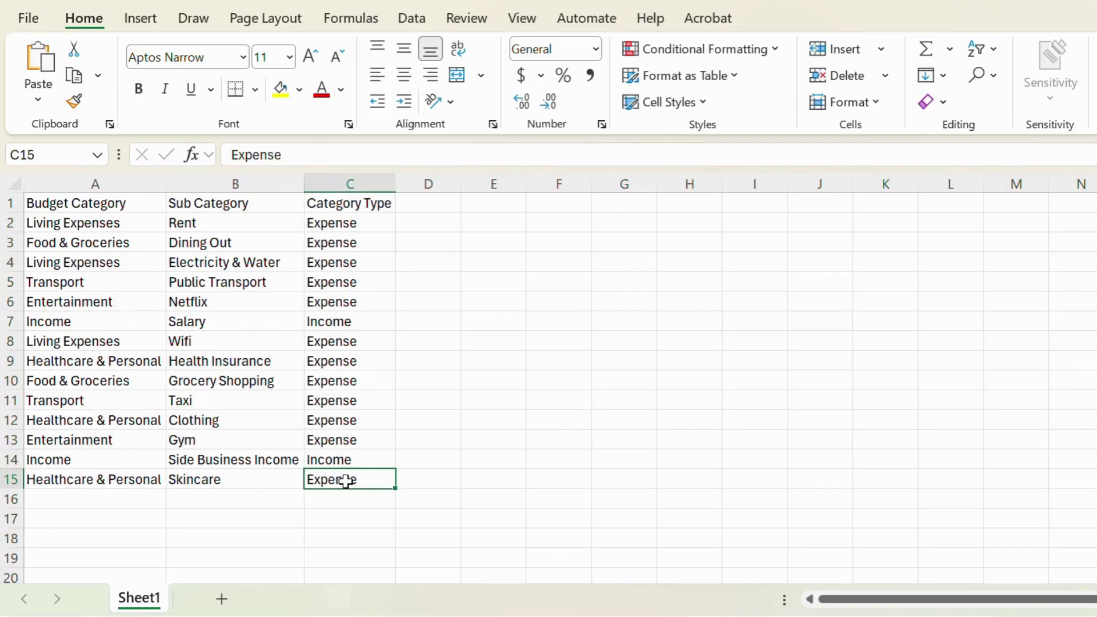
click(75, 498)
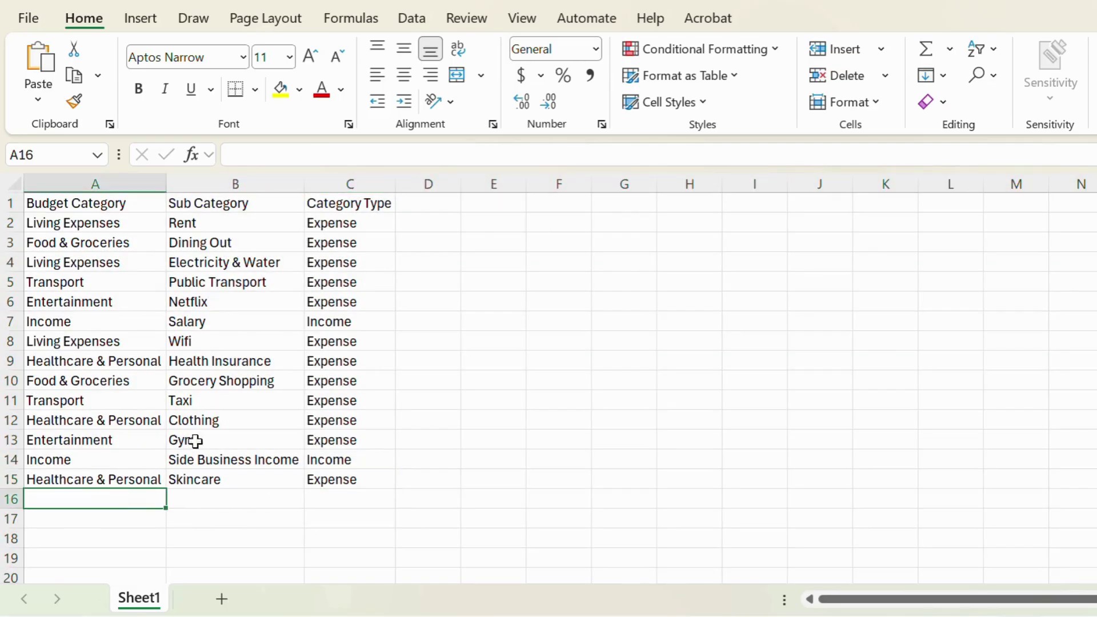
Turn on filtering for the category table's header row and filter Budget Category to Healthcare & Personal only.
drag(54, 203, 308, 202)
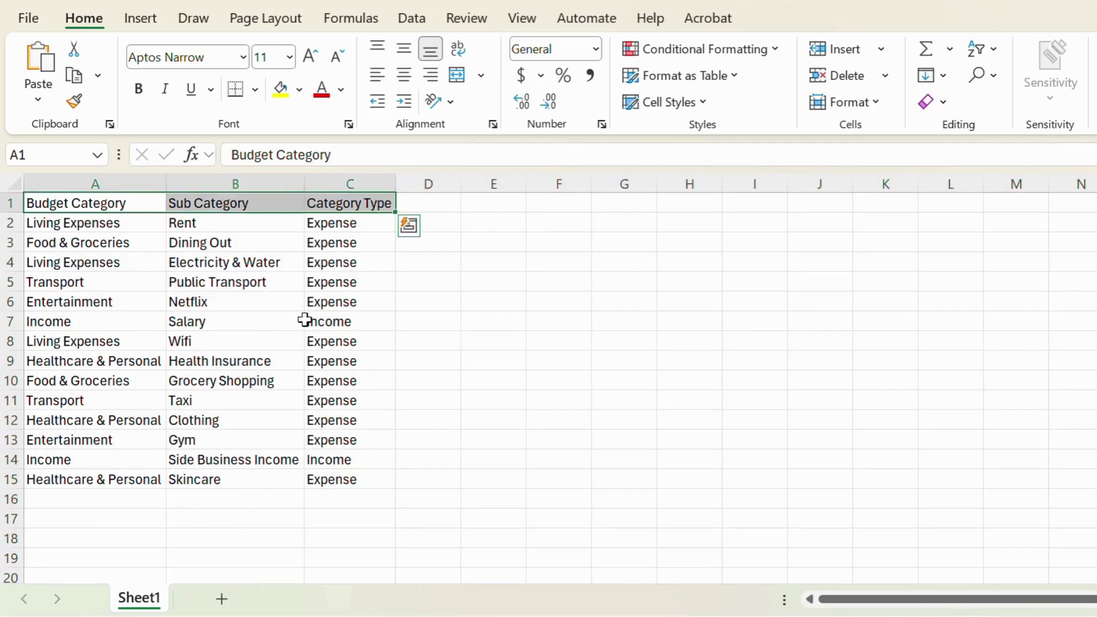
click(121, 480)
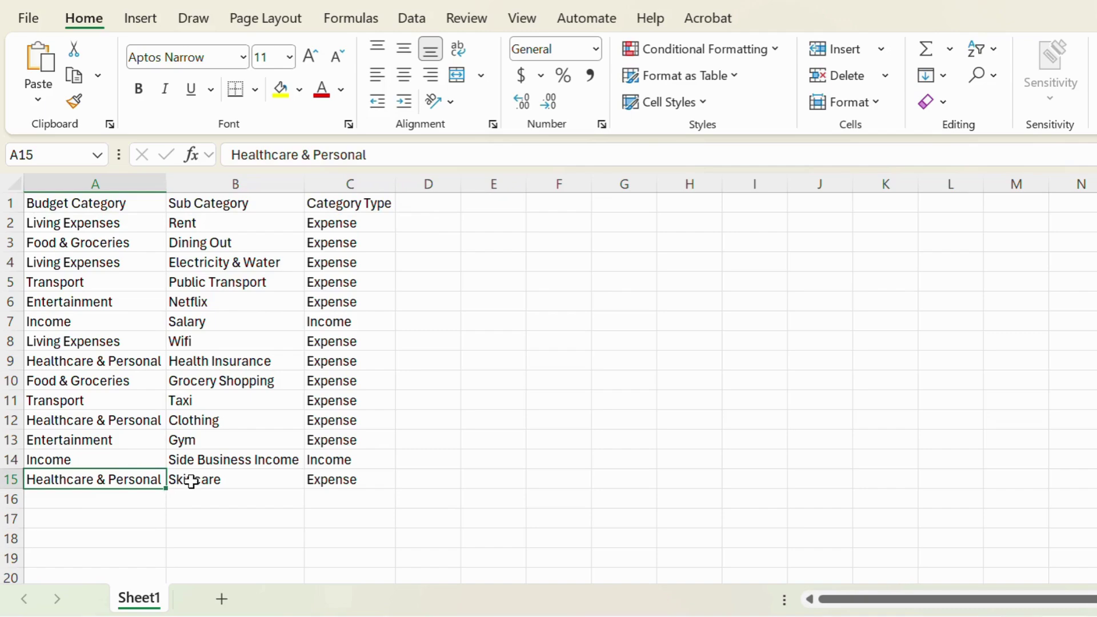
click(146, 204)
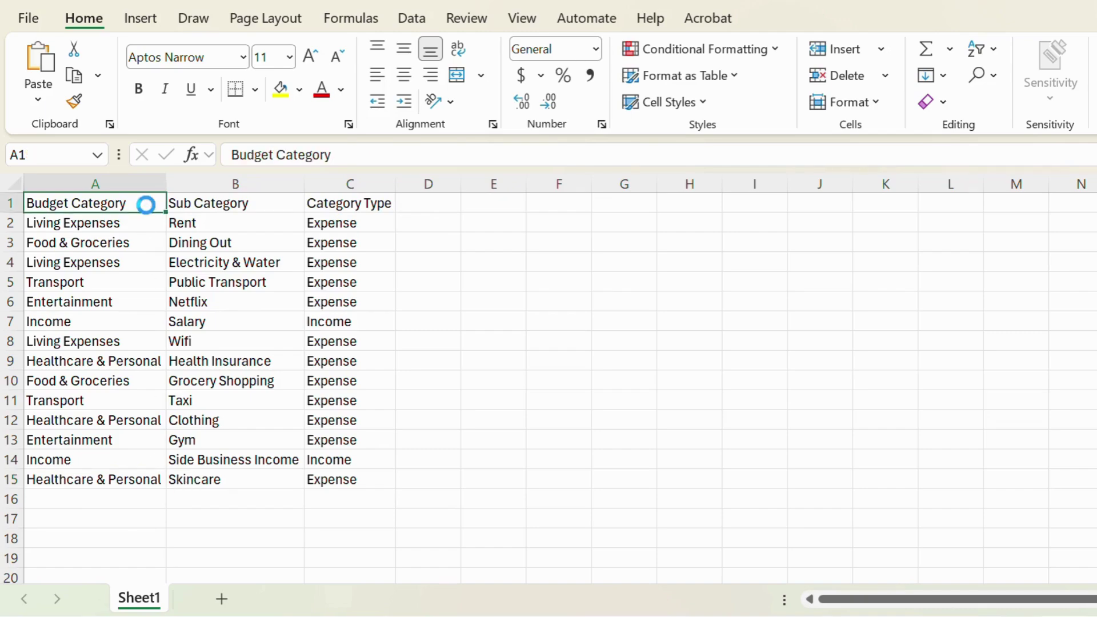
key(ctrl+shift+l)
click(156, 203)
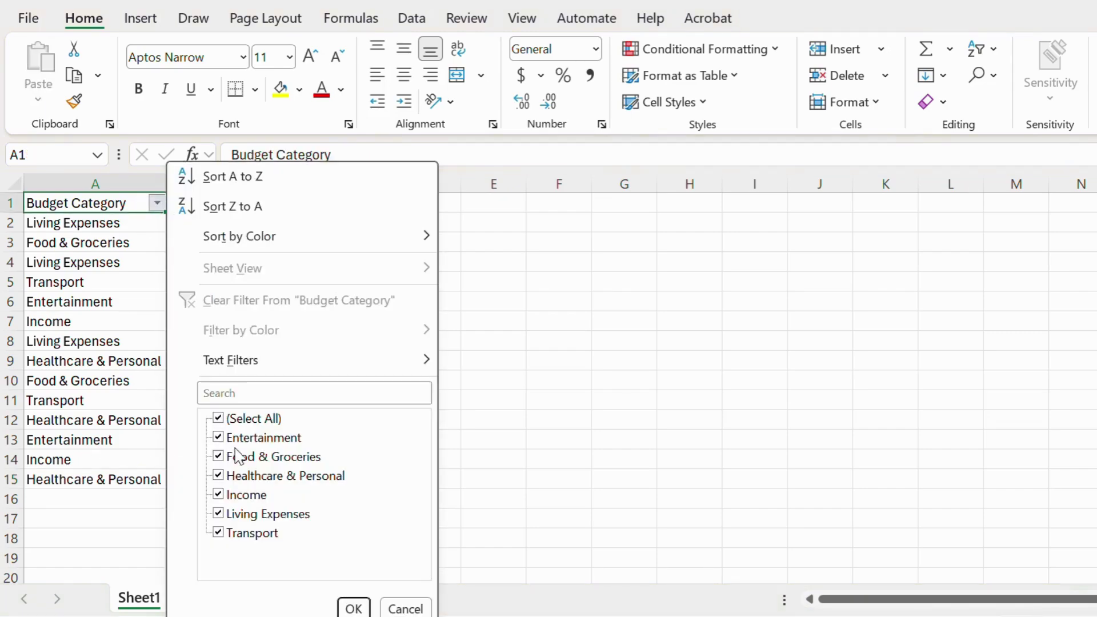
click(251, 419)
click(294, 477)
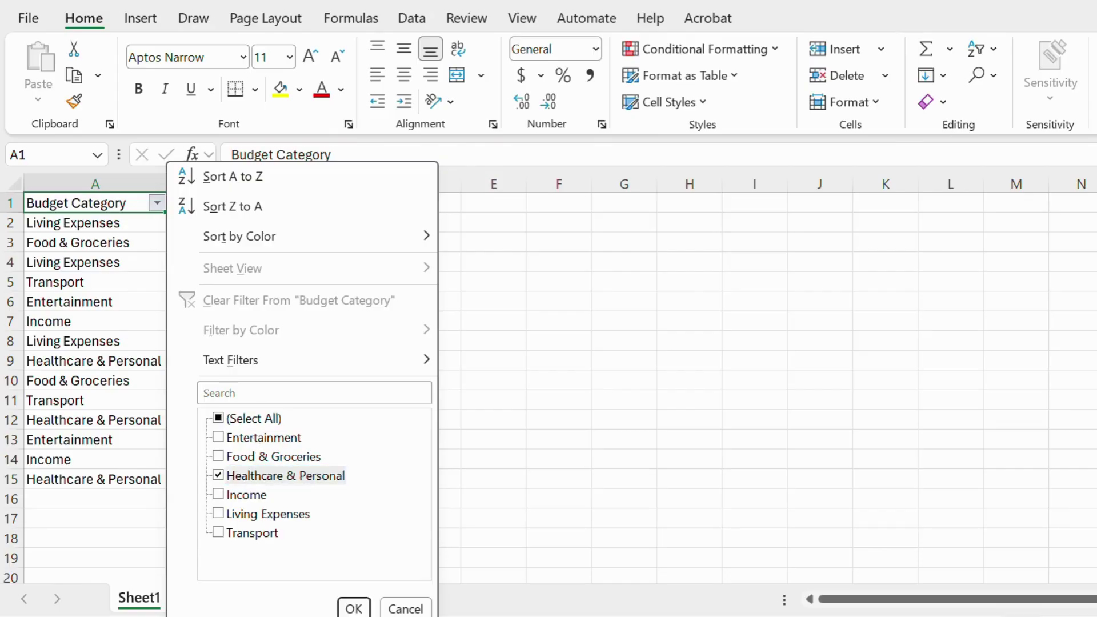
click(354, 609)
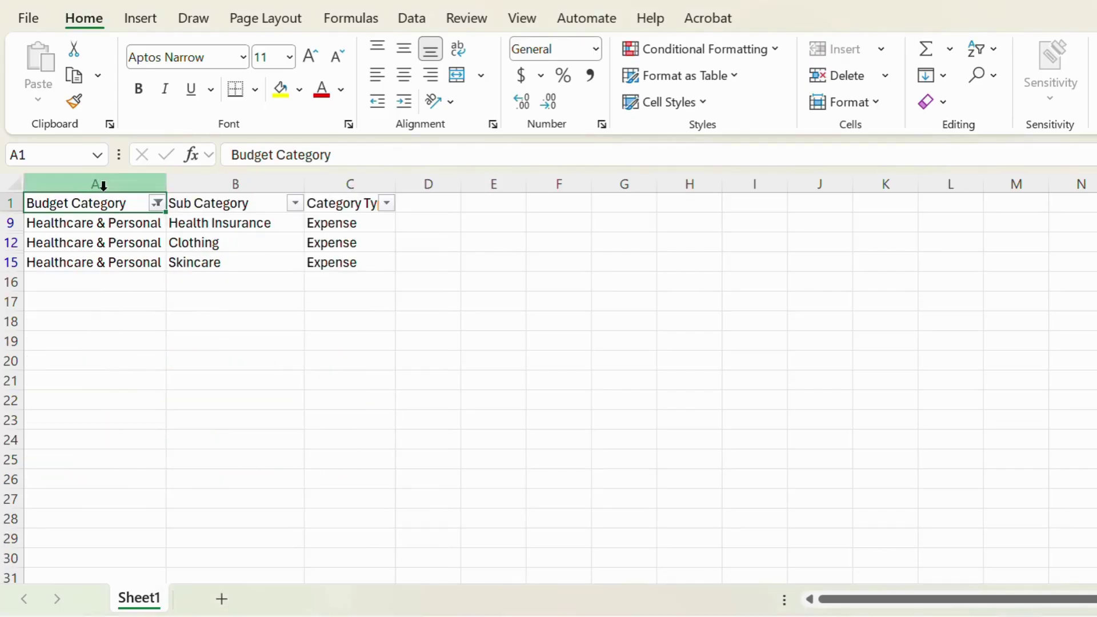
Examine the Health Insurance, Clothing and Skincare subcategories under Healthcare & Personal.
click(132, 229)
drag(217, 225, 225, 243)
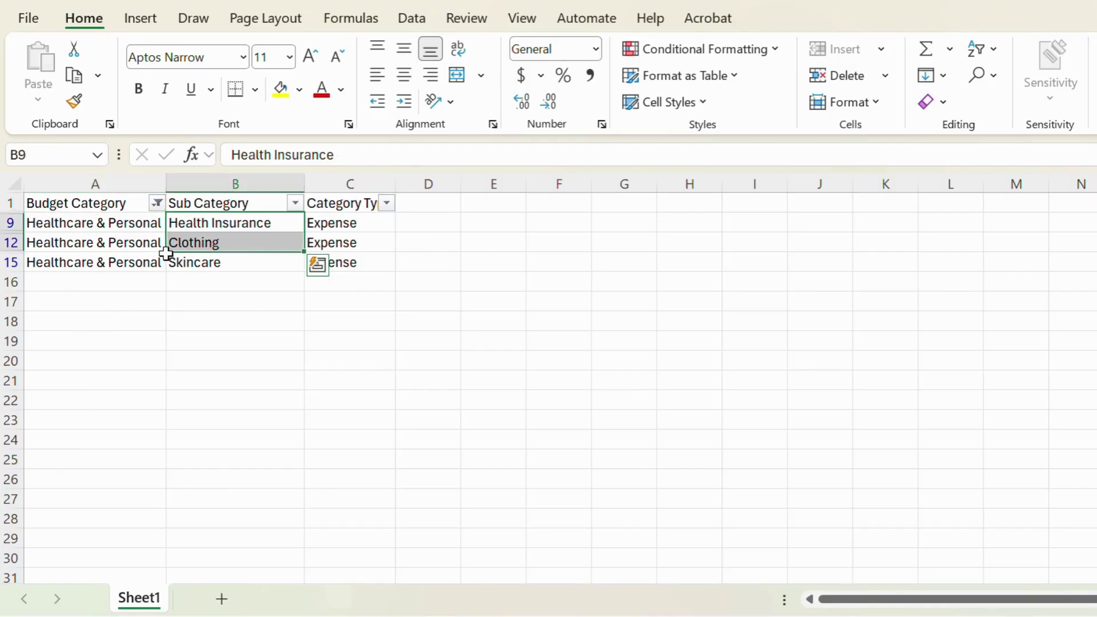
click(210, 281)
click(223, 243)
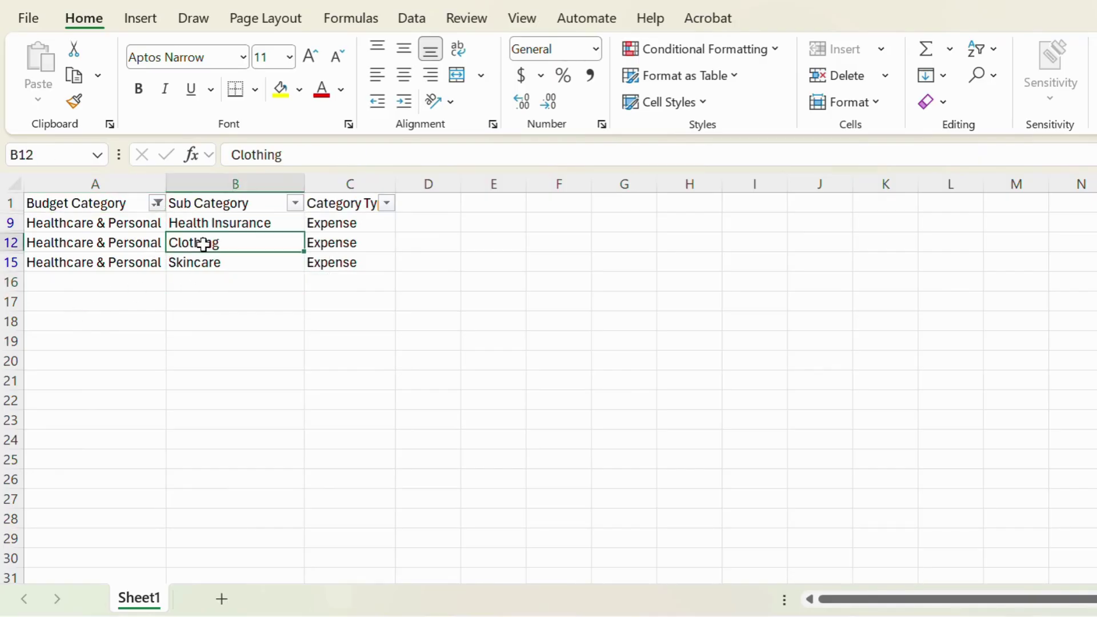
click(112, 243)
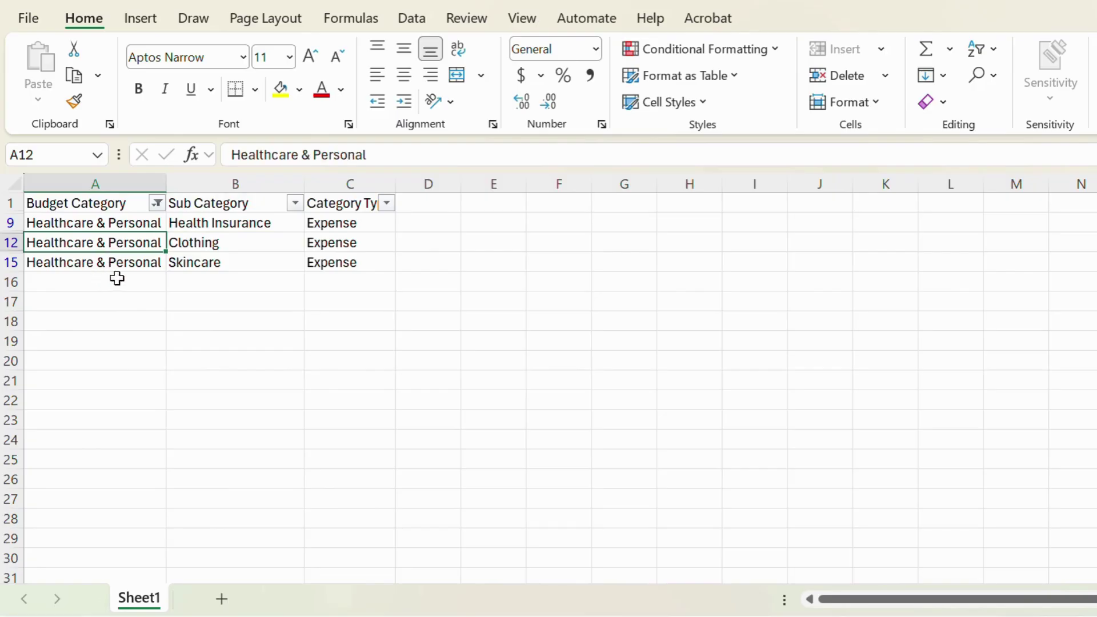
click(198, 265)
click(113, 263)
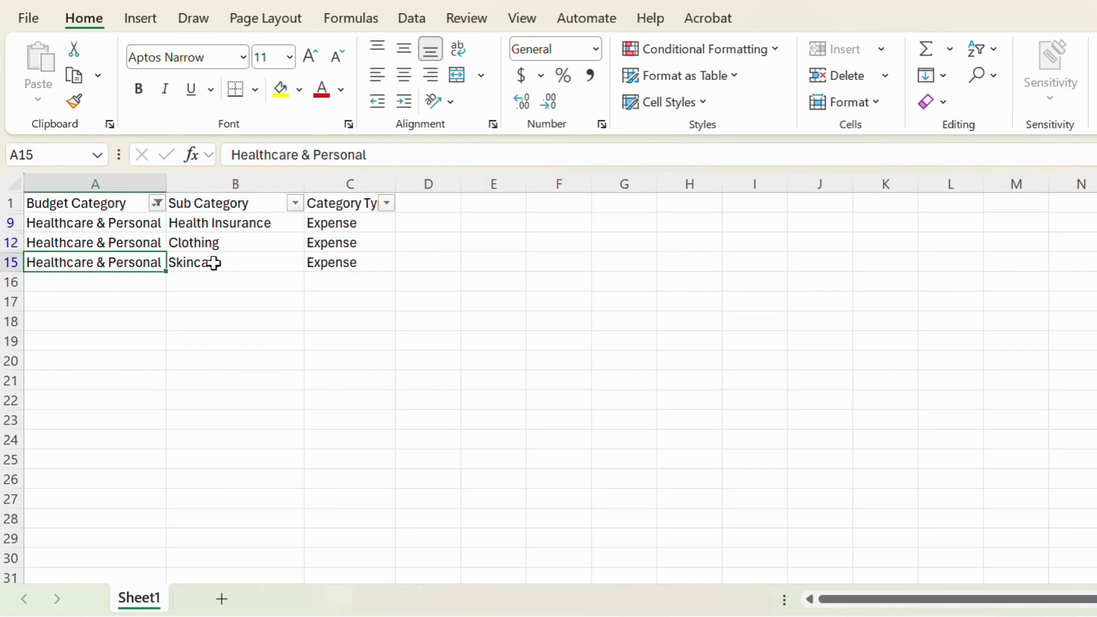
click(221, 262)
click(124, 267)
Reselect all values in the Budget Category filter to show every row of the table again.
click(157, 204)
click(252, 418)
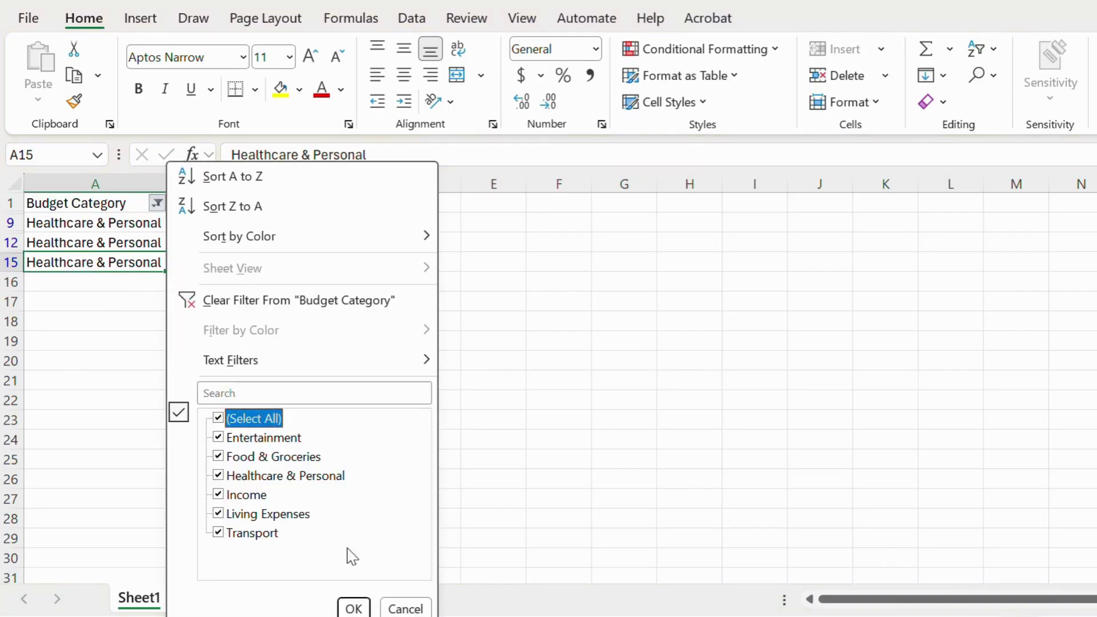
click(365, 610)
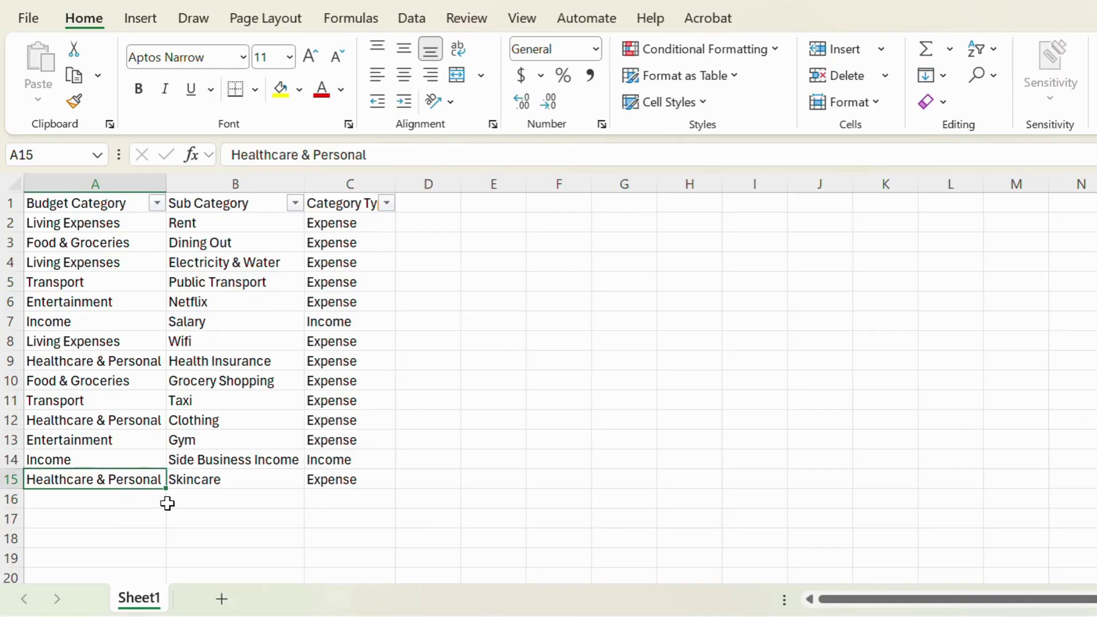
Copy the Healthcare & Personal budget category from A15 into A16 to start a new row.
key(ctrl+c)
click(140, 500)
key(ctrl+v)
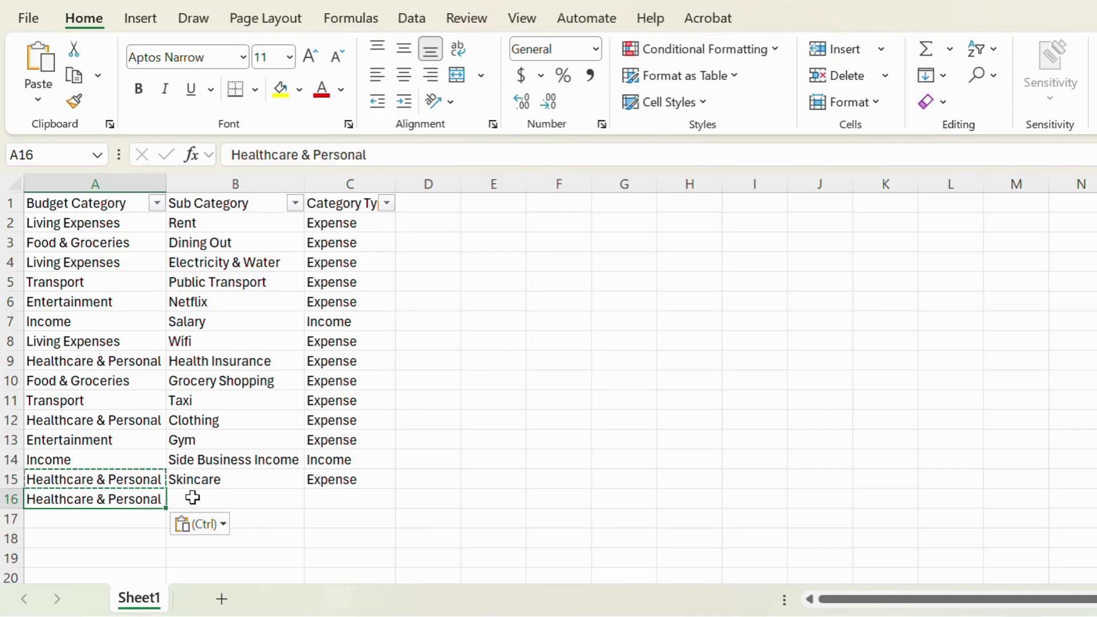
click(212, 499)
key(Escape)
click(234, 522)
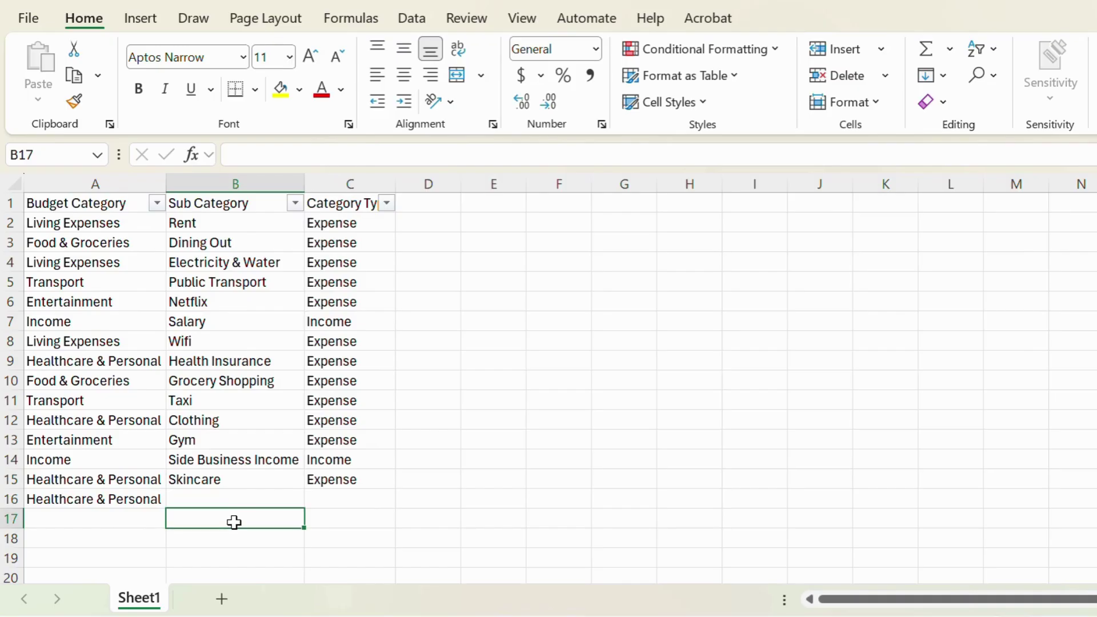
Enter Personal Development as the subcategory in B16 and widen column B slightly to fit it.
click(243, 500)
text(P)
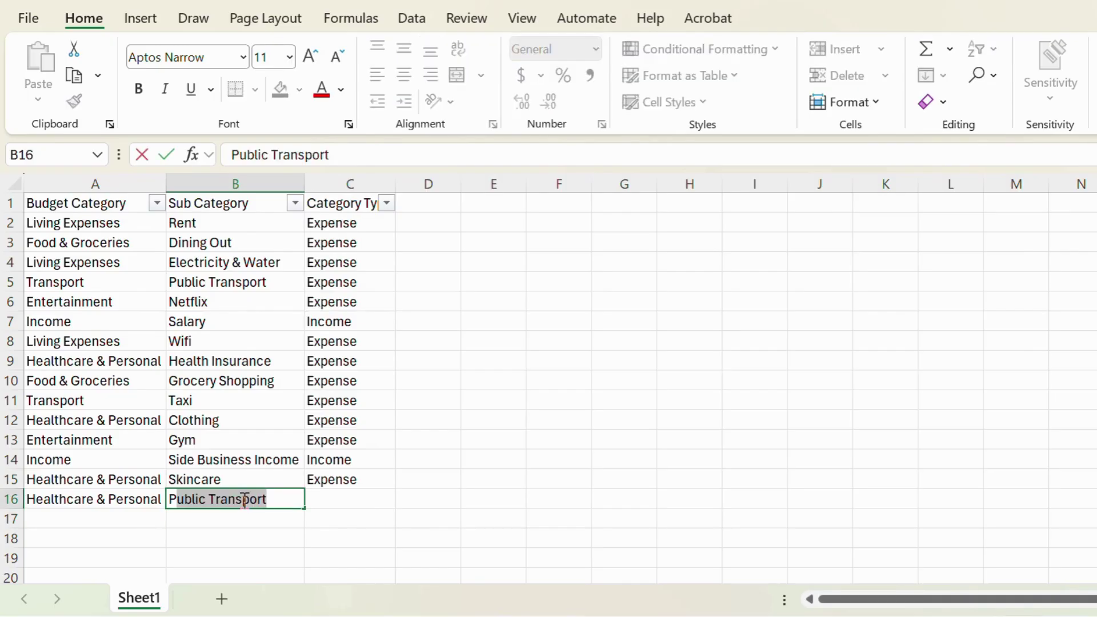
text(ersonal)
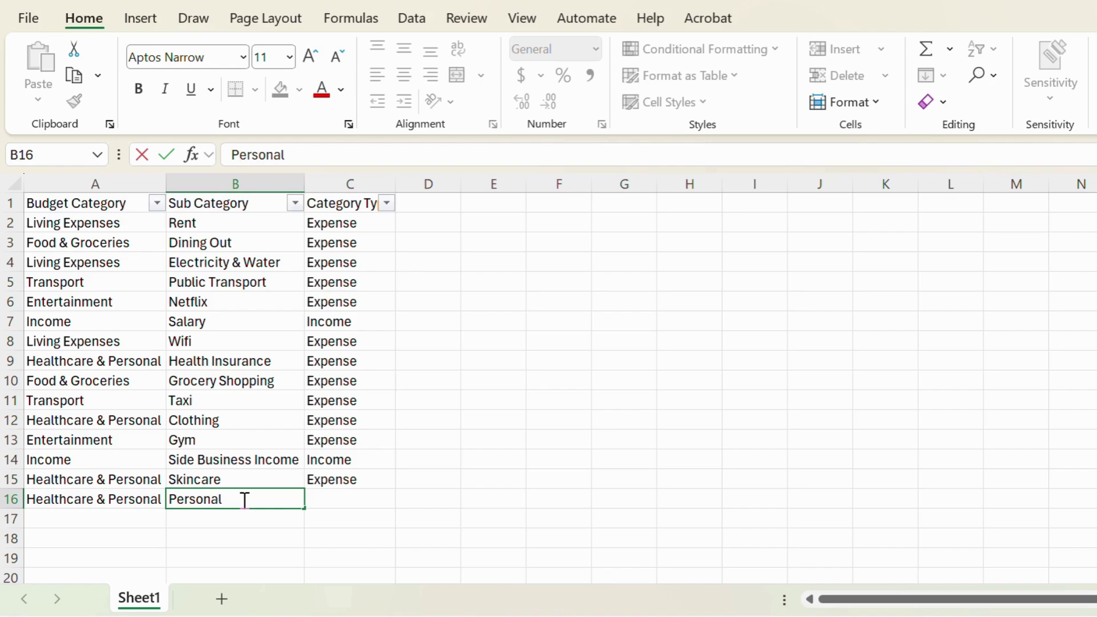
text( Develop)
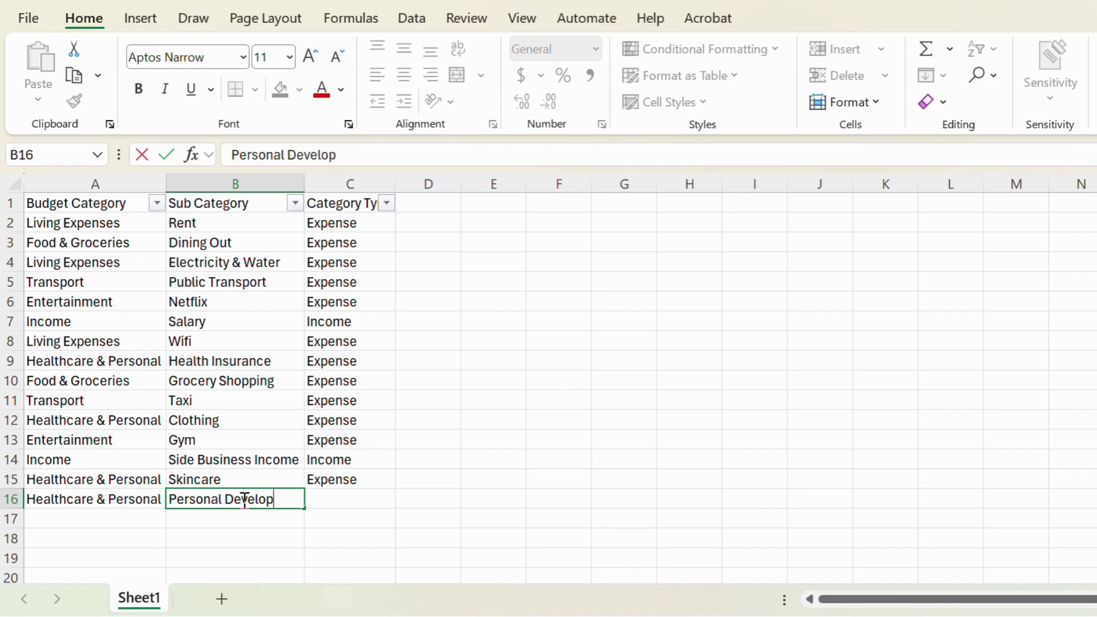
text(ment)
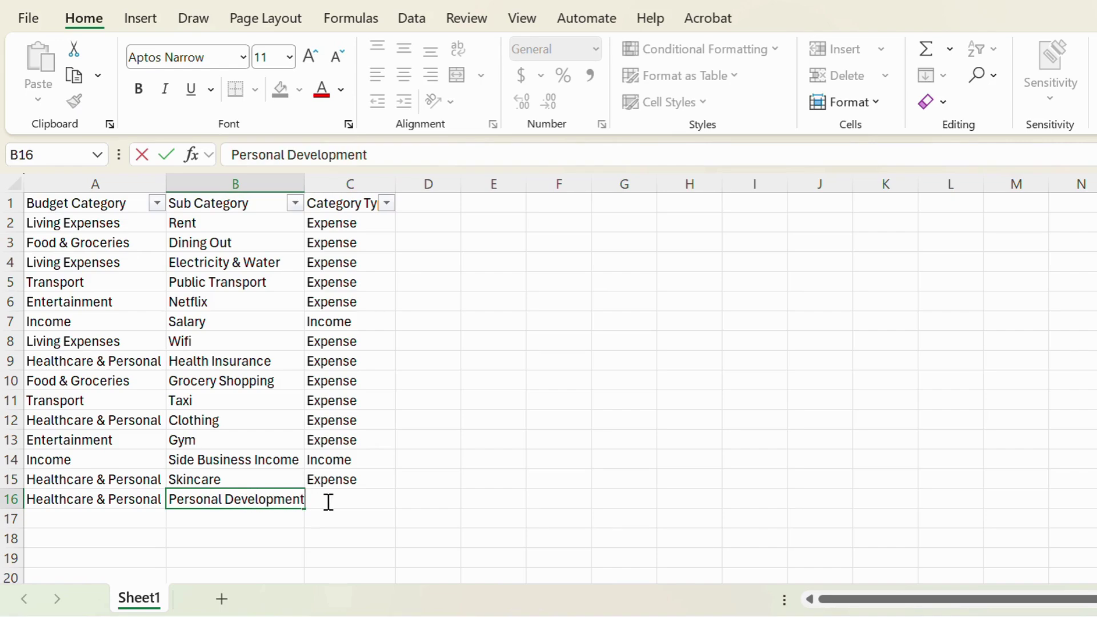
click(343, 460)
drag(312, 190, 310, 187)
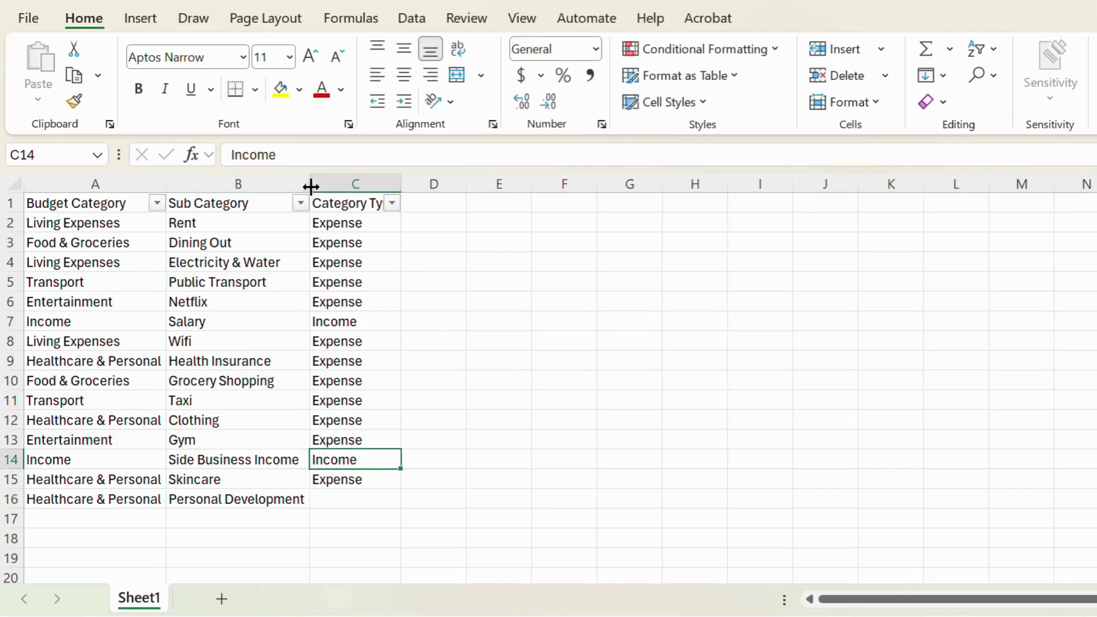
Copy the Expense category type from C15 into C16 to complete the Personal Development row.
click(341, 509)
click(363, 481)
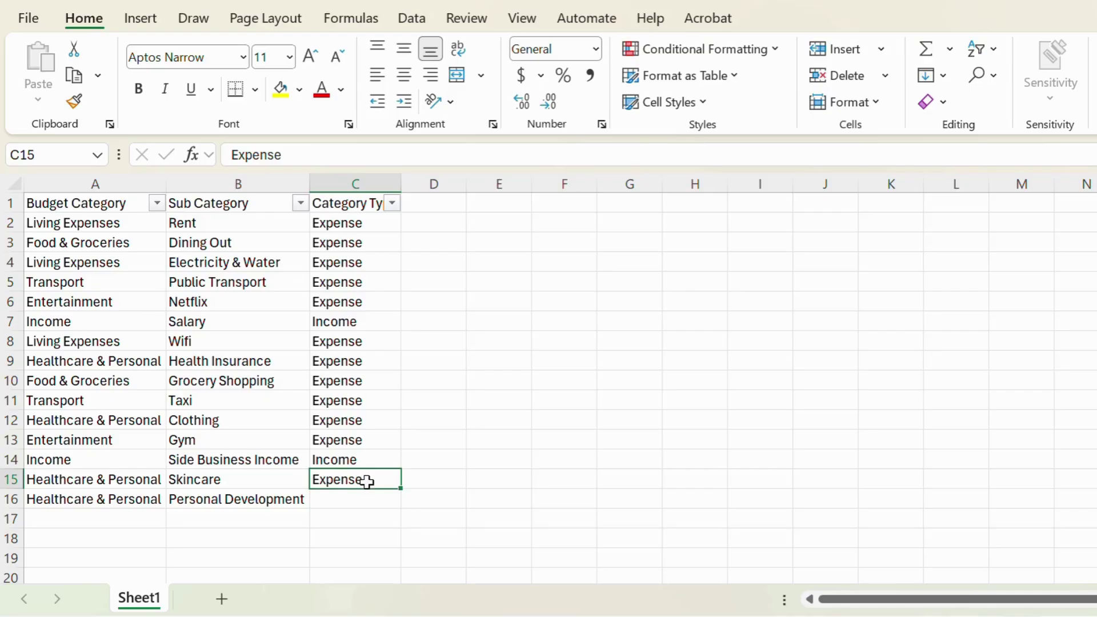
key(ctrl+c)
click(367, 501)
key(ctrl+v)
click(497, 453)
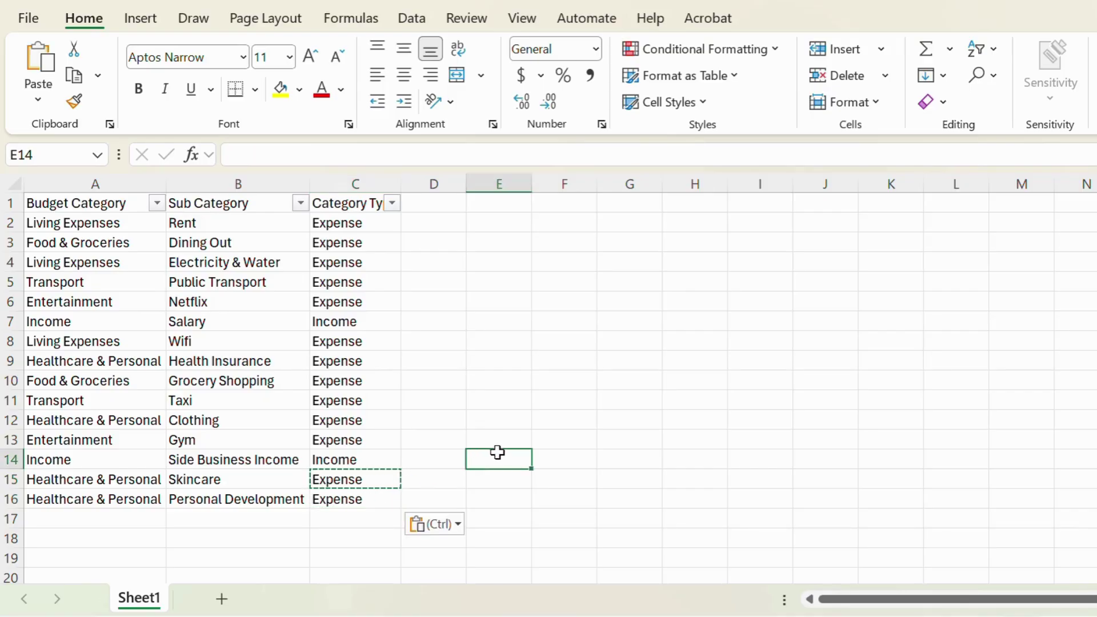
key(Escape)
click(235, 441)
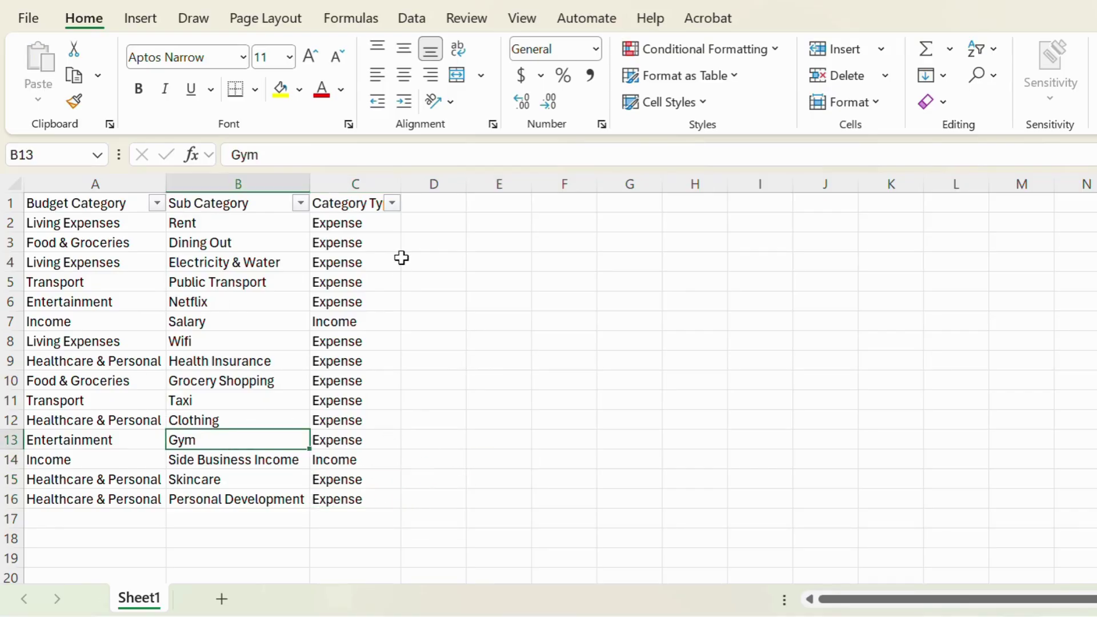
click(267, 268)
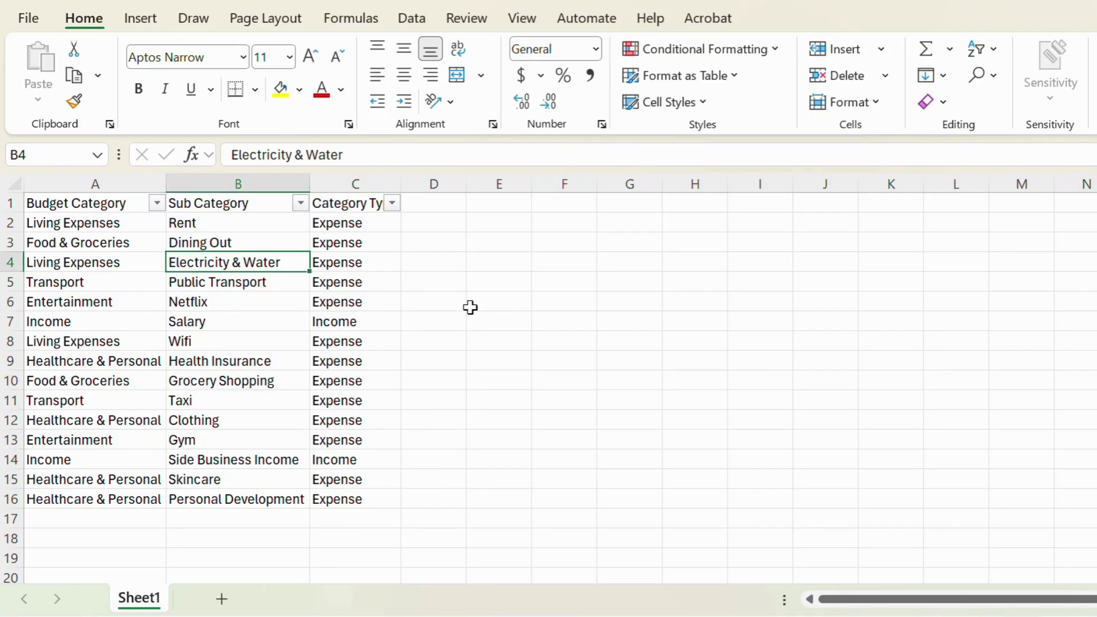
click(452, 303)
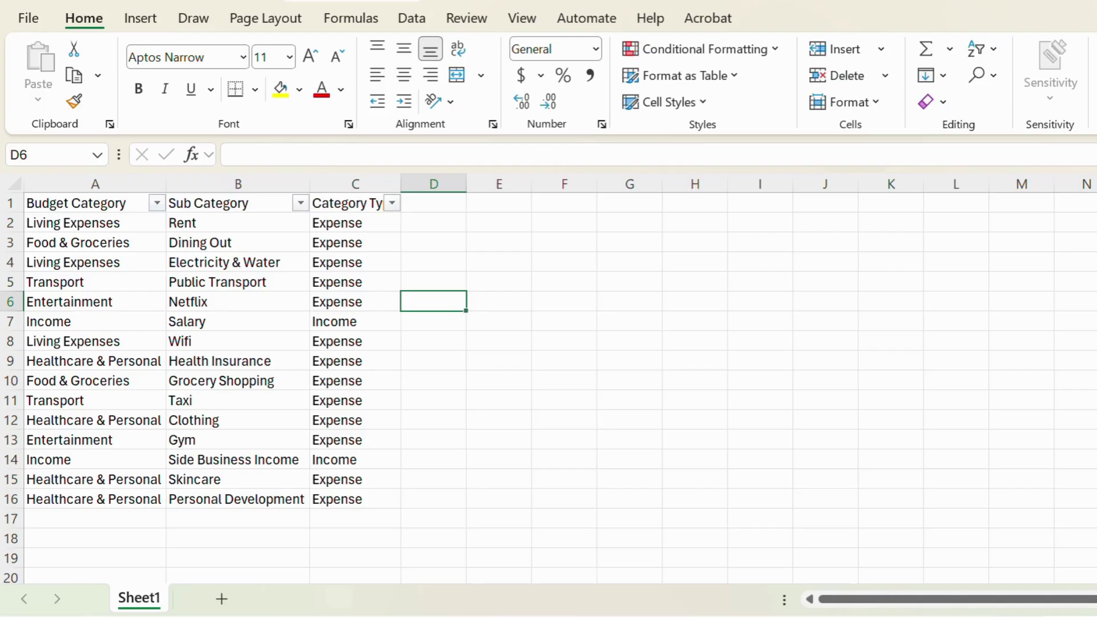
Rename the Sheet1 worksheet as Category.
double_click(137, 601)
text(Cate)
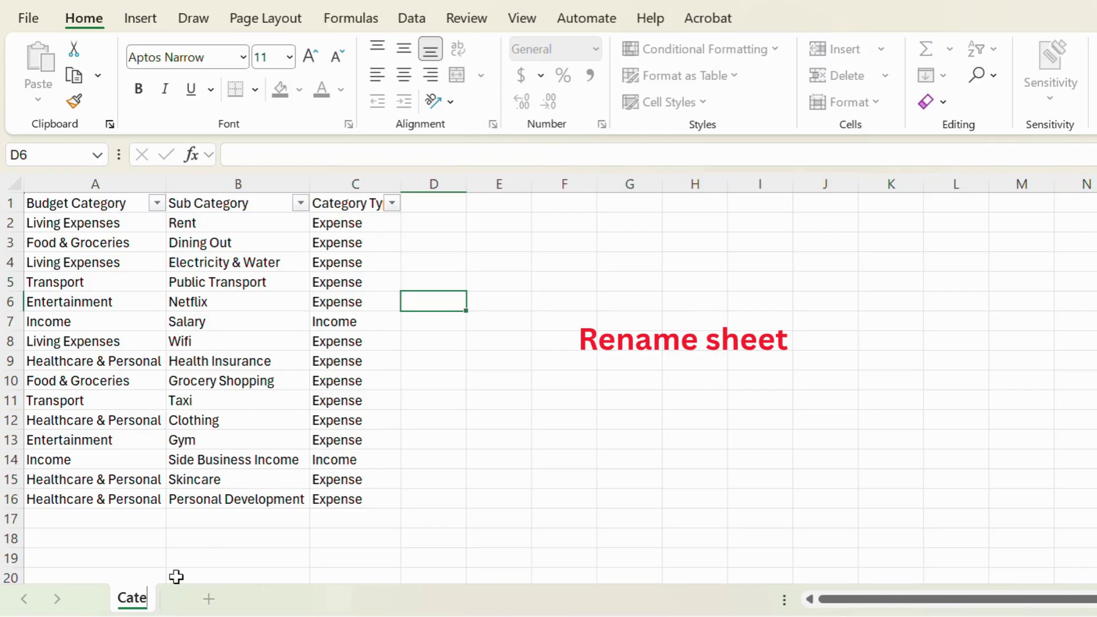
text(gory)
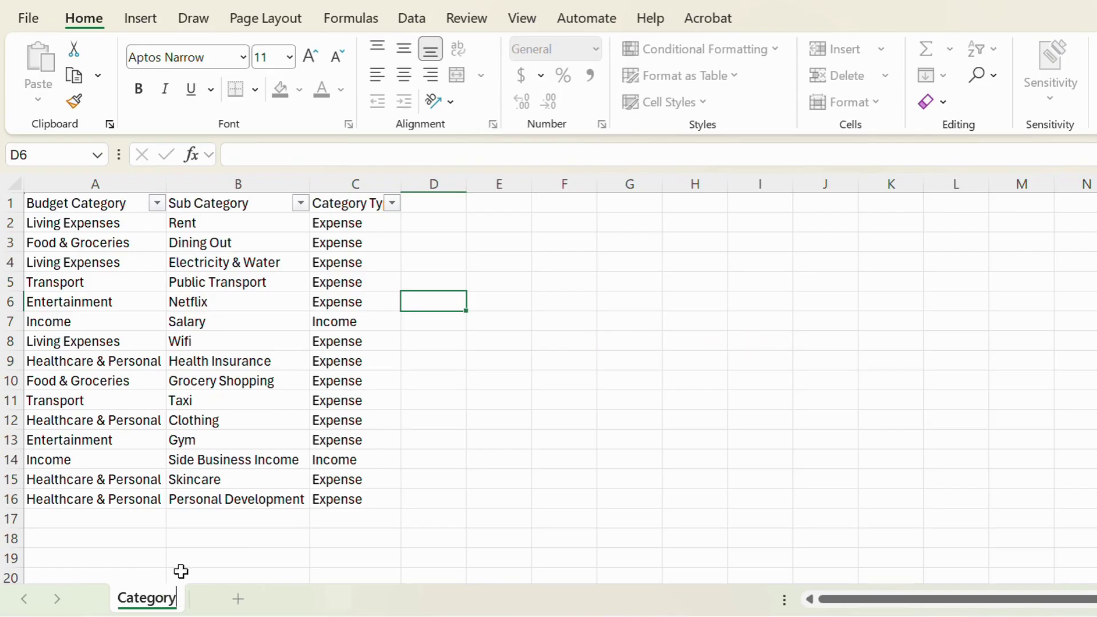
click(228, 504)
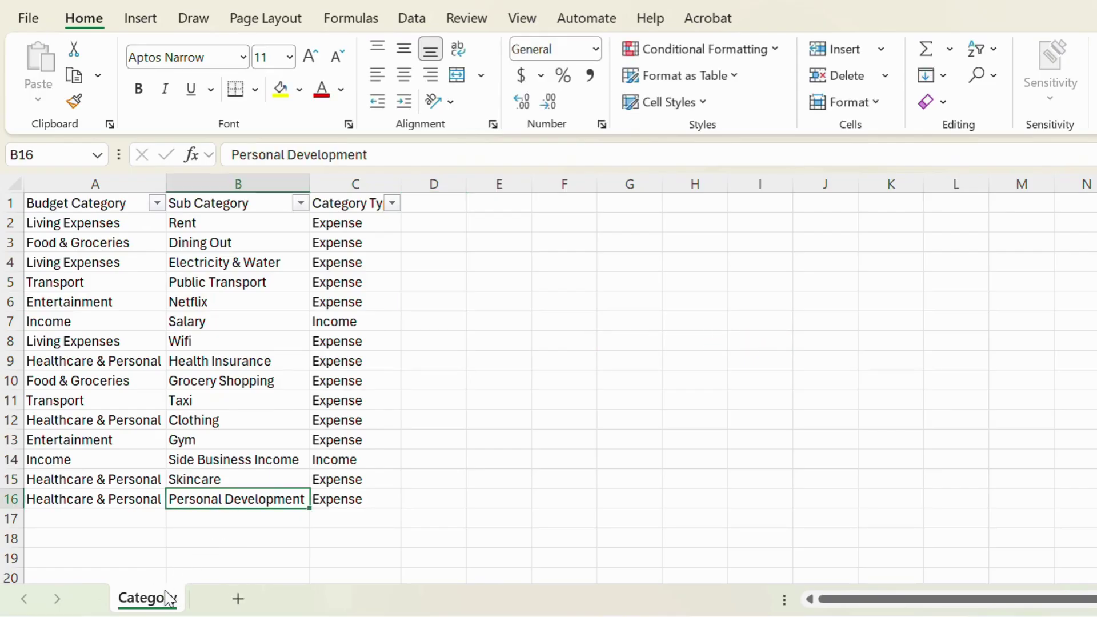
click(365, 321)
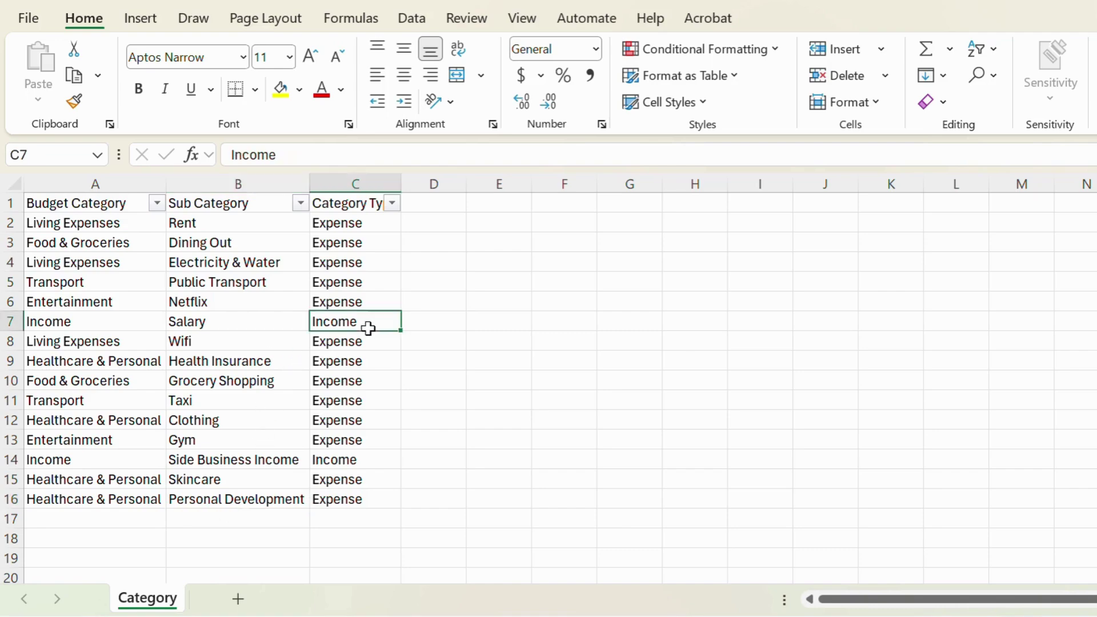
click(206, 242)
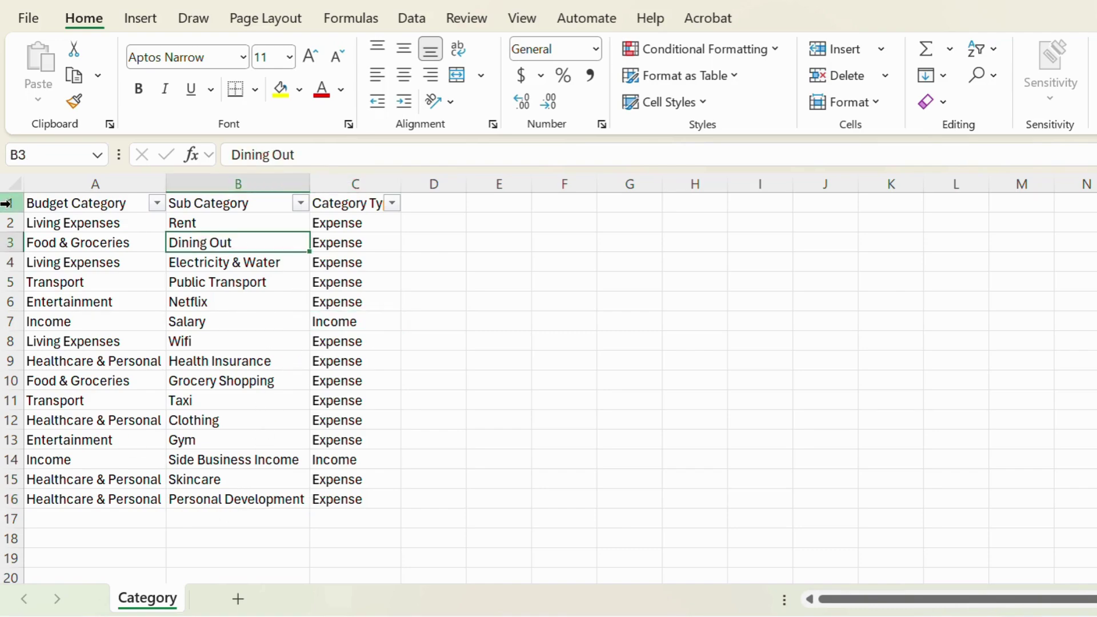
Convert the category list in A1:C16 into an Excel table that has headers.
drag(69, 204, 343, 493)
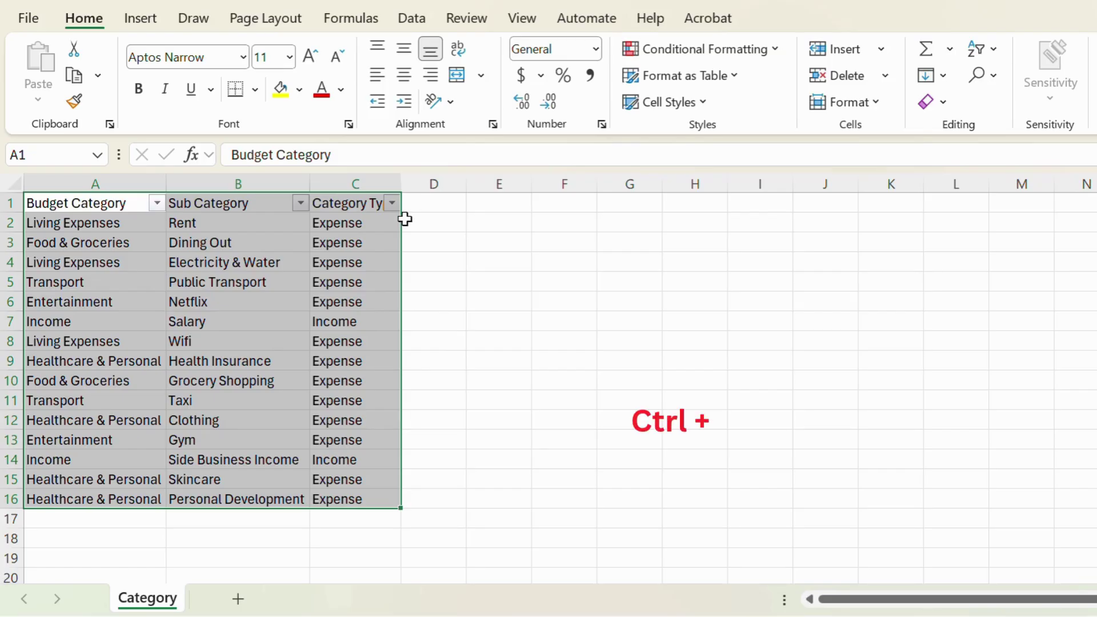
key(ctrl+t)
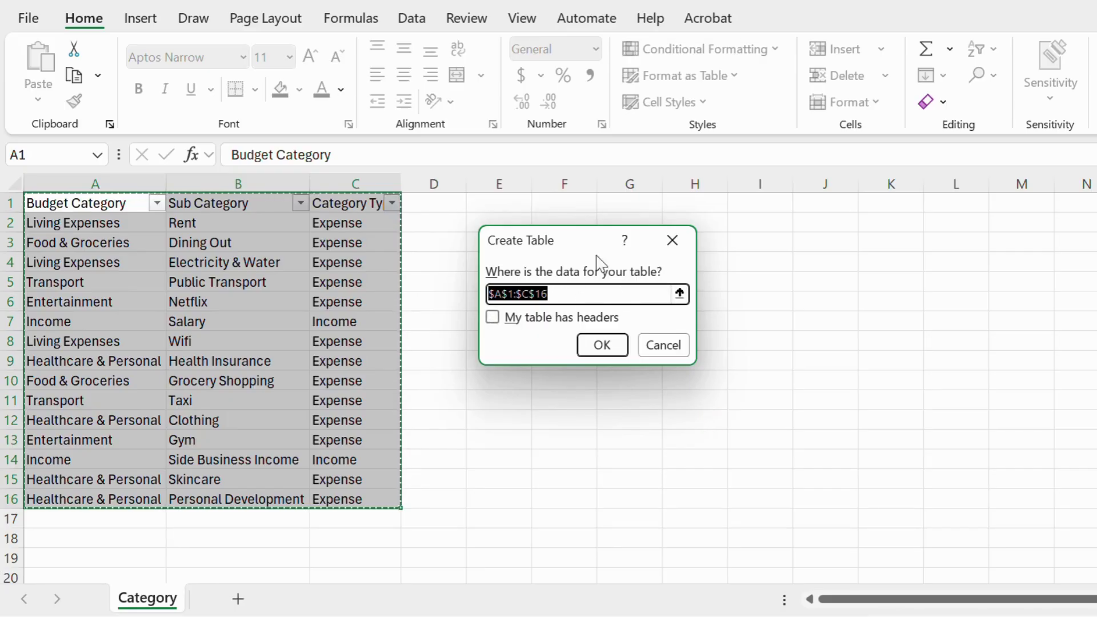
click(495, 318)
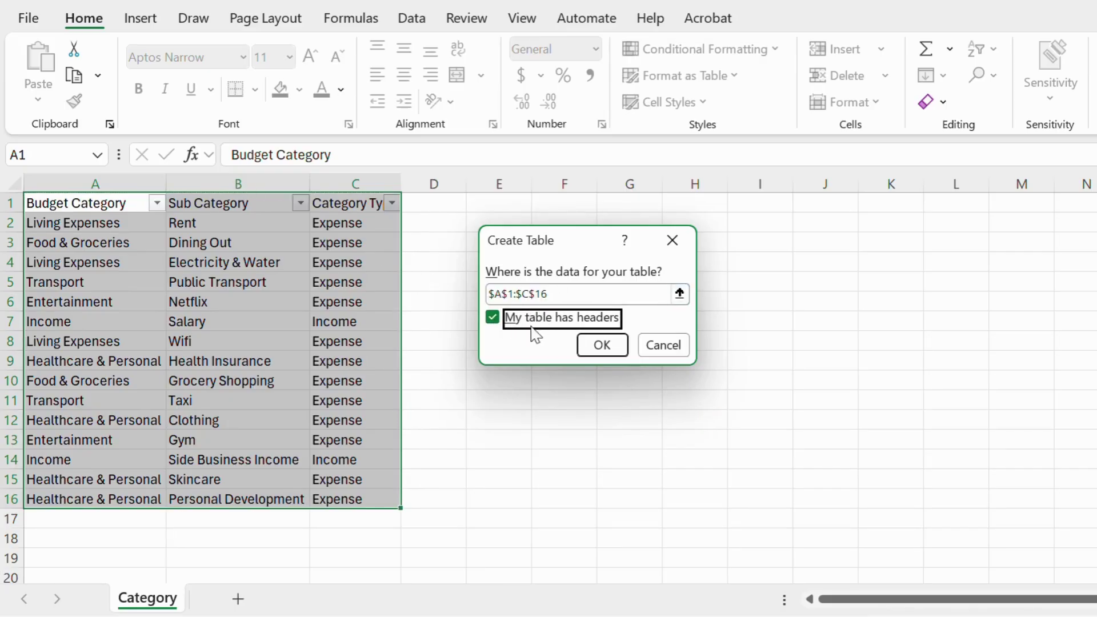
click(597, 346)
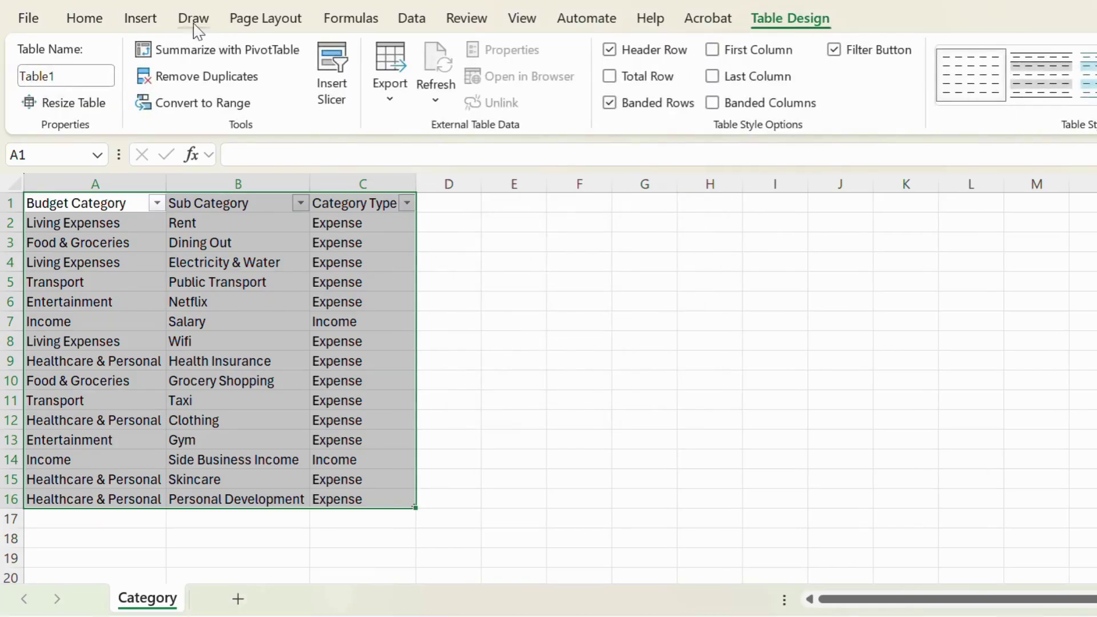
Apply a Medium table style with a dark teal header and blue banded rows to the category table.
click(1089, 77)
click(1095, 98)
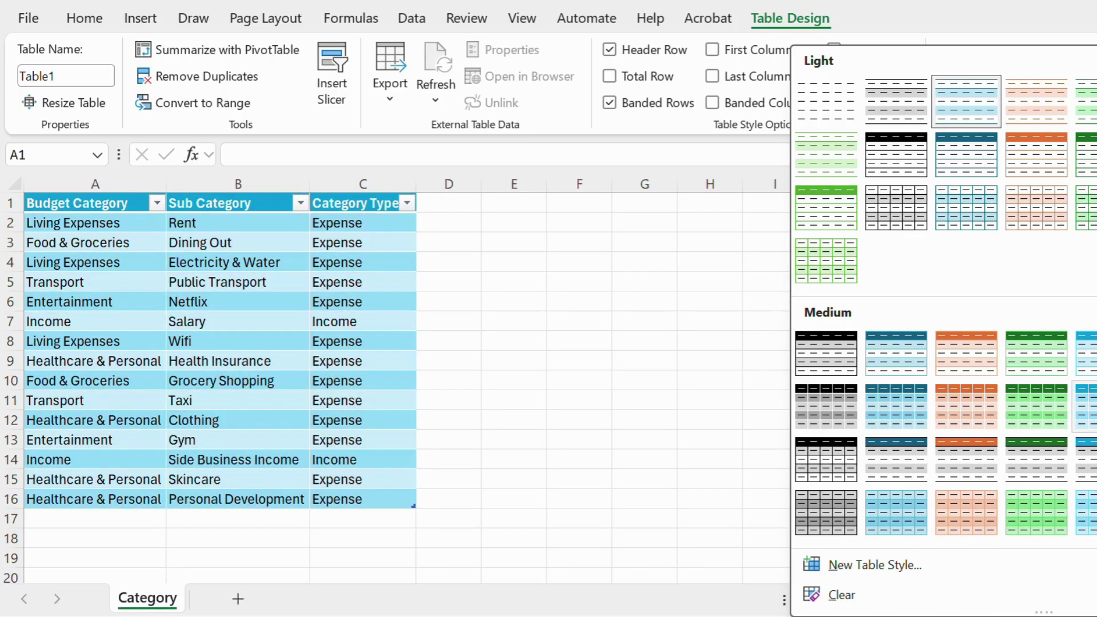
click(533, 377)
click(507, 297)
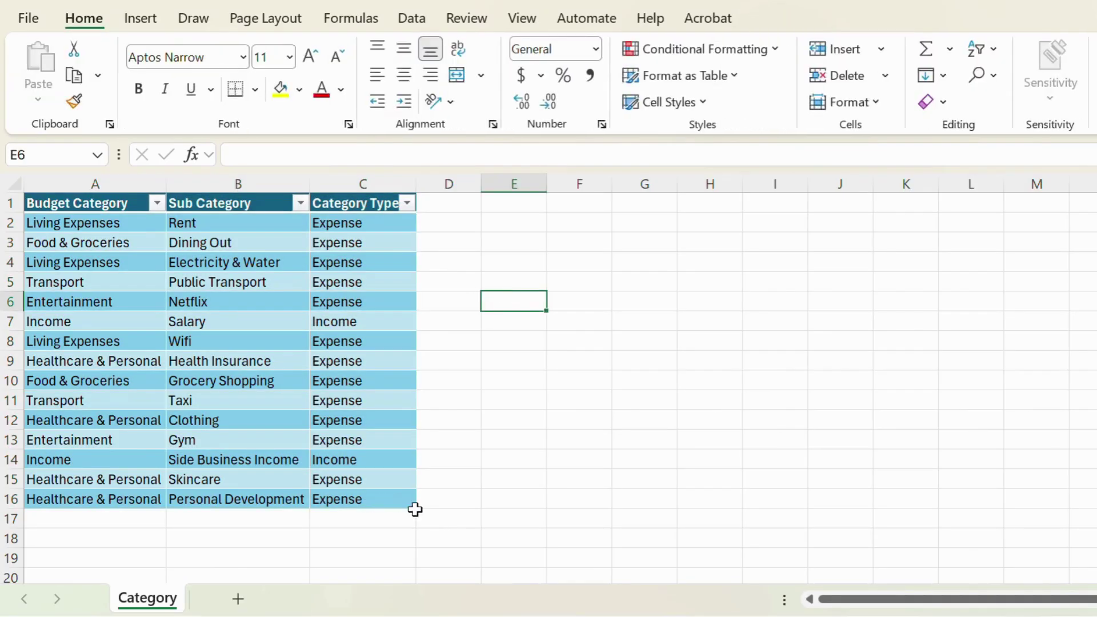
click(466, 479)
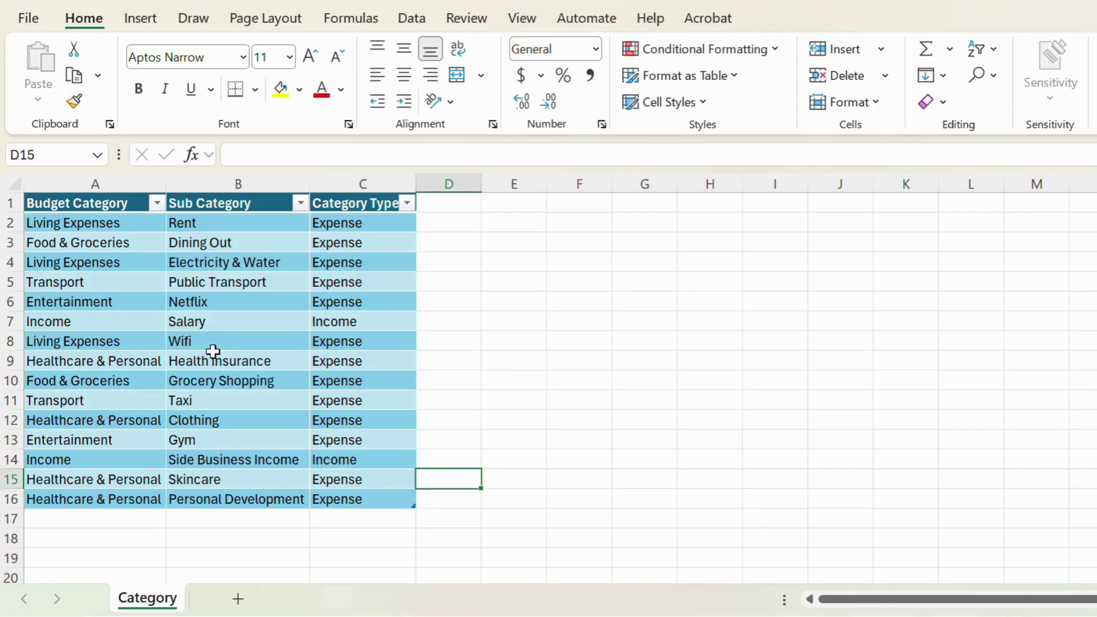
drag(74, 223, 360, 498)
click(338, 341)
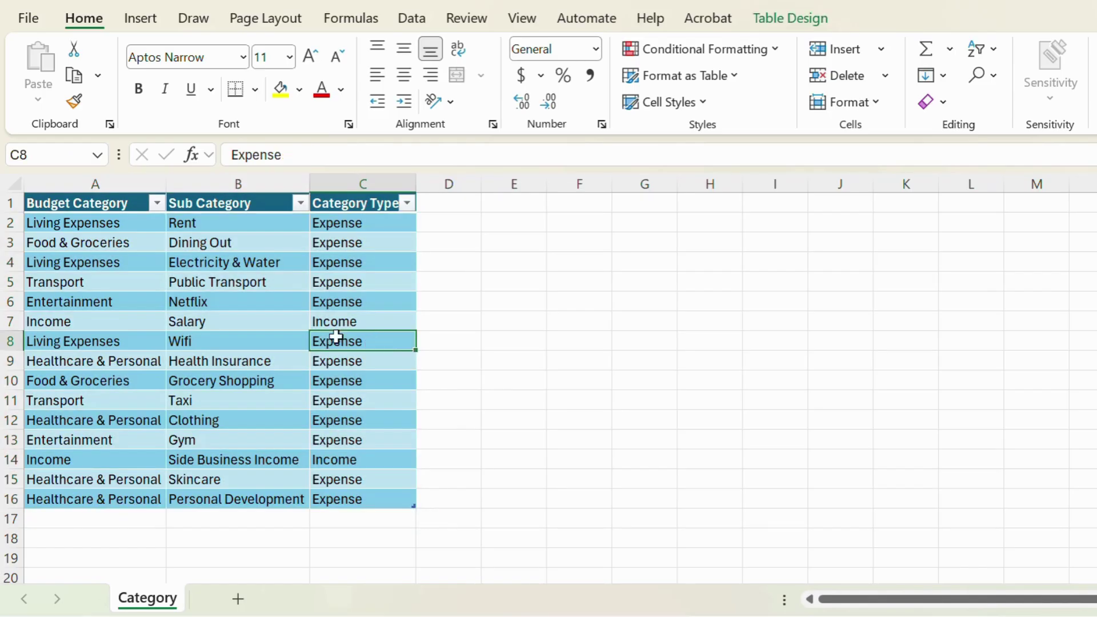
click(408, 204)
click(494, 372)
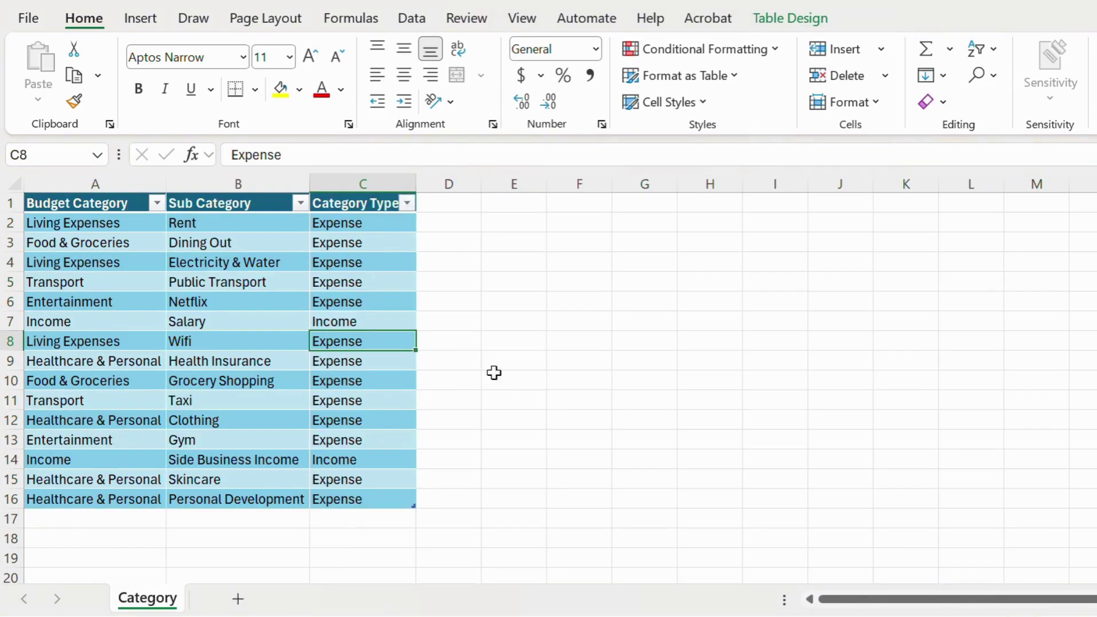
click(348, 498)
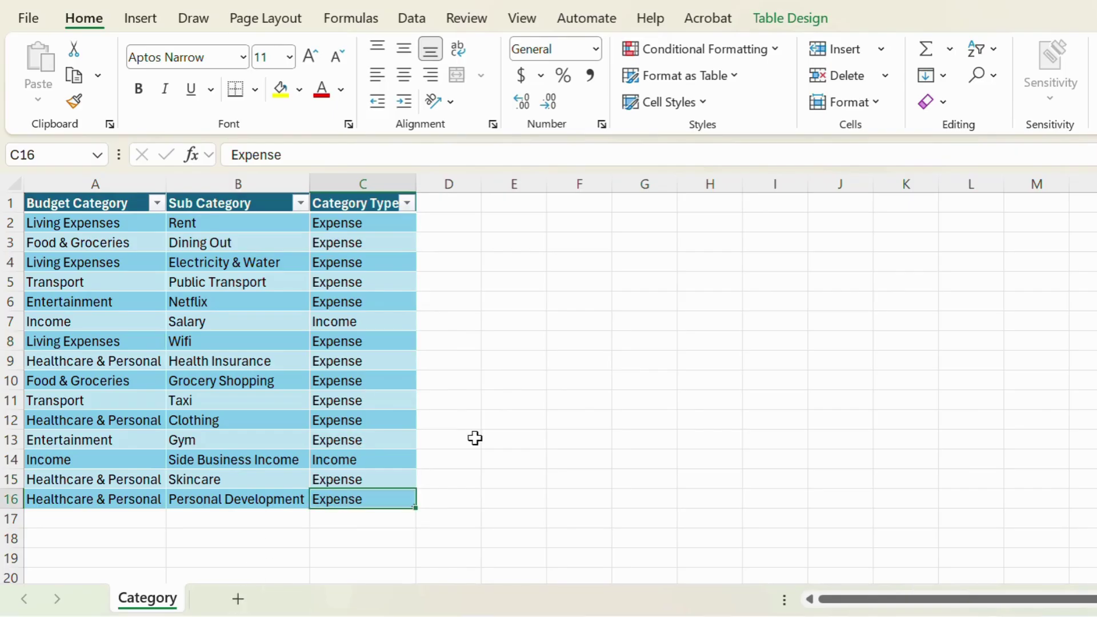
Add a new worksheet and rename it Daily Logs.
click(238, 600)
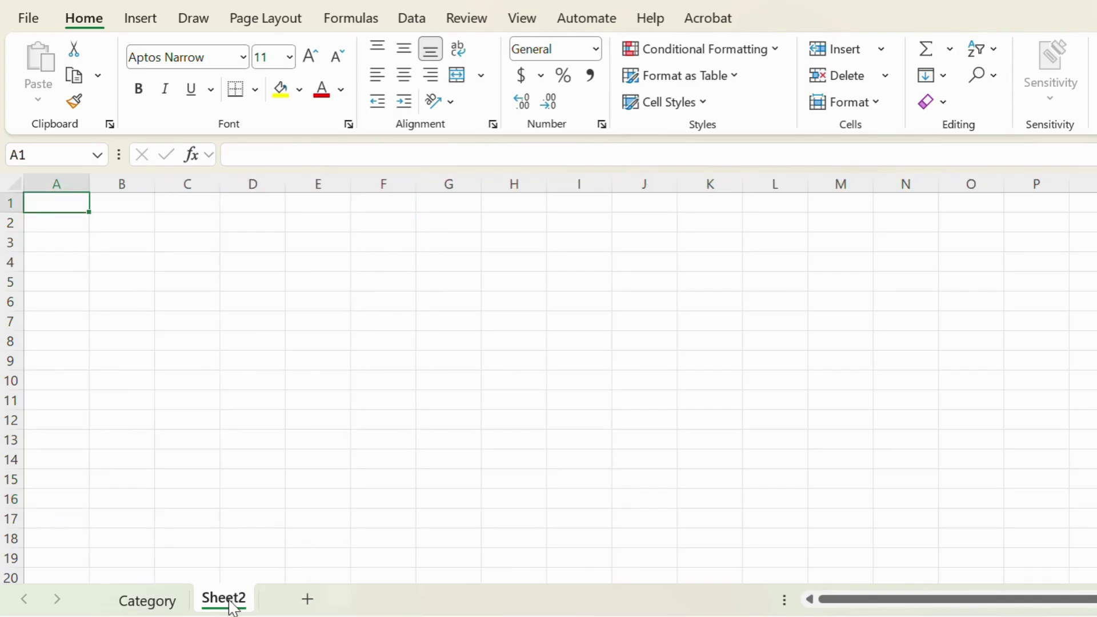
double_click(230, 600)
text(Daily)
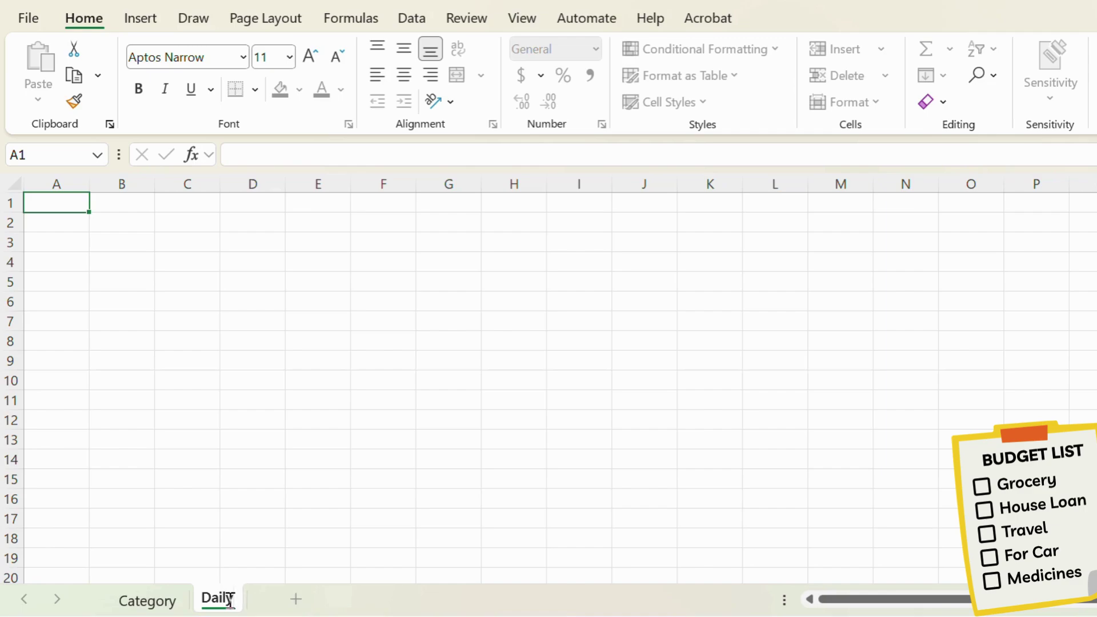
text( Logs)
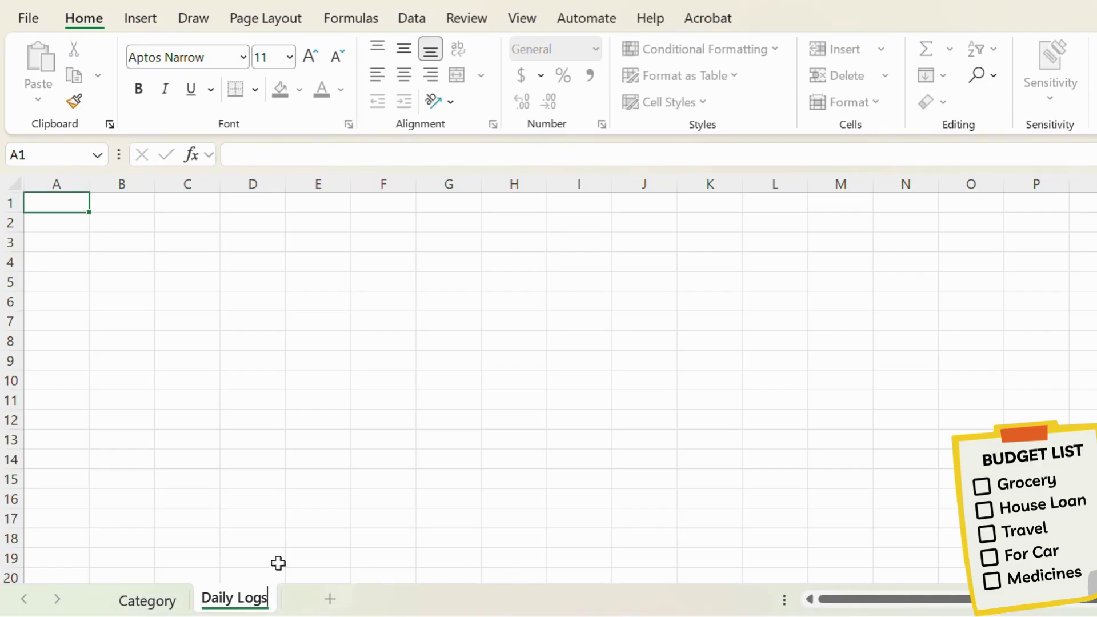
key(Return)
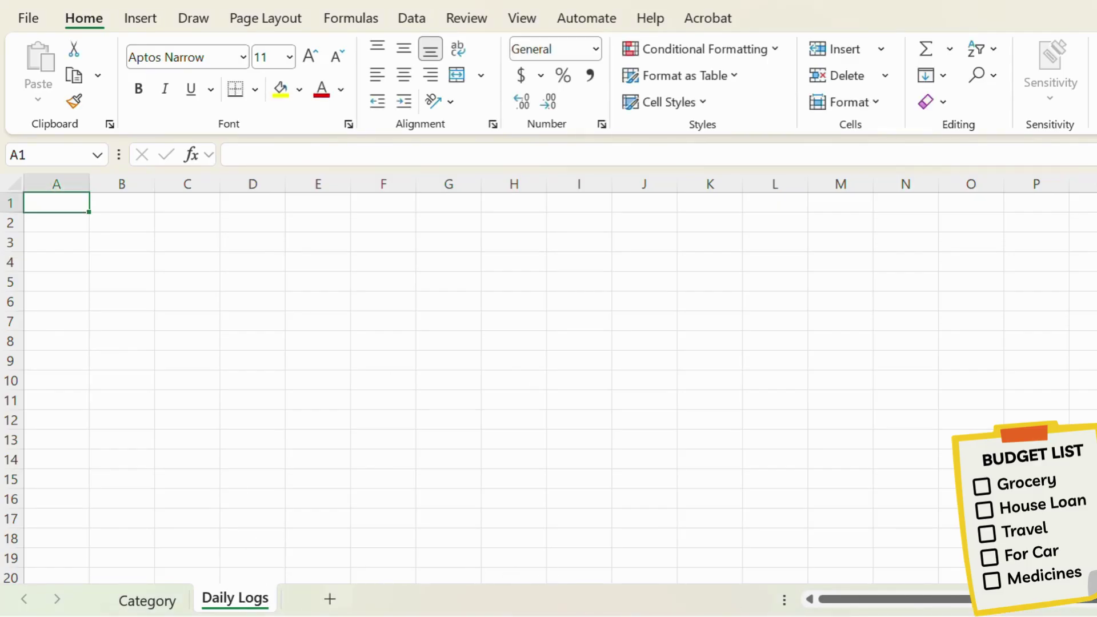
Switch to the original budget workbook and examine the Daily Transactions columns and the Dashboard sheet.
click(757, 591)
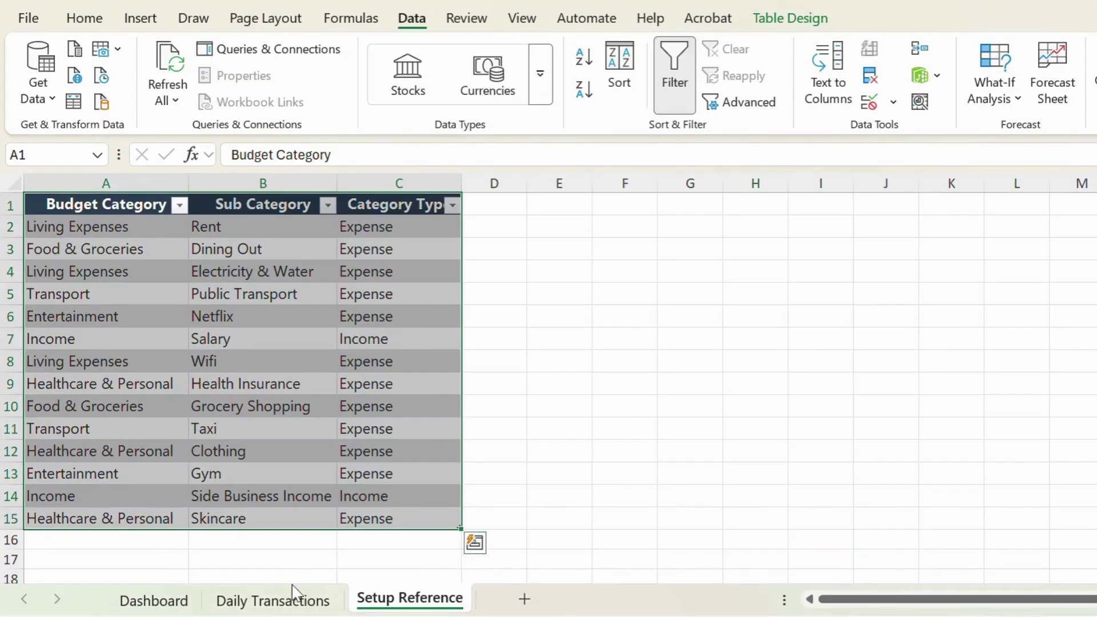
click(293, 598)
click(434, 389)
scroll(245, 354, up, 1)
scroll(227, 350, down, 1)
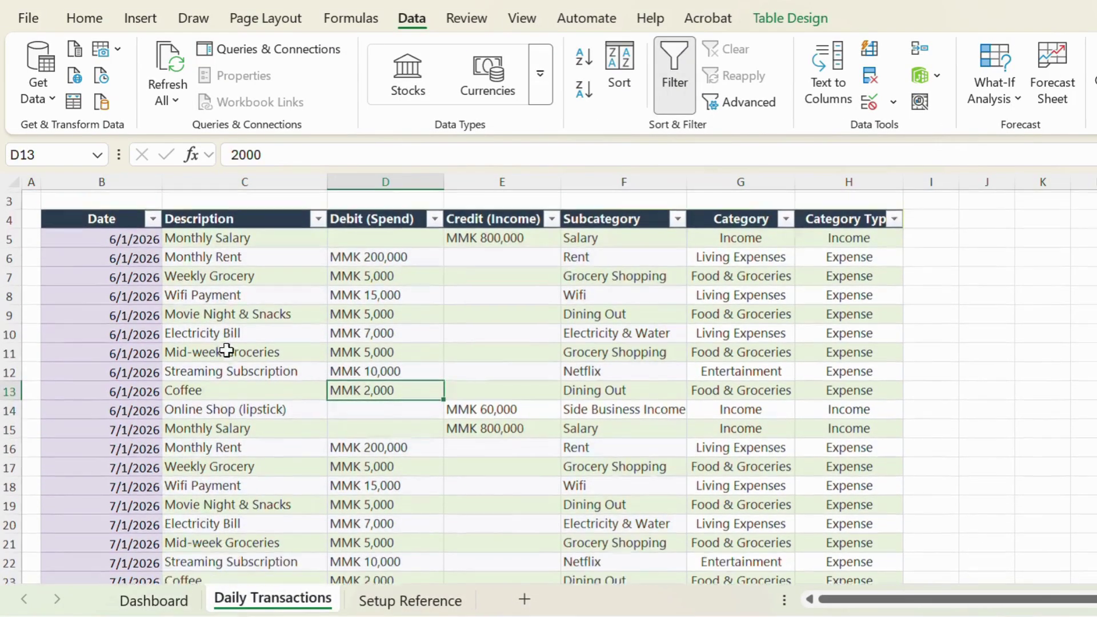
scroll(227, 351, up, 1)
click(101, 262)
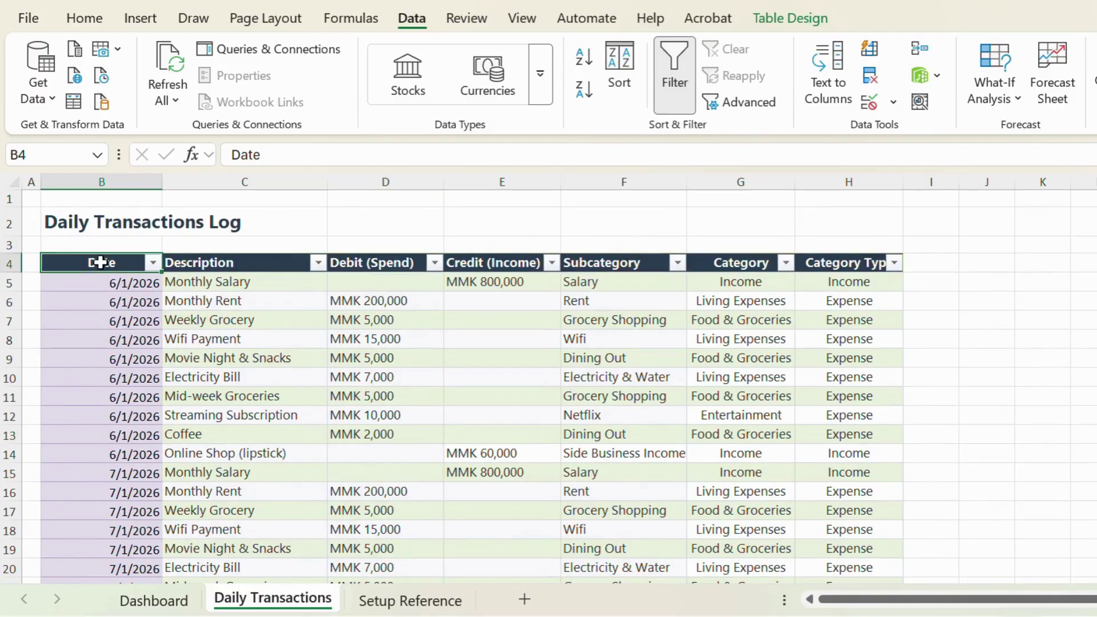
click(154, 601)
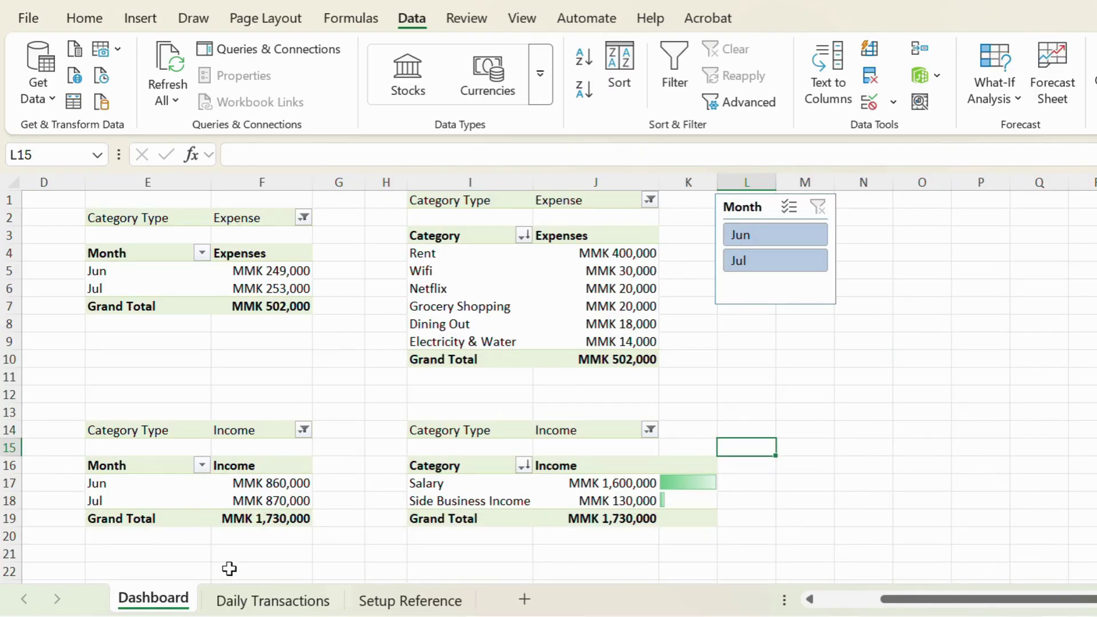
click(267, 600)
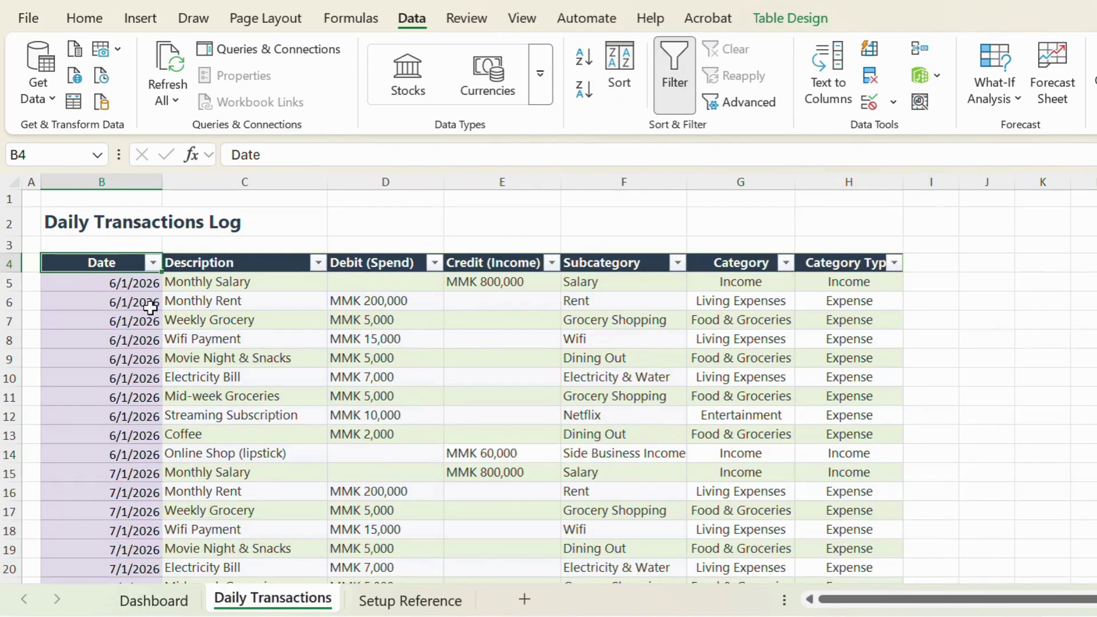
click(252, 263)
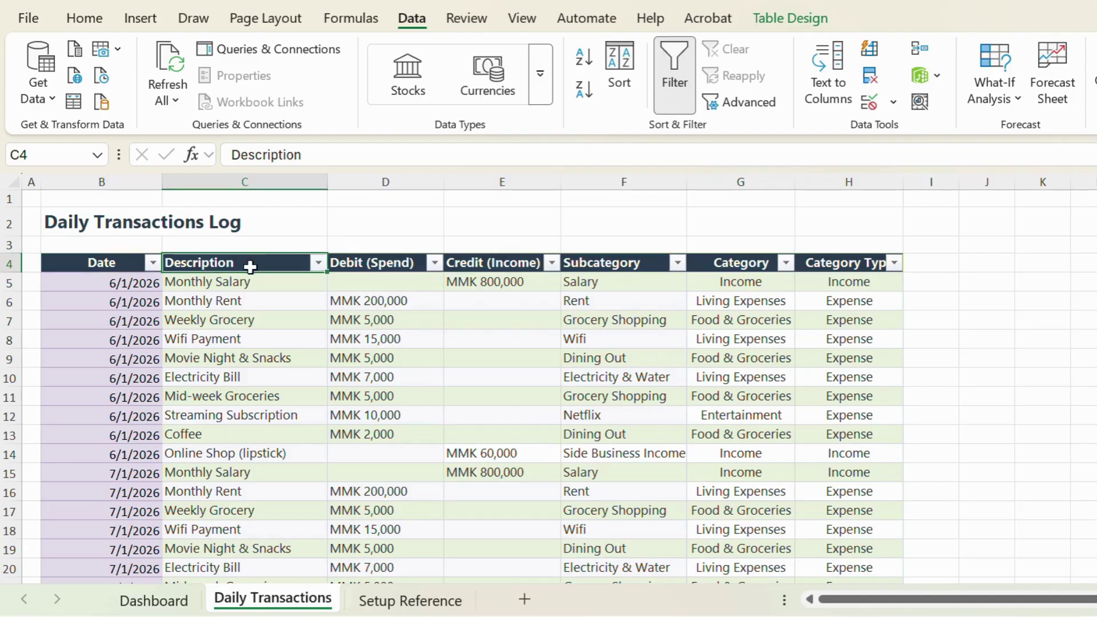
Copy the header row B4:H4 from Daily Transactions into the Daily Logs sheet of the new workbook, starting at A2.
drag(111, 264, 842, 264)
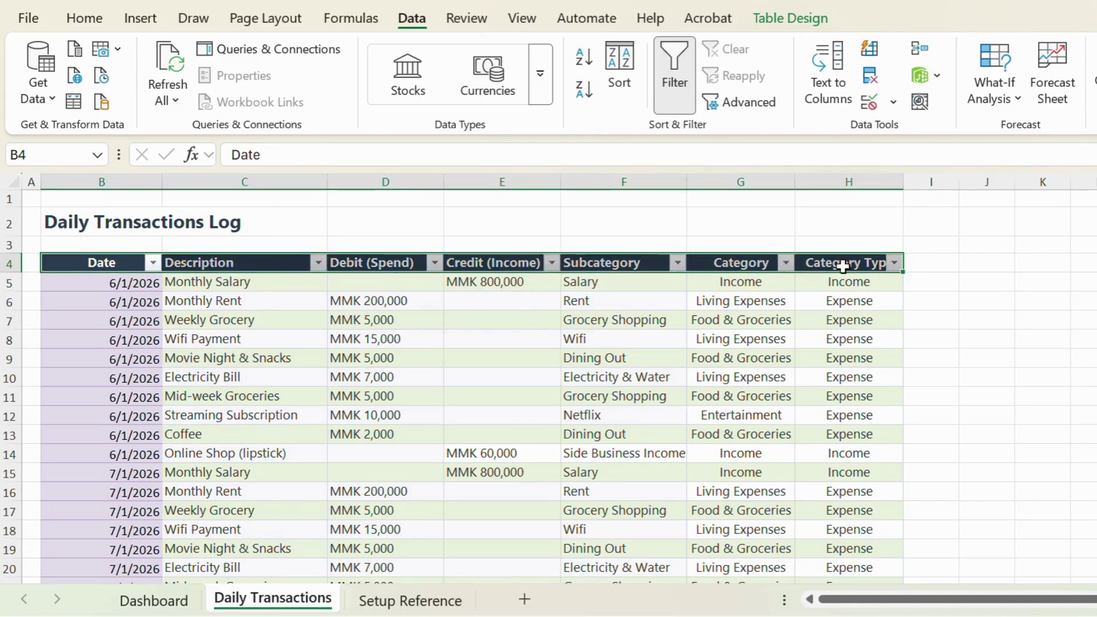
key(ctrl+c)
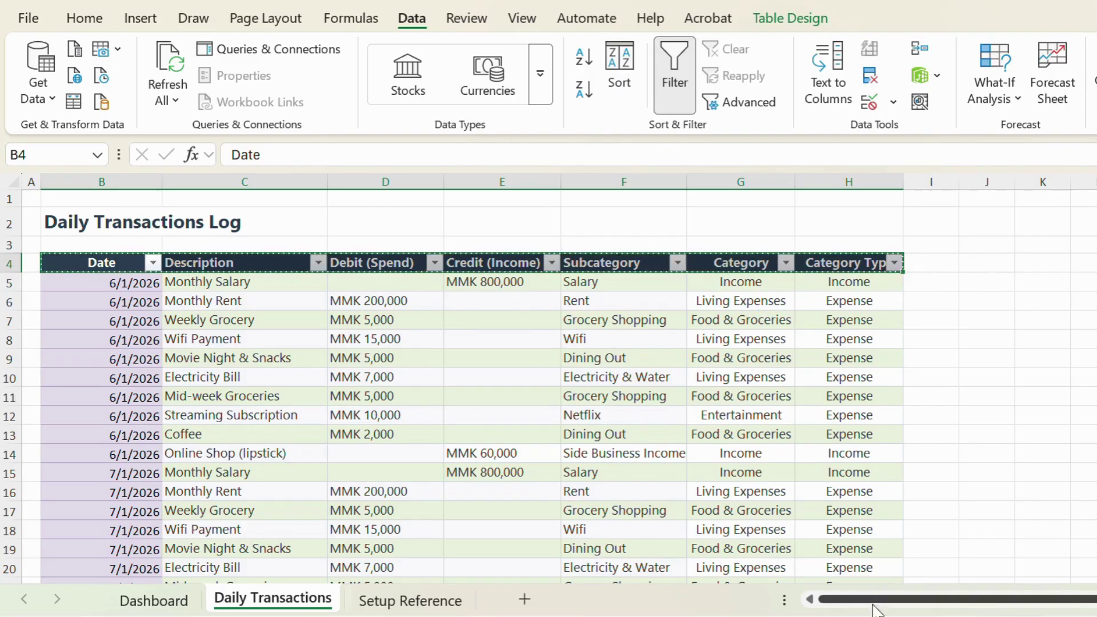
mouse_move(875, 603)
click(951, 558)
click(73, 223)
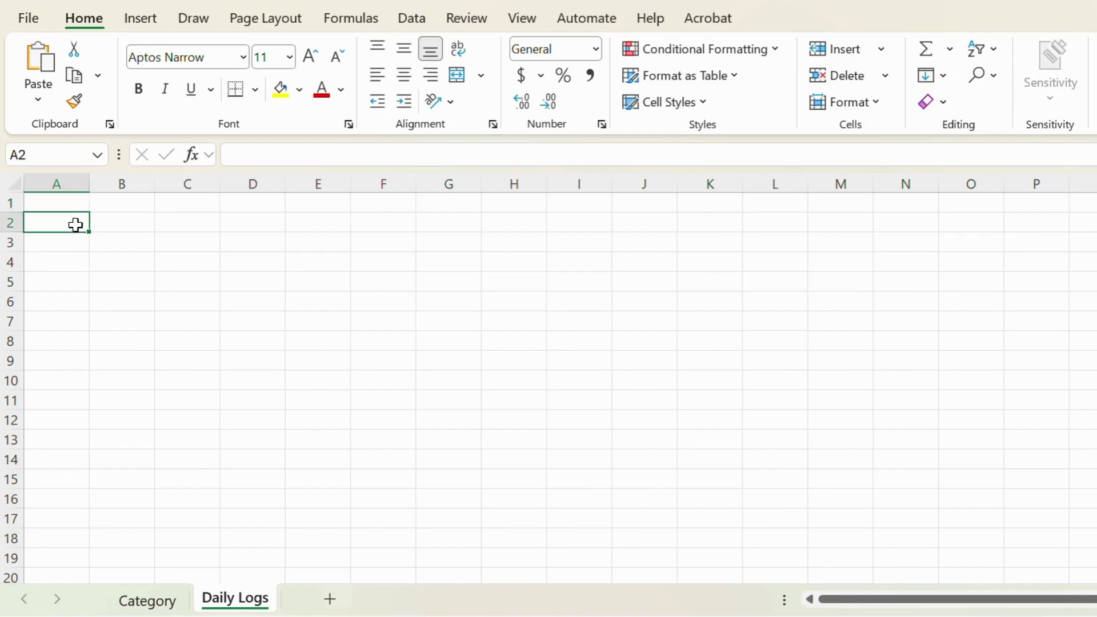
key(ctrl+v)
click(120, 342)
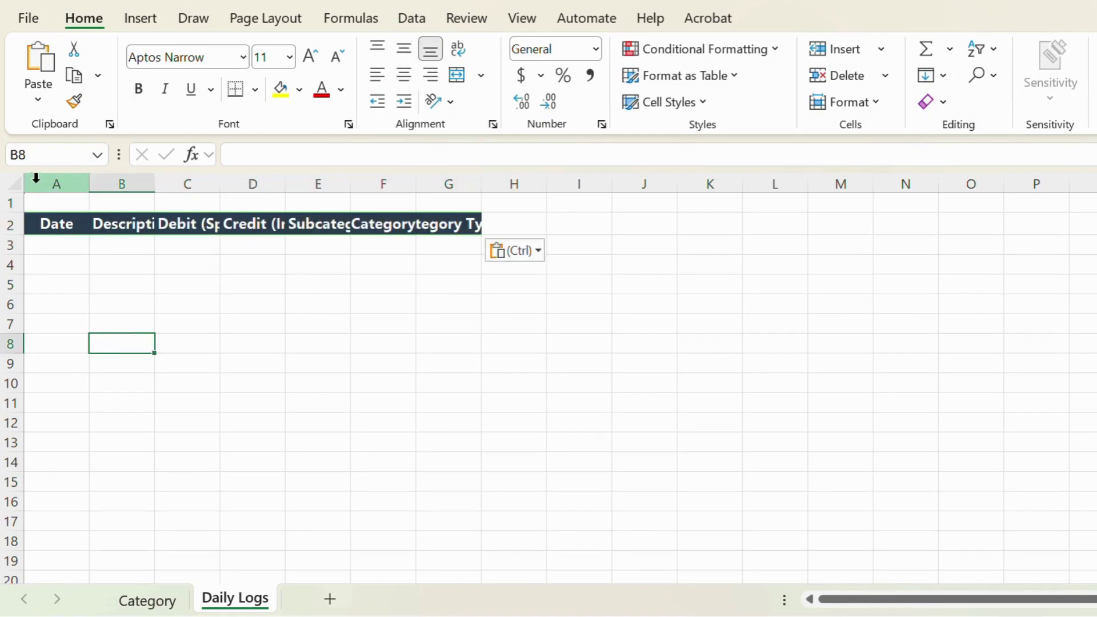
Autofit all column widths on the Daily Logs sheet to the header text.
click(14, 184)
drag(91, 188, 91, 188)
double_click(91, 188)
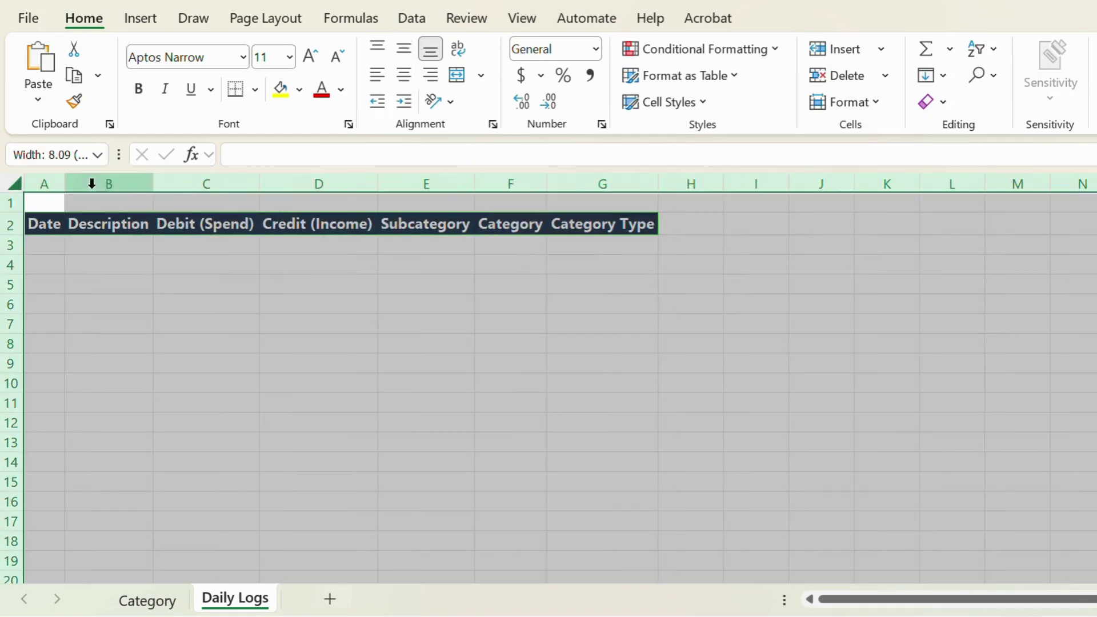
click(200, 268)
Review the Debit, Credit, Subcategory, Category and Category Type headers on the Daily Logs sheet.
click(198, 226)
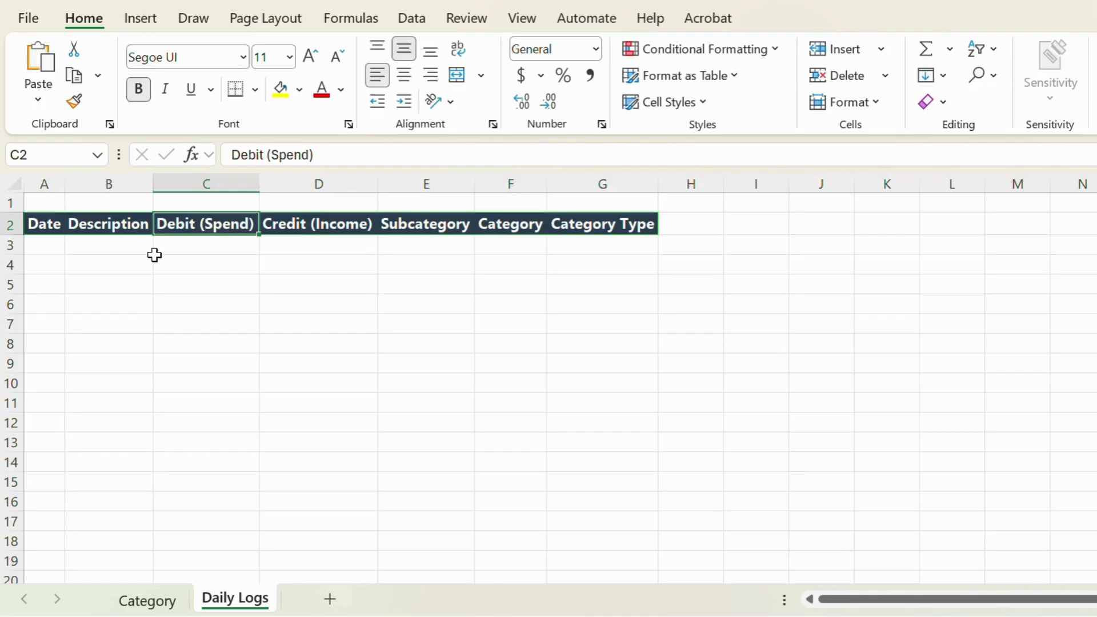
click(226, 288)
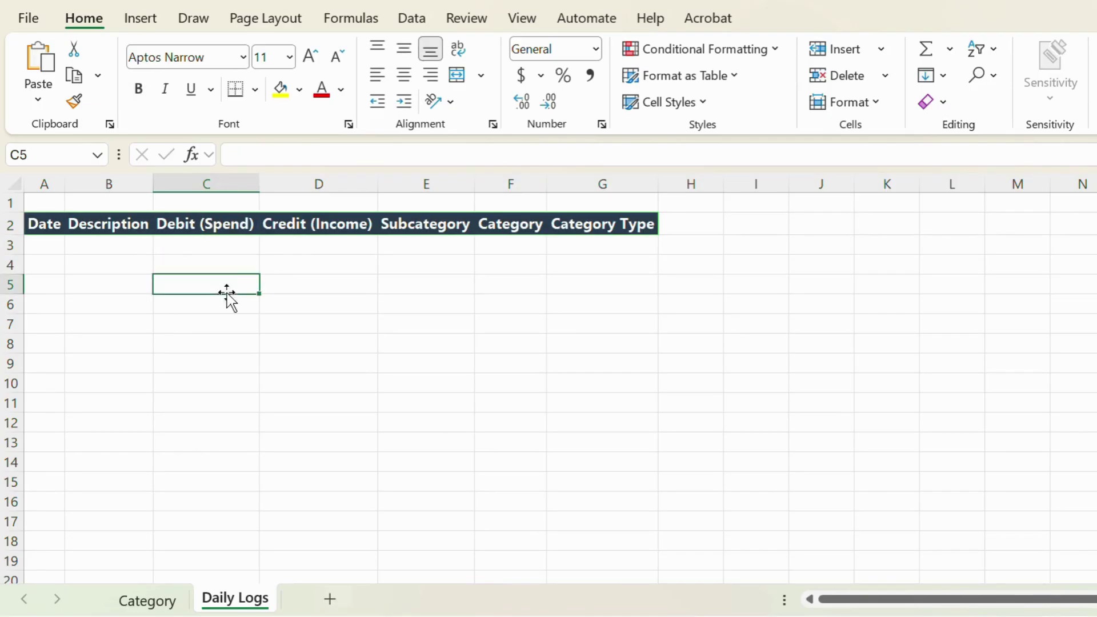
click(227, 228)
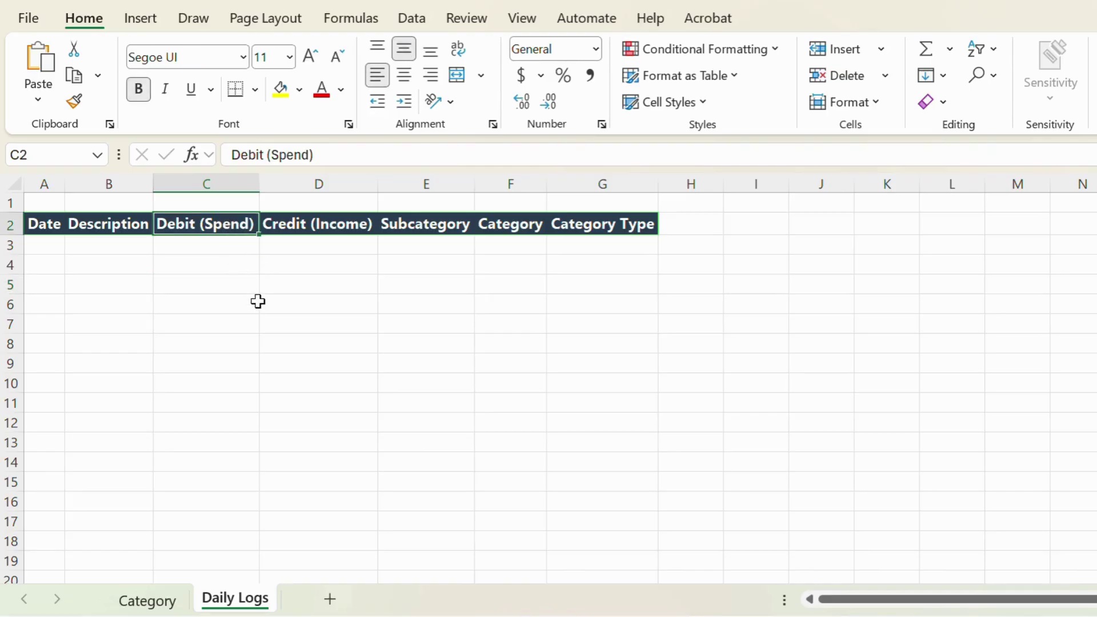
click(321, 223)
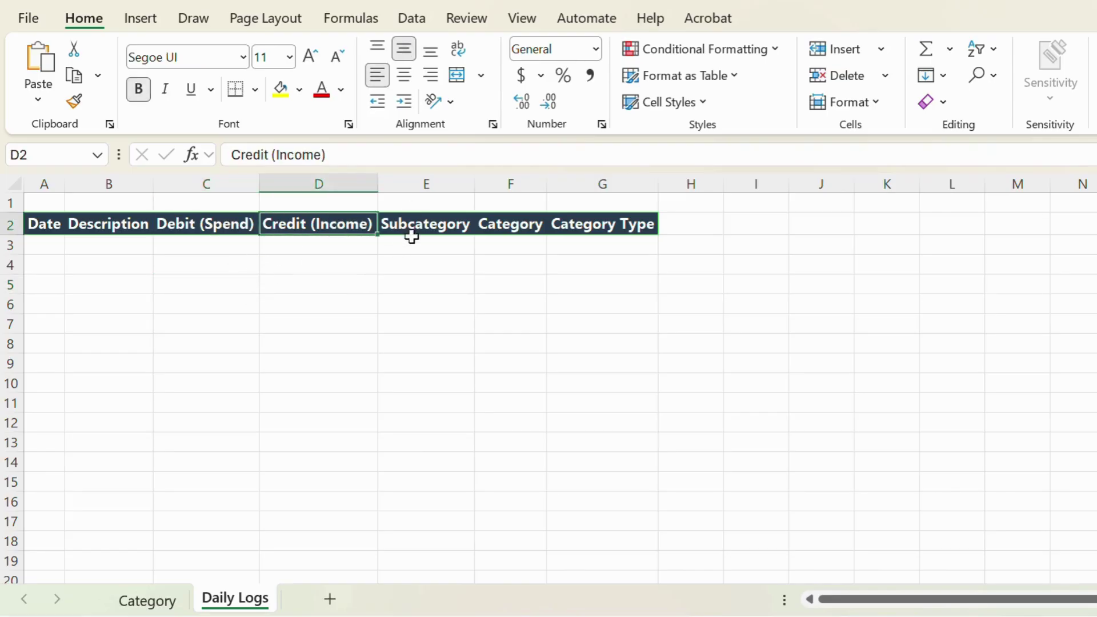
click(411, 232)
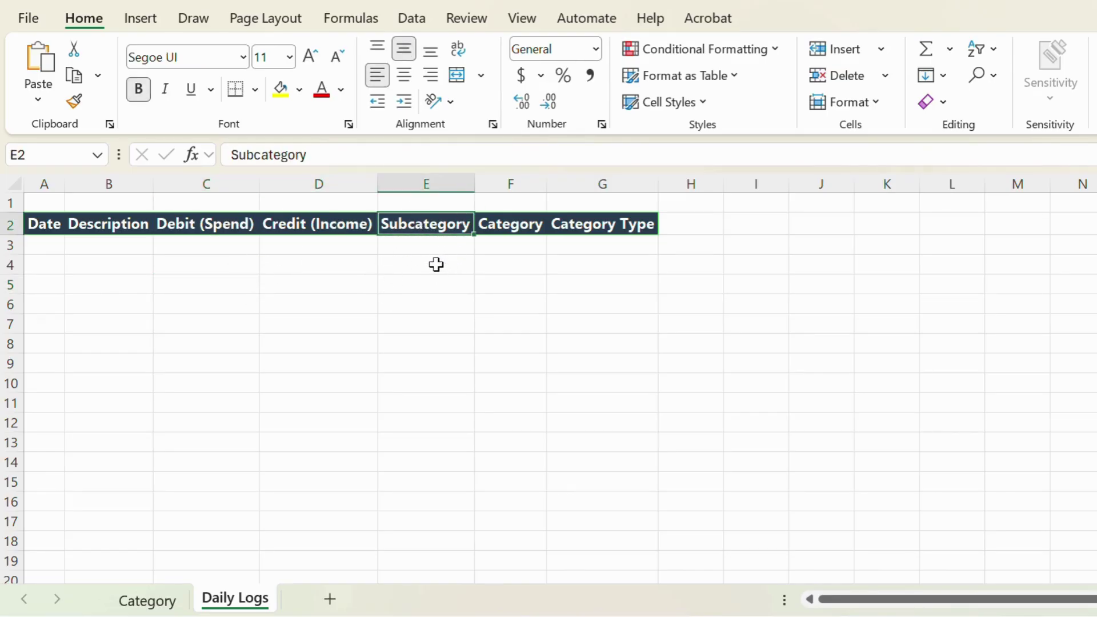
click(443, 247)
click(511, 244)
click(652, 252)
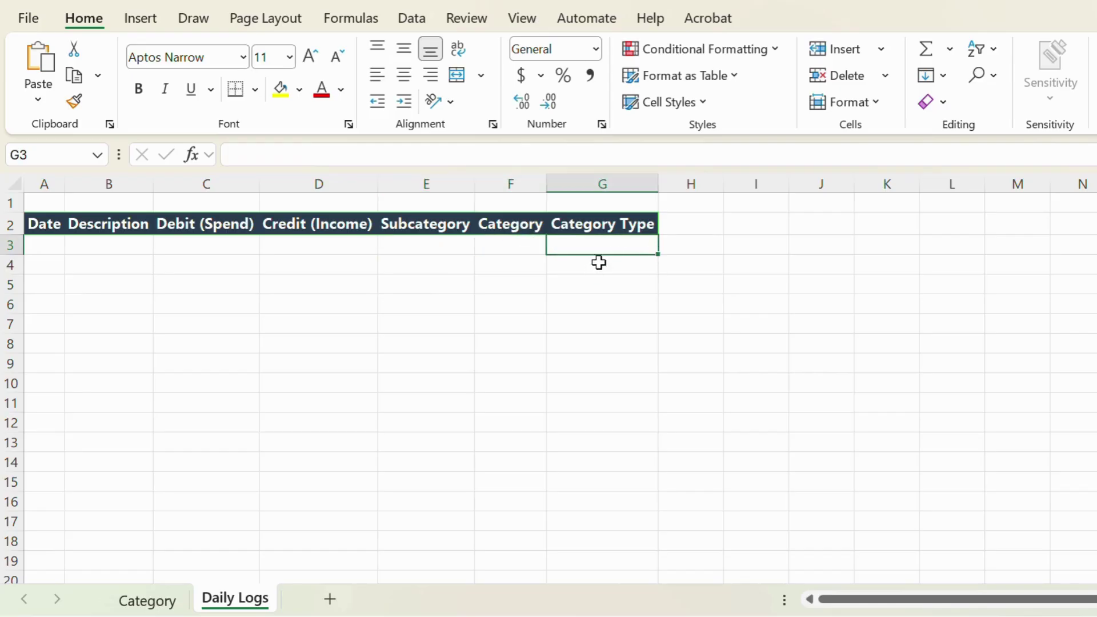
click(608, 322)
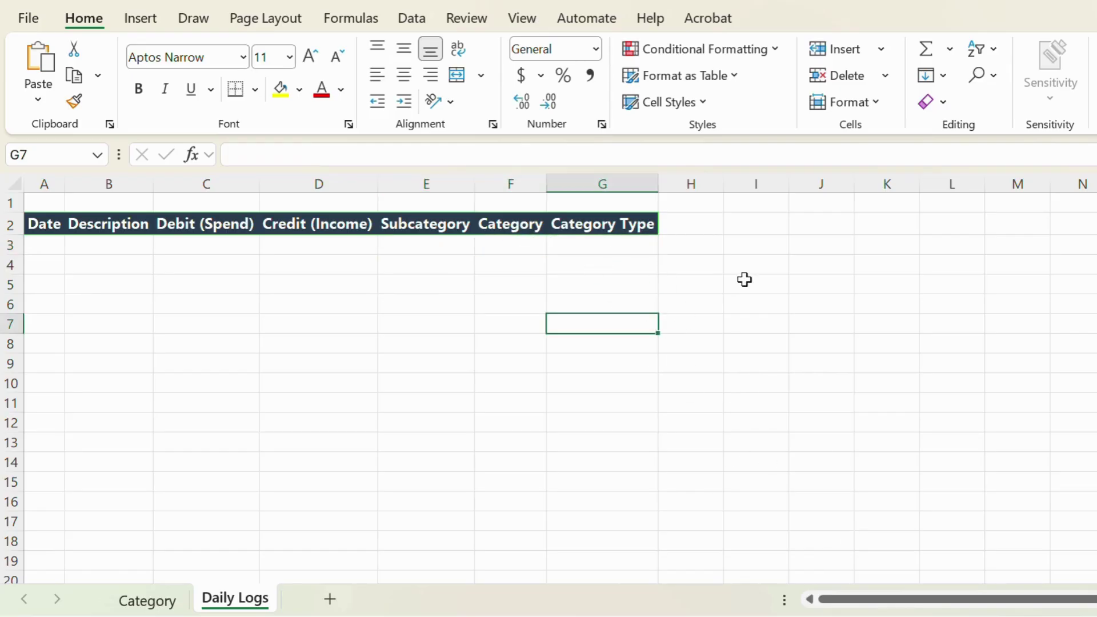
Copy the first transaction's date, description, debit and credit (B5:E5) from Daily Transactions and paste them as values at A3 in Daily Logs, autofitting column A.
mouse_move(947, 561)
click(754, 560)
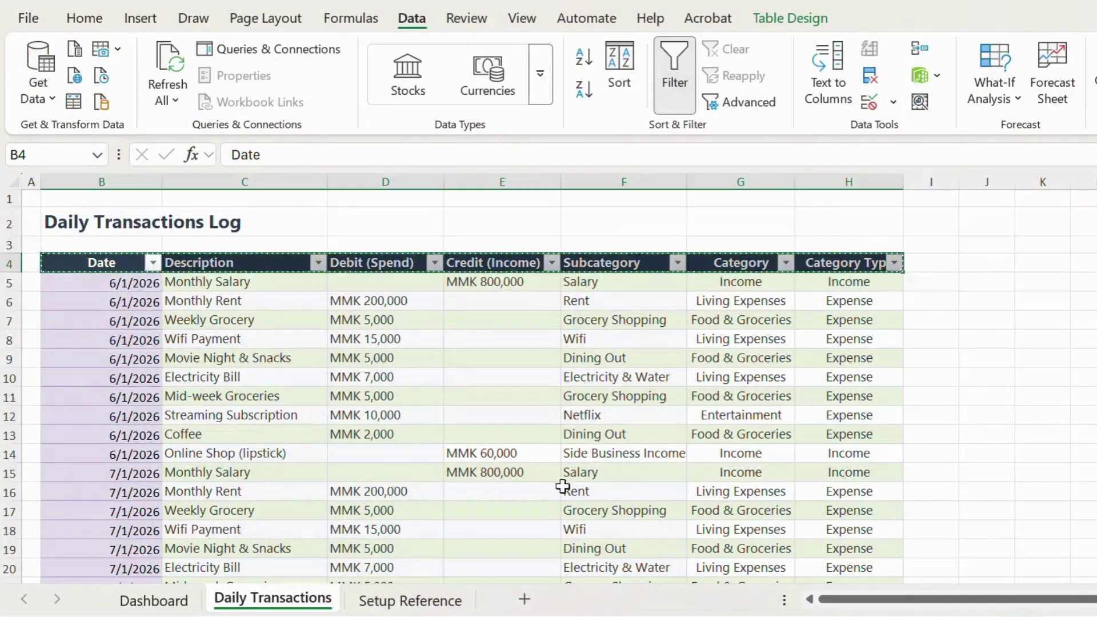
click(128, 281)
drag(128, 282, 516, 288)
key(ctrl+c)
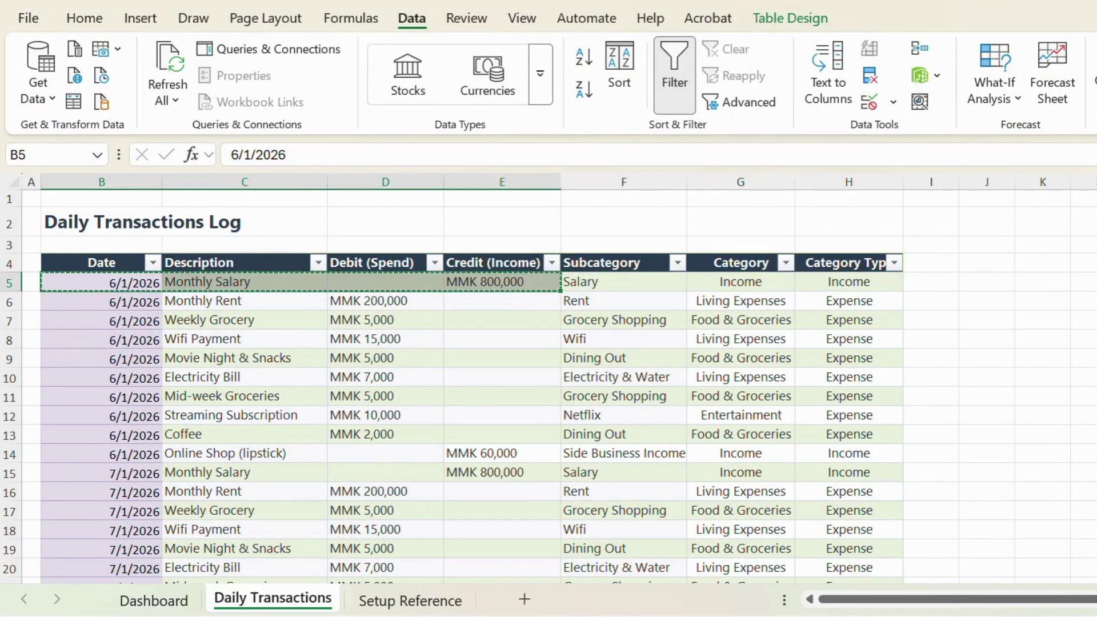
key(alt+Tab)
click(42, 247)
right_click(44, 251)
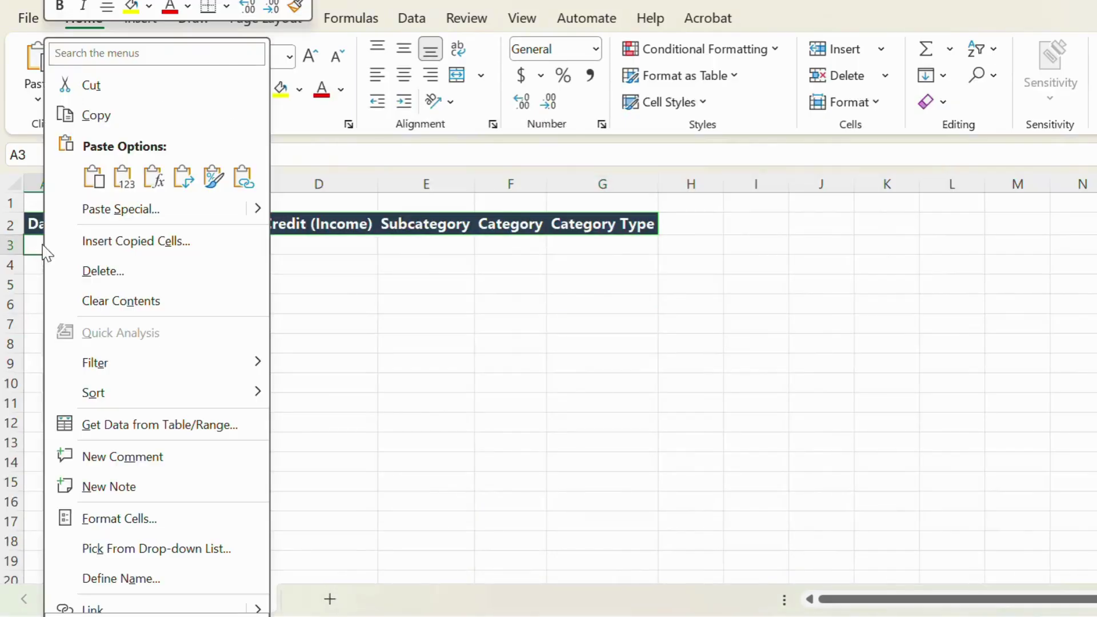
click(123, 177)
double_click(66, 183)
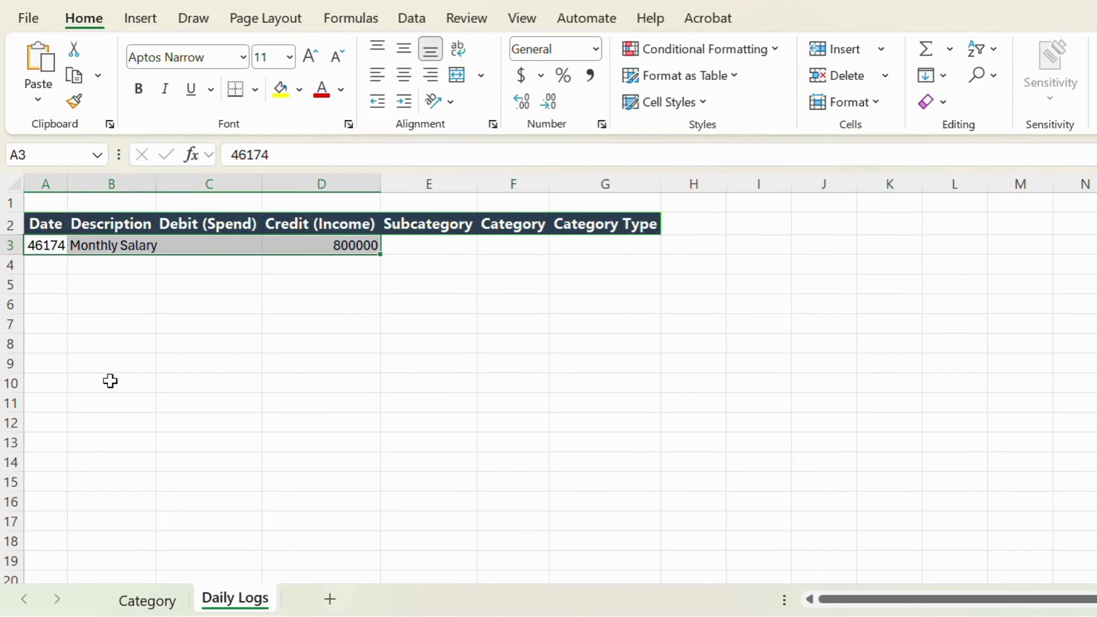
click(110, 381)
Use Format Painter to apply the date formatting of B5 in Daily Transactions to cell A3 of Daily Logs in the new workbook.
click(46, 245)
mouse_move(897, 598)
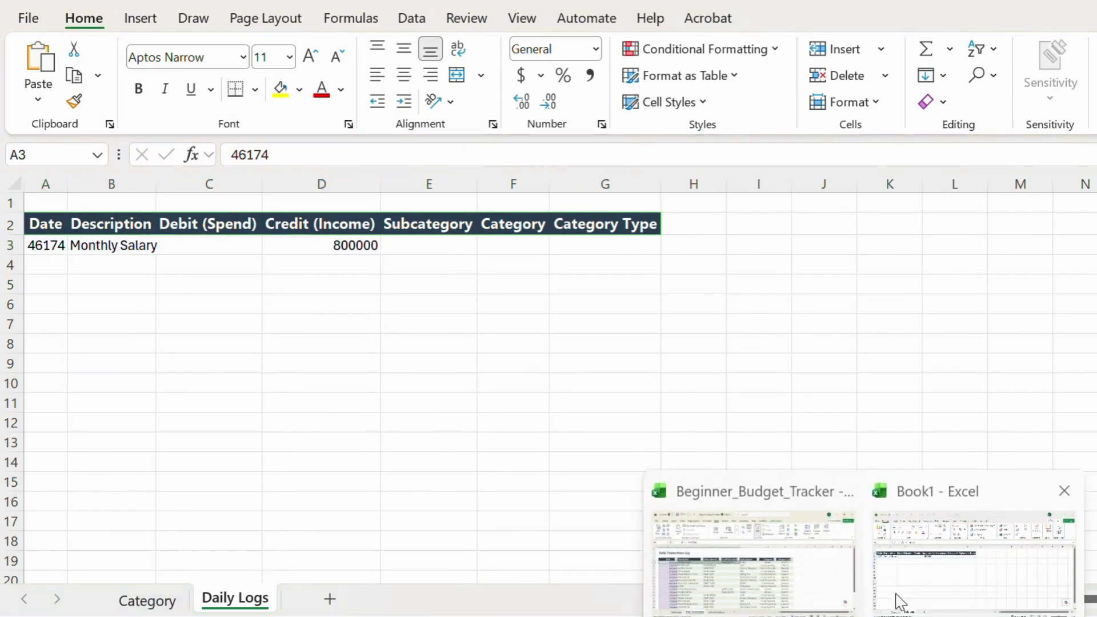
click(737, 549)
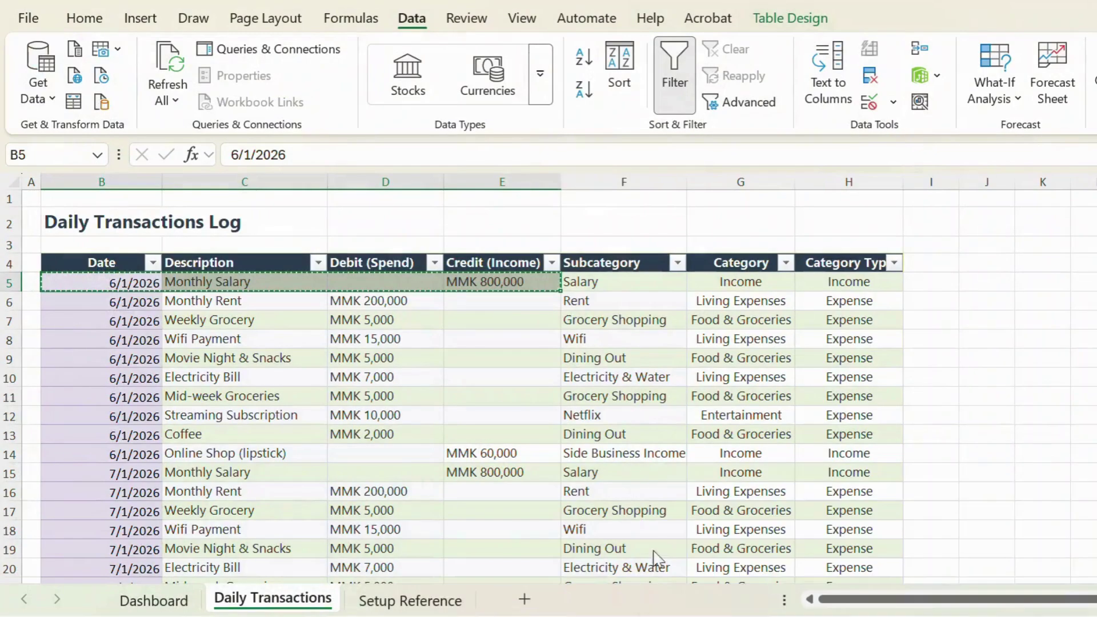
right_click(146, 280)
click(89, 280)
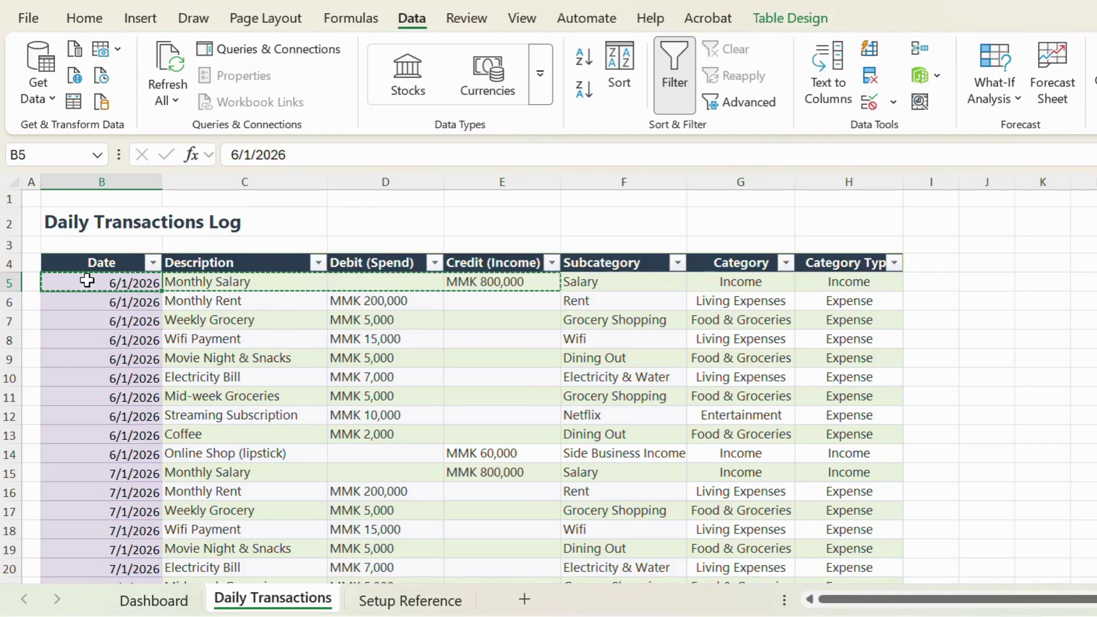
click(85, 20)
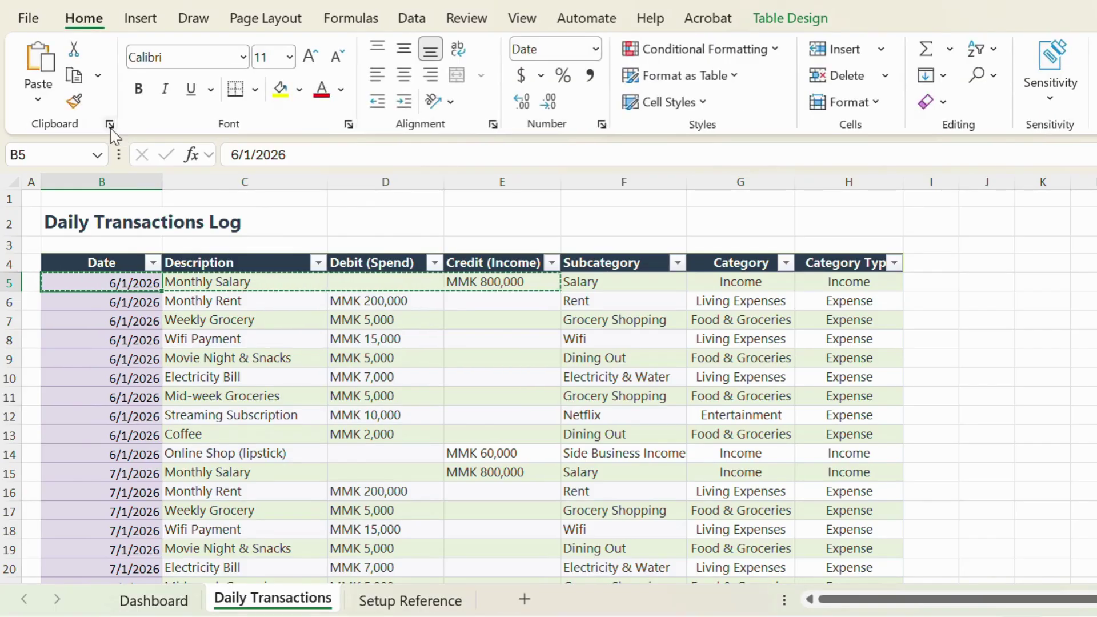
click(74, 102)
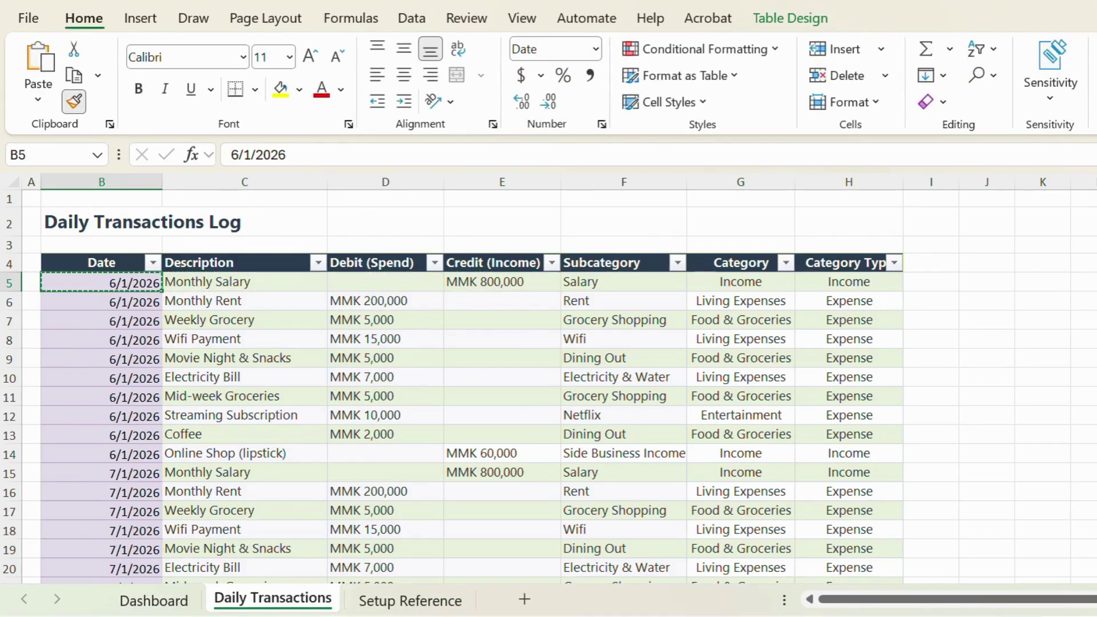
click(131, 282)
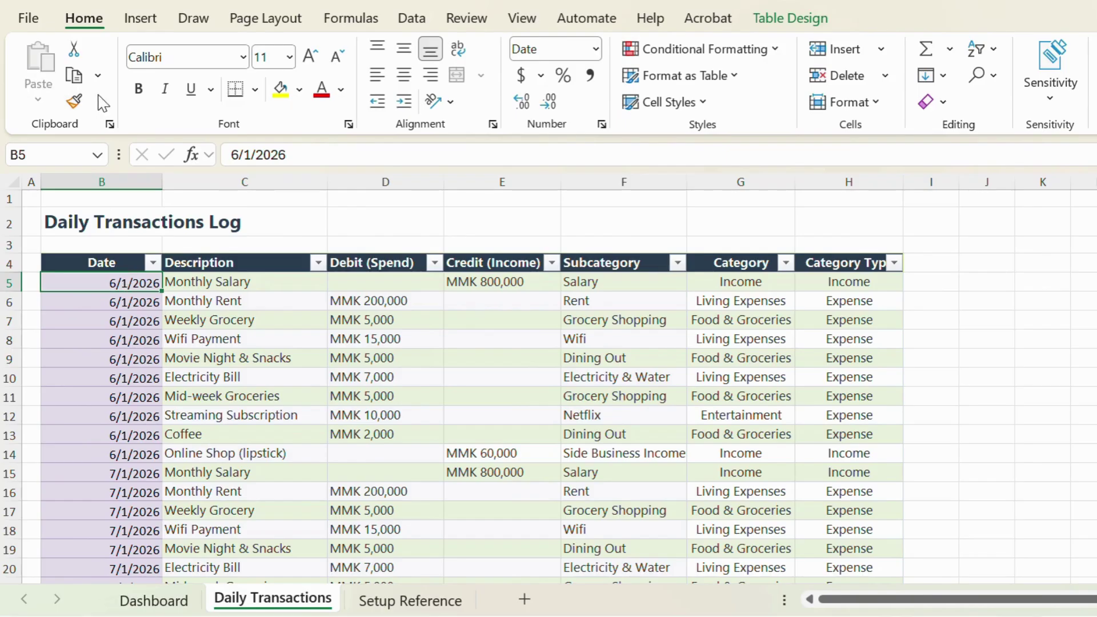
click(74, 102)
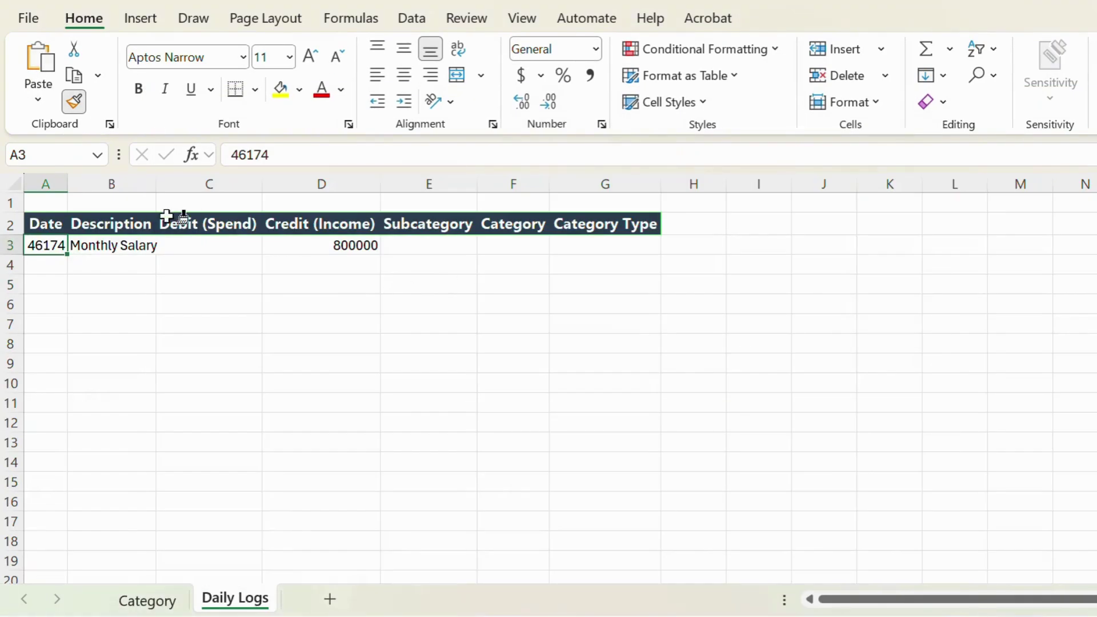
click(51, 245)
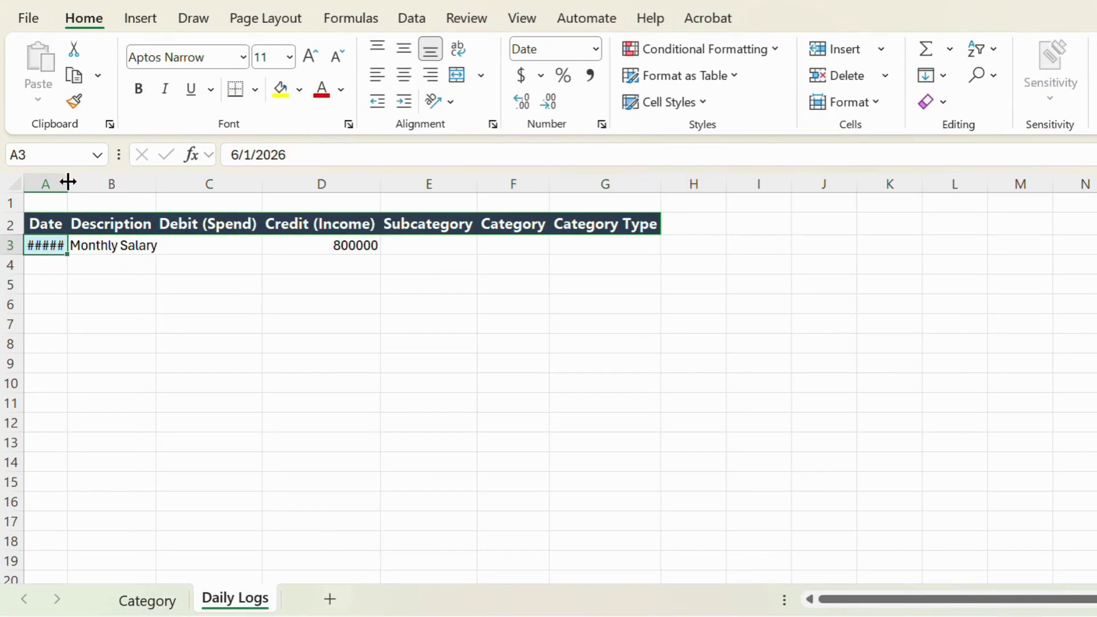
Widen column A on the Daily Logs sheet to fit the full date and apply the Short Date format to A3.
drag(68, 181, 133, 184)
click(95, 322)
click(98, 245)
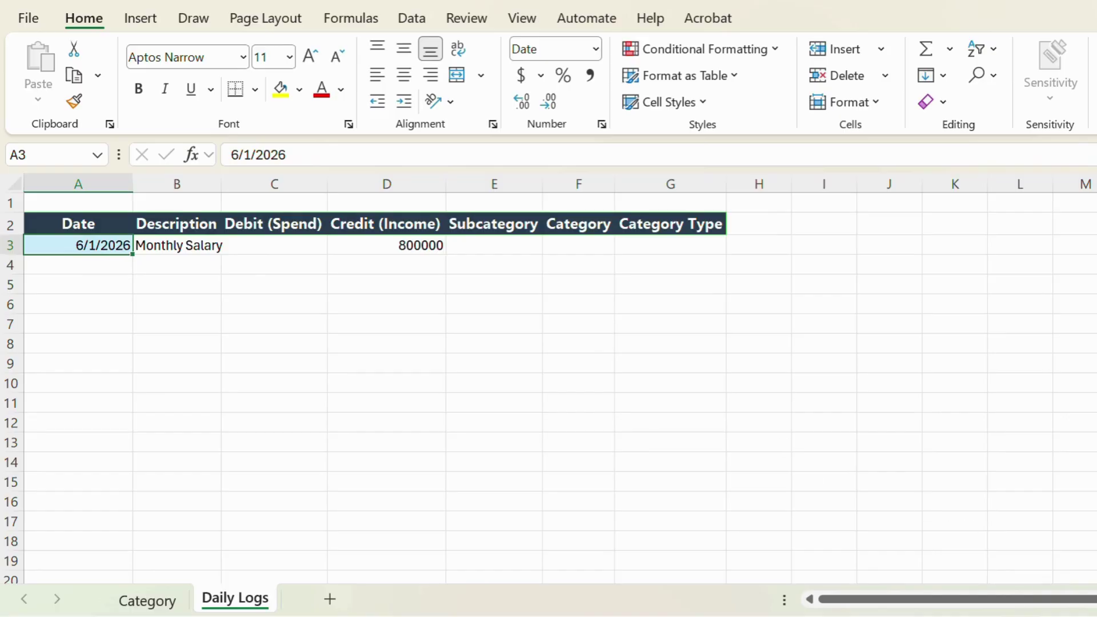
click(169, 319)
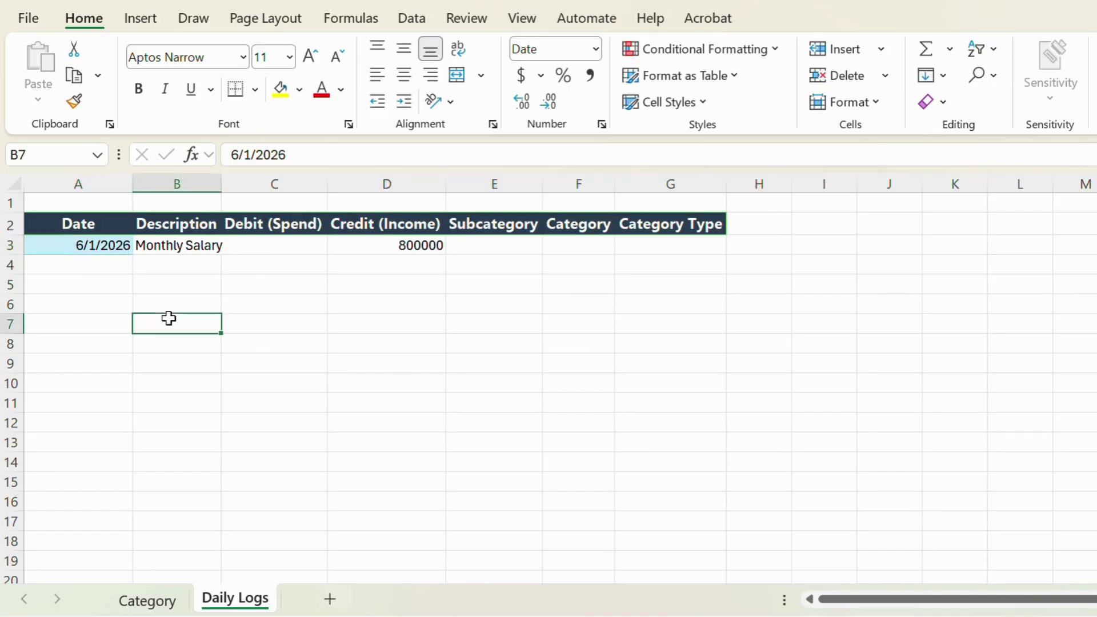
click(93, 241)
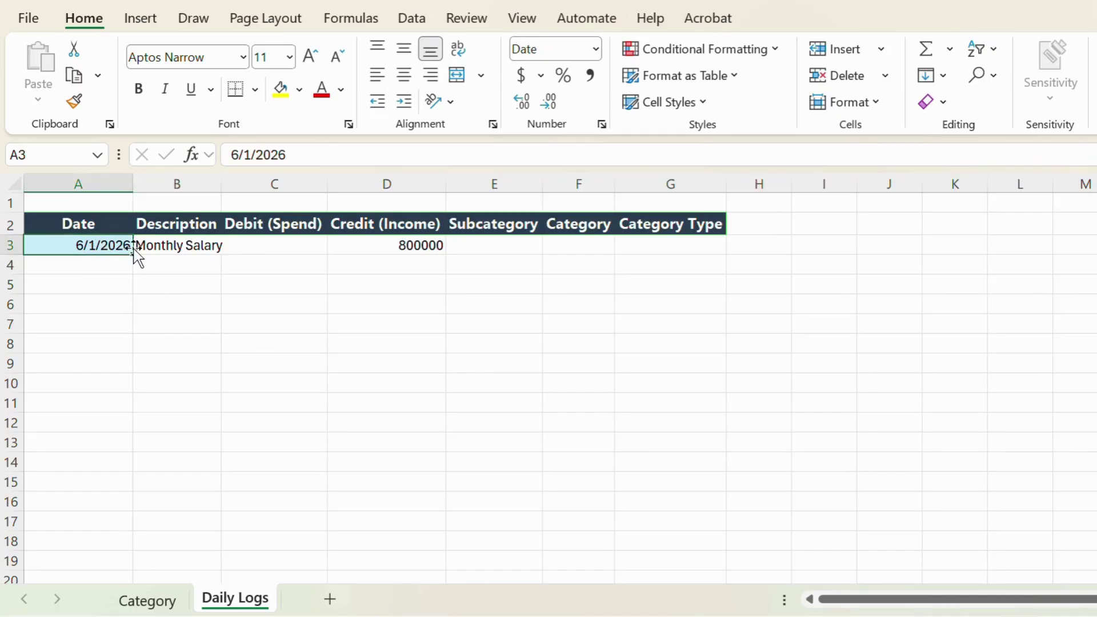
click(596, 49)
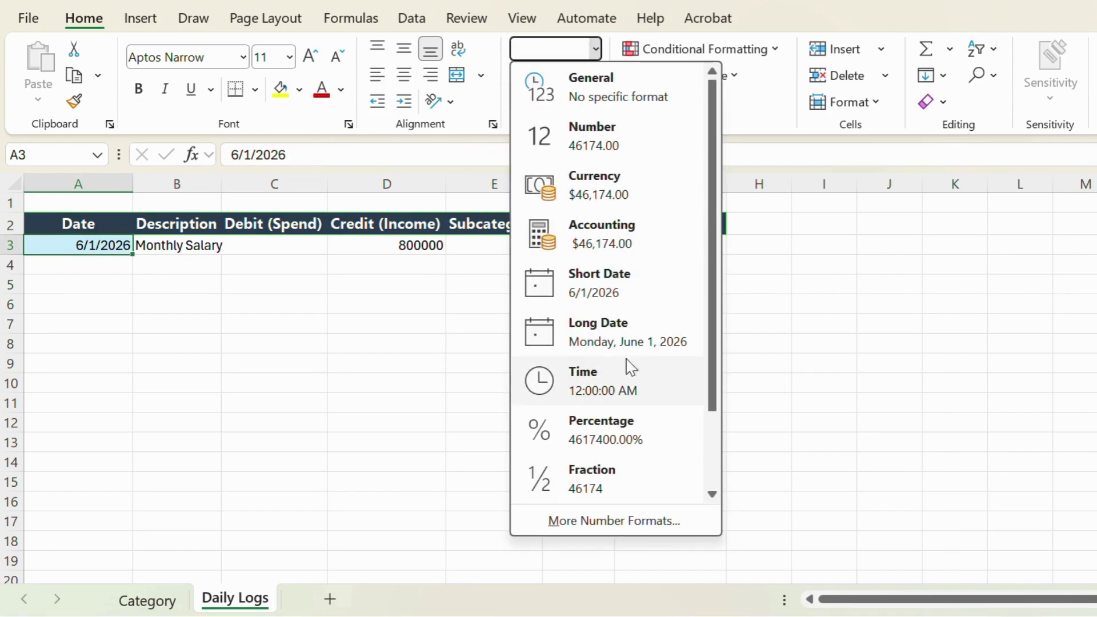
click(622, 287)
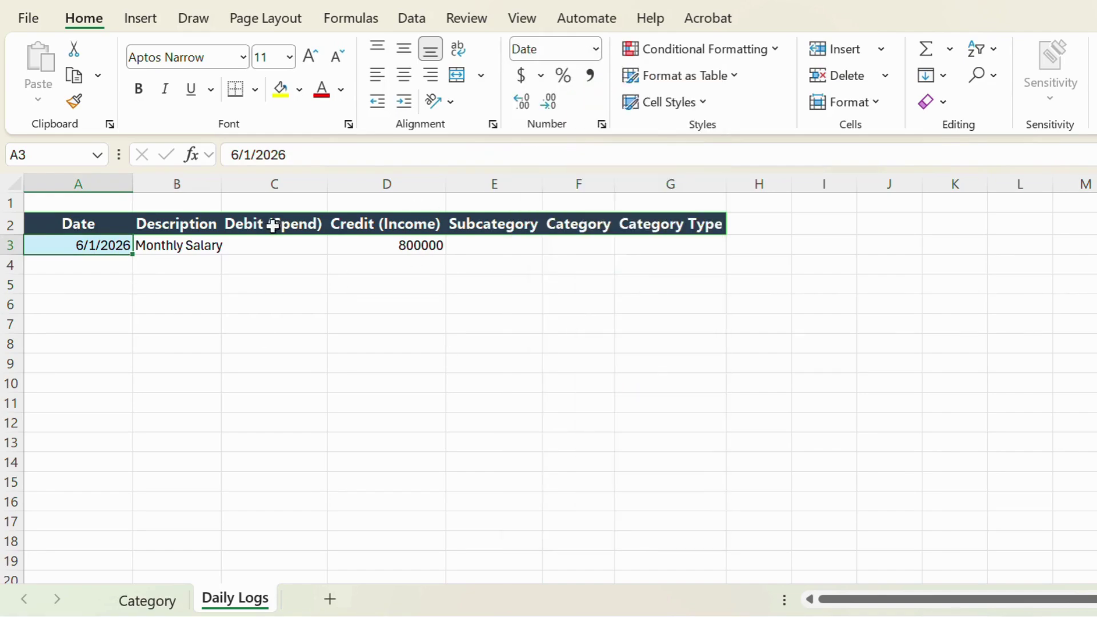
click(112, 286)
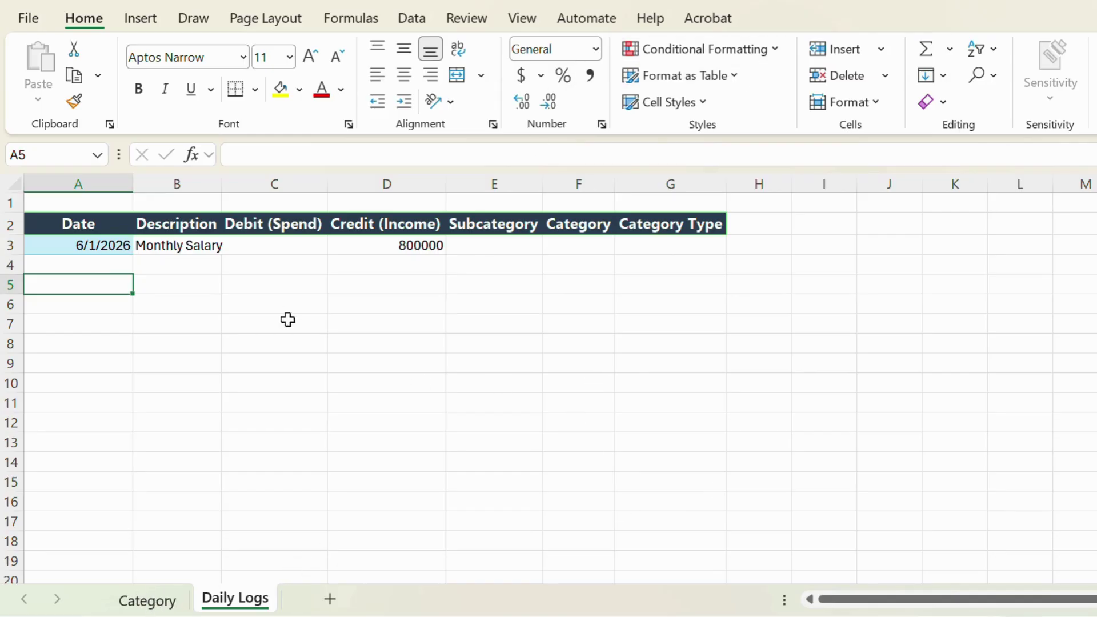
Autofit column B on the Daily Logs sheet to the Monthly Salary description.
click(106, 243)
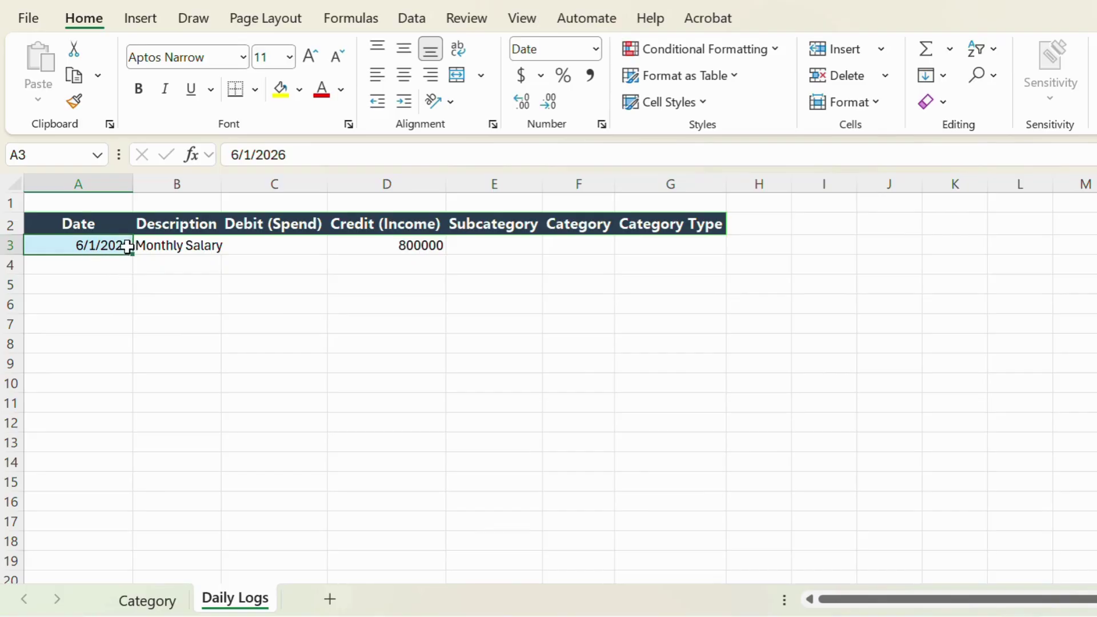
click(162, 309)
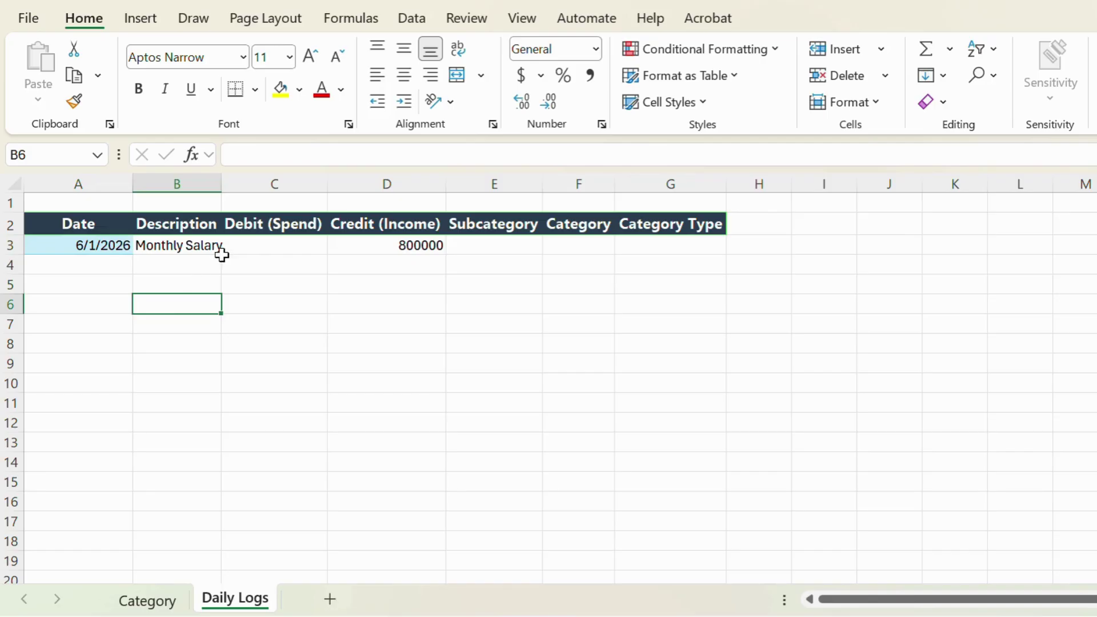
click(201, 246)
double_click(223, 179)
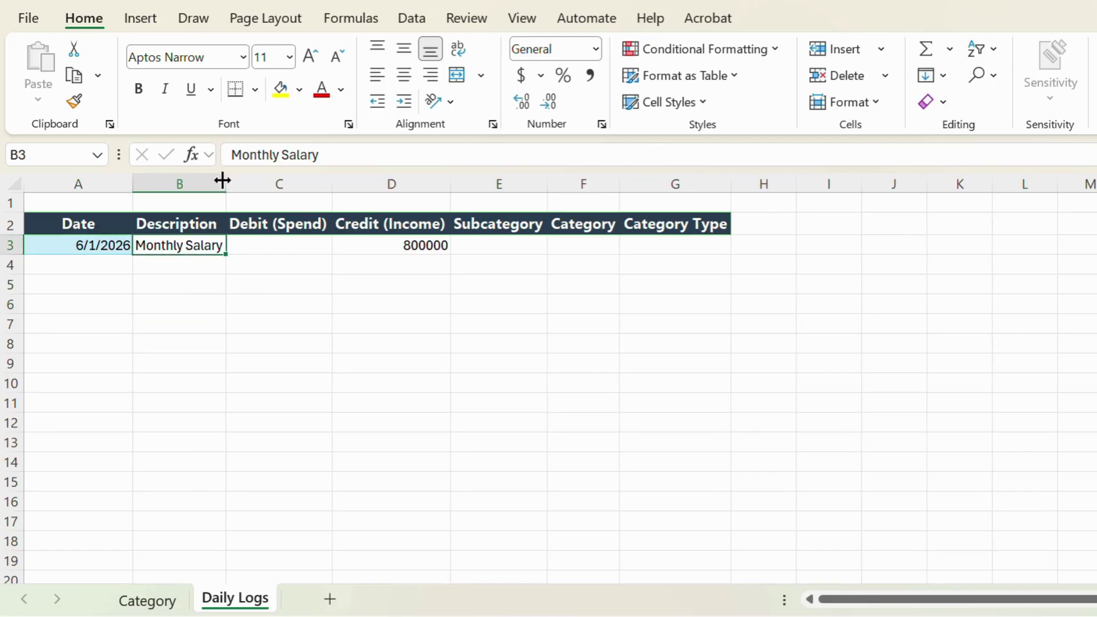
click(208, 326)
Review the description, date, credit and Subcategory cells of the first entry in row 3 of Daily Logs.
click(193, 245)
click(109, 251)
click(197, 249)
click(386, 244)
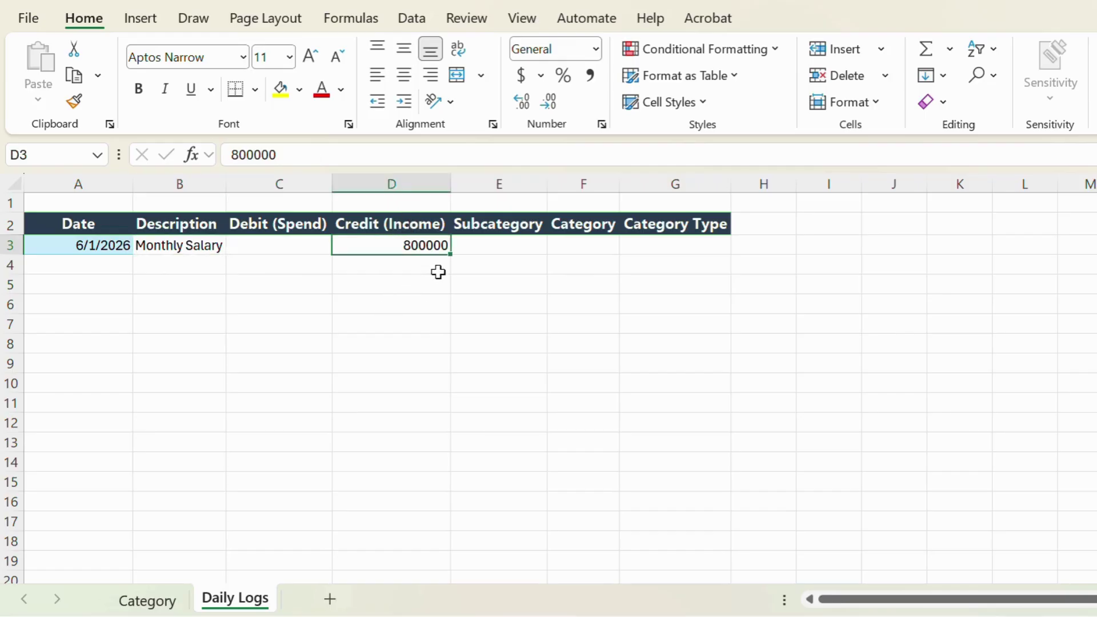
click(395, 282)
click(423, 250)
click(488, 250)
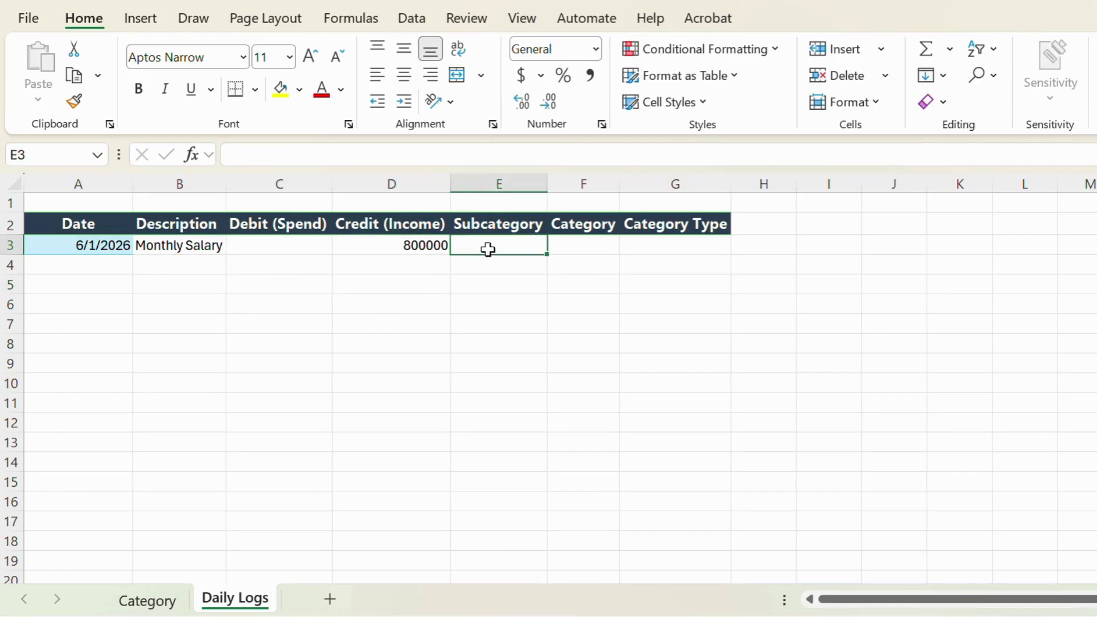
click(415, 244)
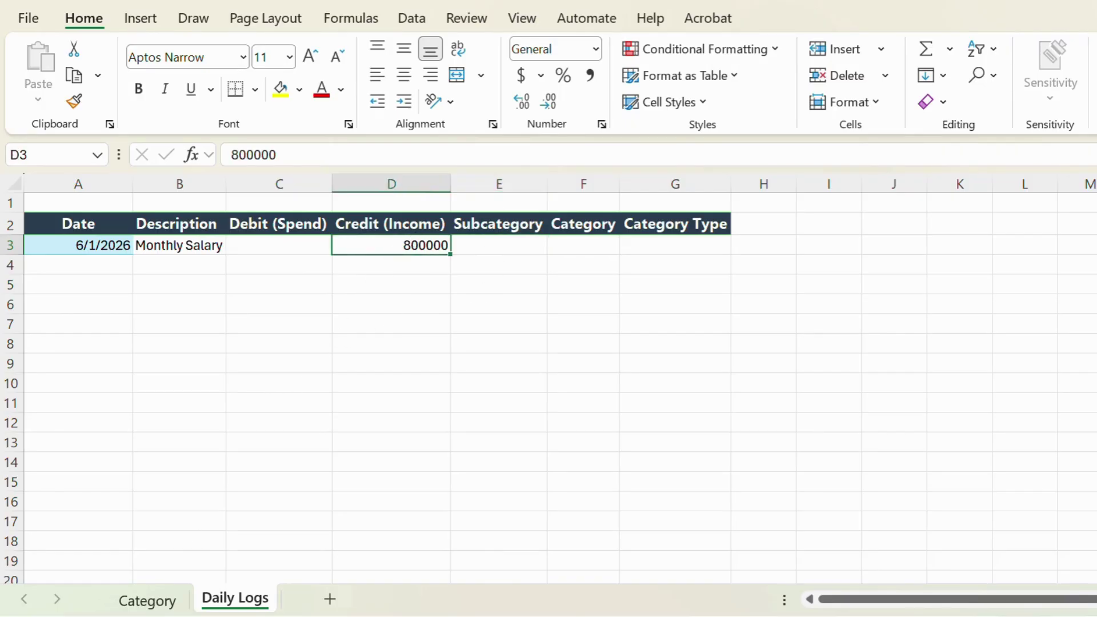
Compare the Category table A1:C16 with the Monthly Salary entry and its Subcategory cell on the Daily Logs sheet.
click(160, 602)
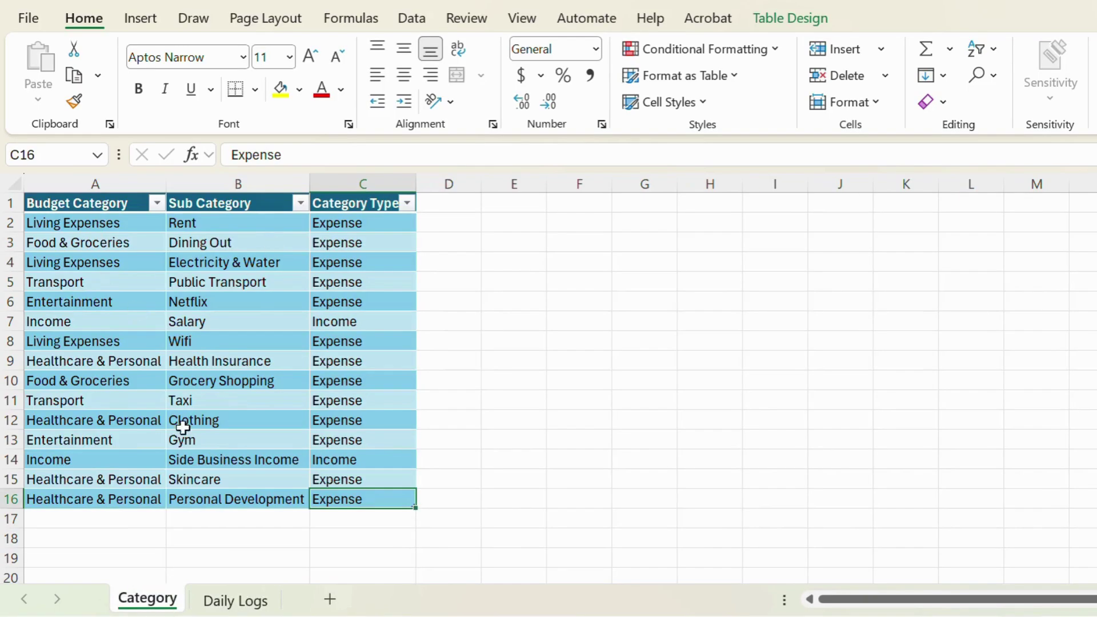
drag(123, 202, 387, 417)
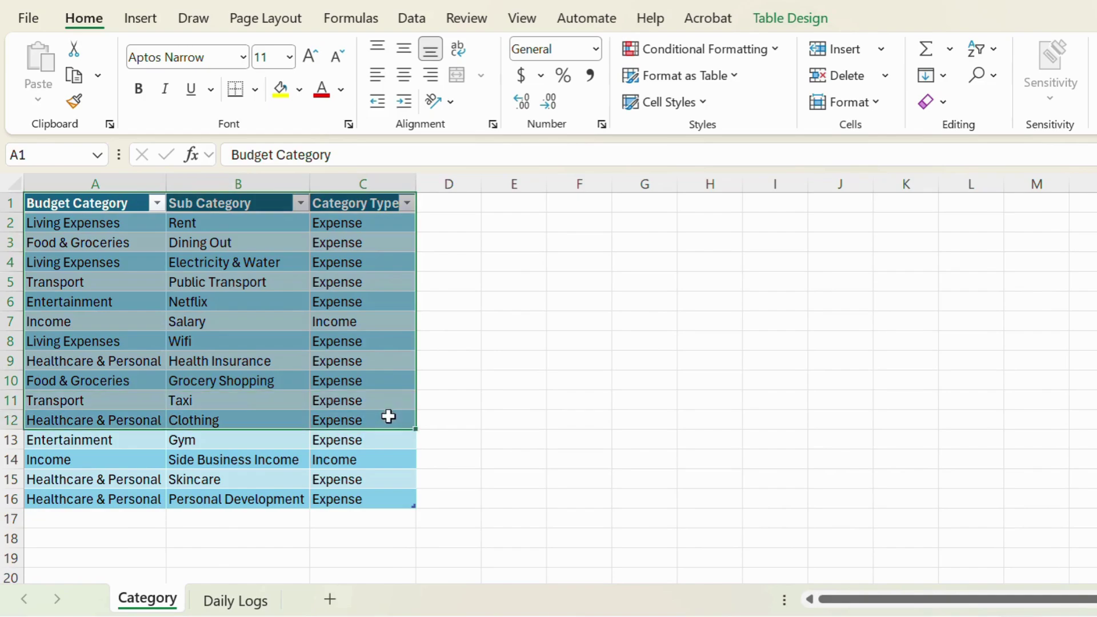
click(255, 602)
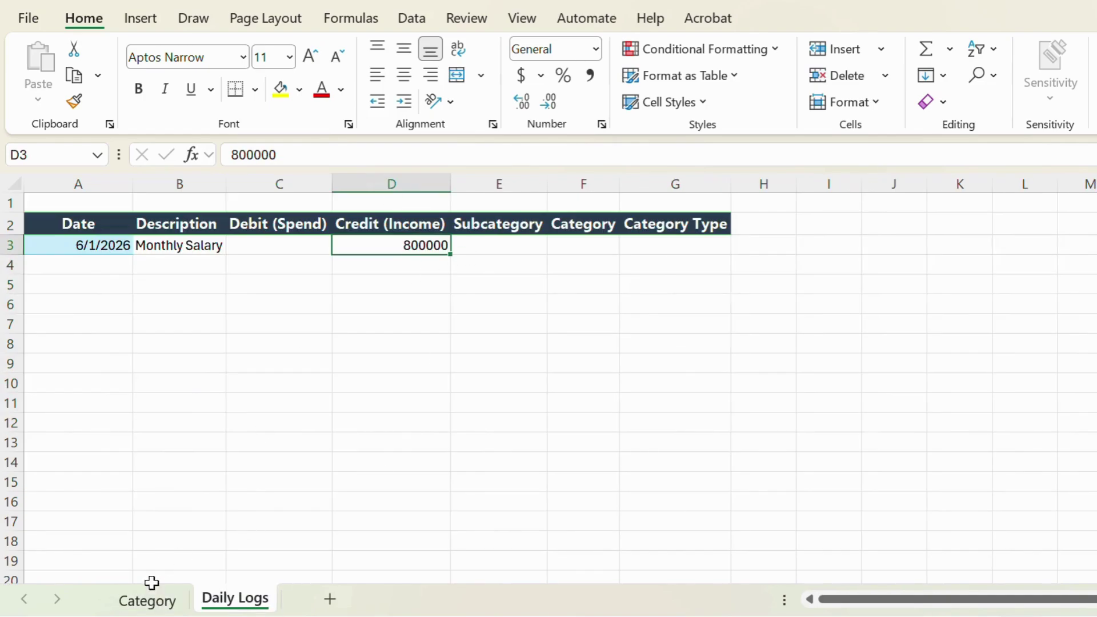
click(147, 600)
click(115, 240)
click(105, 204)
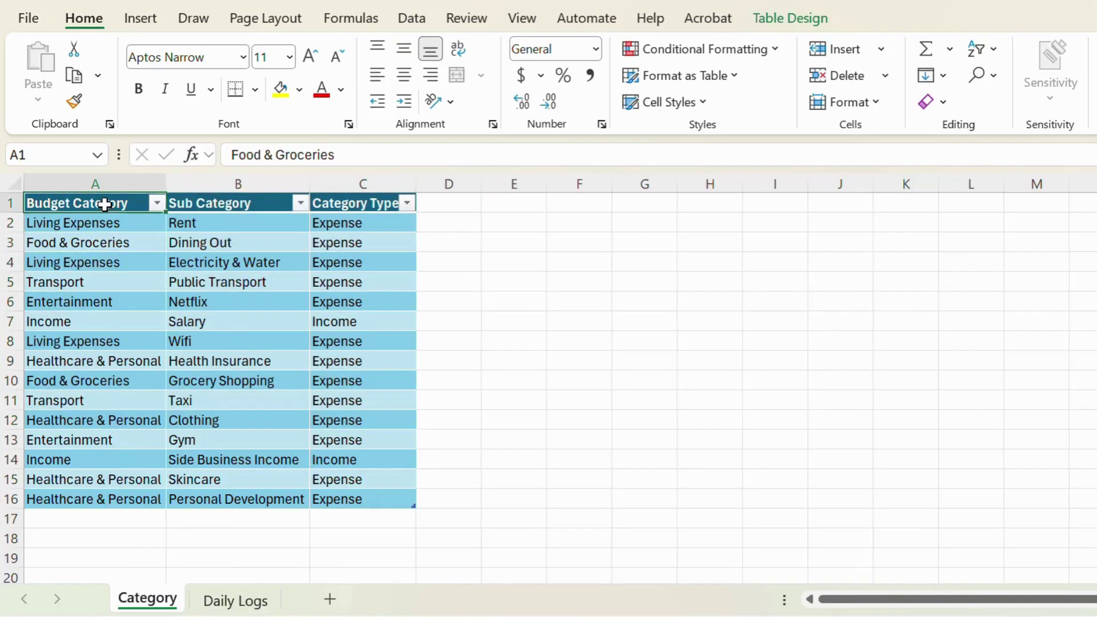
drag(105, 204, 351, 493)
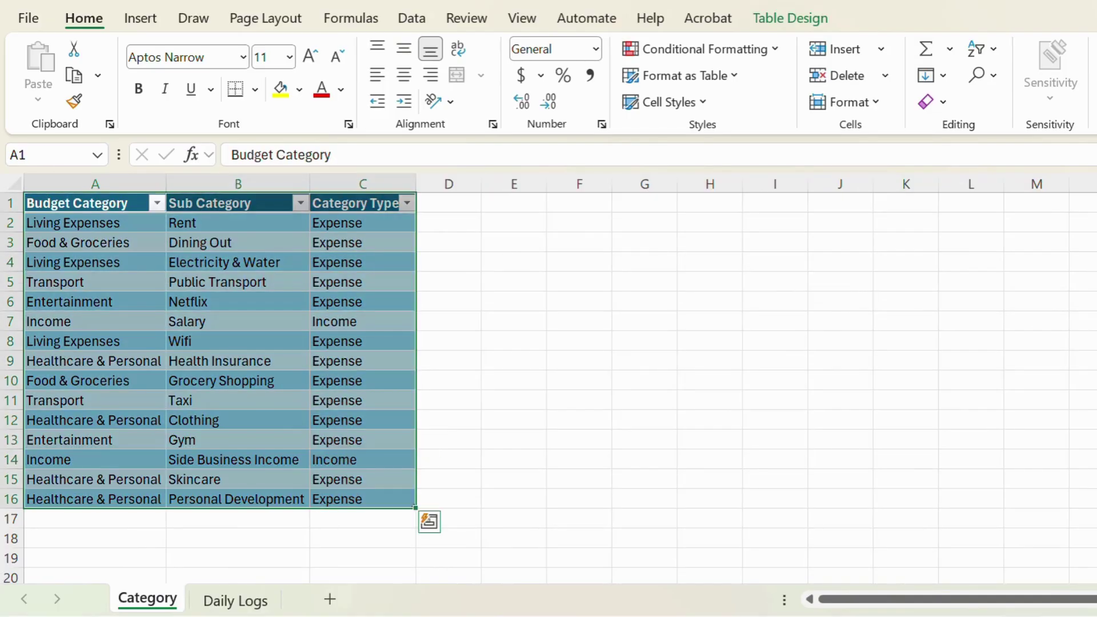
click(235, 601)
click(508, 251)
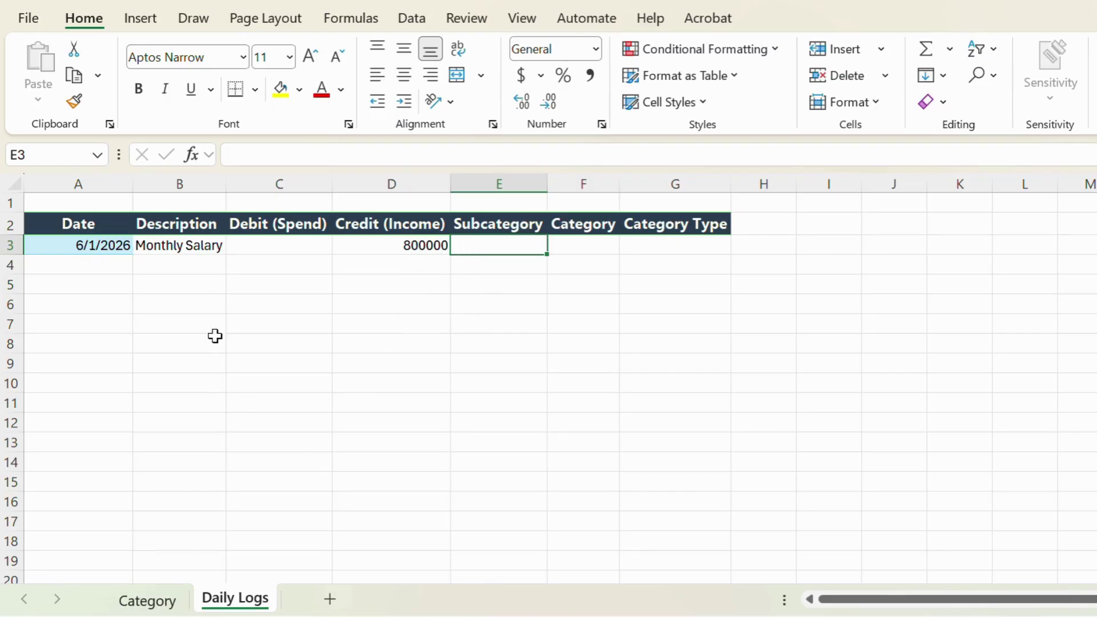
click(189, 245)
click(514, 246)
Filter the Category table's Category Type column to Income only and select the Salary subcategory.
click(147, 600)
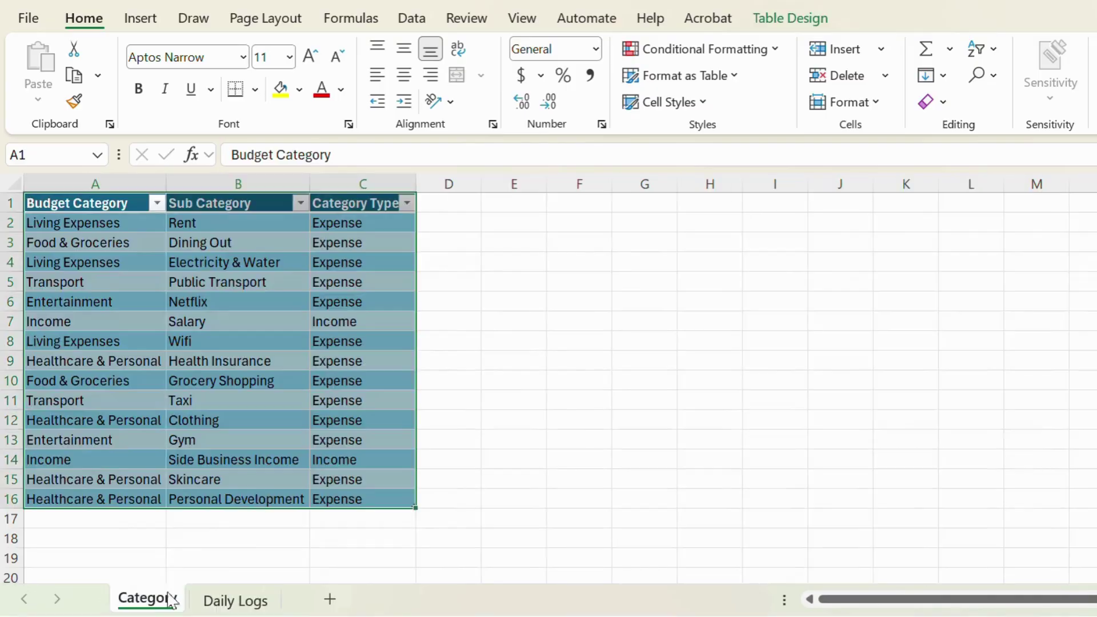
click(118, 225)
click(407, 203)
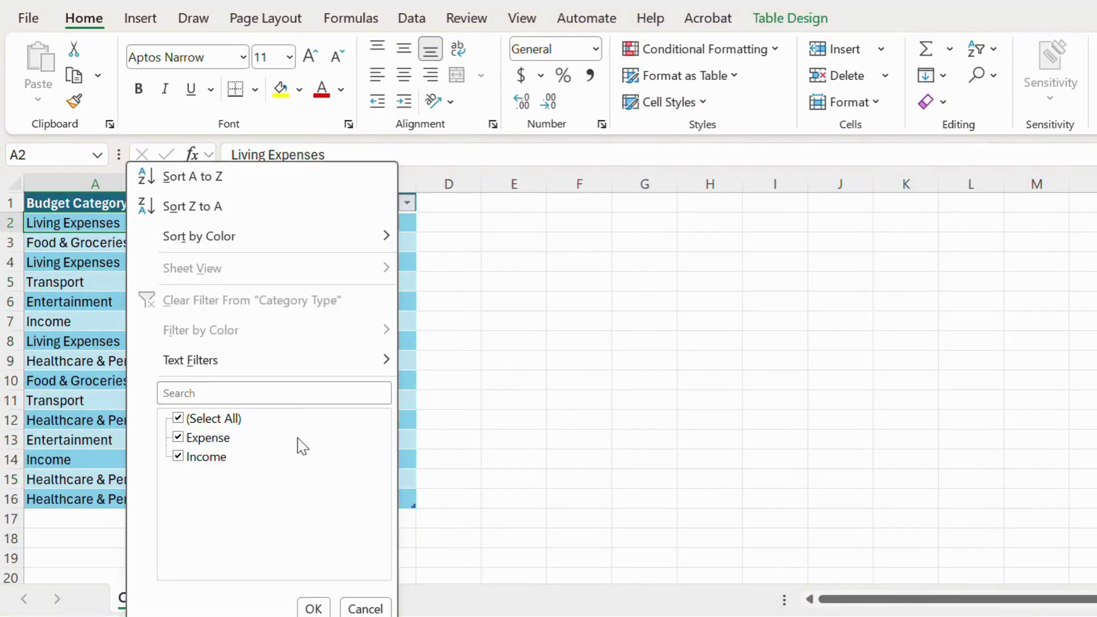
click(208, 425)
click(205, 455)
click(313, 608)
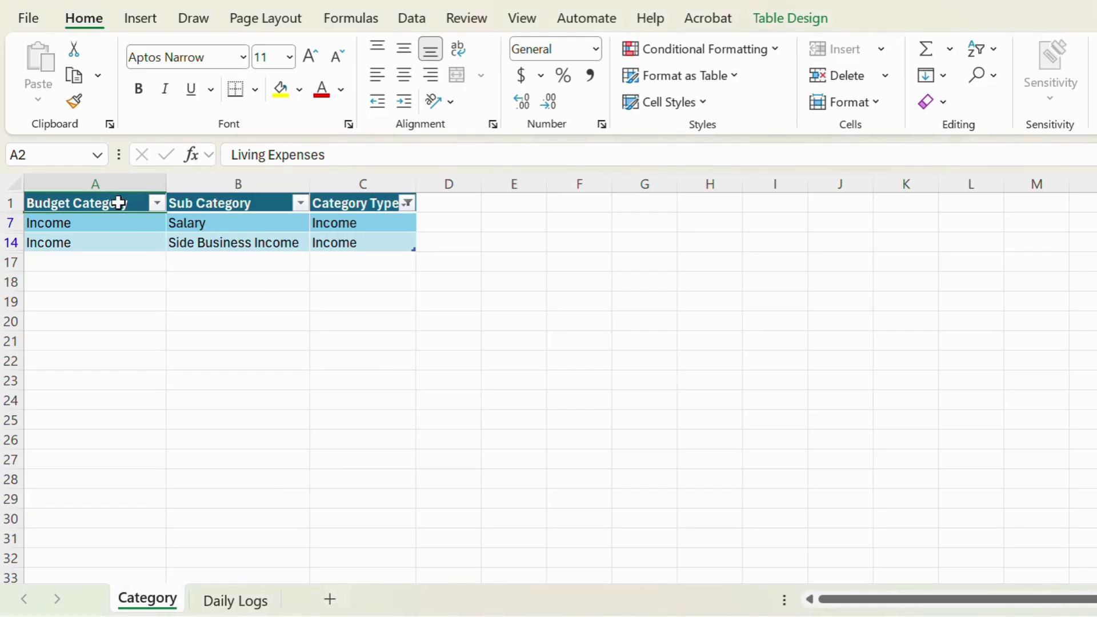
click(205, 225)
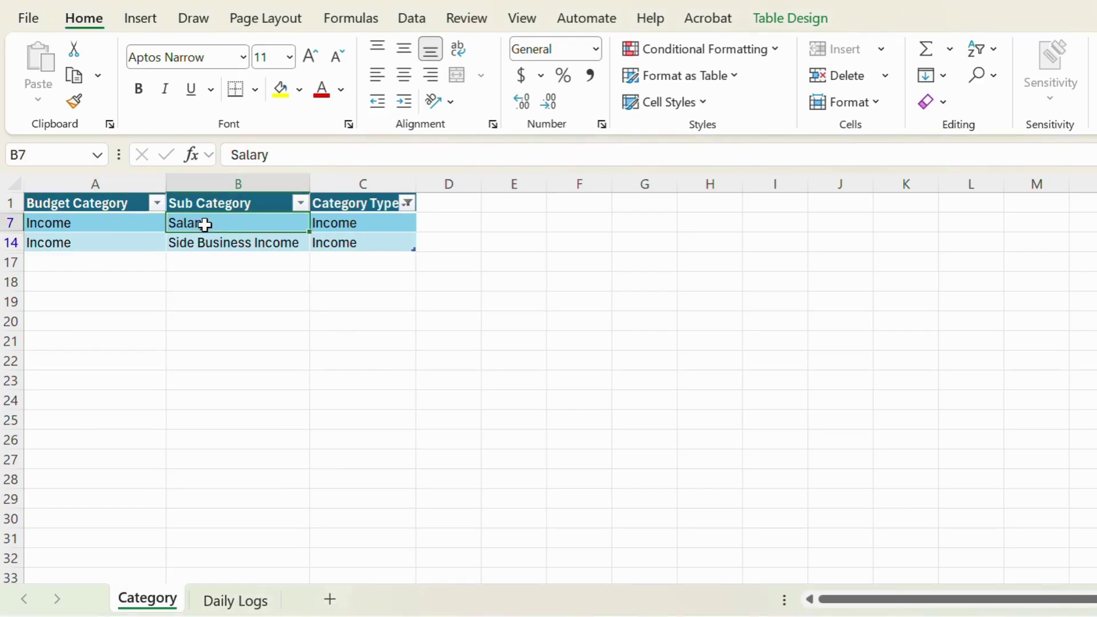
Enter Salary as the subcategory of the Monthly Salary entry in E3 of the Daily Logs sheet.
click(235, 600)
click(465, 311)
click(479, 248)
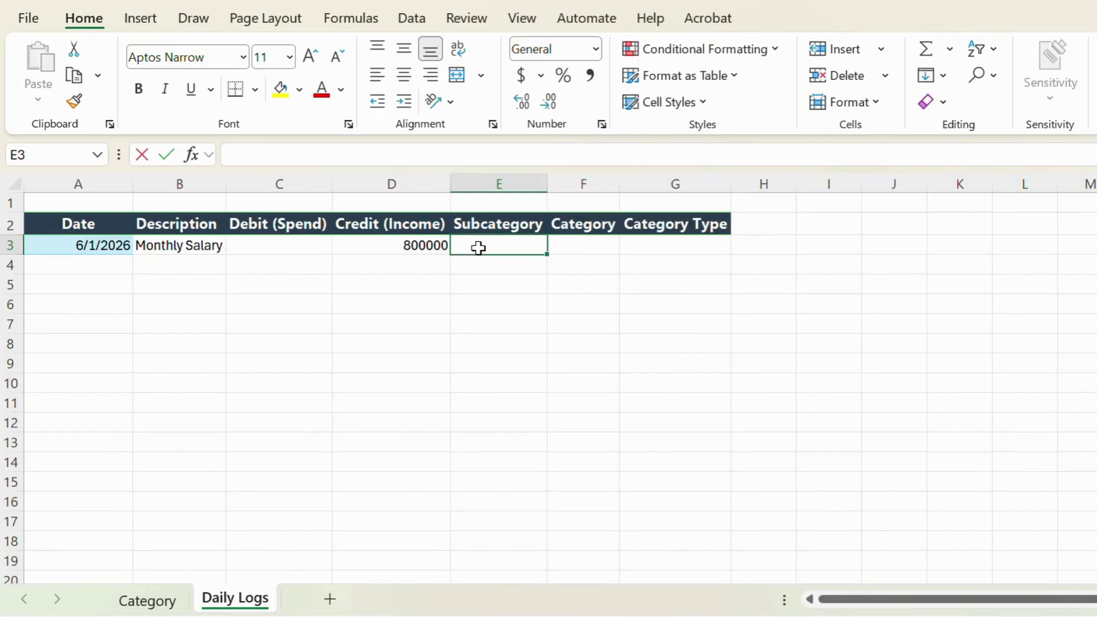
text(Sala)
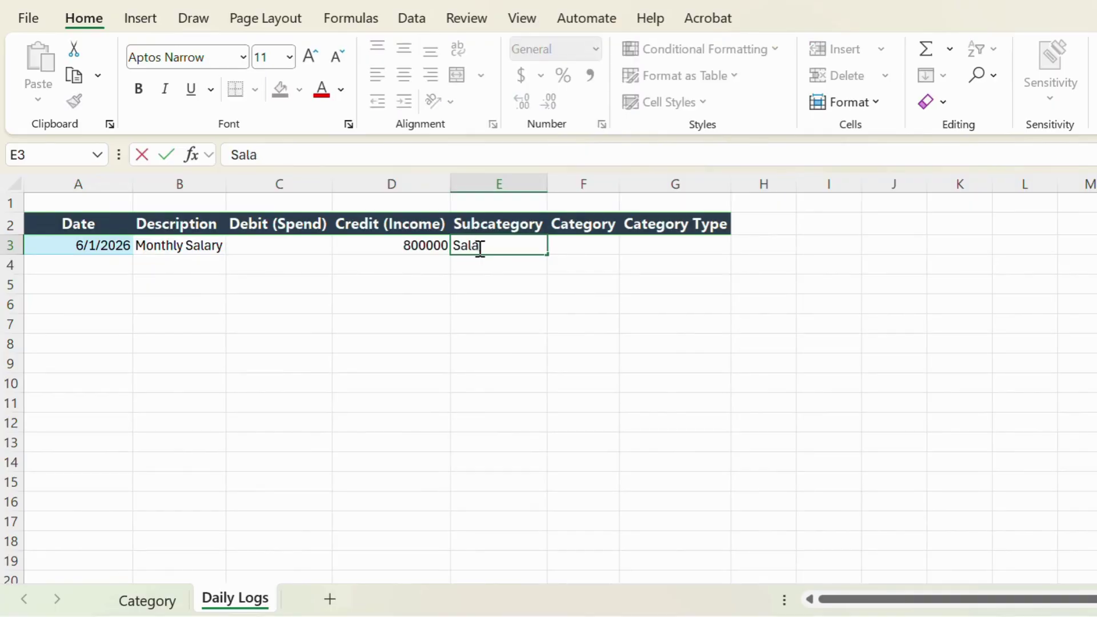
text(ry)
key(Tab)
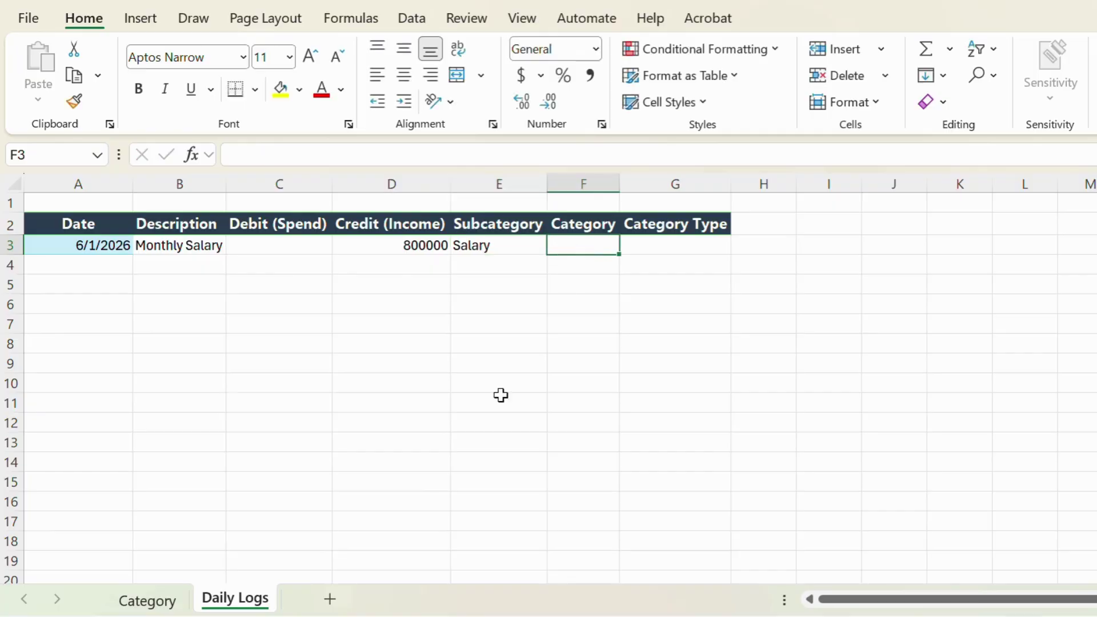
Look up Salary's budget category on the Category sheet and enter Income as the category in F3 of Daily Logs.
click(149, 591)
click(80, 220)
click(246, 600)
drag(657, 300, 643, 281)
click(600, 248)
text(I)
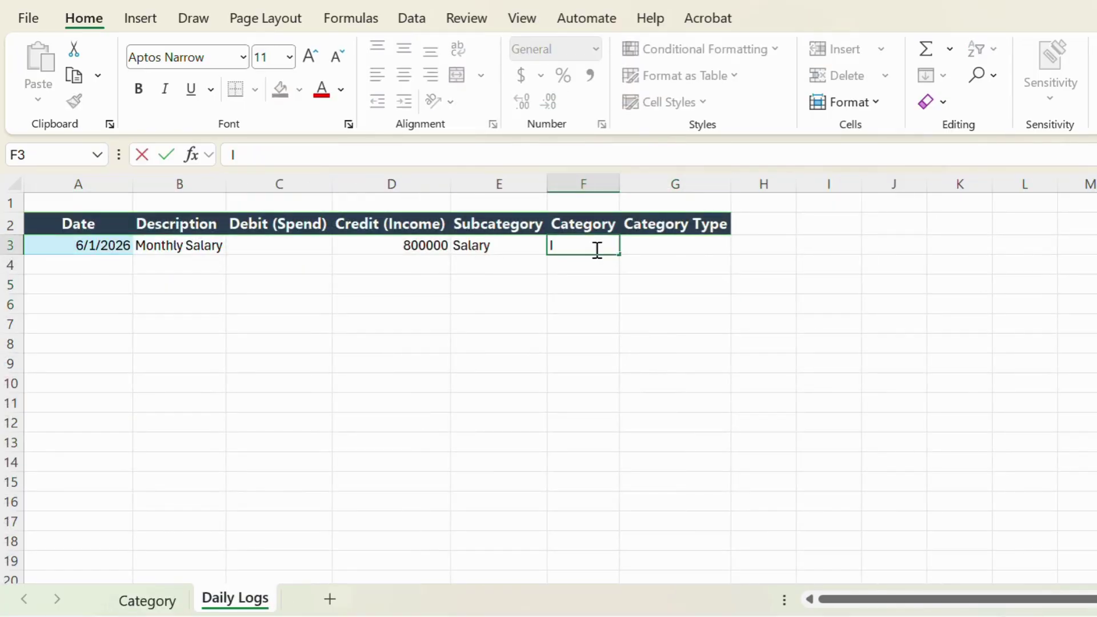
text(ncome)
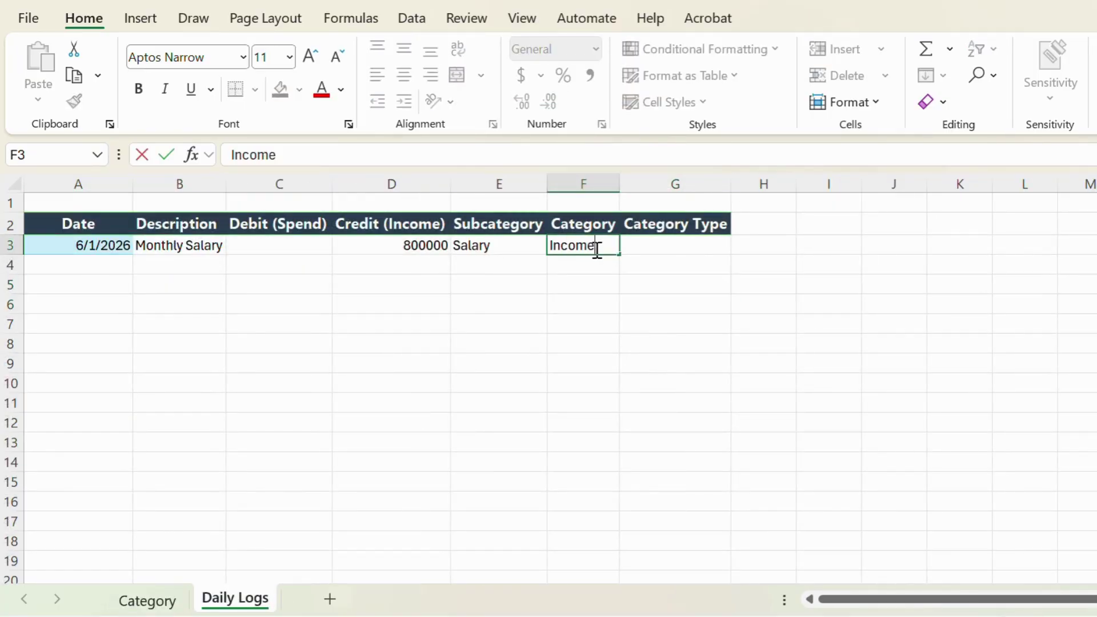
Check Salary's type in the Category table and enter Income as the category type in G3 of Daily Logs.
click(648, 244)
click(149, 600)
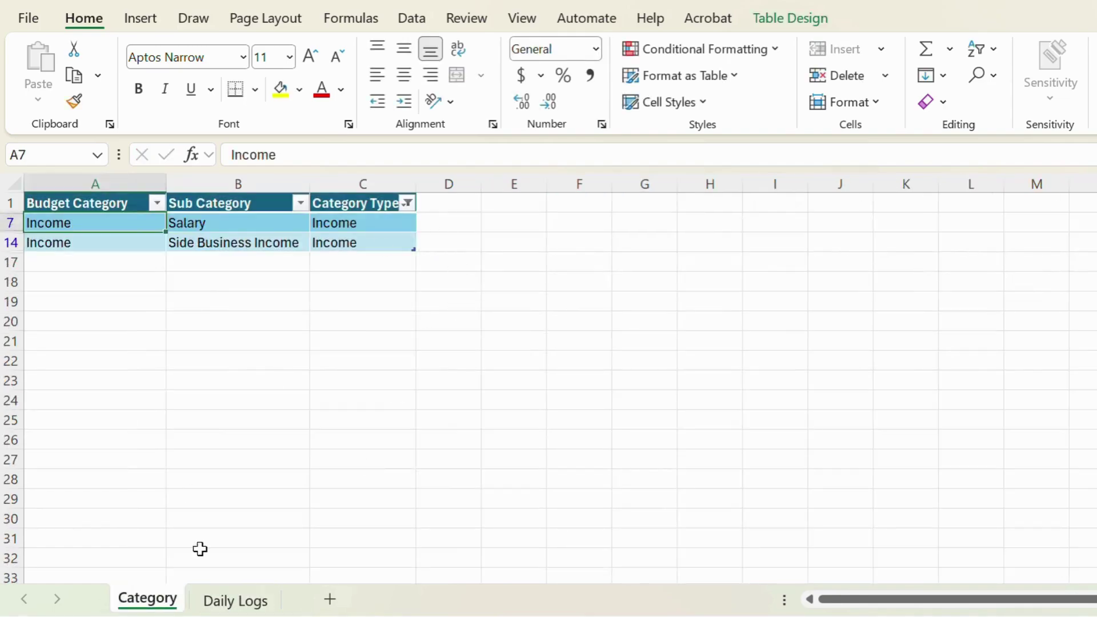
click(234, 600)
text(In)
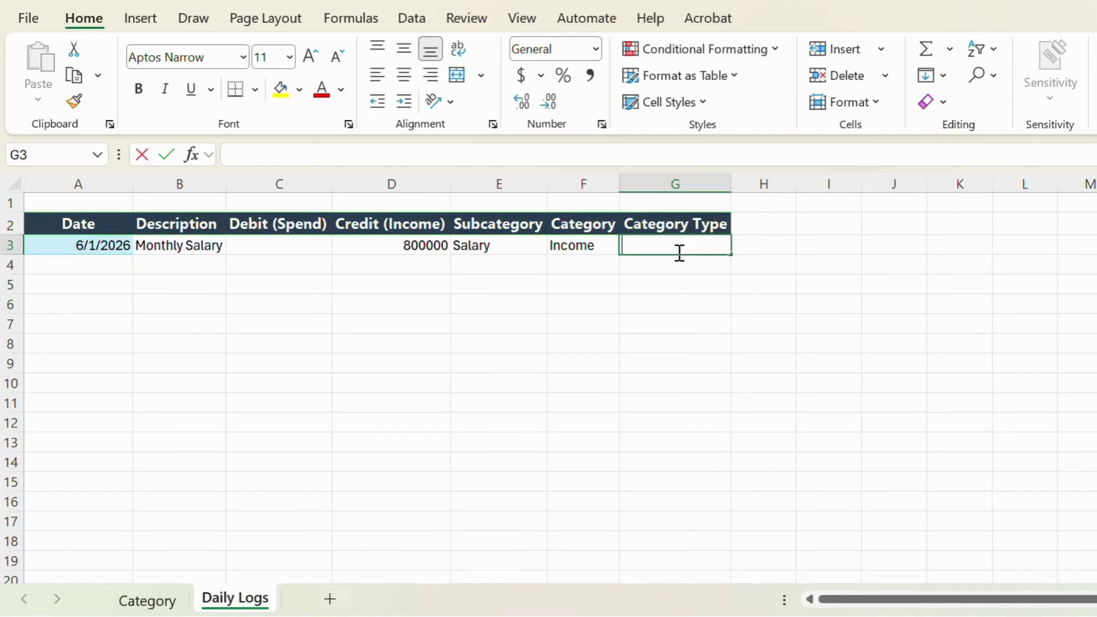
text(come)
click(632, 321)
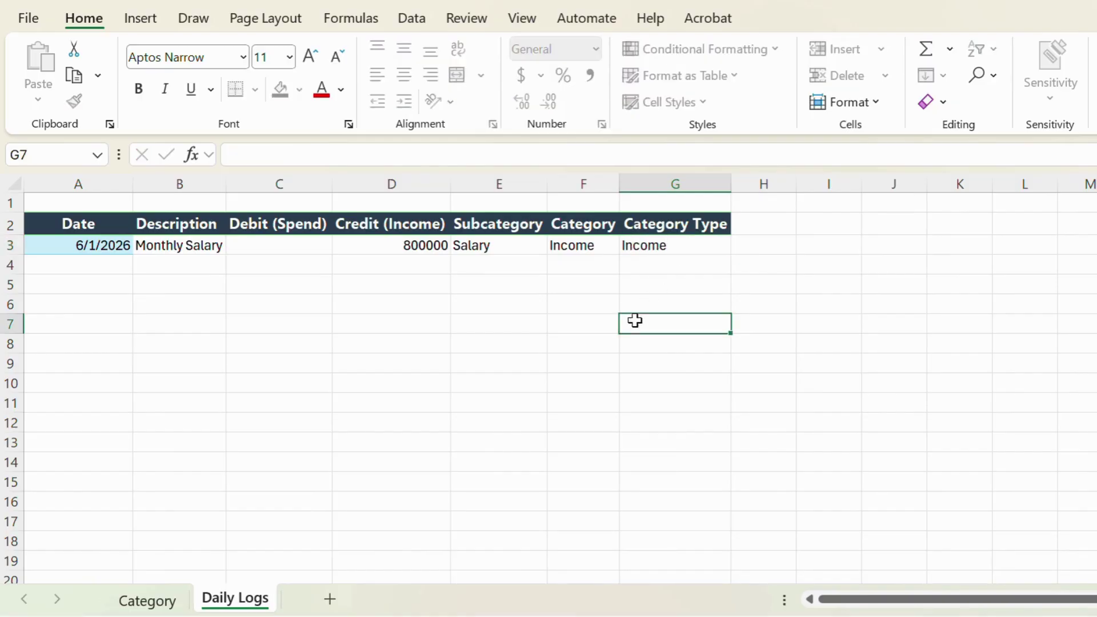
click(331, 327)
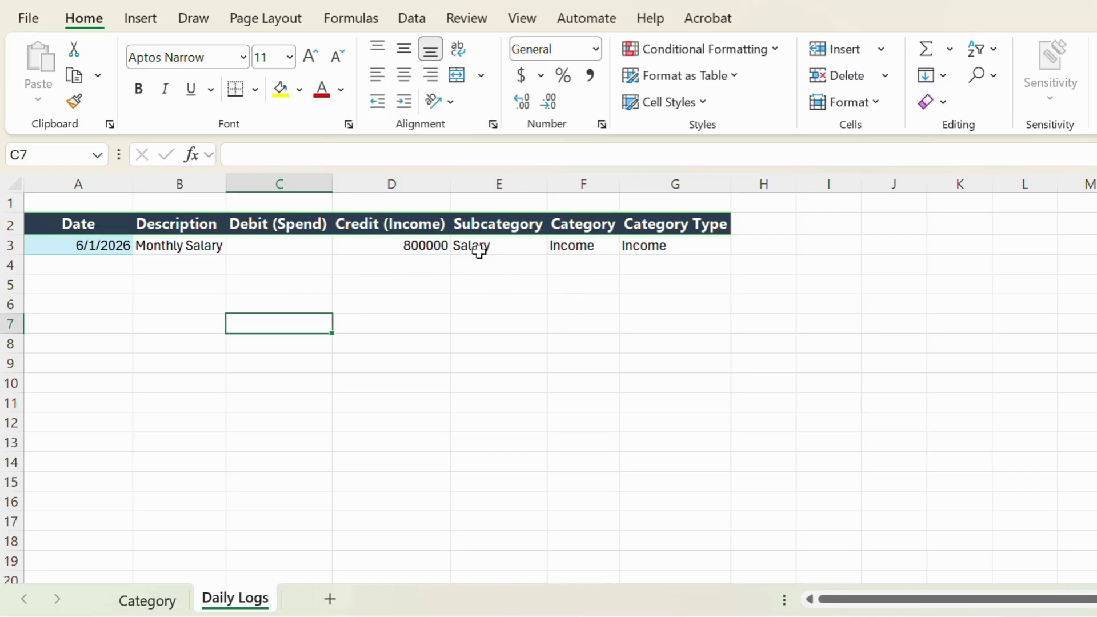
drag(480, 246, 650, 243)
key(Delete)
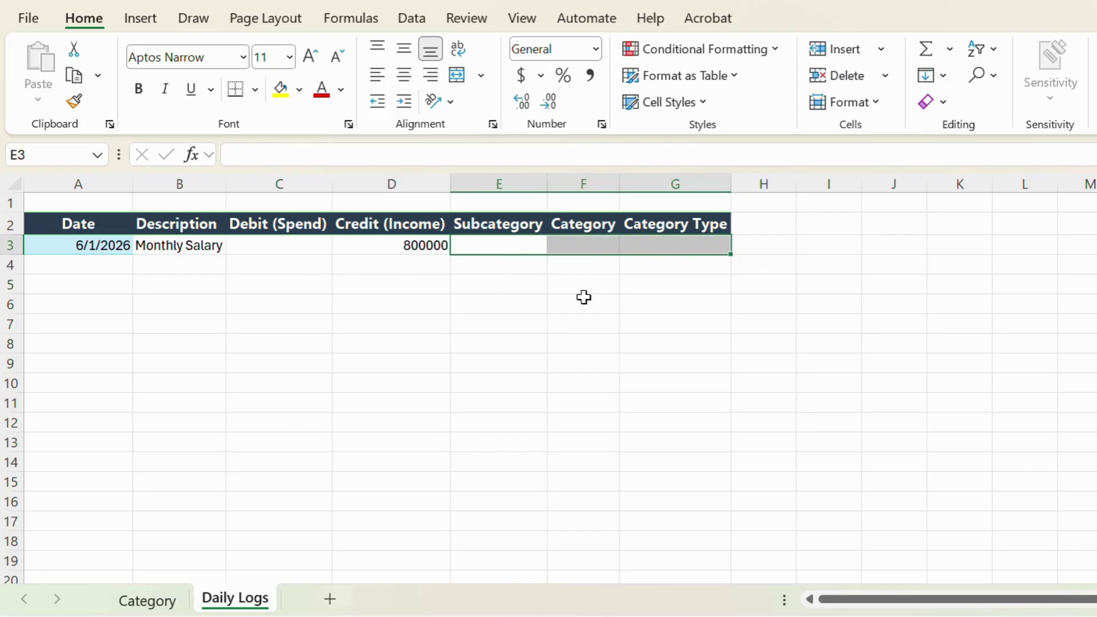
click(518, 321)
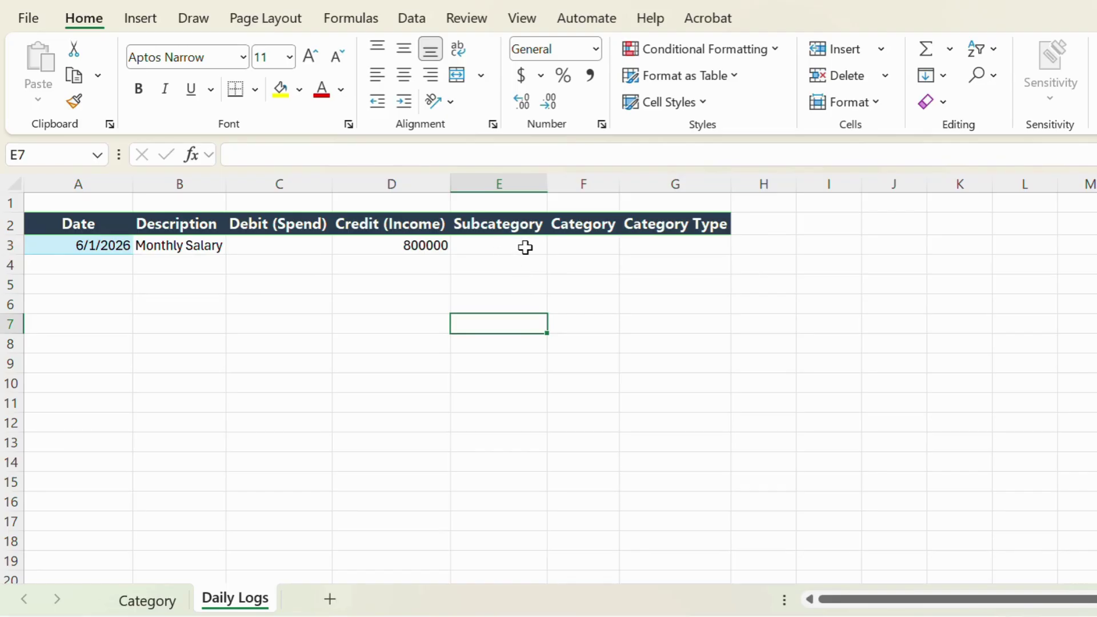
key(ctrl+z)
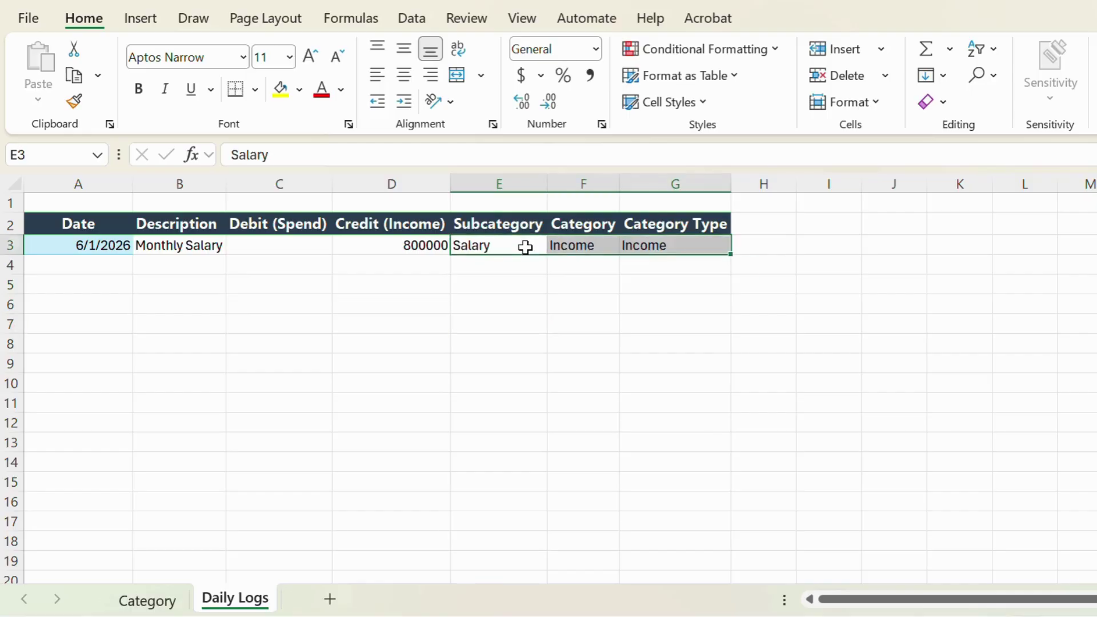
click(482, 300)
Copy the subcategory, category and category type values from E3:G3 to E5:G5, and clear the originals in row 3.
drag(483, 245, 629, 242)
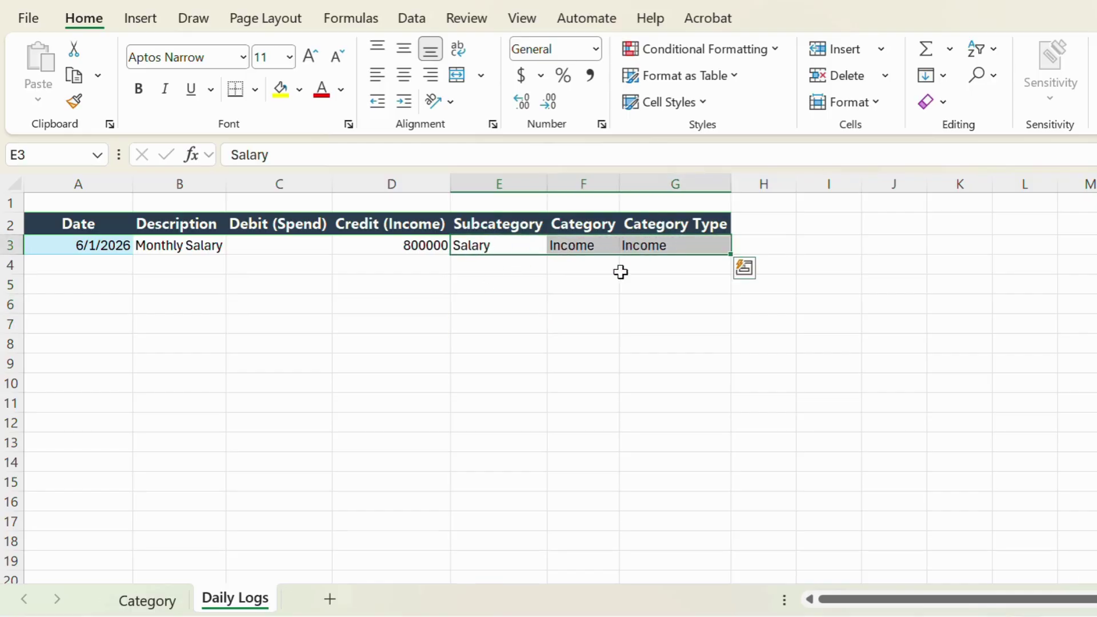
key(ctrl+c)
click(489, 289)
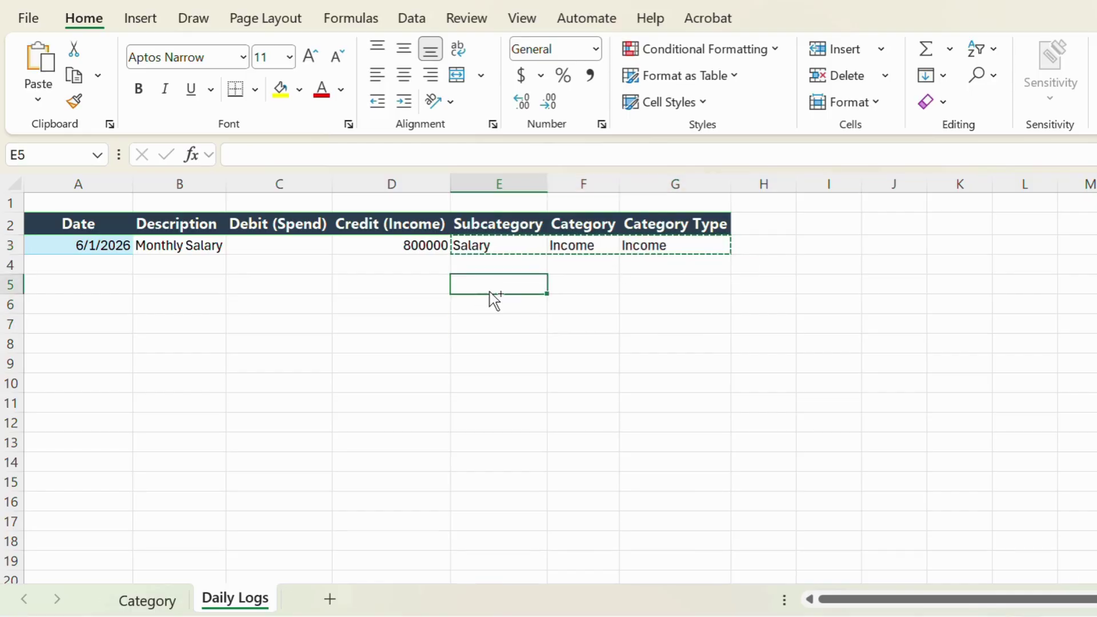
key(ctrl+v)
click(509, 346)
drag(470, 247, 666, 243)
key(Delete)
click(542, 383)
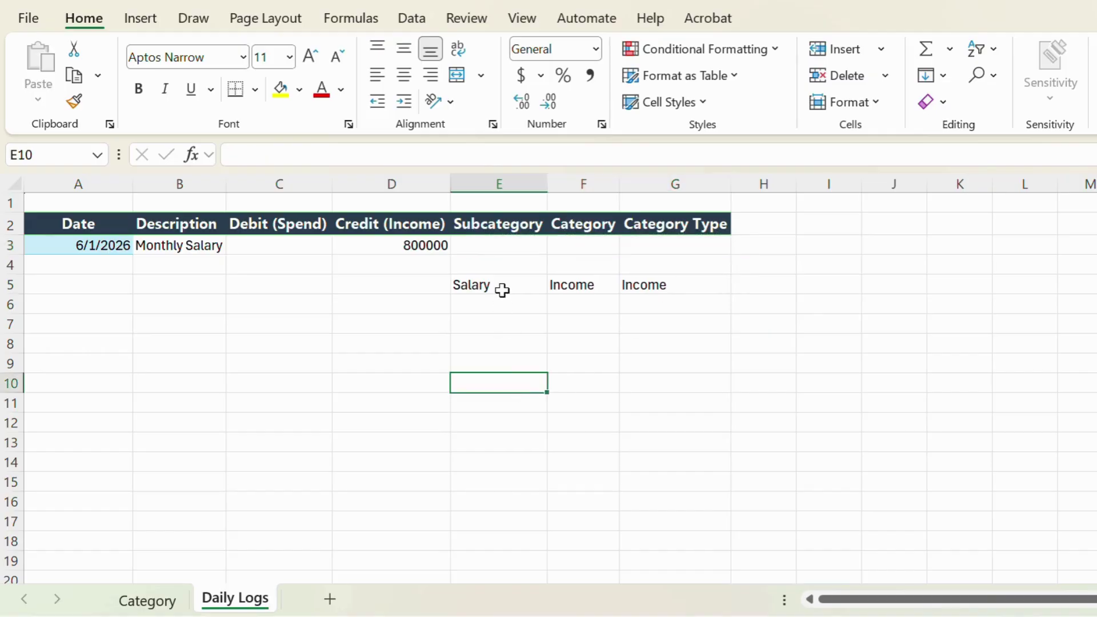
drag(465, 284, 660, 287)
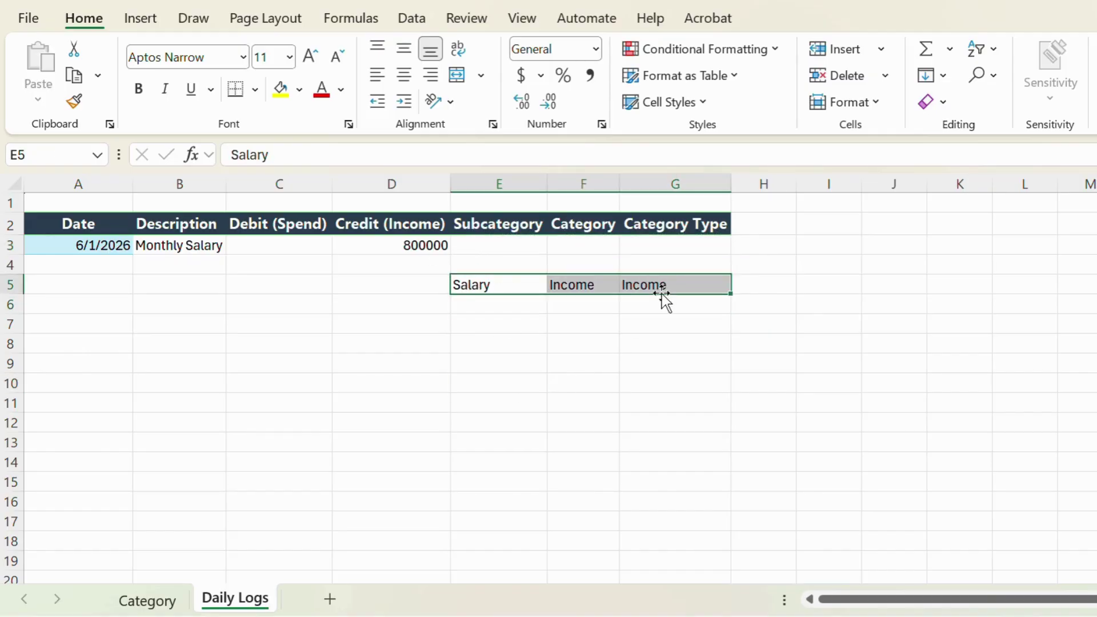
click(436, 338)
click(405, 247)
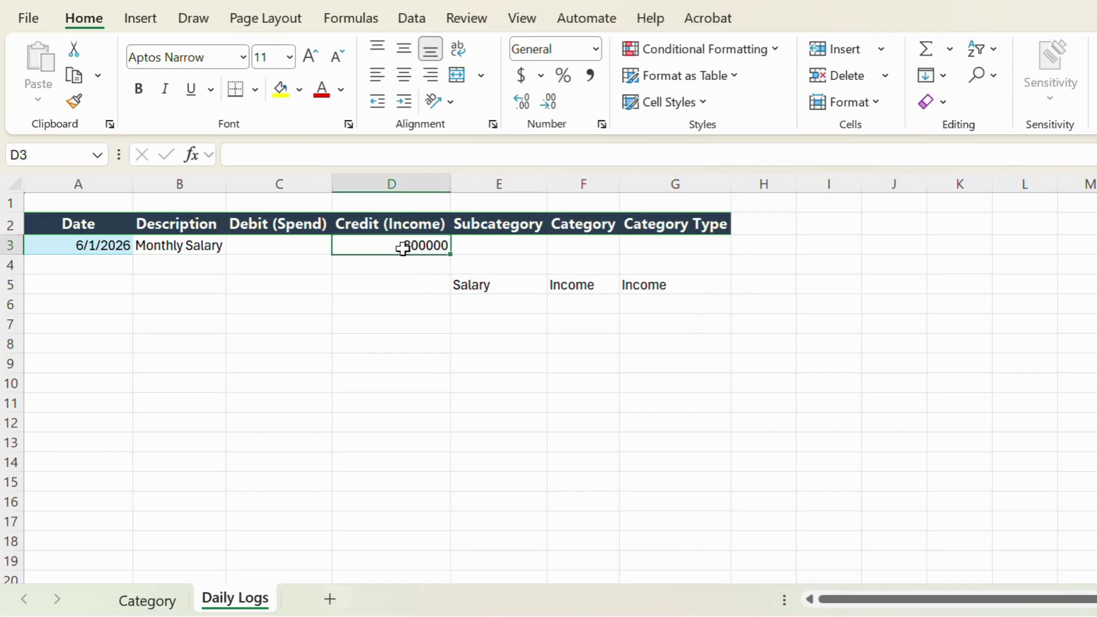
click(467, 248)
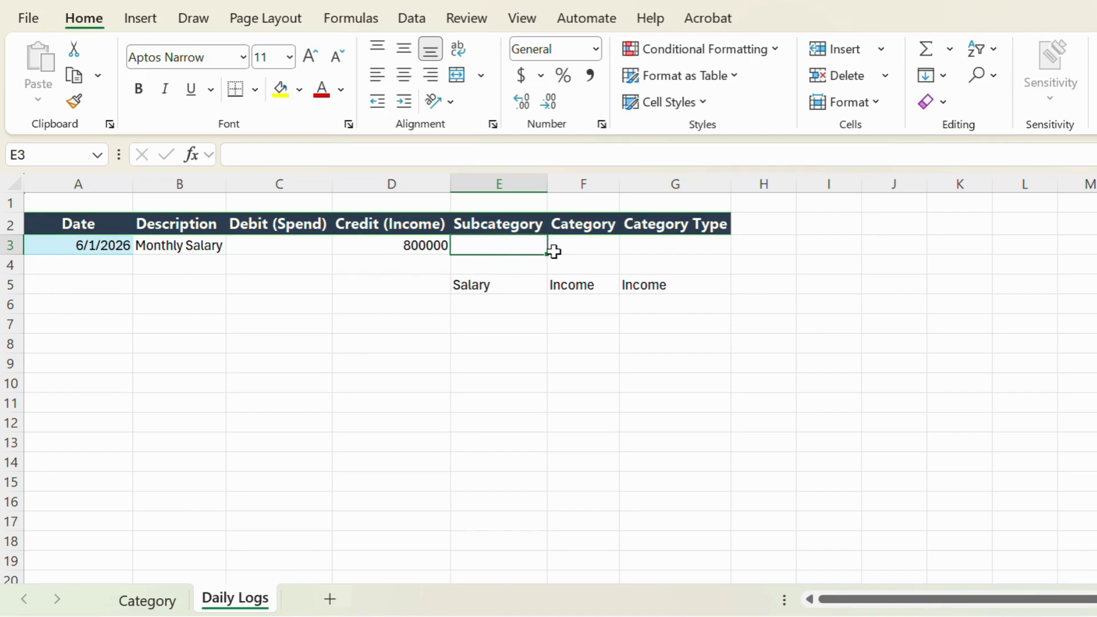
click(427, 246)
Include Expense again in the Category table's Category Type filter so all rows show, and select the first subcategory.
click(165, 599)
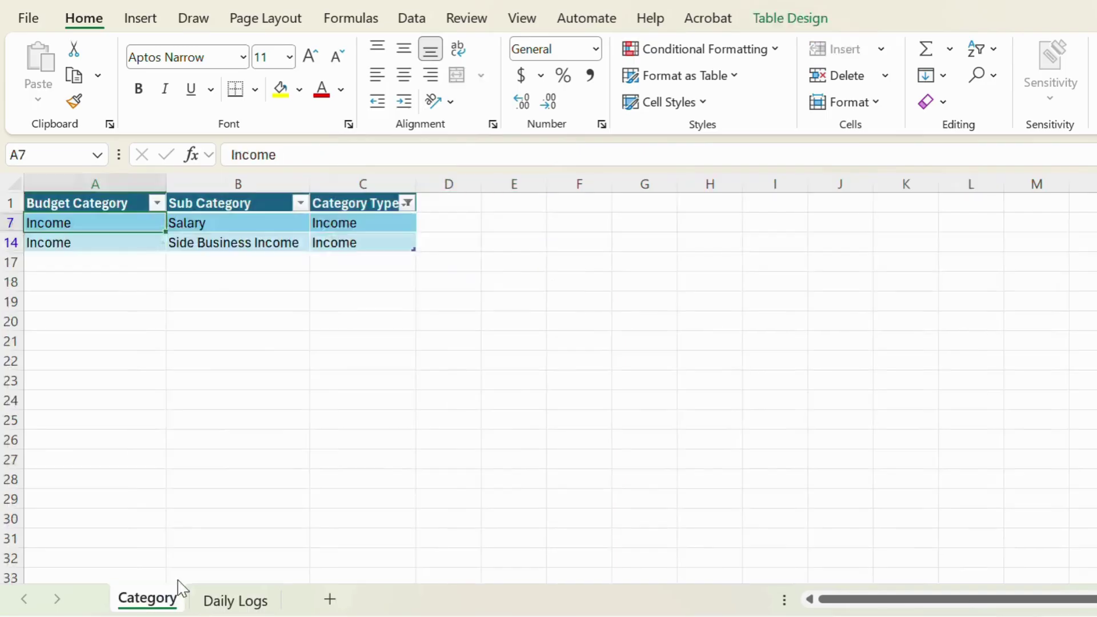
click(407, 203)
click(233, 438)
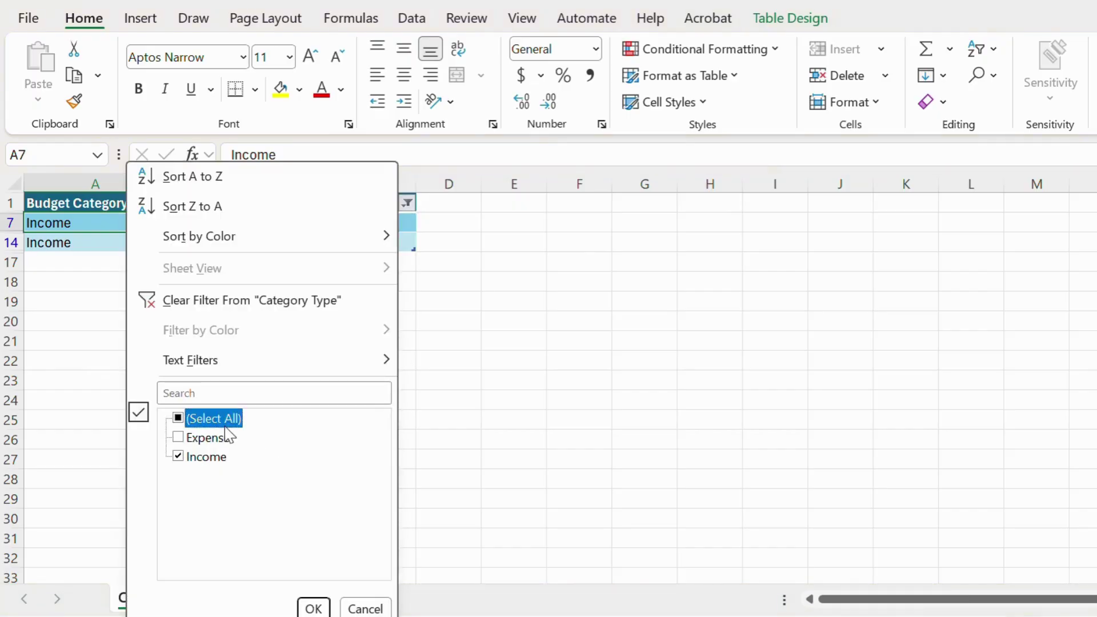
click(306, 608)
click(235, 221)
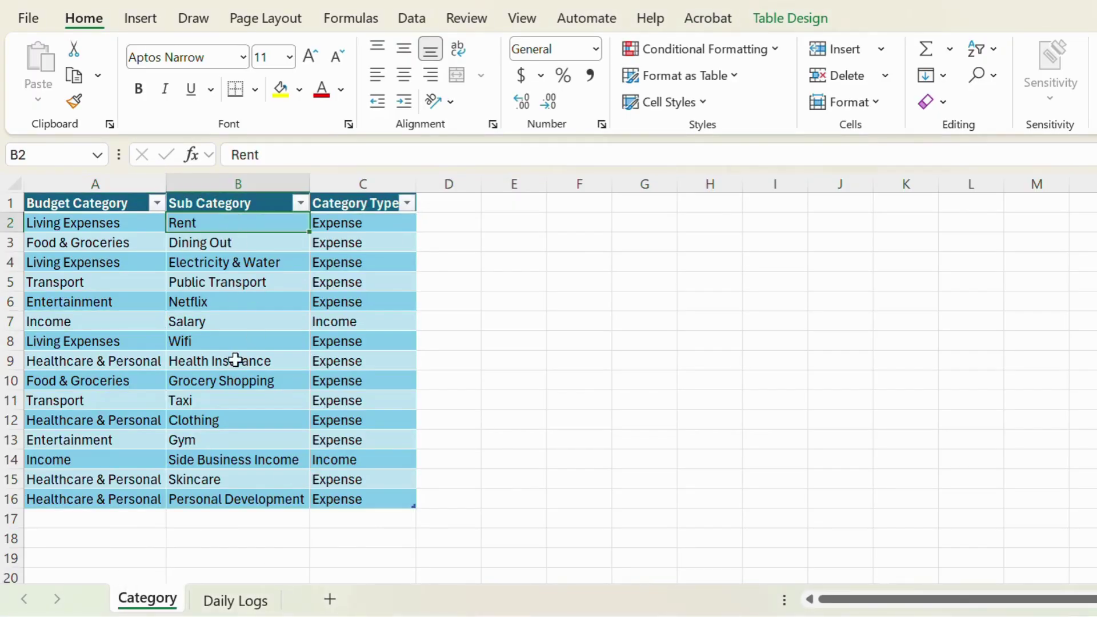
Start a data validation rule for Subcategory cell E3 on Daily Logs with List as the allowed type.
click(233, 595)
click(490, 246)
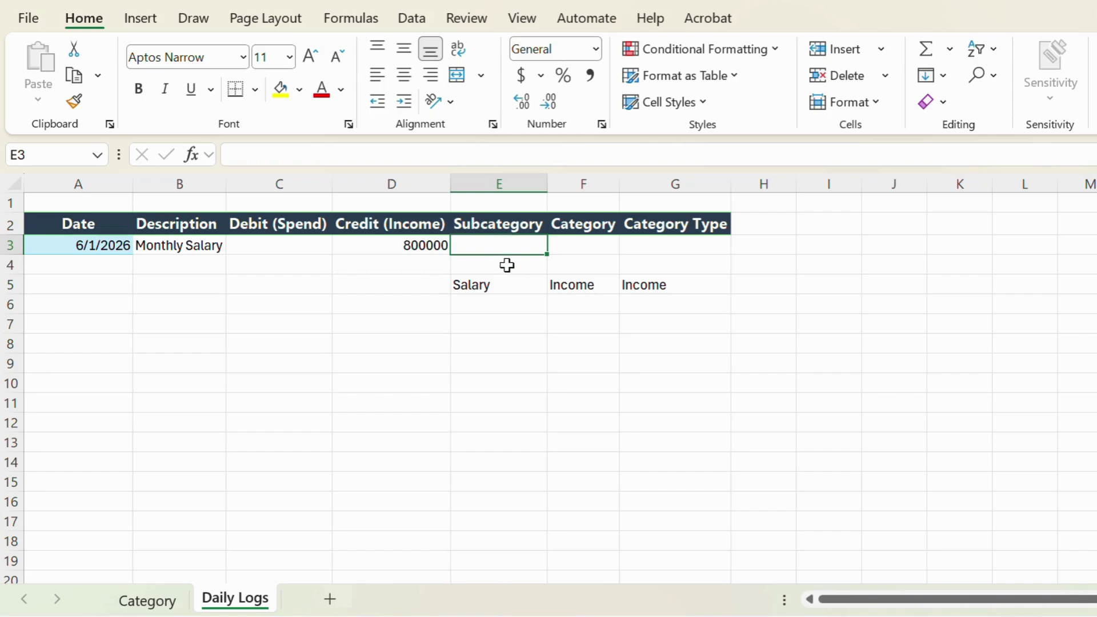
click(410, 28)
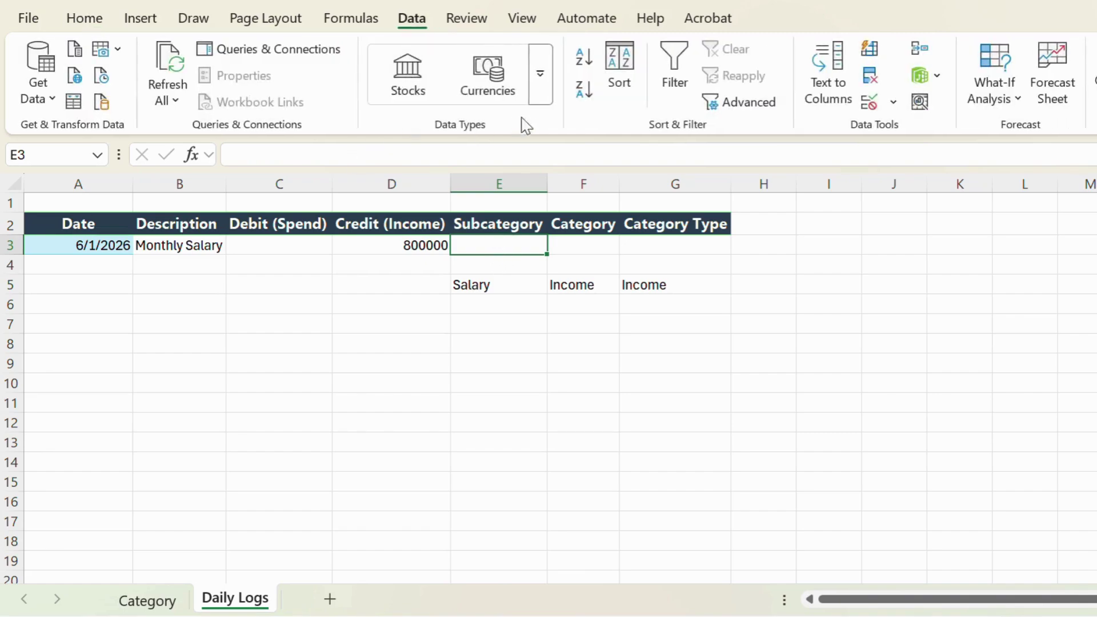
click(894, 103)
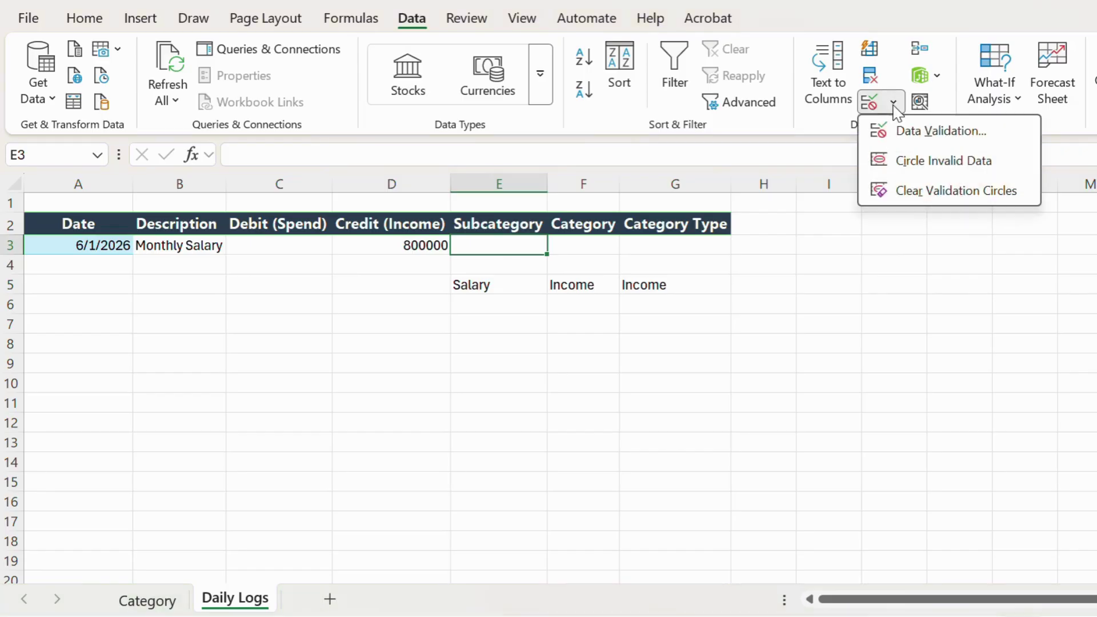
click(916, 137)
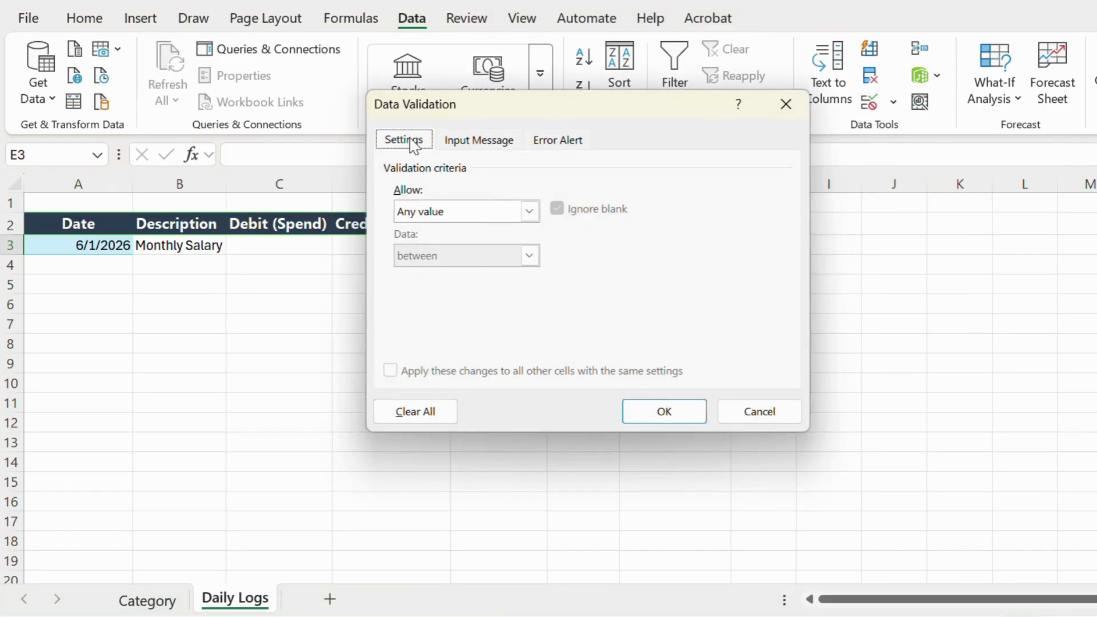
click(523, 212)
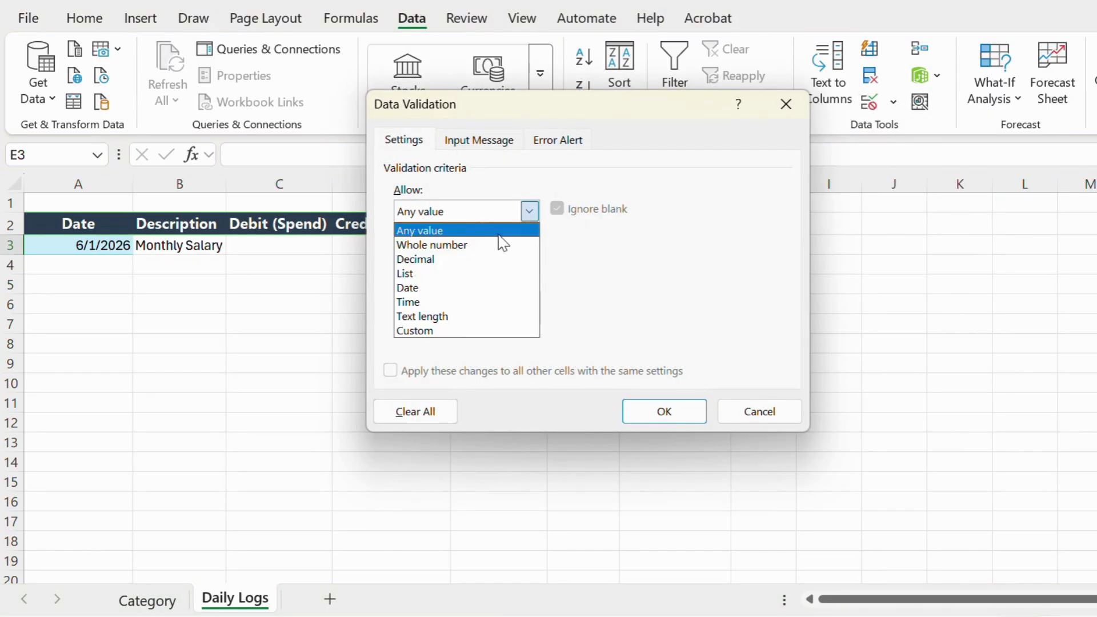
click(420, 274)
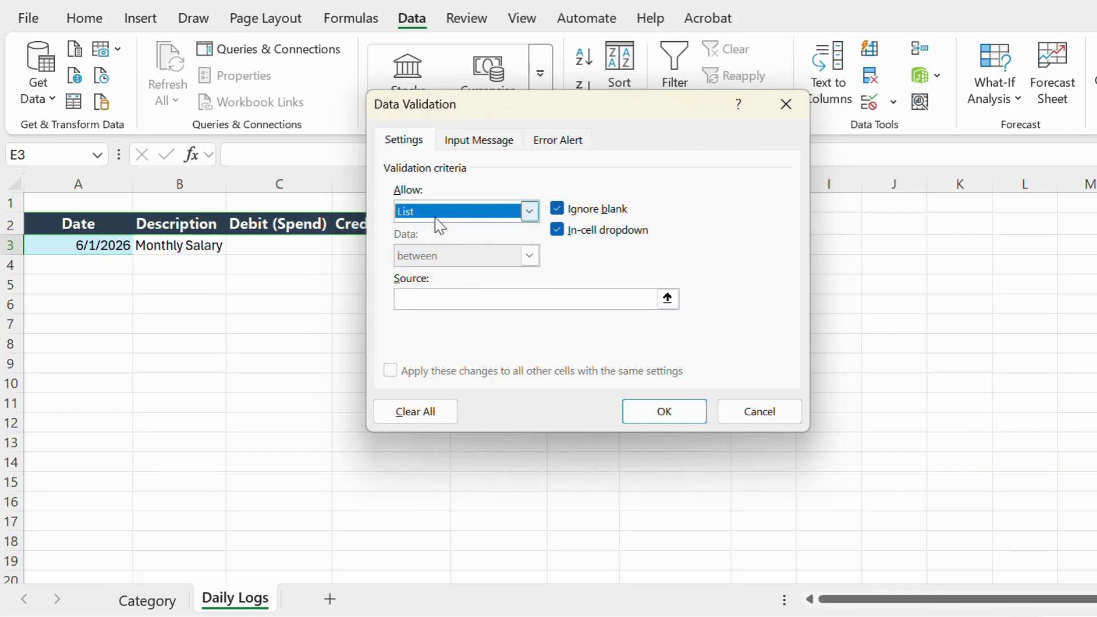
Set the validation list source to the Sub Category cells =Category!$B$2:$B$16 and apply the rule to E3.
click(428, 298)
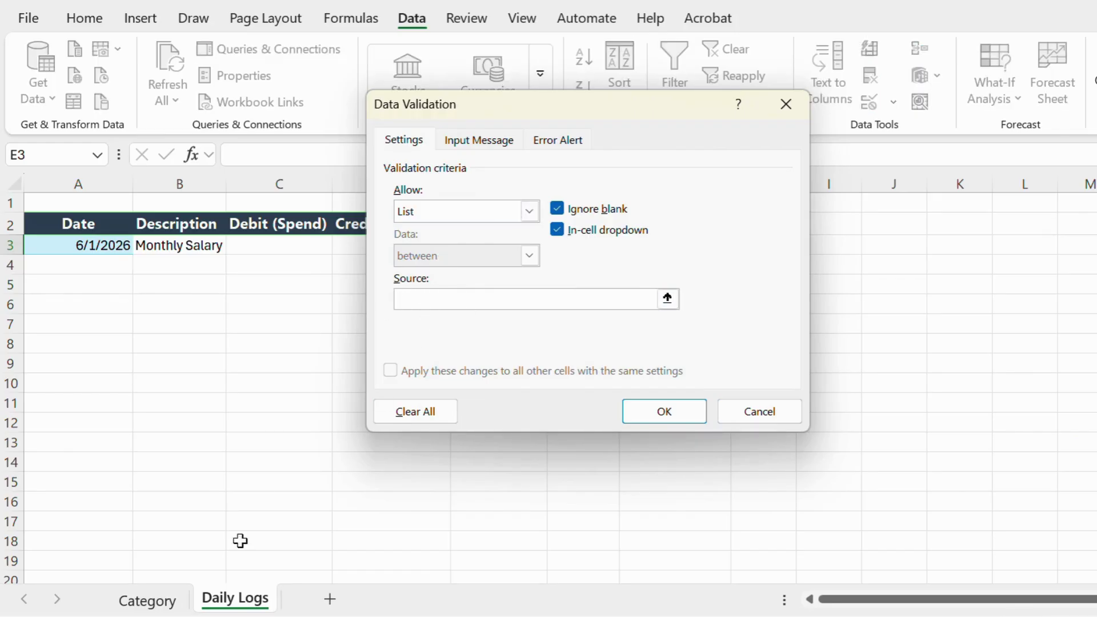
click(148, 600)
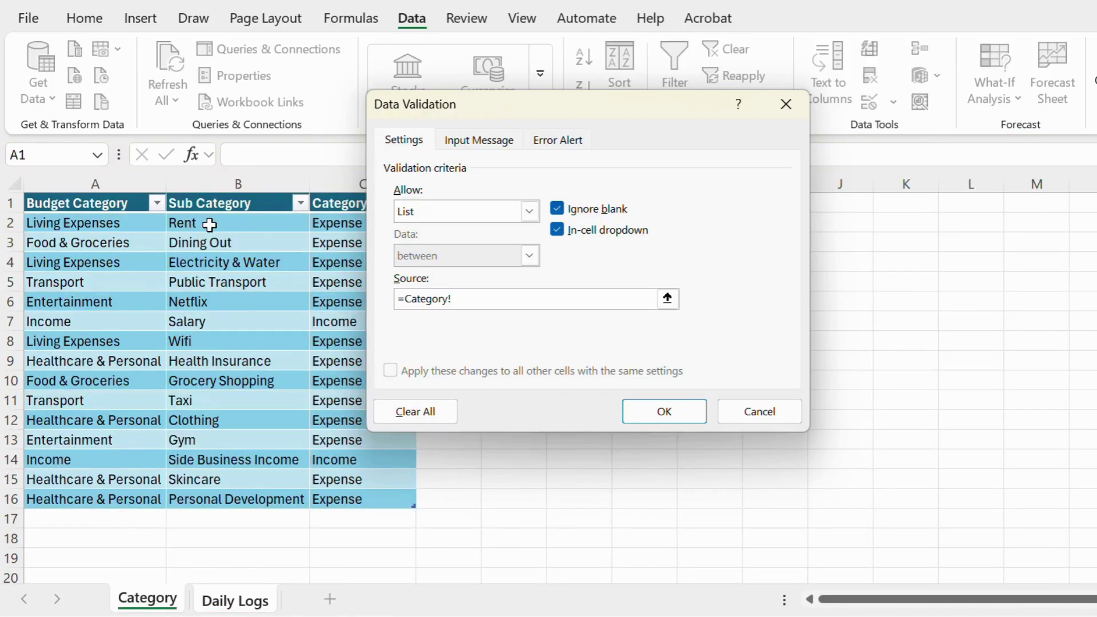
drag(209, 224, 217, 495)
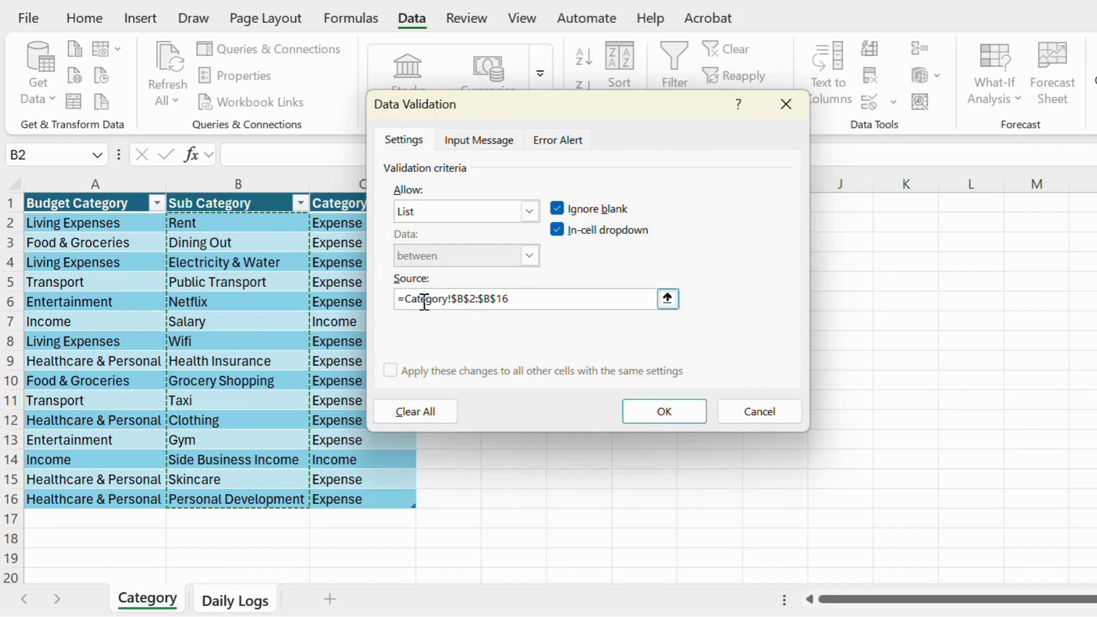
click(657, 411)
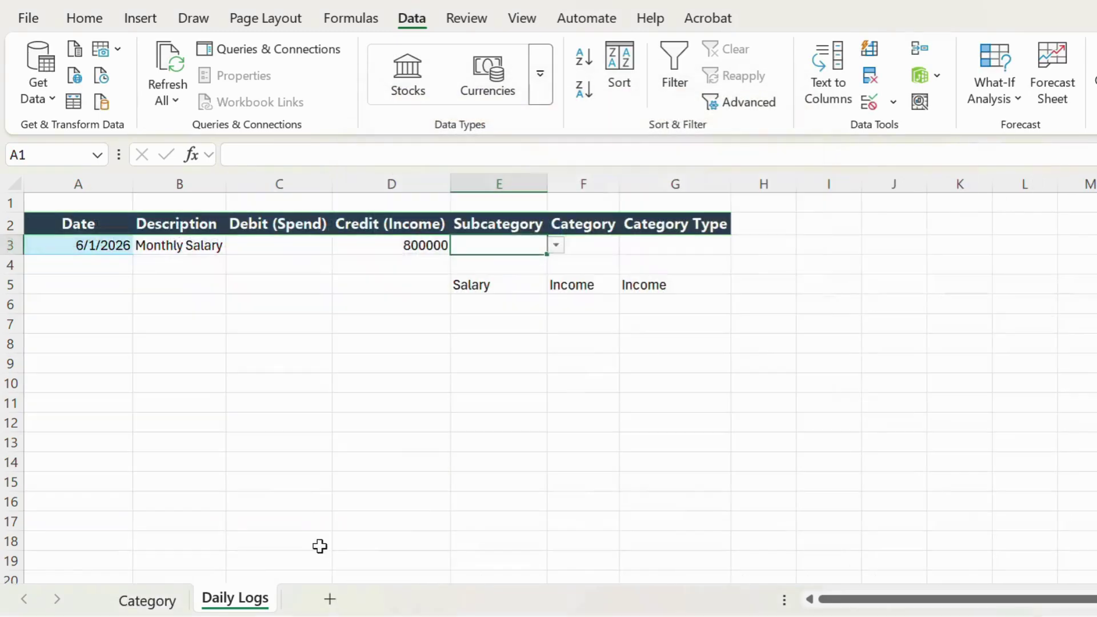
Examine the subcategory options in E3's dropdown list and go back to the Category sheet's table.
click(556, 246)
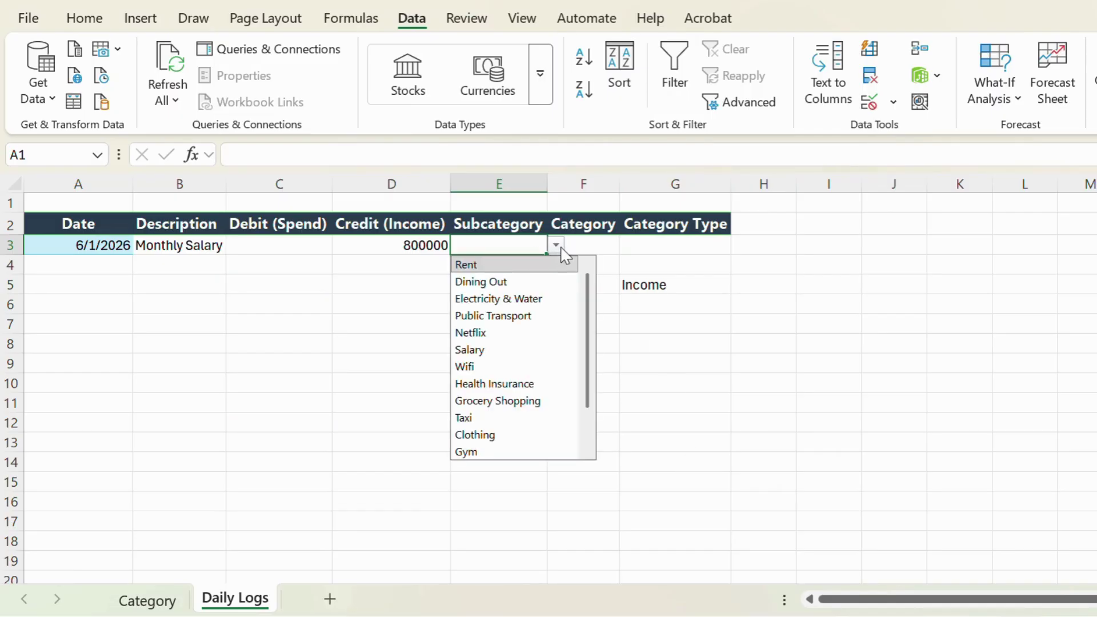
scroll(541, 404, down, 1)
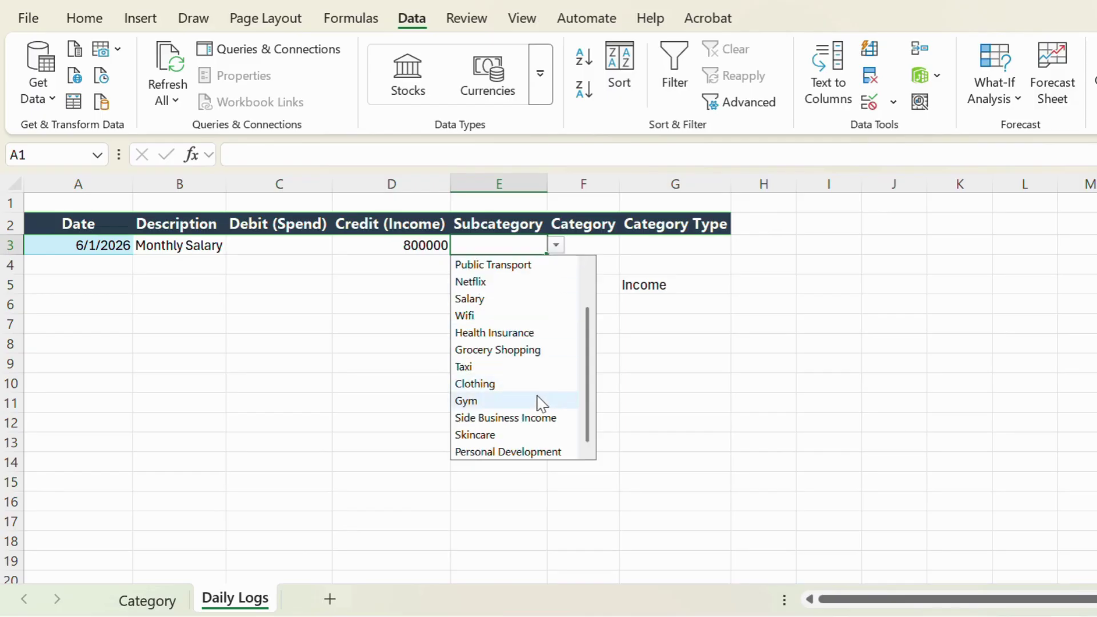
scroll(537, 404, up, 1)
click(654, 336)
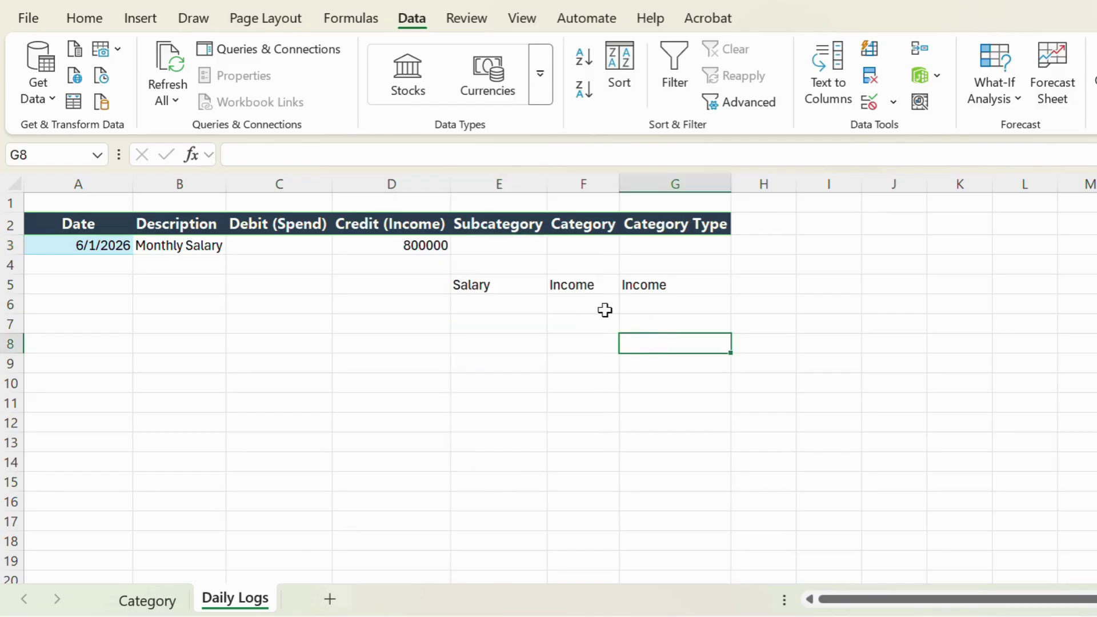
click(541, 245)
click(148, 599)
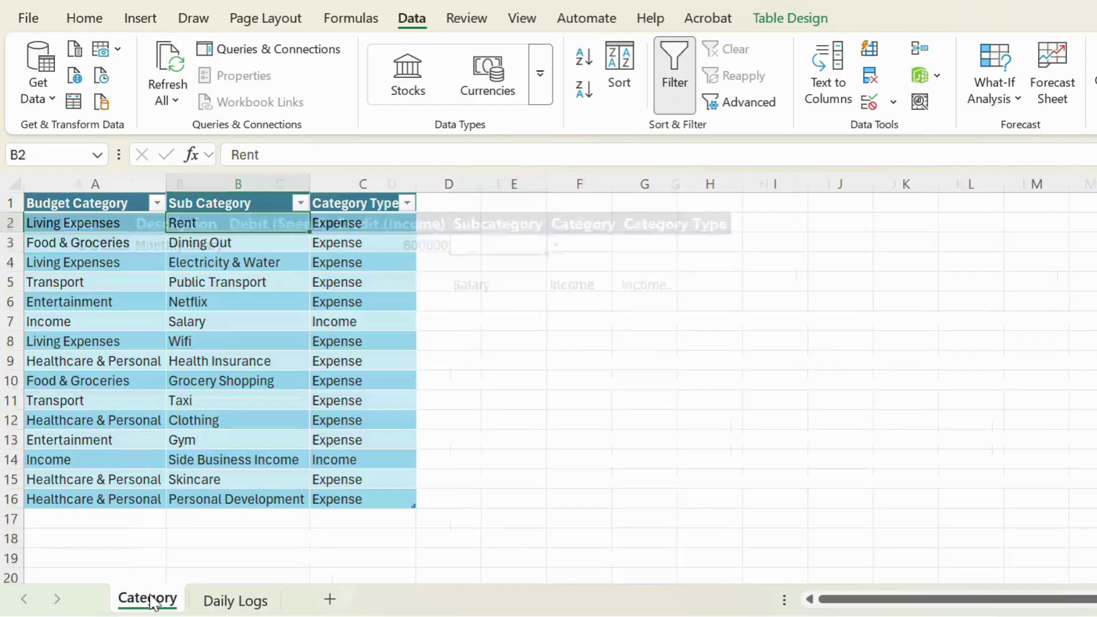
Choose Salary as the subcategory for the Monthly Salary entry in E3 on the Daily Logs sheet.
click(209, 598)
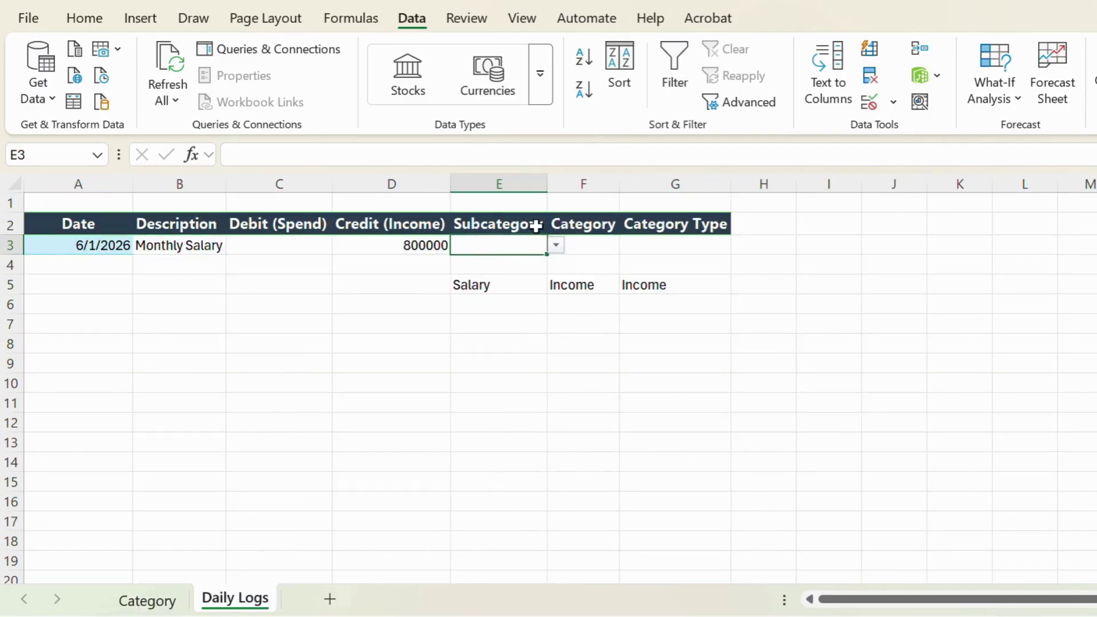
click(510, 305)
click(504, 245)
click(556, 245)
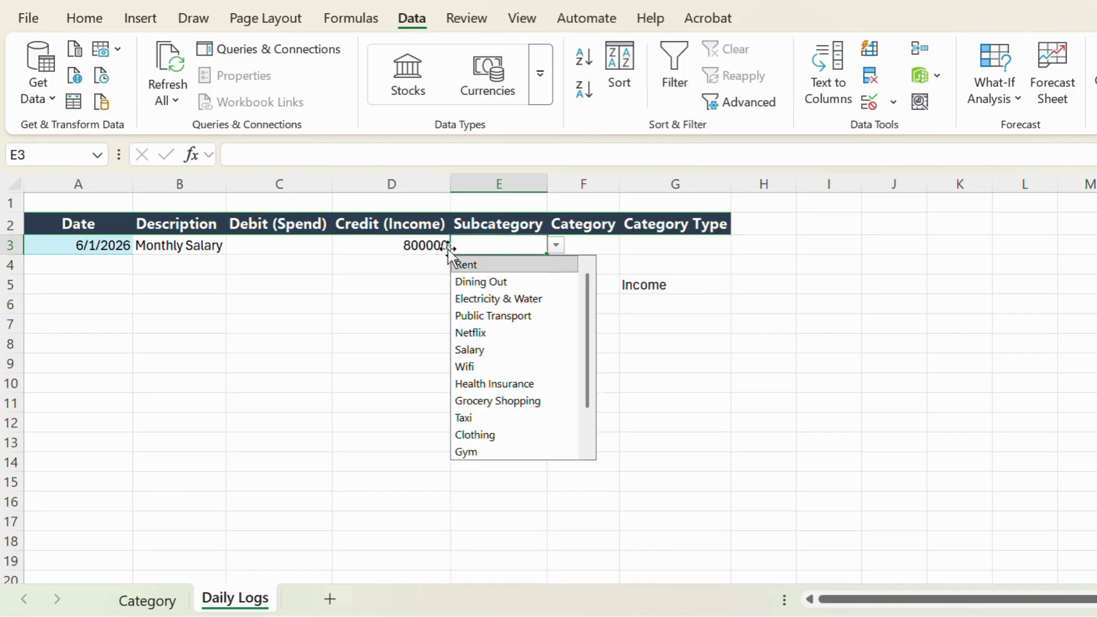
click(471, 350)
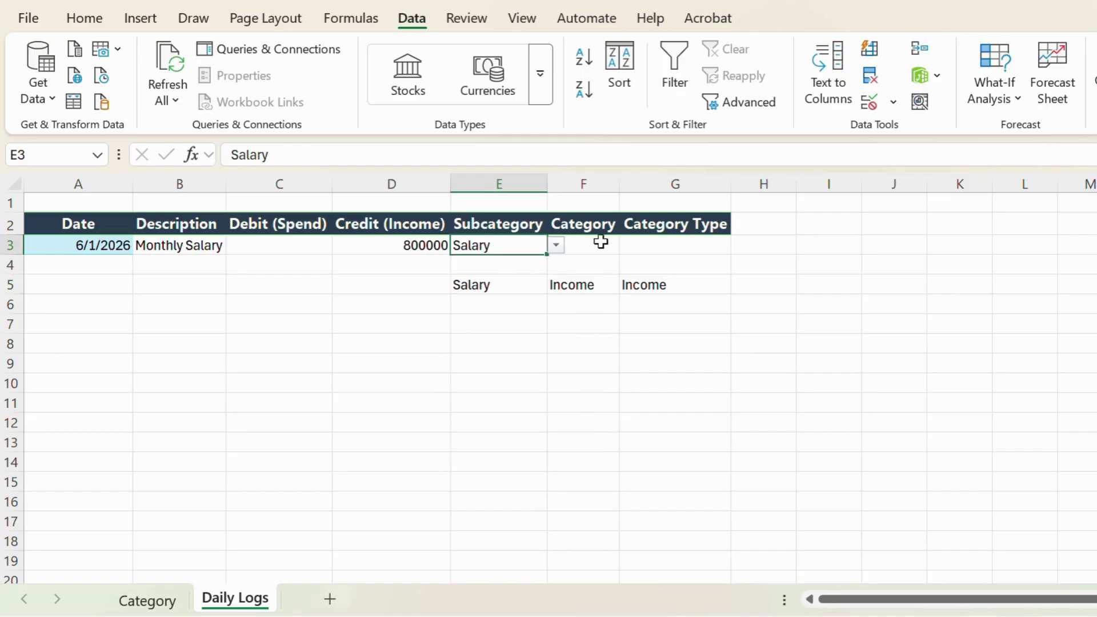
Start an XLOOKUP formula in Category cell F3 on Daily Logs with subcategory cell E3 as the lookup value.
click(578, 247)
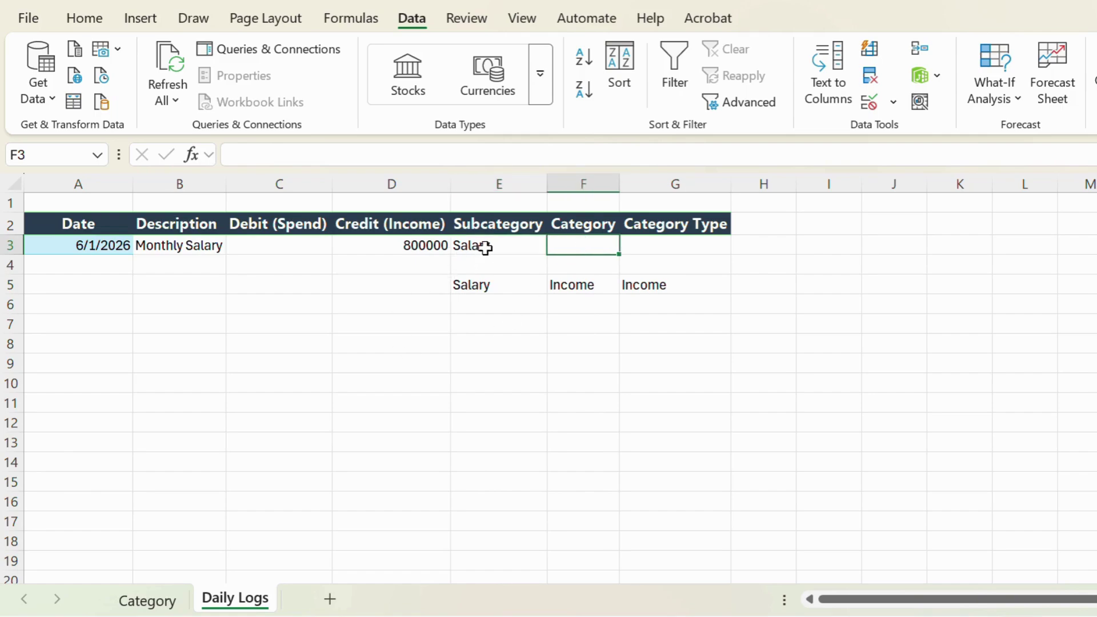
click(148, 600)
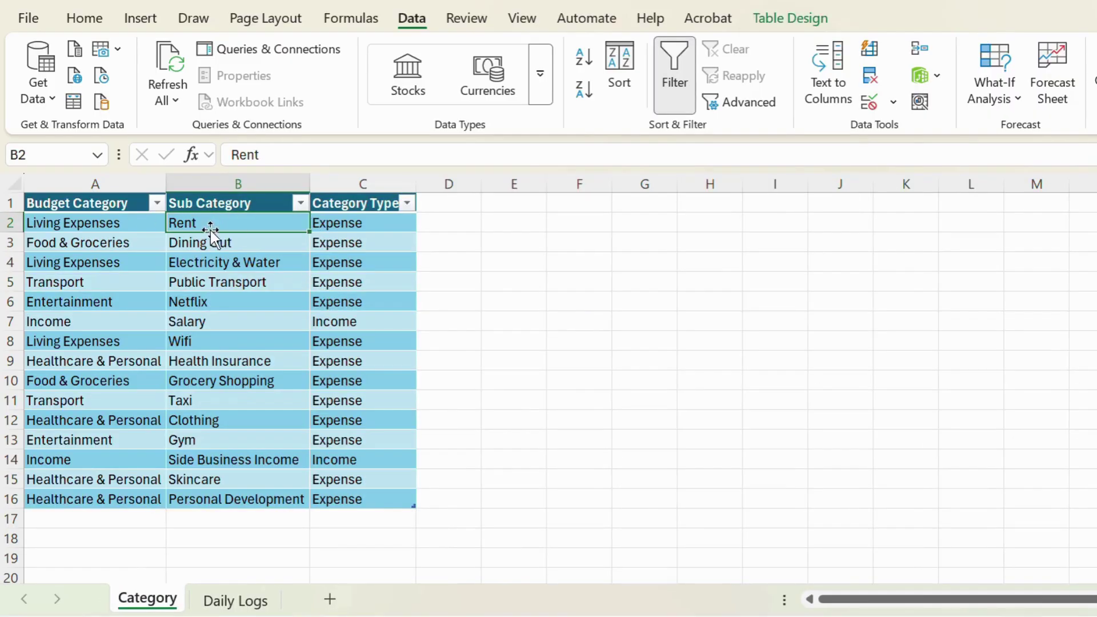
click(239, 606)
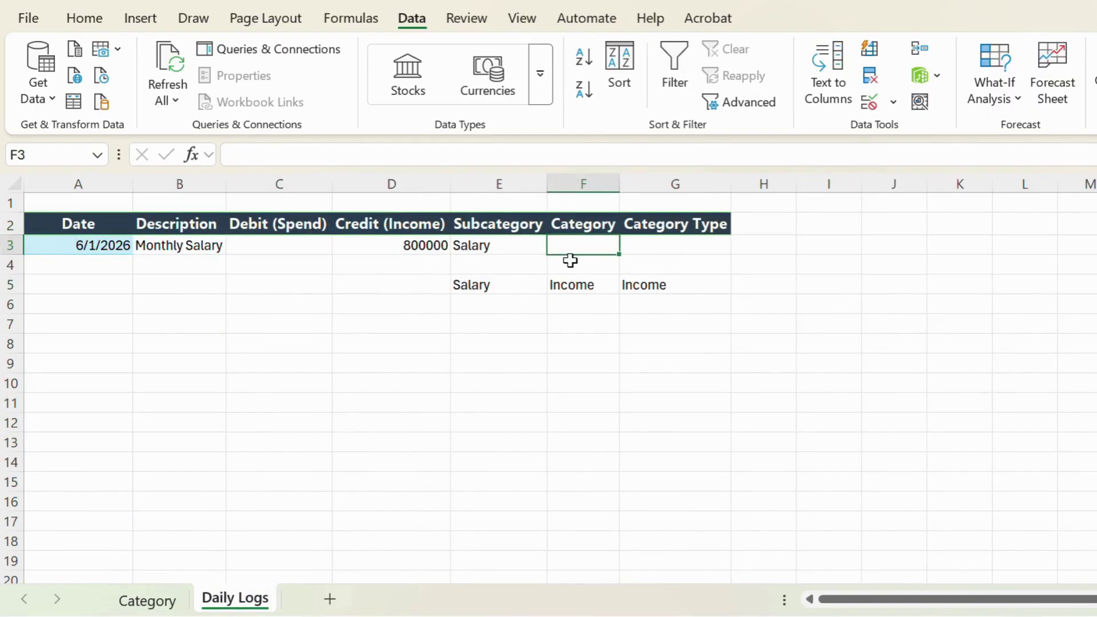
click(502, 252)
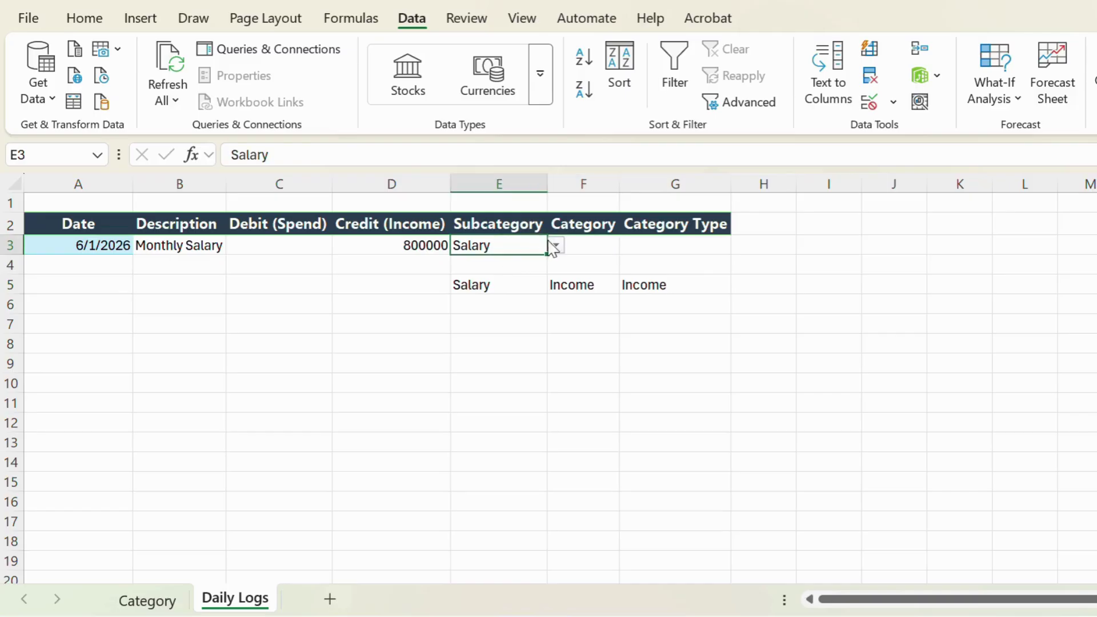
click(593, 245)
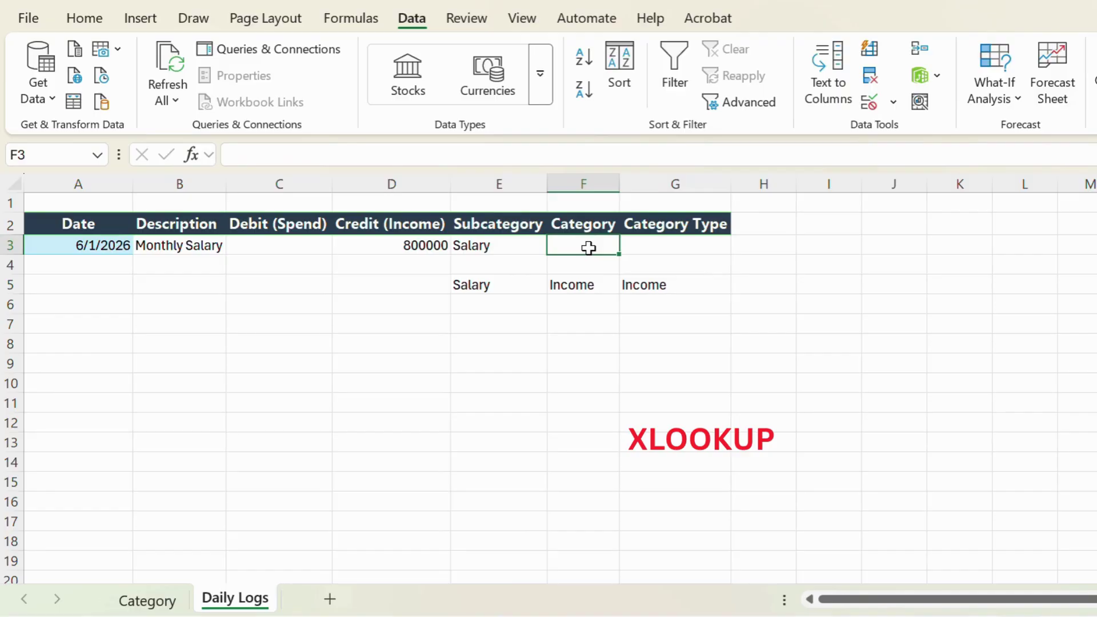
text(=)
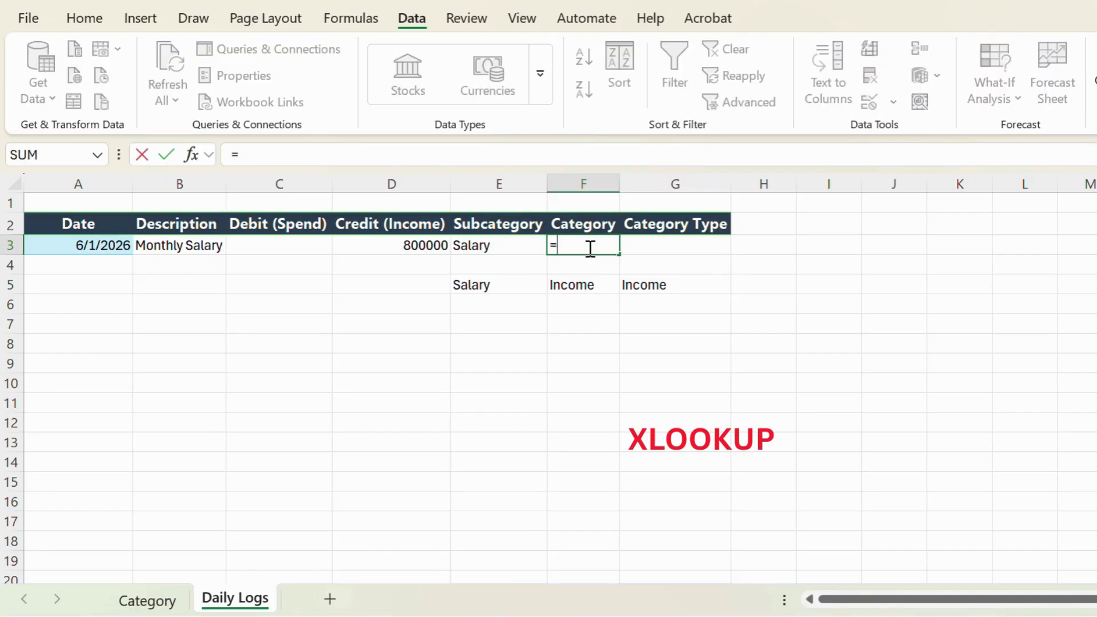
text(xl)
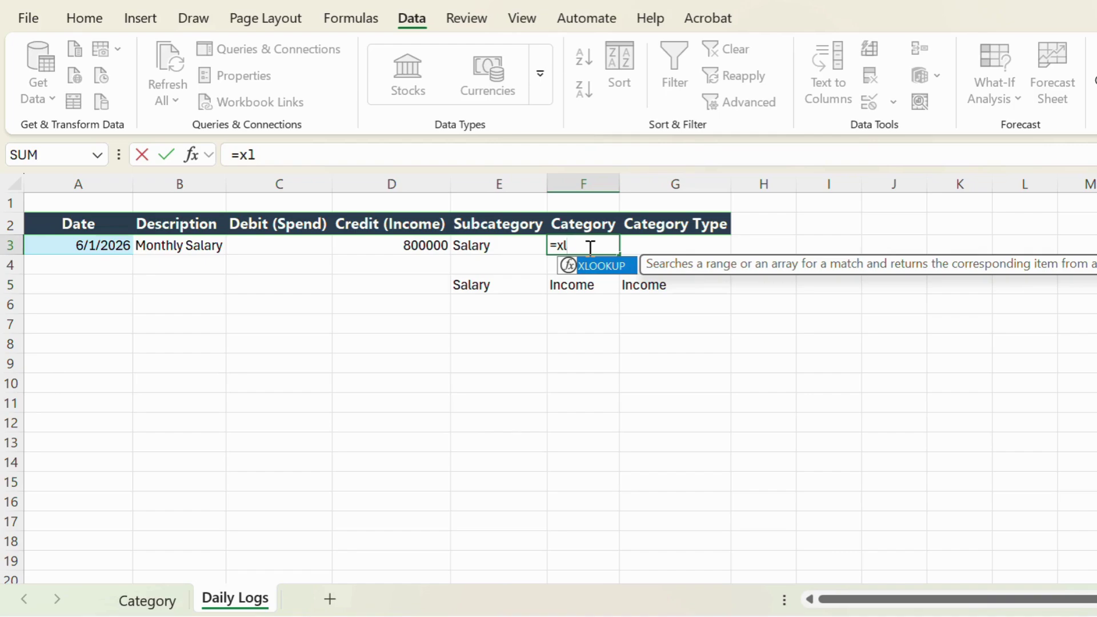
key(Tab)
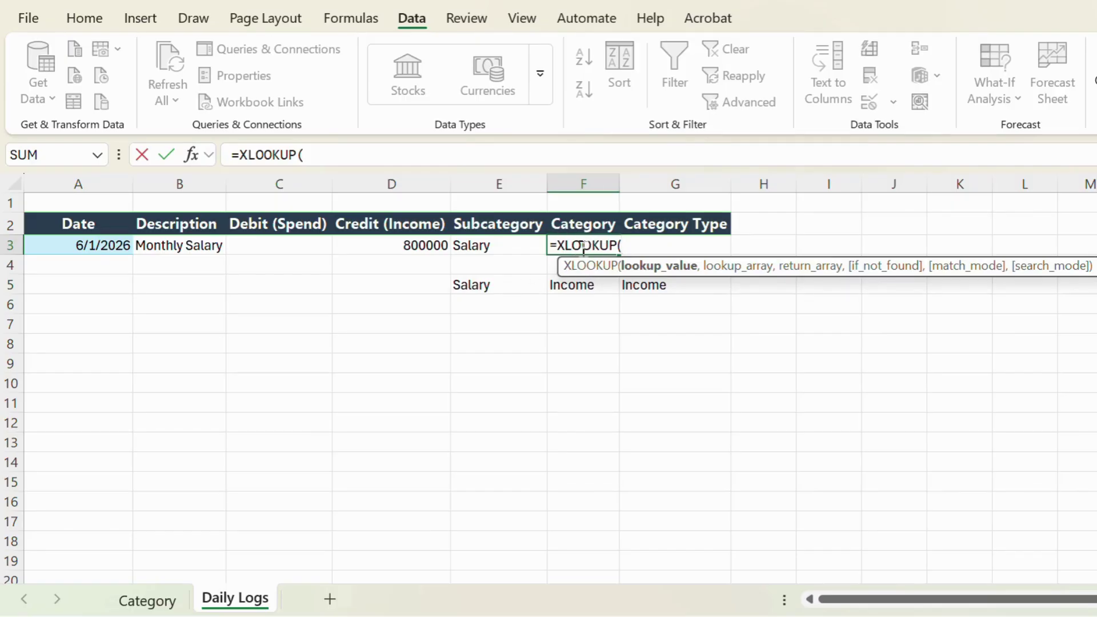
click(498, 246)
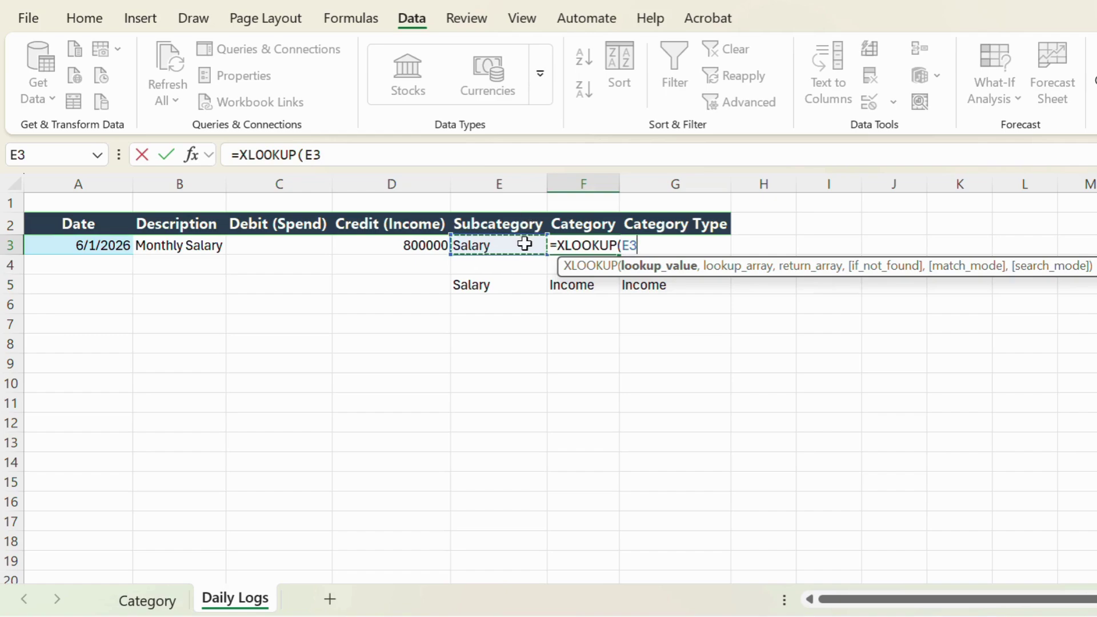
text(,)
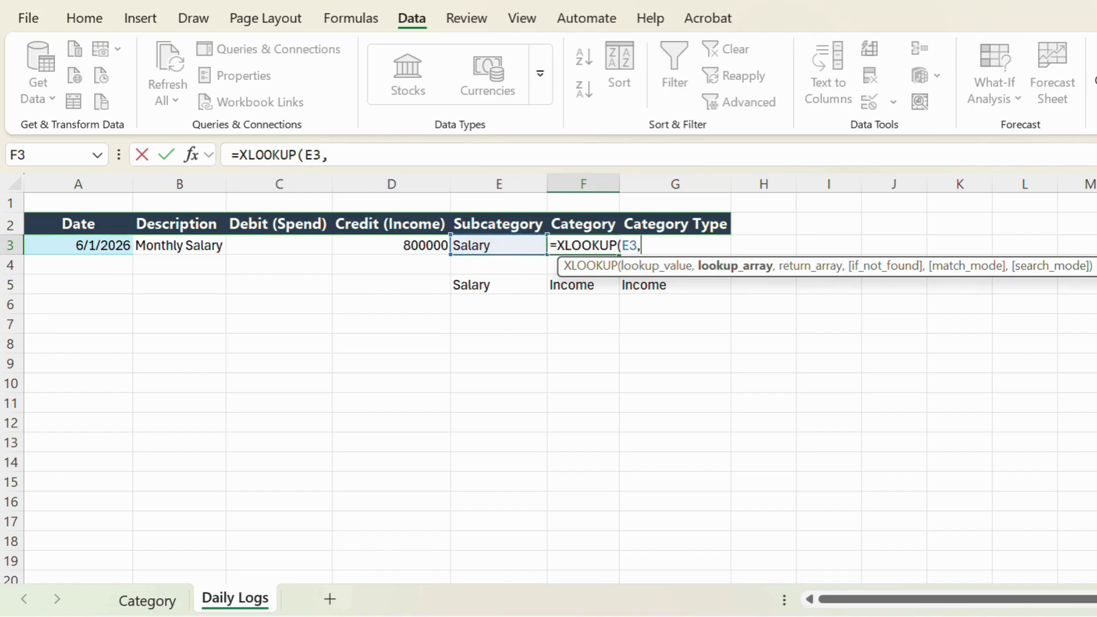
Complete F3's XLOOKUP with lookup array Category!B:B, return array Category!A:A and the not-found text "Add new Category".
click(162, 598)
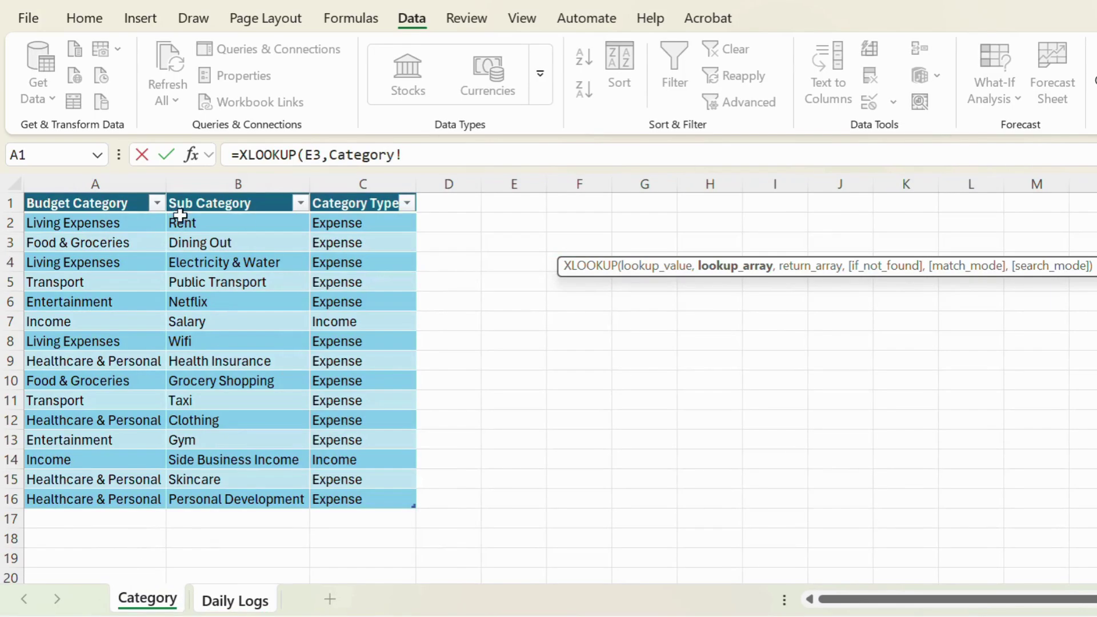
click(232, 182)
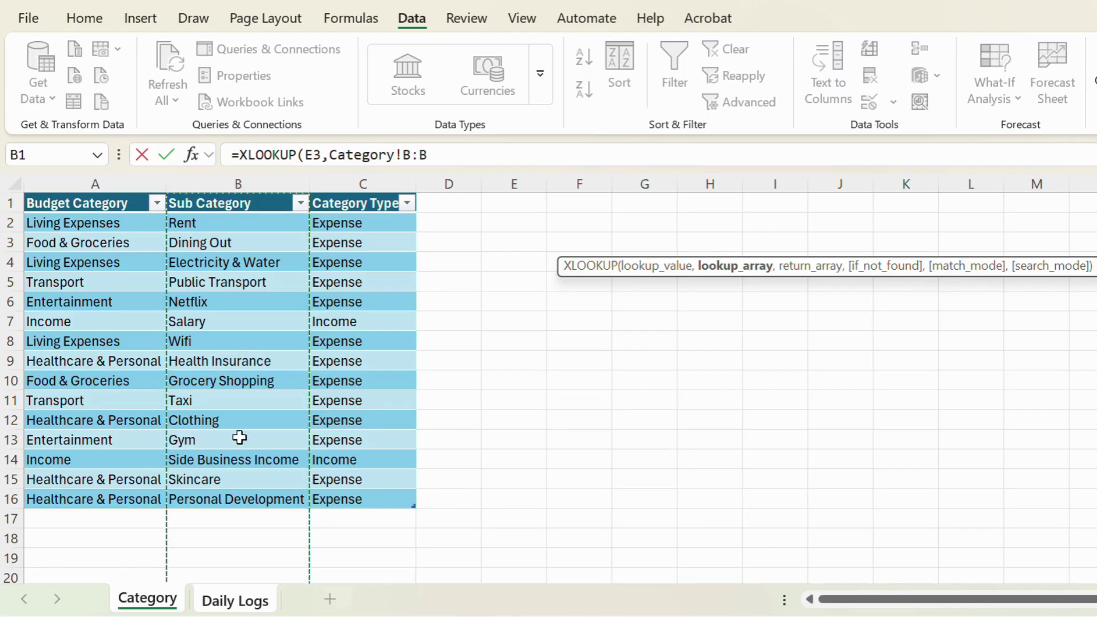
text(,)
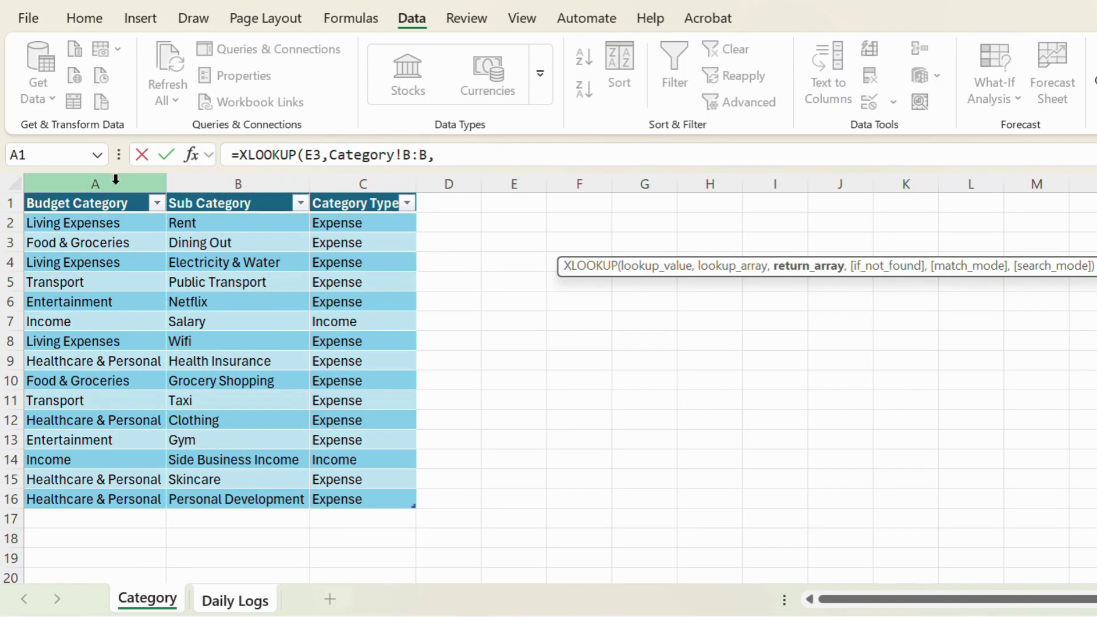
click(116, 187)
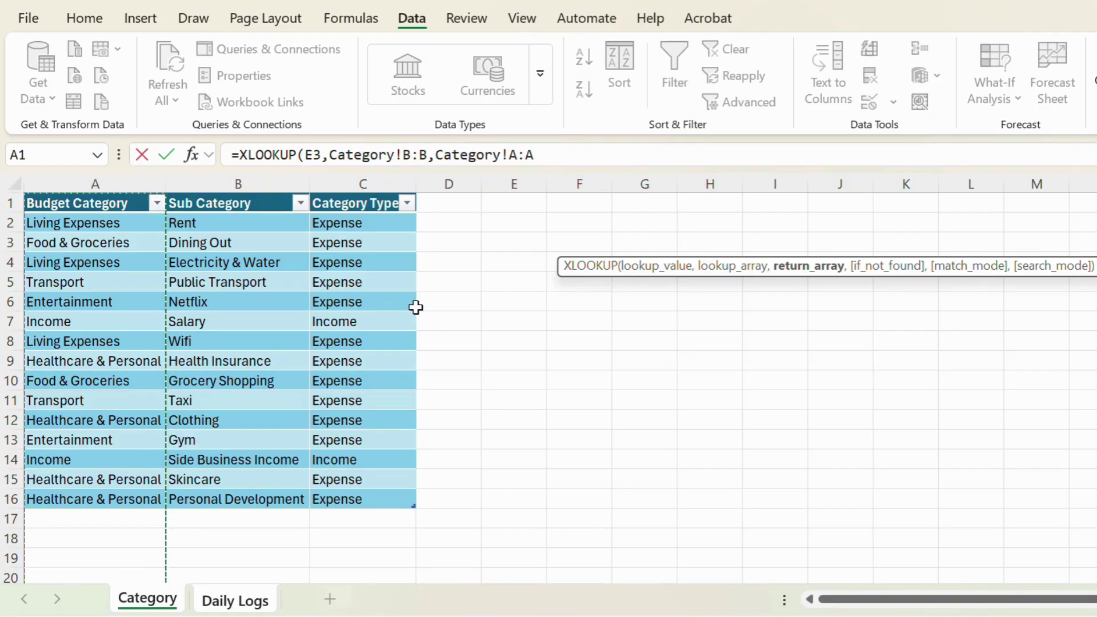
text(,"Add new Category)
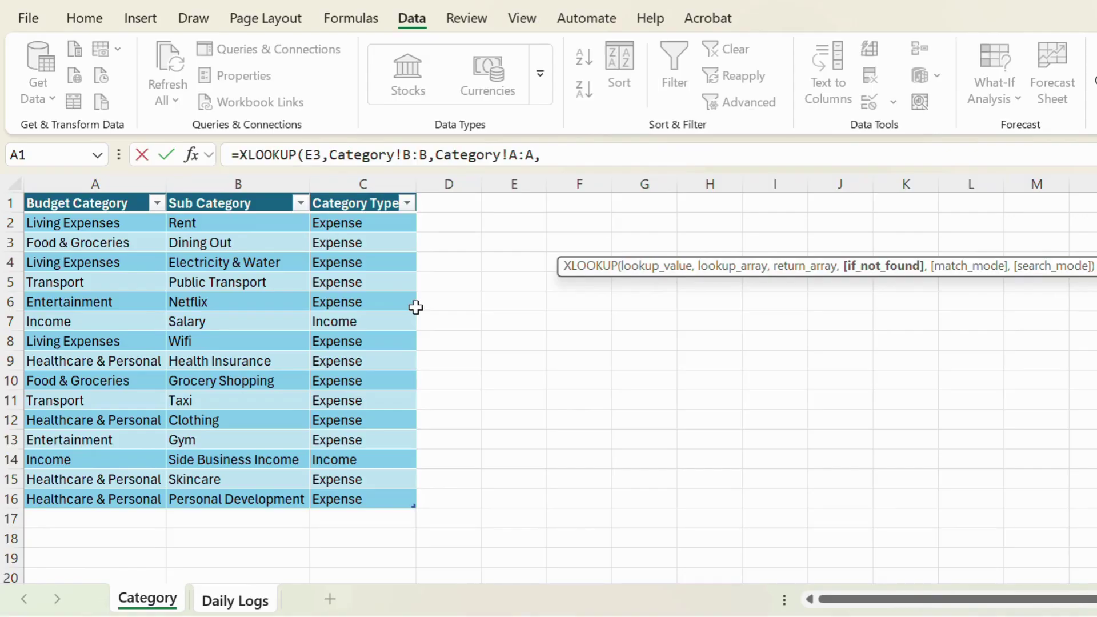
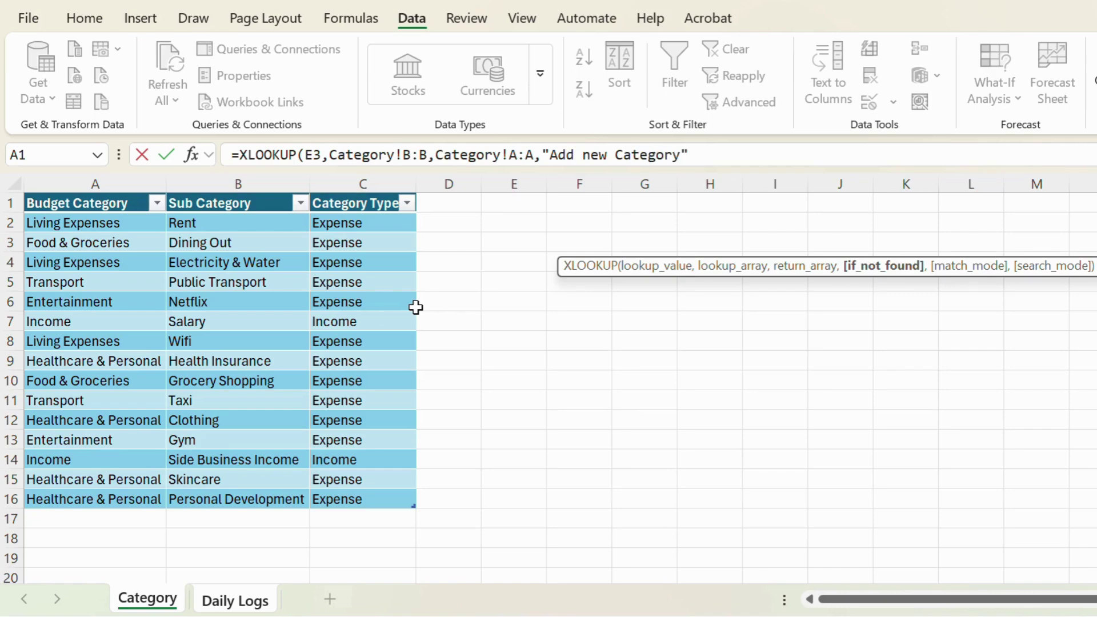
key(Return)
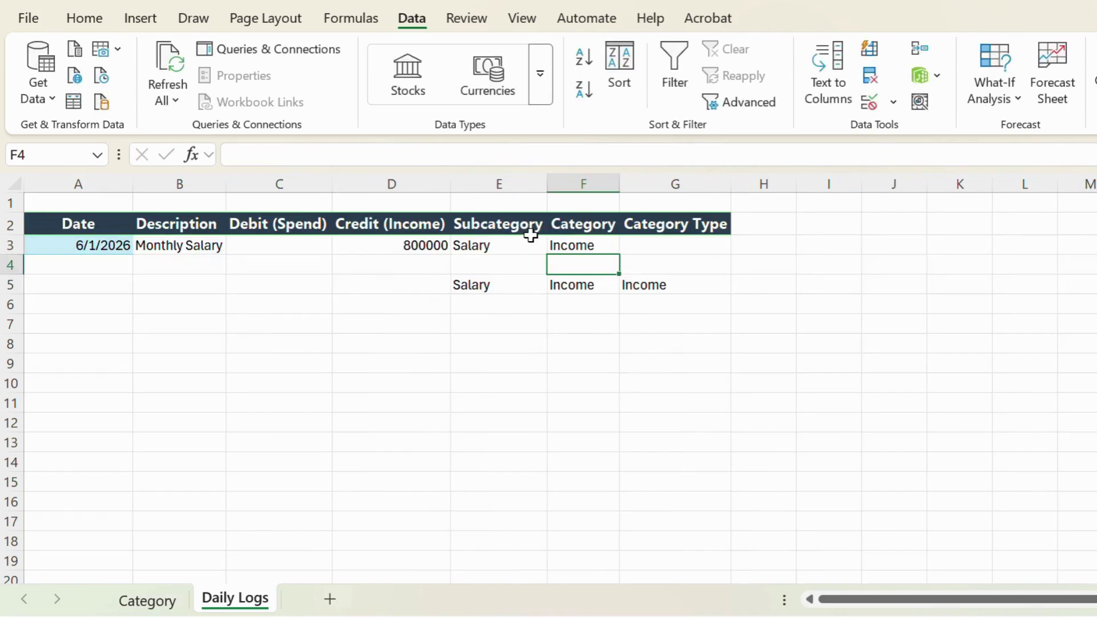
Start an XLOOKUP formula in Category Type cell G3 on Daily Logs with E3 as the lookup value.
click(502, 242)
click(598, 242)
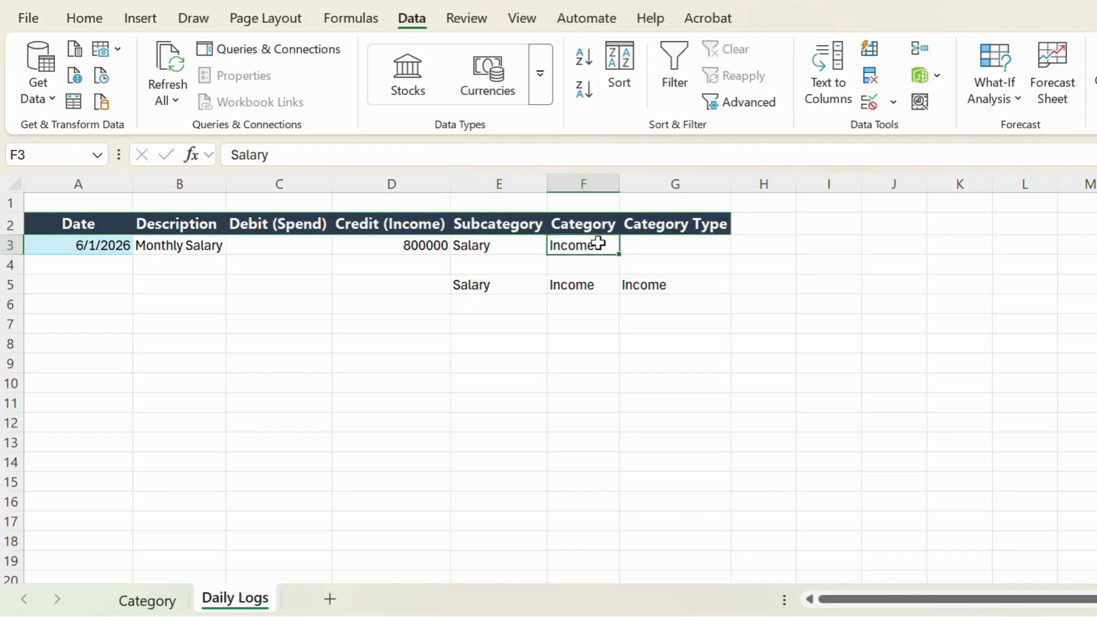
click(158, 605)
click(107, 182)
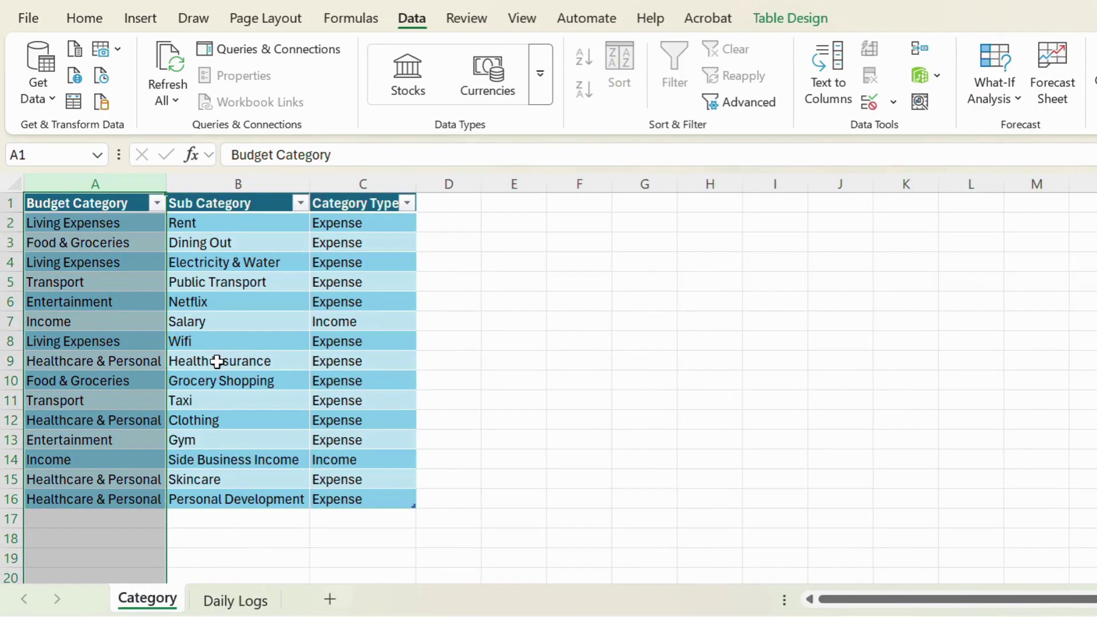
click(239, 605)
click(647, 243)
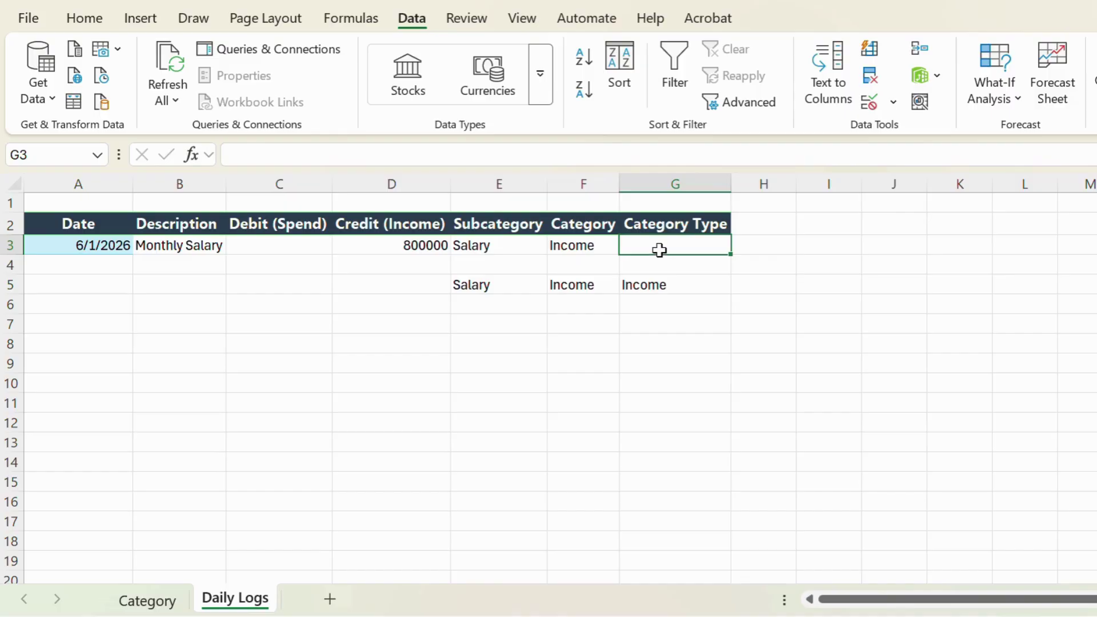
text(=xl)
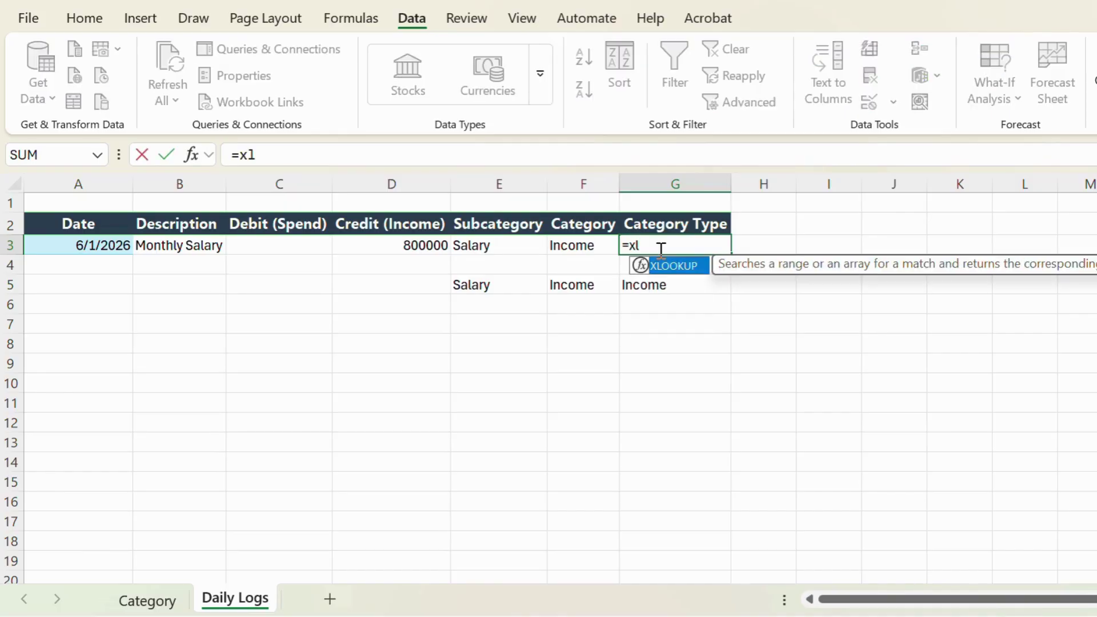
key(Tab)
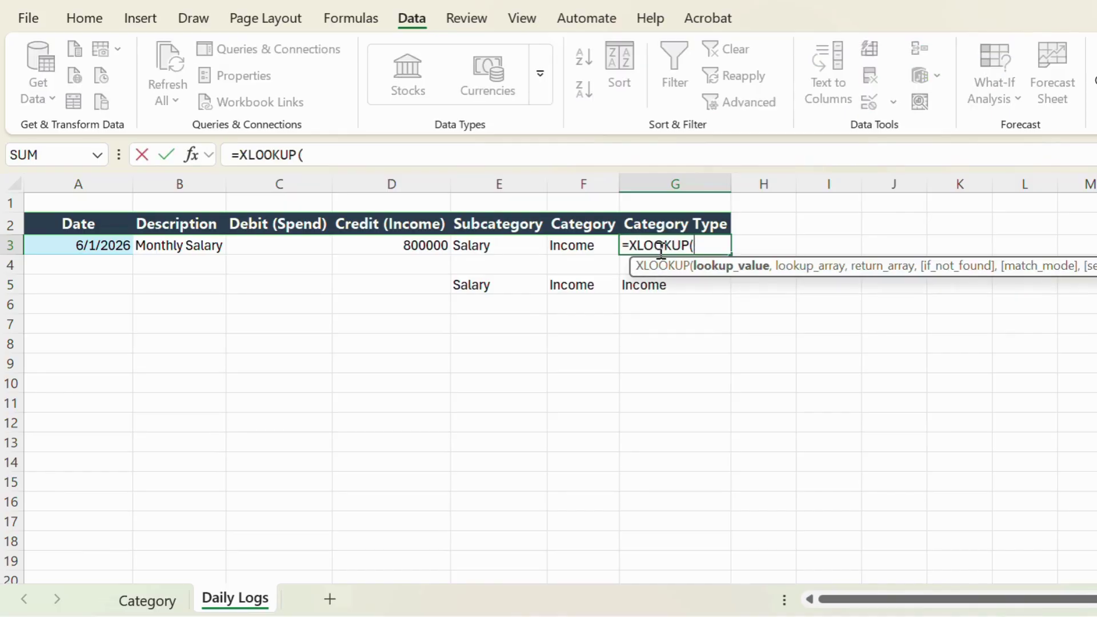
click(490, 246)
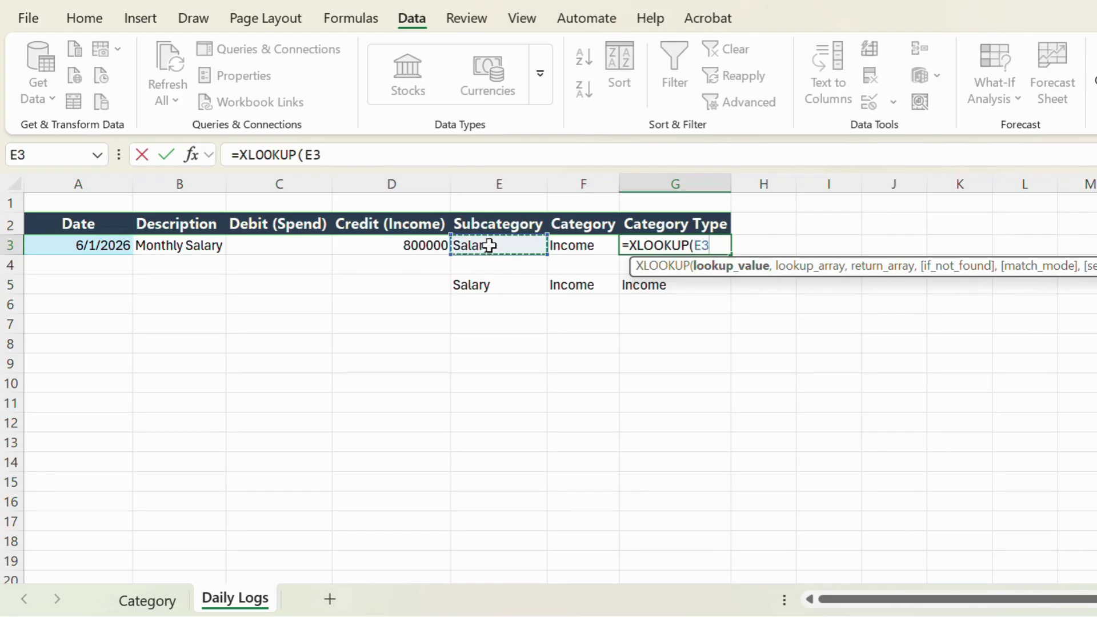
text(,)
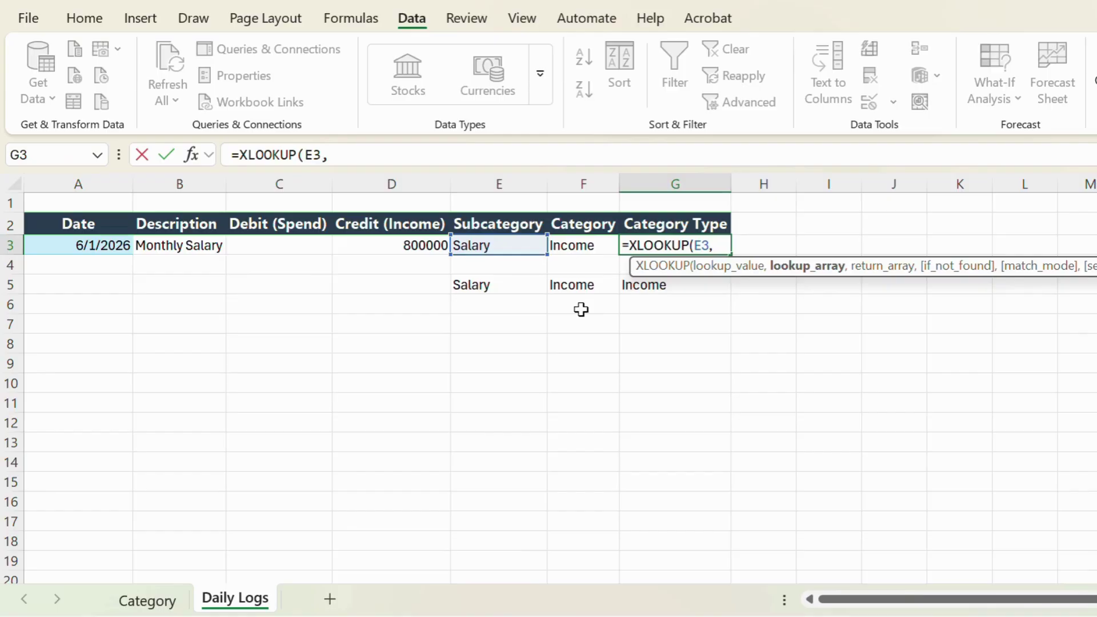
Complete G3's XLOOKUP with lookup array Category!B:B, return array Category!C:C and the not-found text "Add new Category Type".
click(147, 600)
click(256, 188)
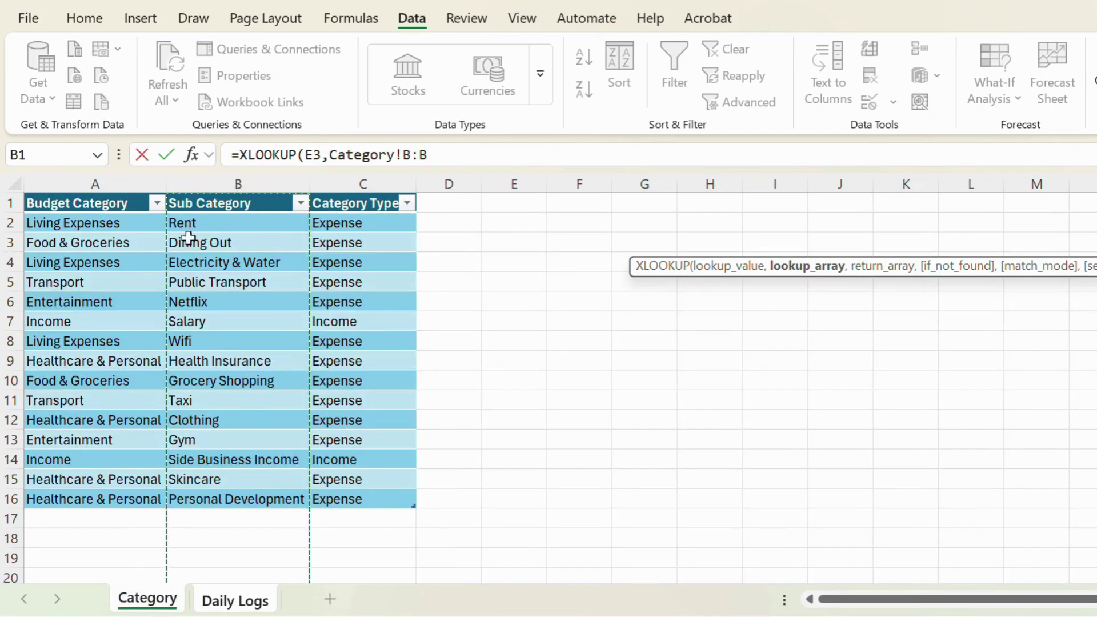
text(,)
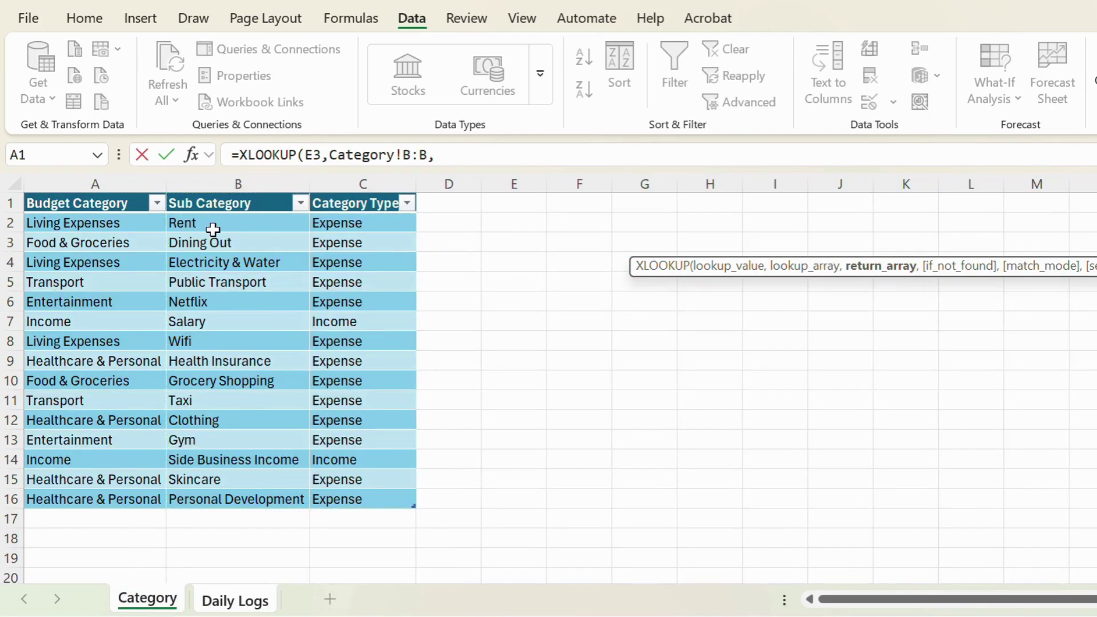
click(366, 185)
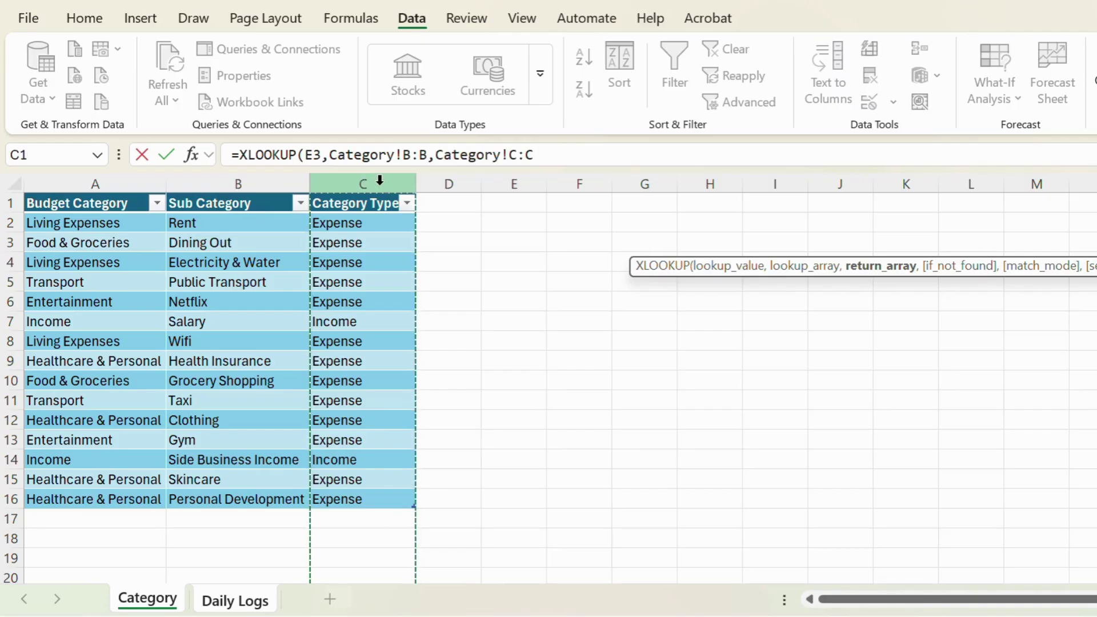
text(,"Add new Category Type)
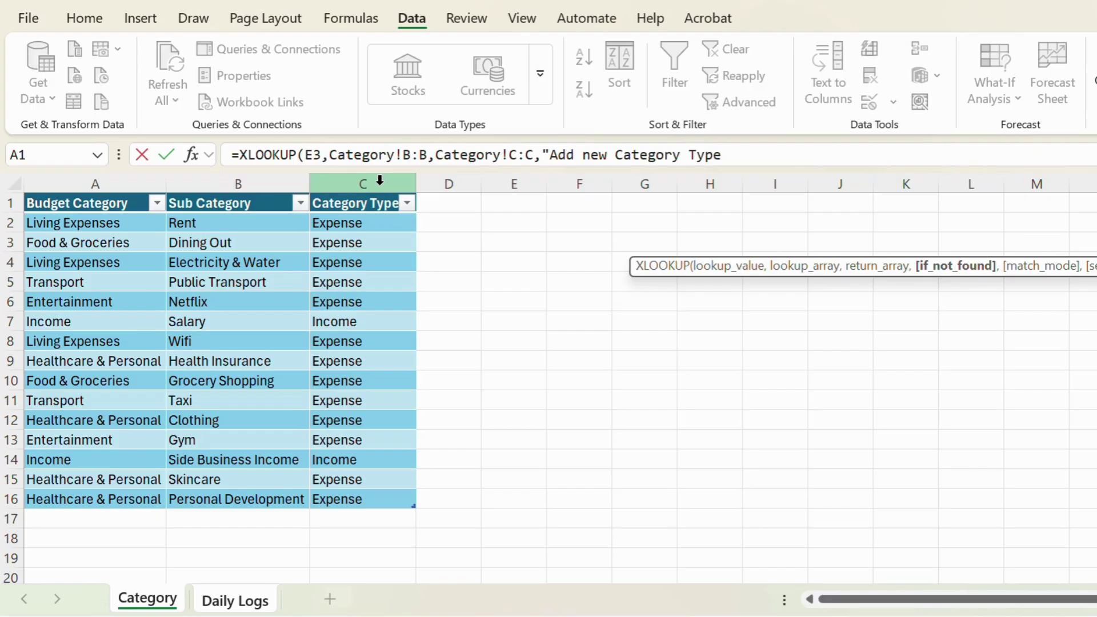
key(Return)
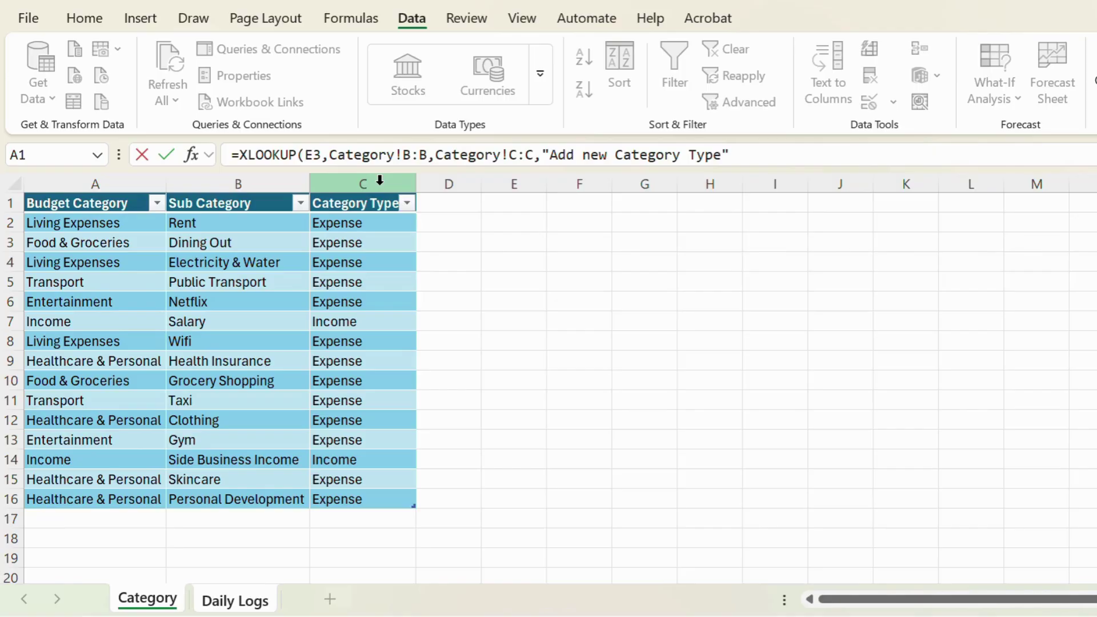
Check the Category and Category Type lookups in F3 and G3 against the subcategory in E3.
click(638, 246)
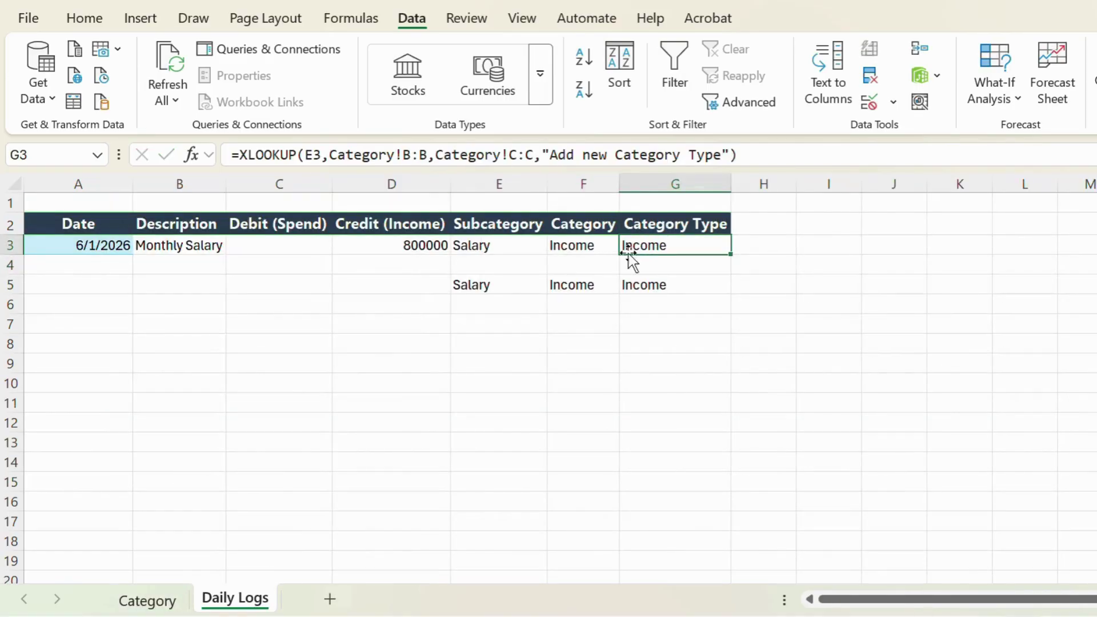
click(585, 245)
click(511, 248)
click(686, 251)
click(646, 272)
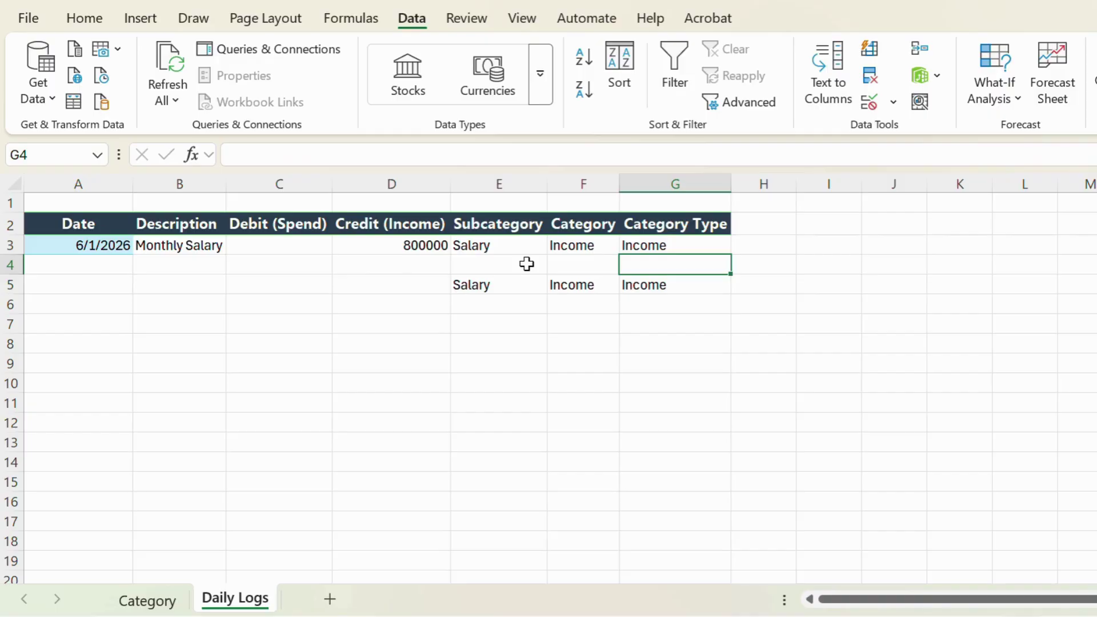
click(521, 246)
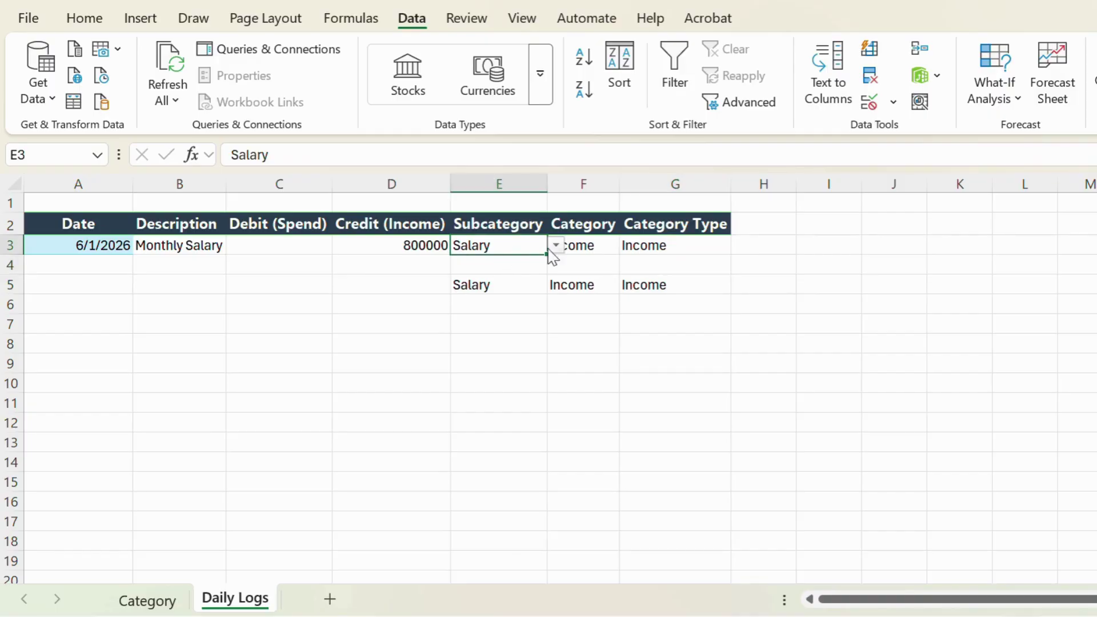
Review the XLOOKUP formulas in F3 and G3 against E3, and clear the sample values in E5:G5.
click(595, 245)
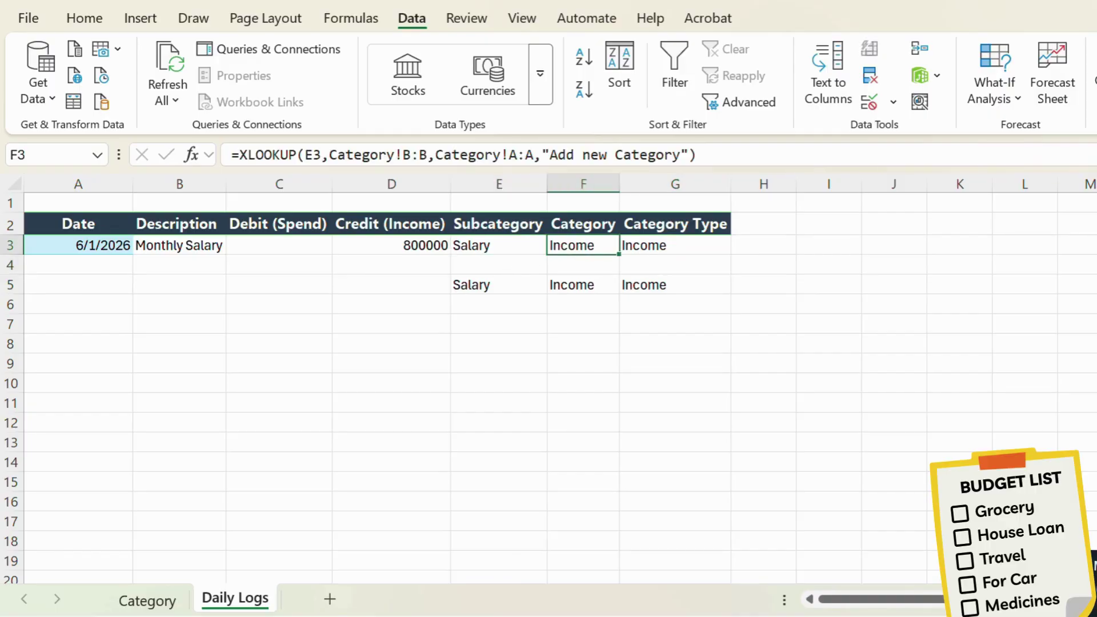
click(654, 246)
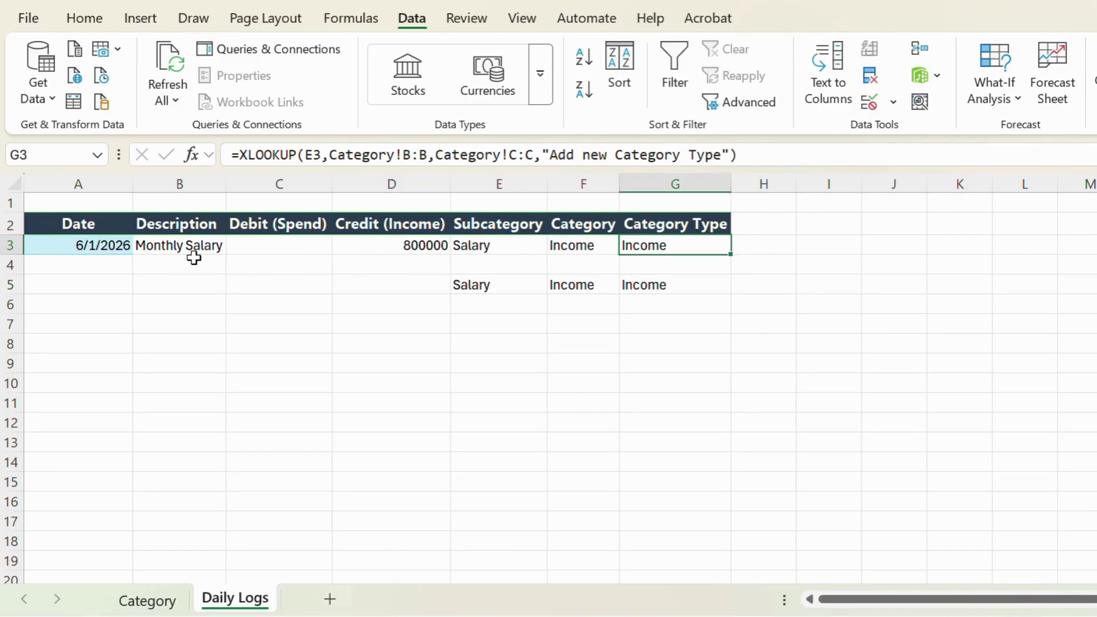
click(492, 246)
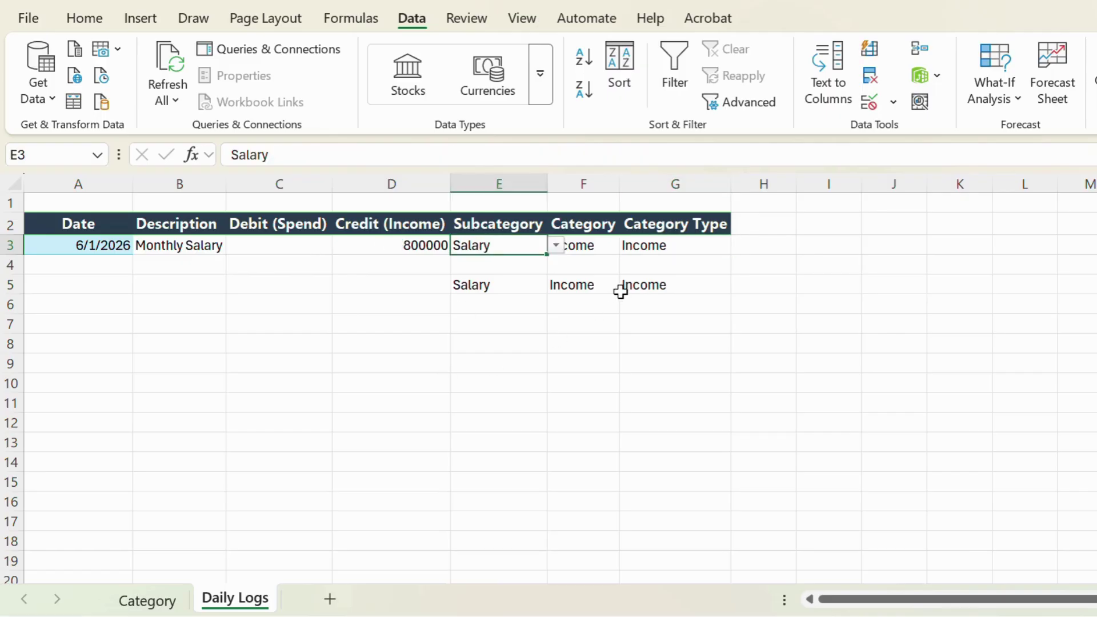
click(609, 250)
click(677, 247)
drag(486, 286, 682, 284)
key(Delete)
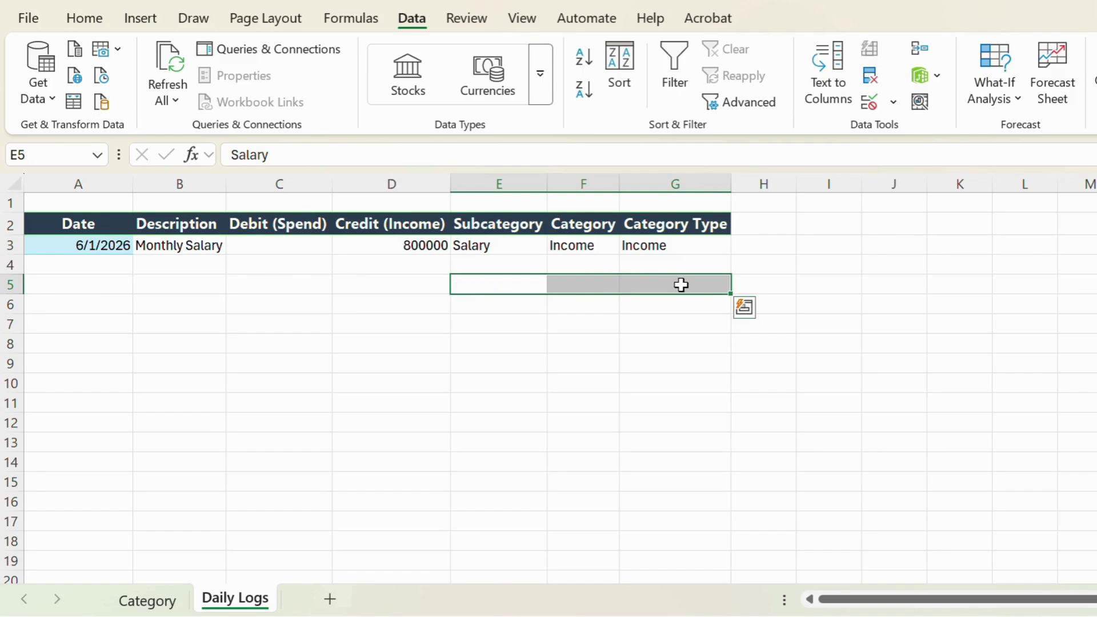
click(306, 399)
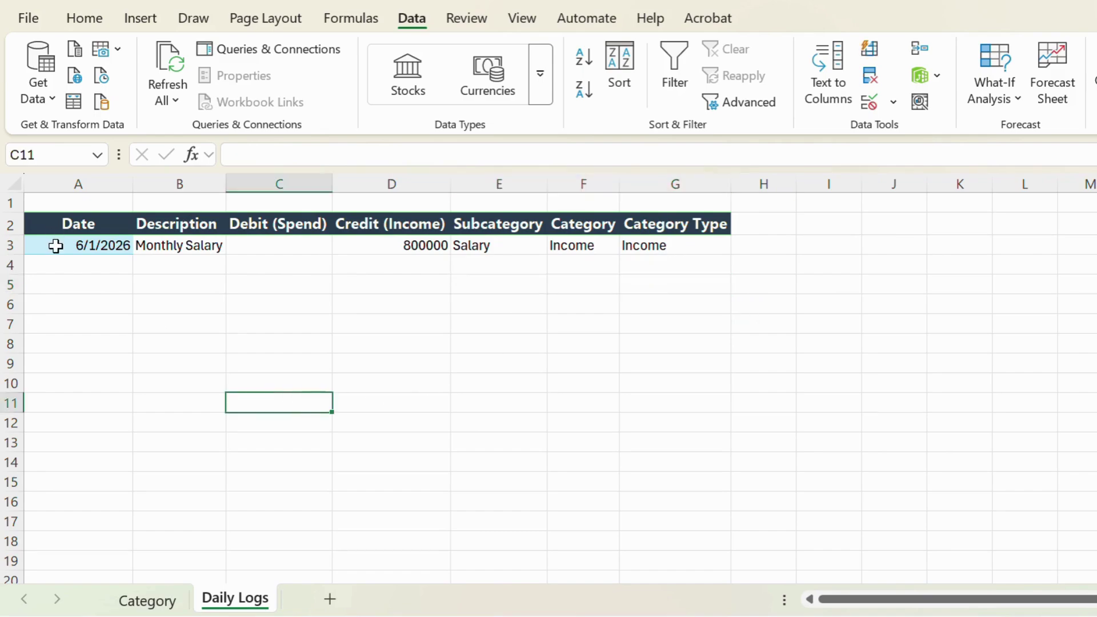
Fill the date from A3 down to A4 as an exact copy, 6/1/2026, instead of a series.
click(98, 262)
click(113, 239)
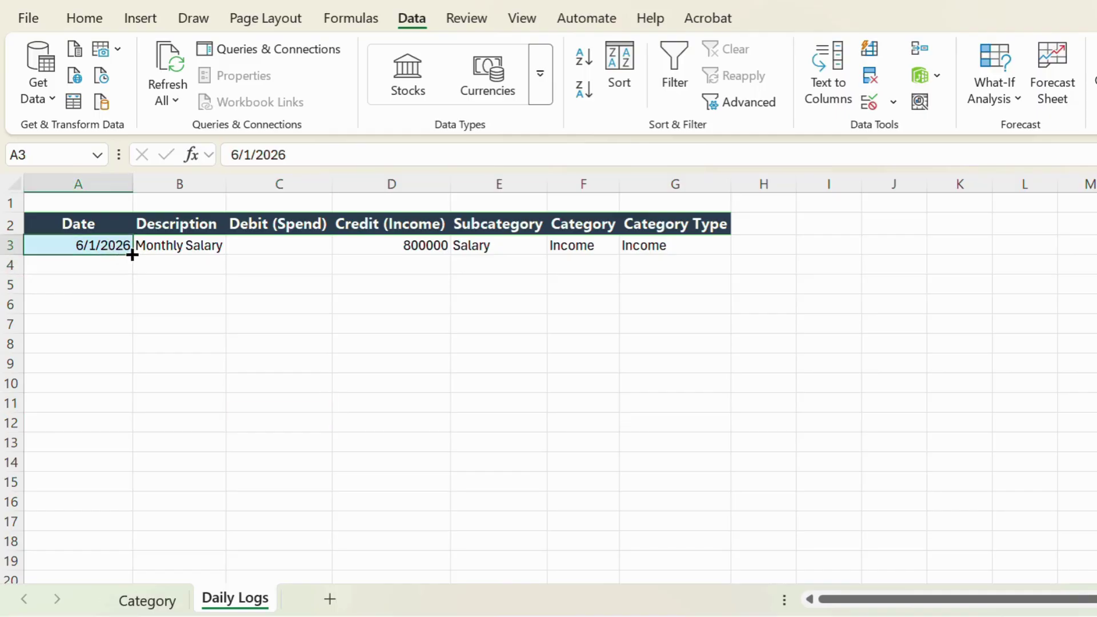
drag(132, 255, 124, 268)
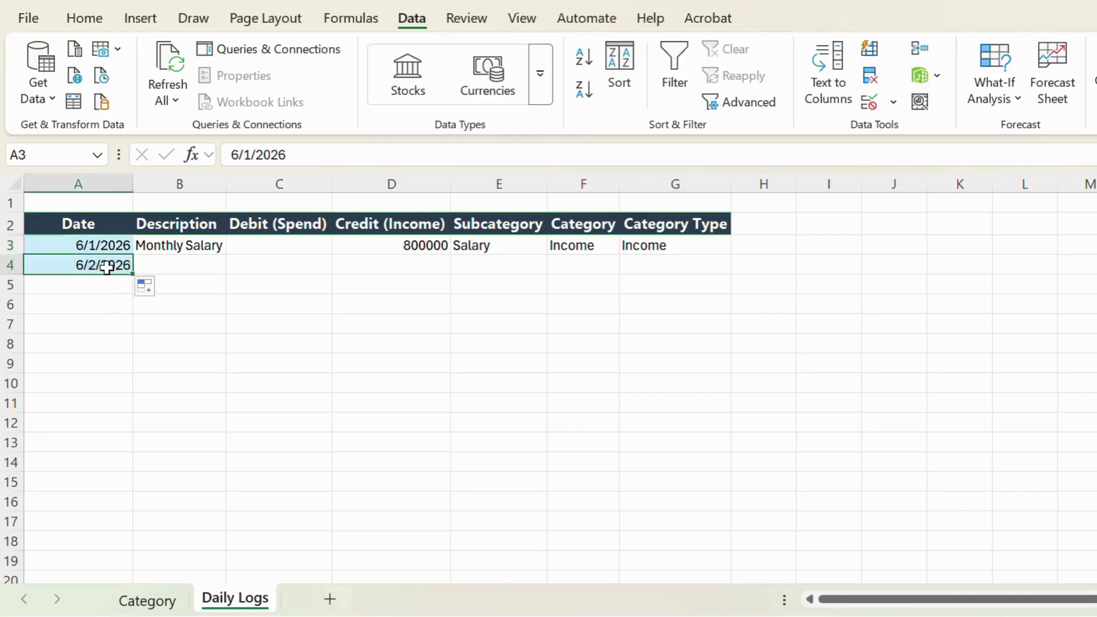
key(Return)
click(146, 287)
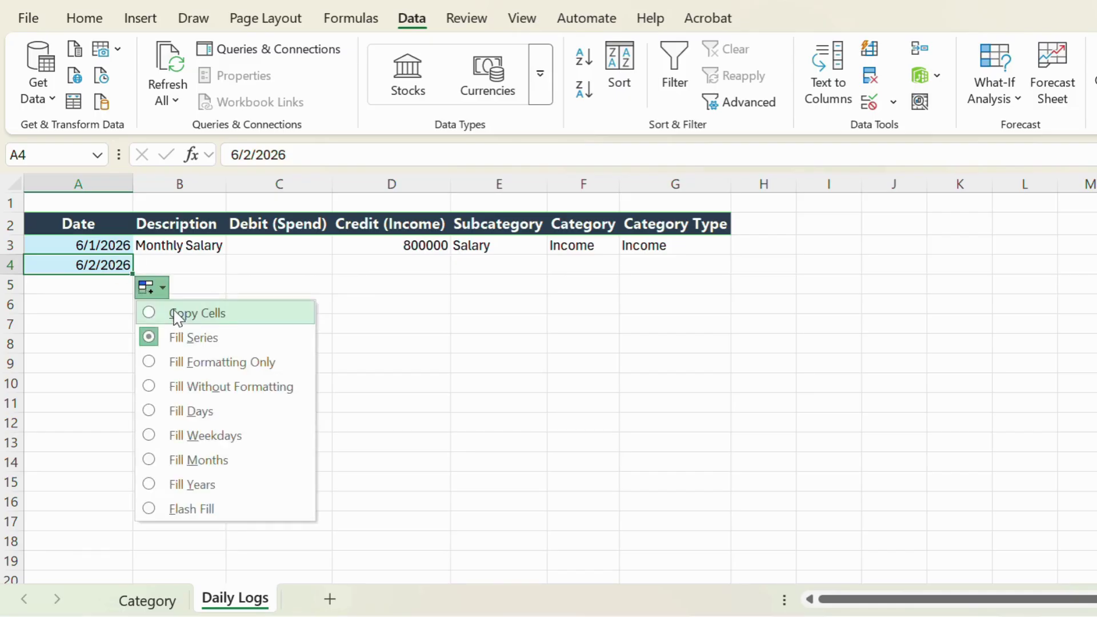
click(181, 338)
Log the second transaction with the description Book in B4 and a debit of 10000 in C4.
click(185, 268)
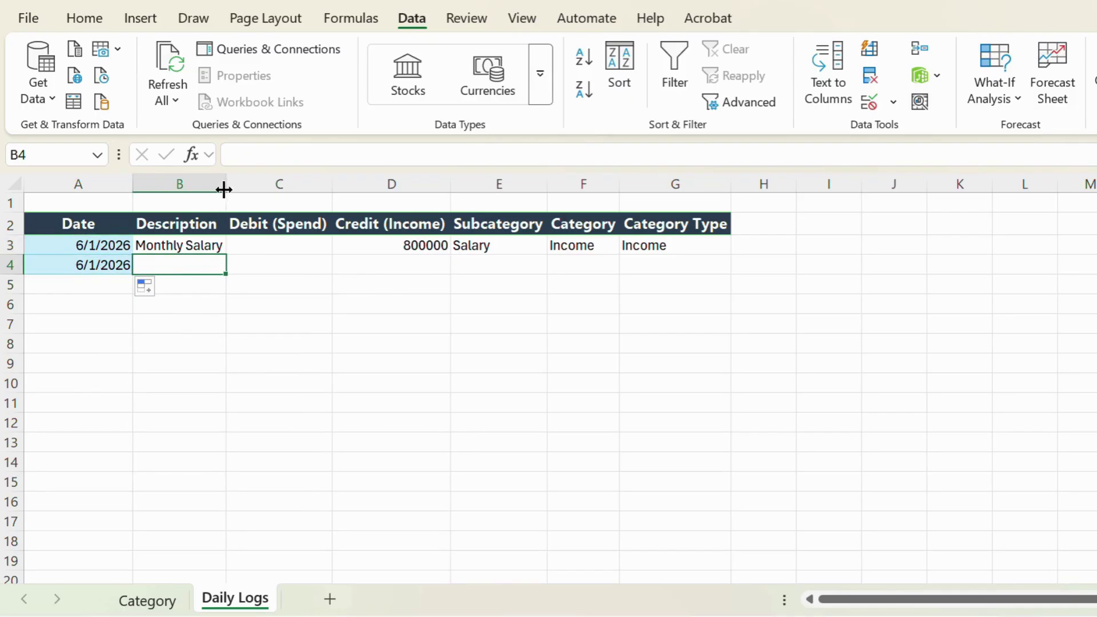
click(237, 319)
click(191, 261)
text(Book)
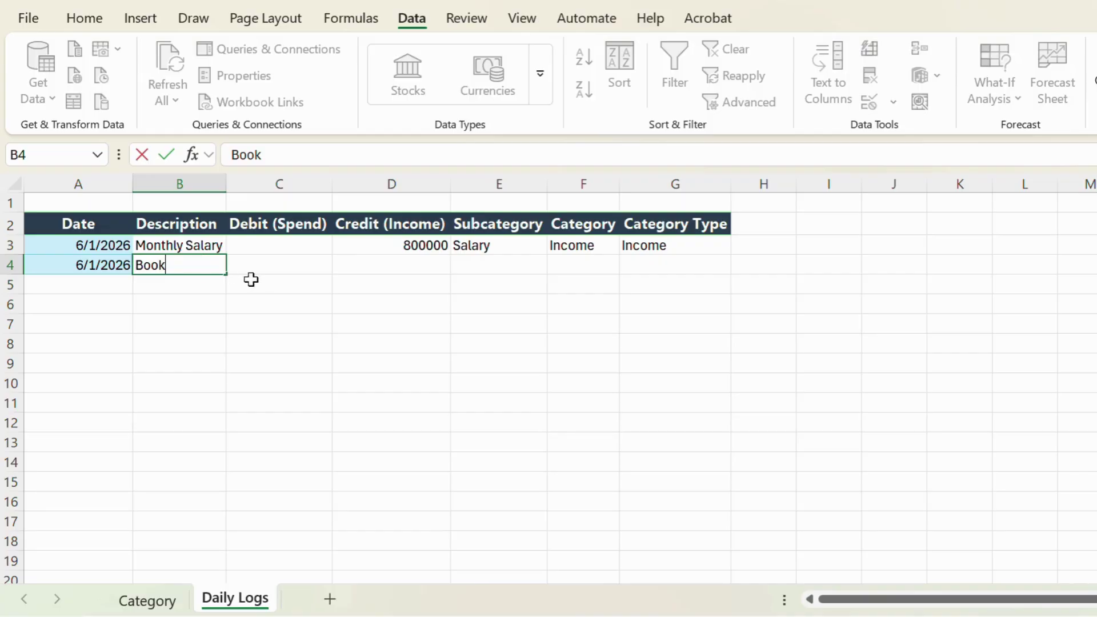
click(300, 269)
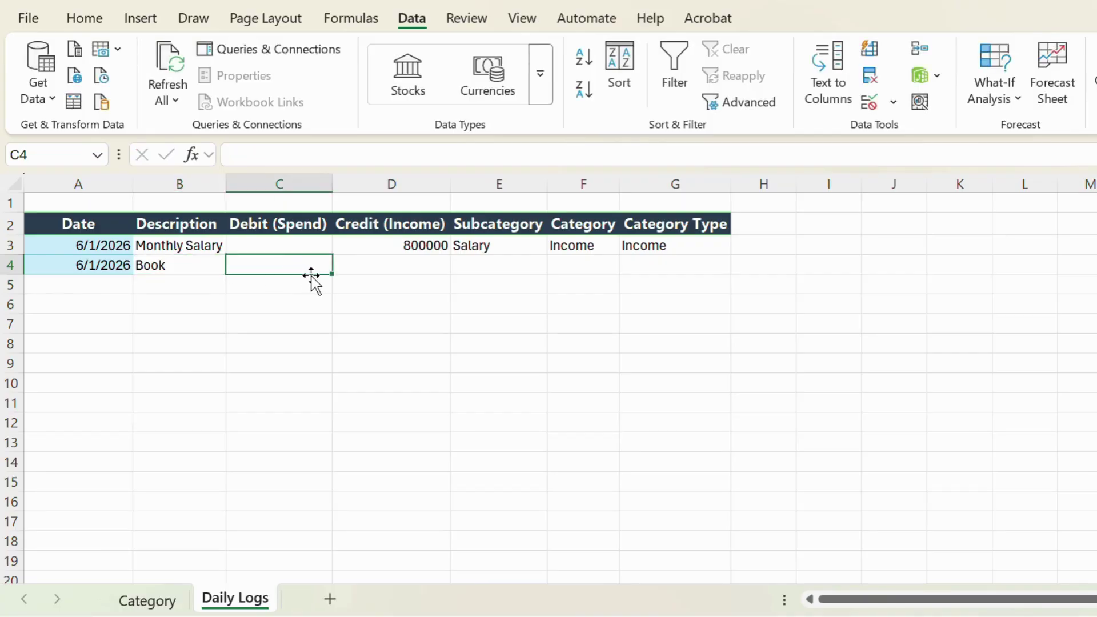
text(10000)
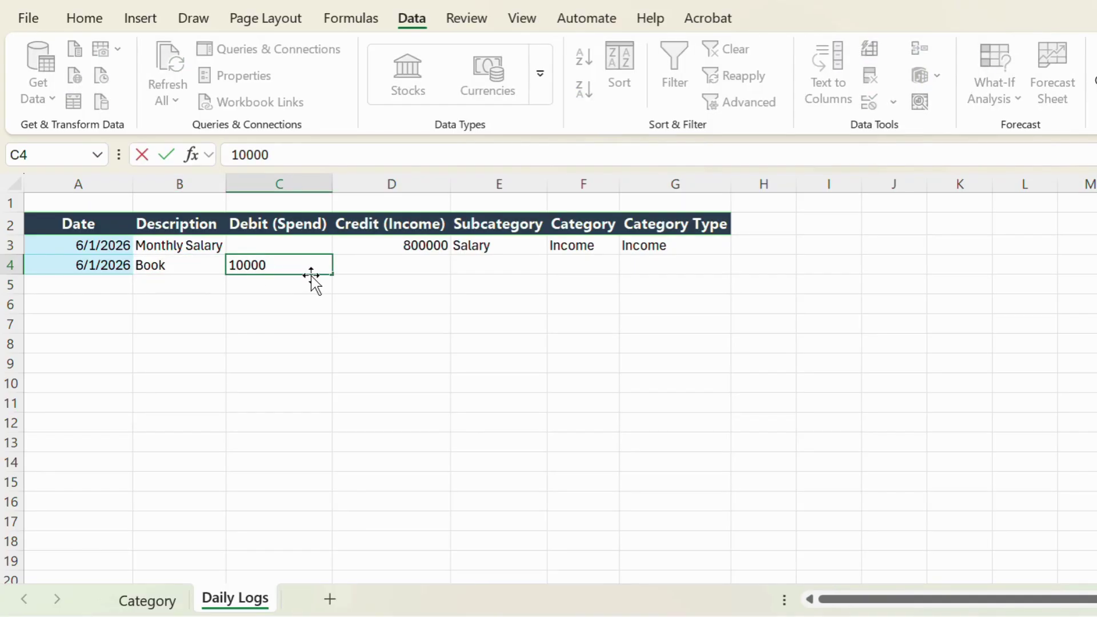
click(358, 260)
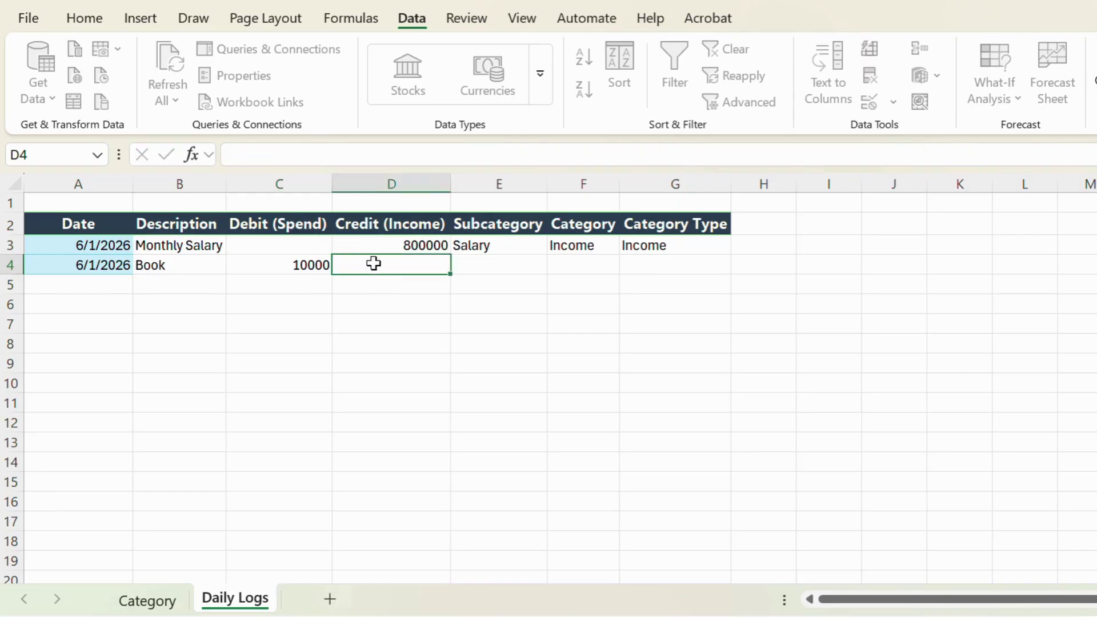
Fill the Subcategory dropdown cell E3 down into E4.
click(414, 183)
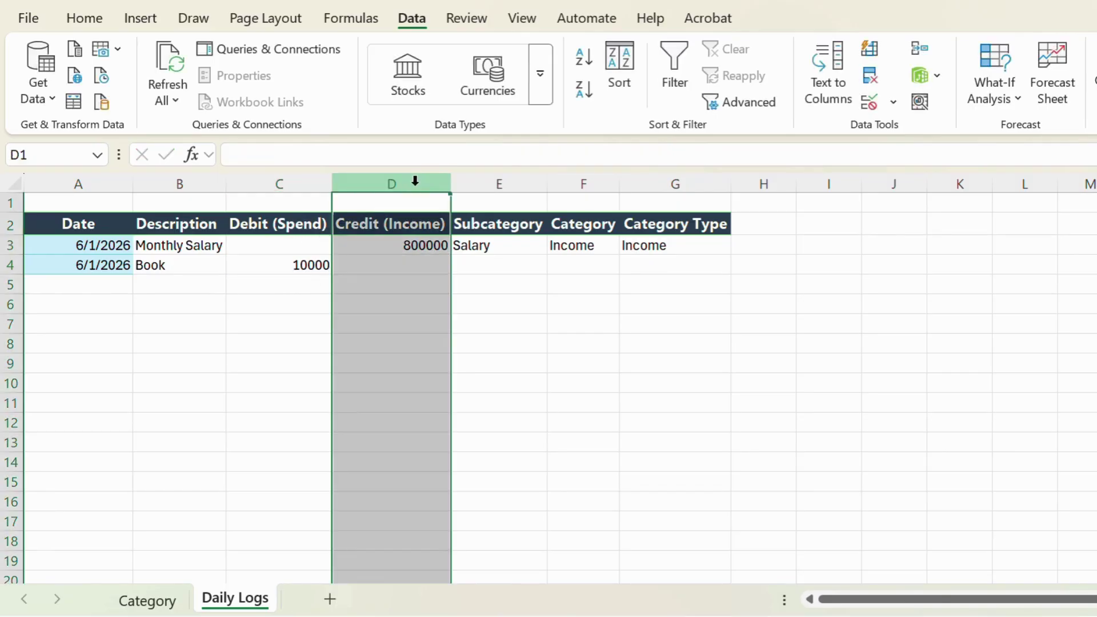
click(290, 184)
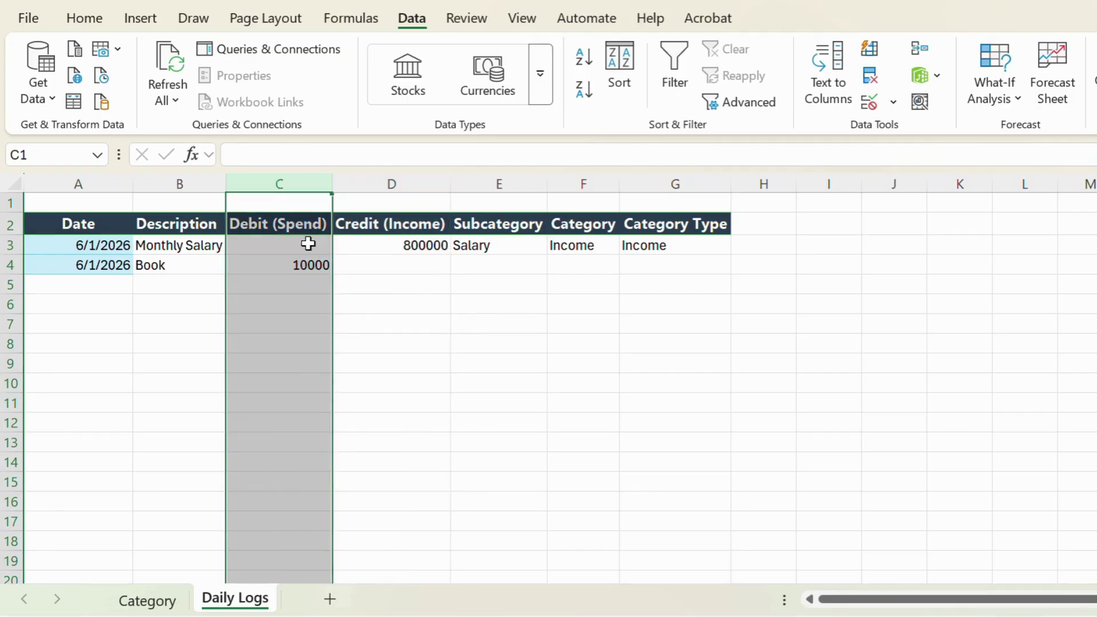
click(434, 311)
click(530, 272)
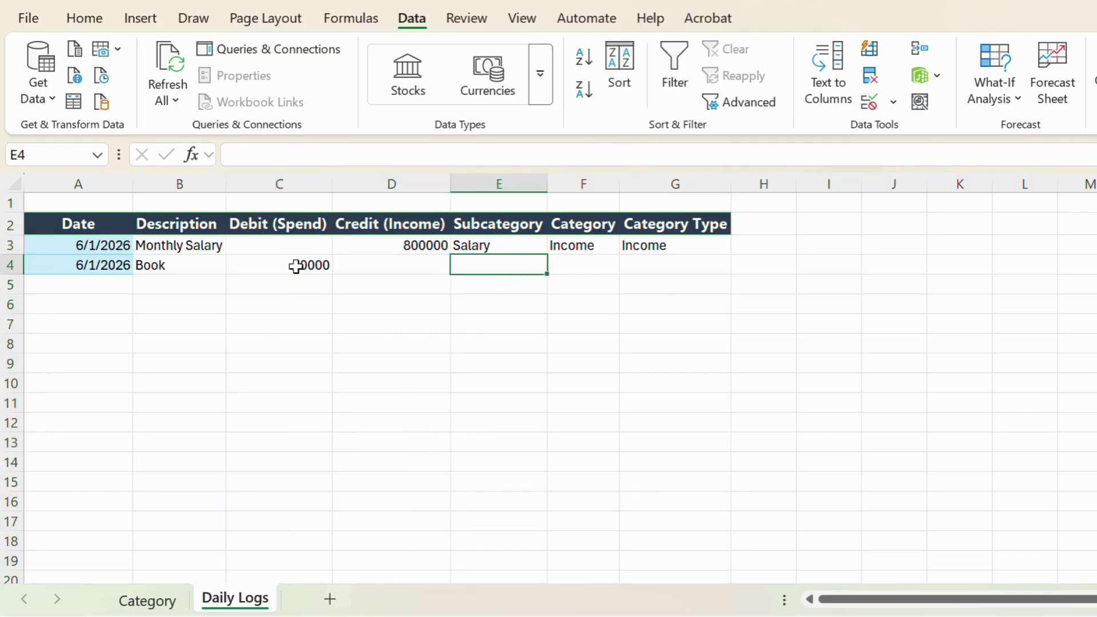
click(491, 249)
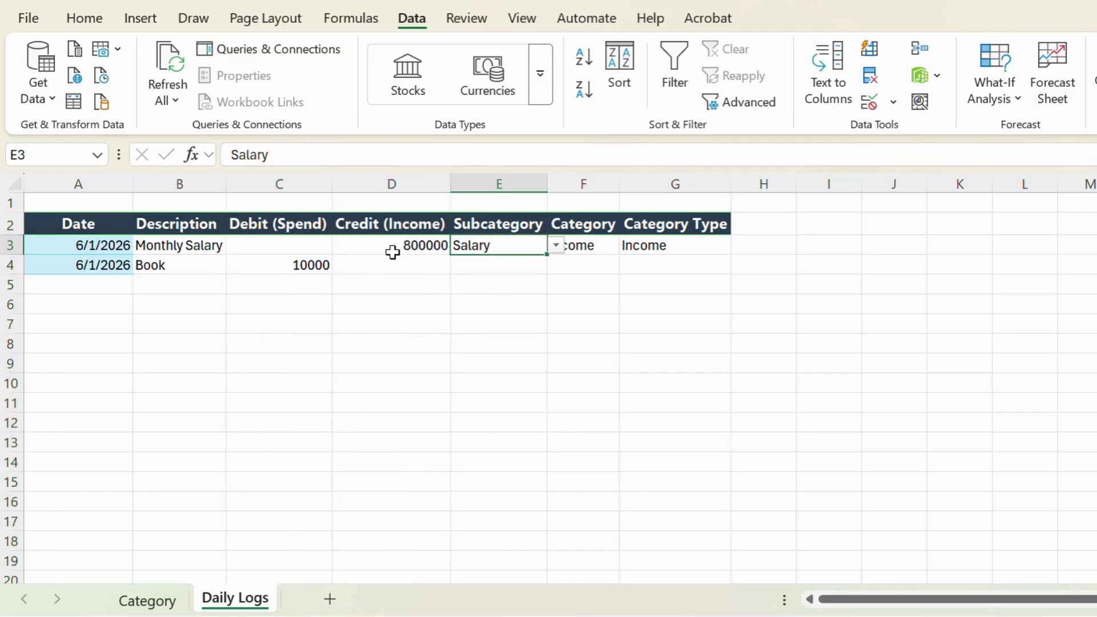
mouse_move(548, 263)
mouse_down()
mouse_move(547, 594)
mouse_move(610, 181)
mouse_move(568, 259)
mouse_up()
click(535, 251)
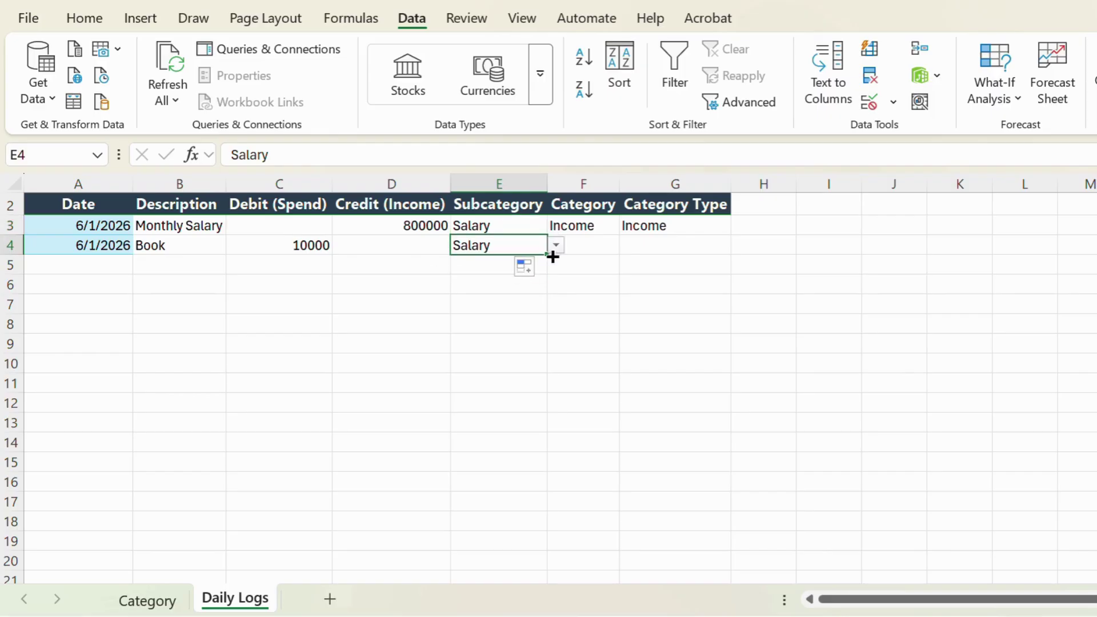
Choose Personal Development from the subcategory dropdown list in E4.
click(556, 246)
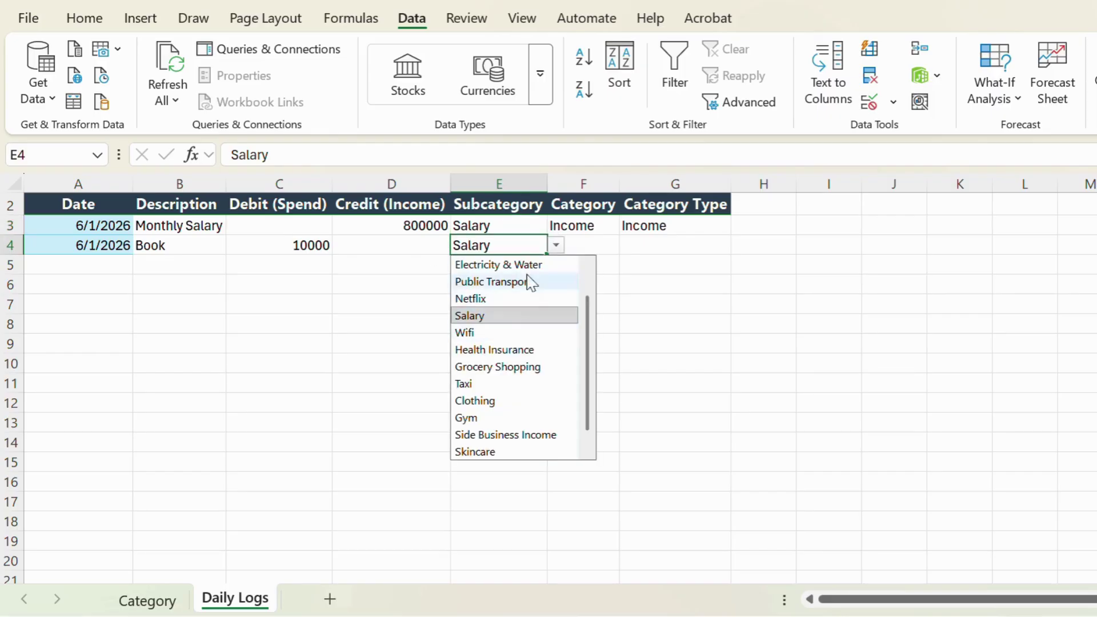
scroll(497, 372, up, 1)
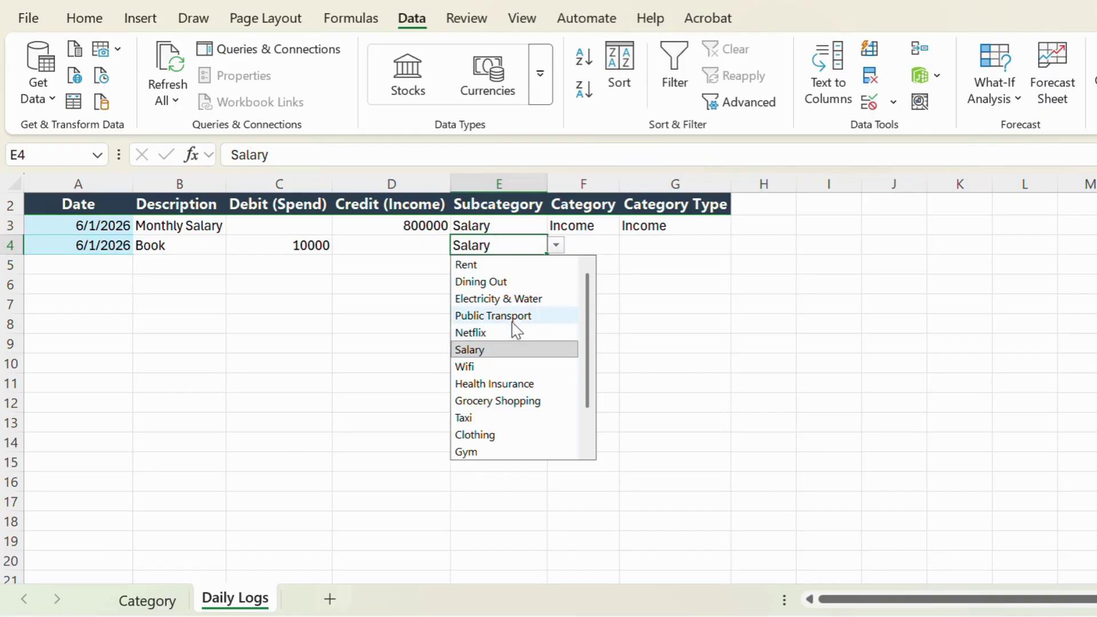
scroll(512, 343, down, 1)
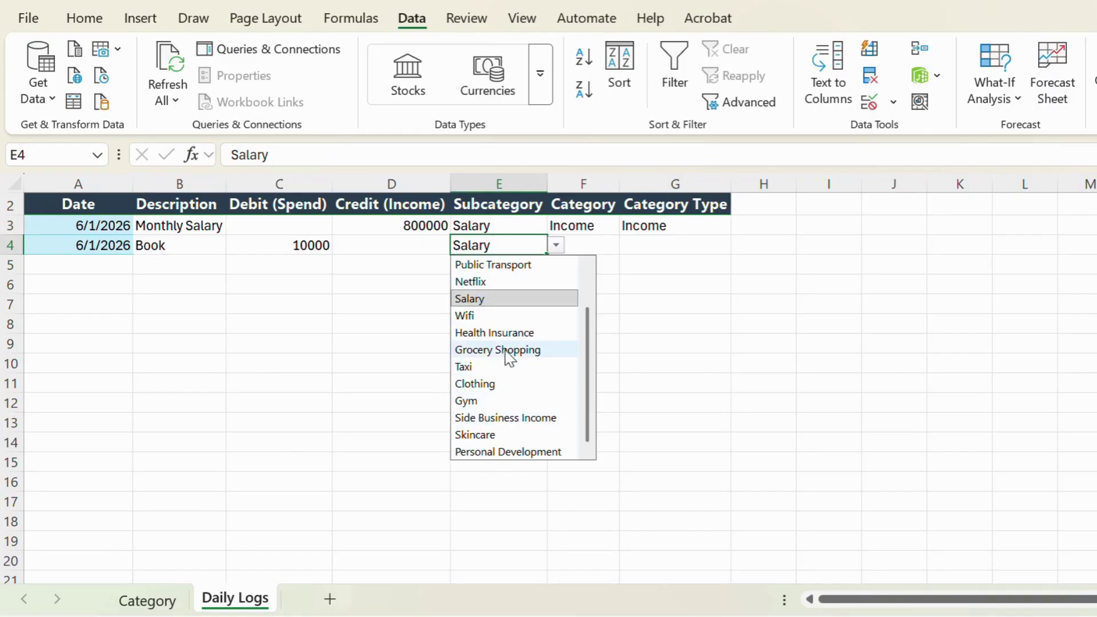
scroll(507, 351, up, 1)
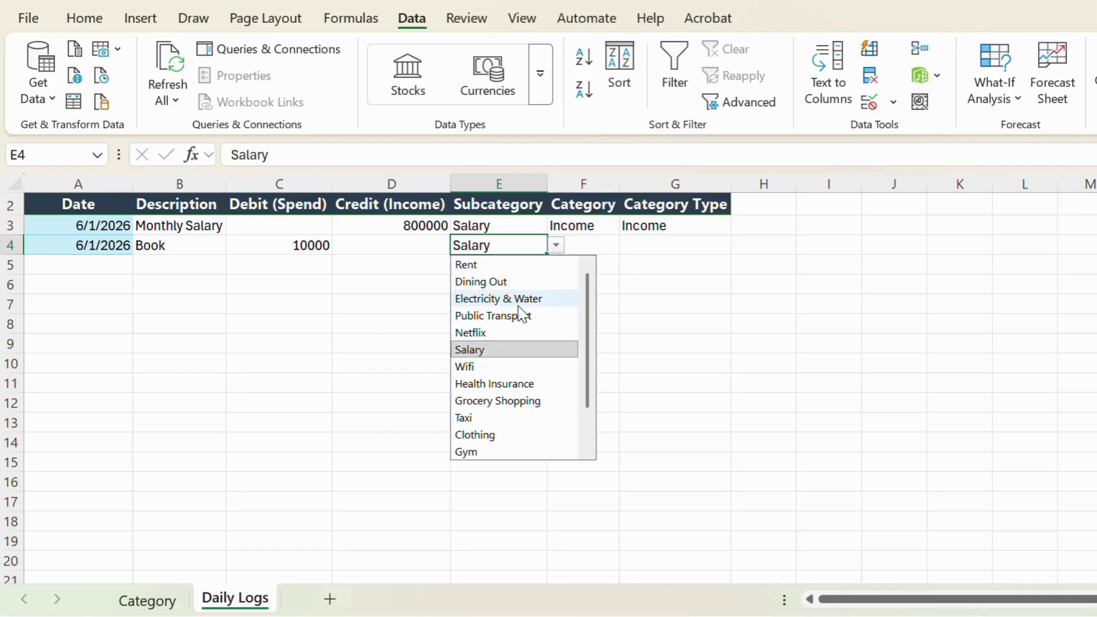
scroll(522, 315, down, 1)
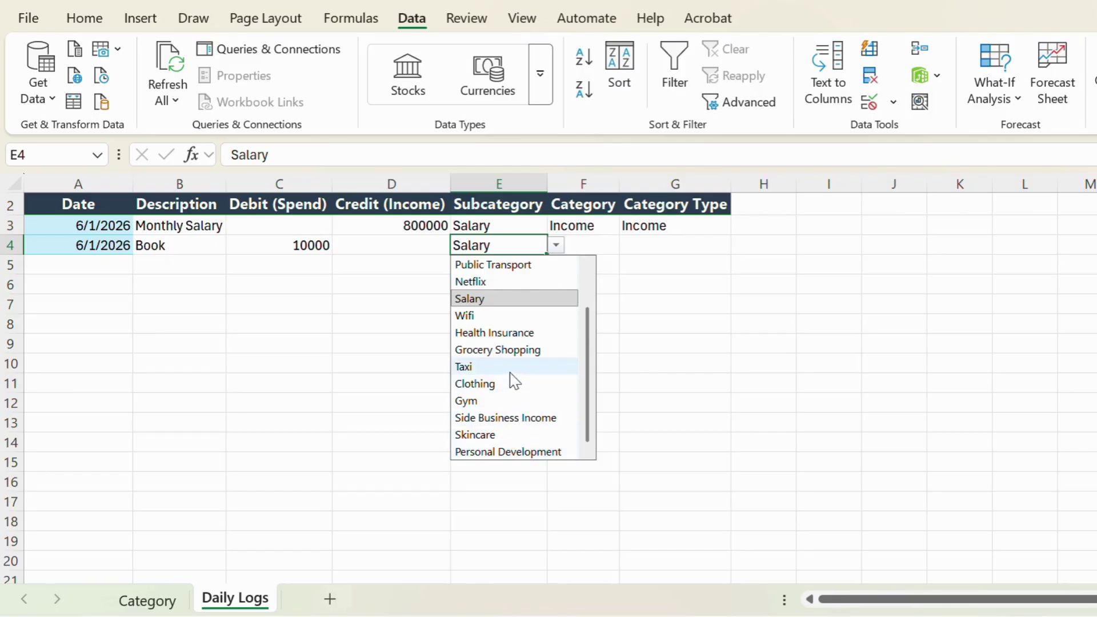
scroll(513, 366, up, 1)
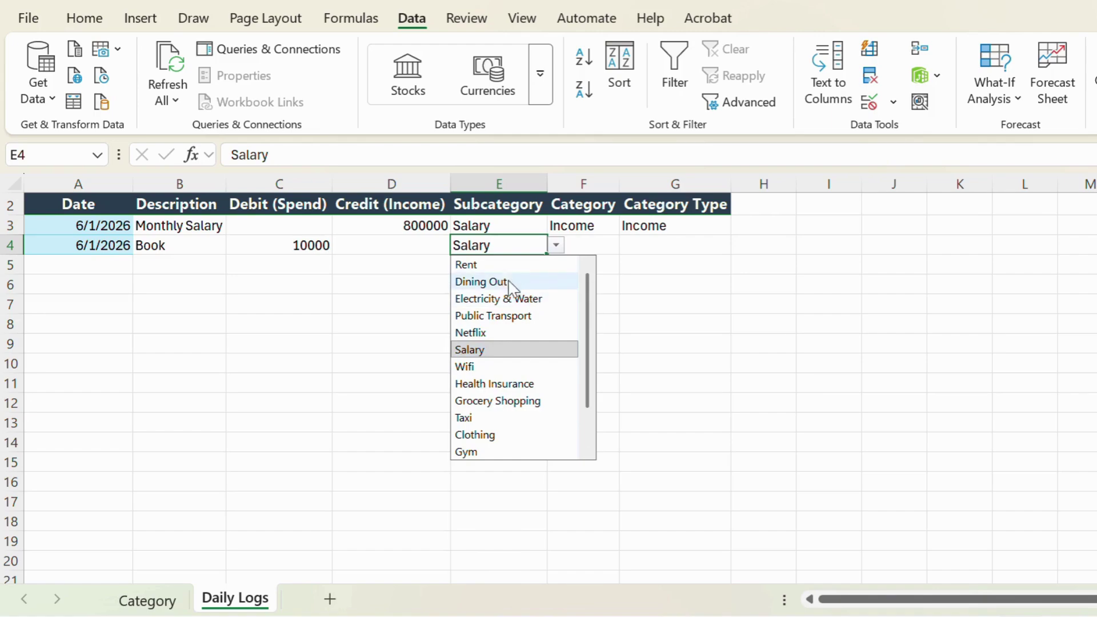
scroll(510, 369, down, 1)
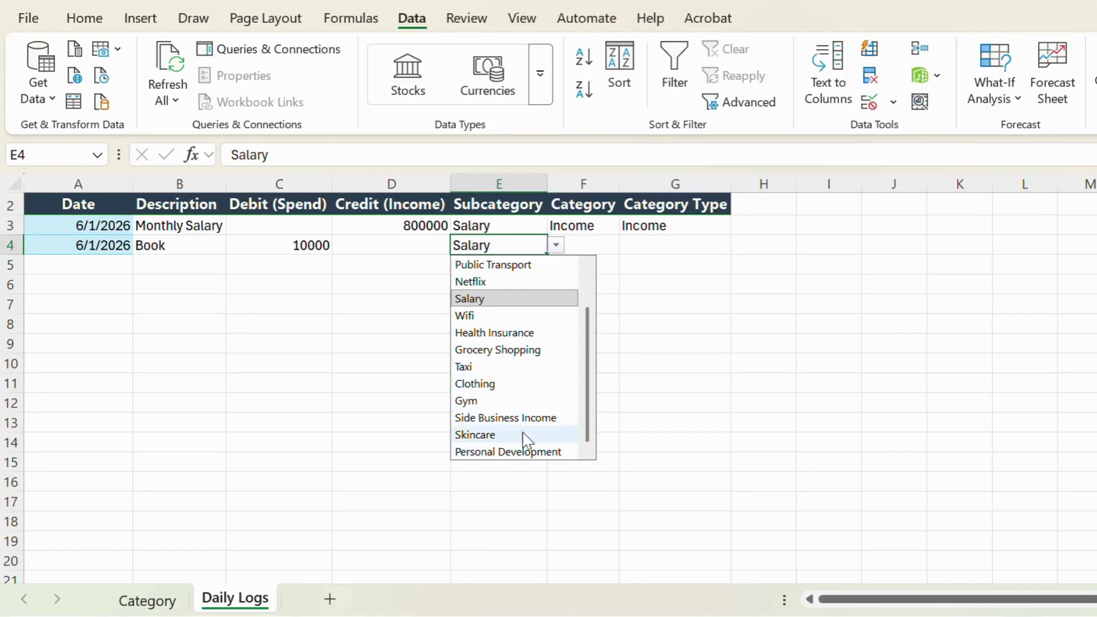
click(526, 451)
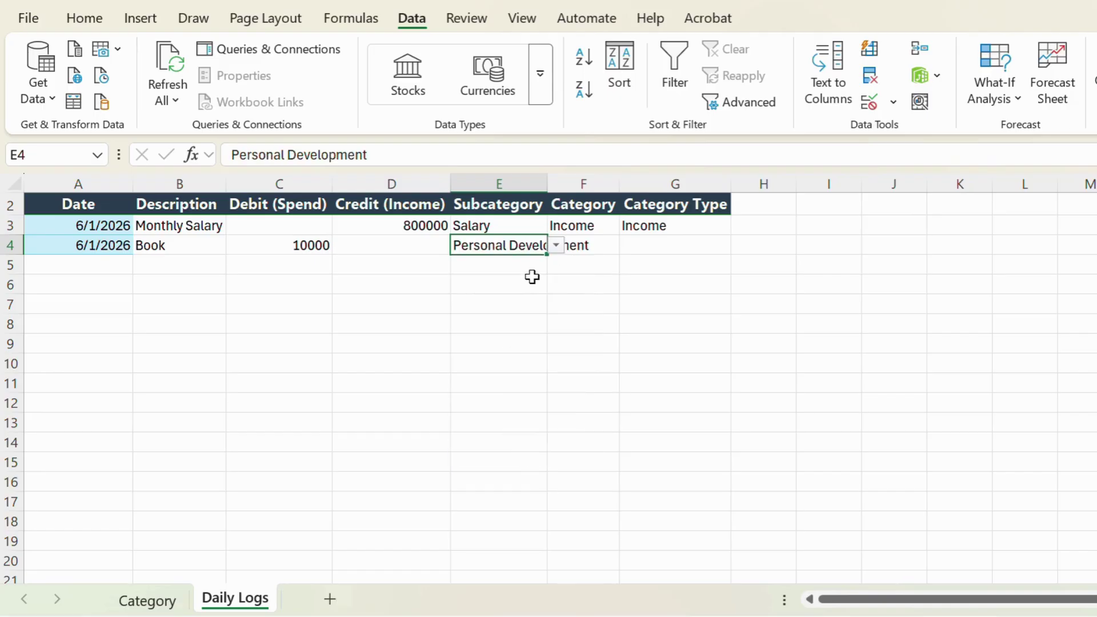
Fit the Subcategory column's width to its contents and reselect Personal Development in E4's dropdown list.
double_click(547, 186)
click(603, 245)
scroll(523, 354, up, 1)
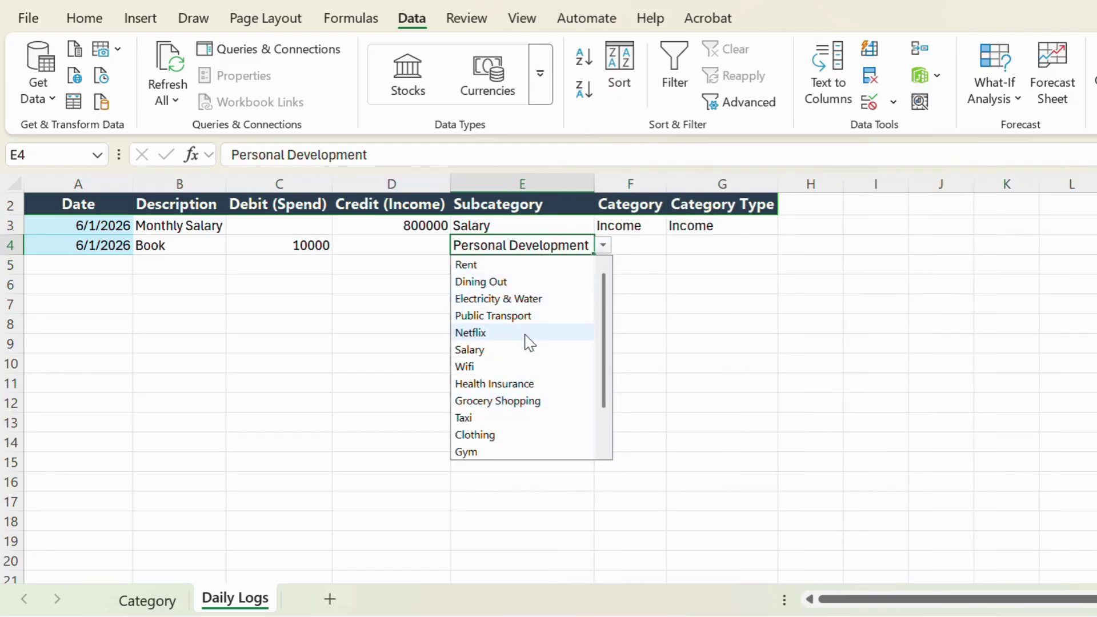
scroll(522, 377, down, 1)
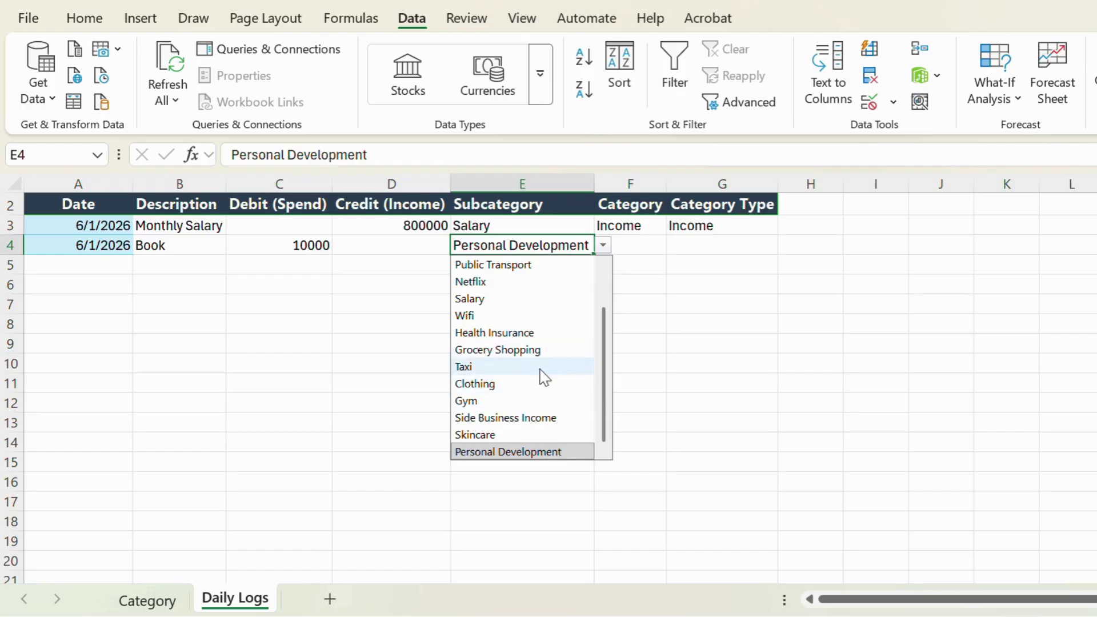
click(535, 453)
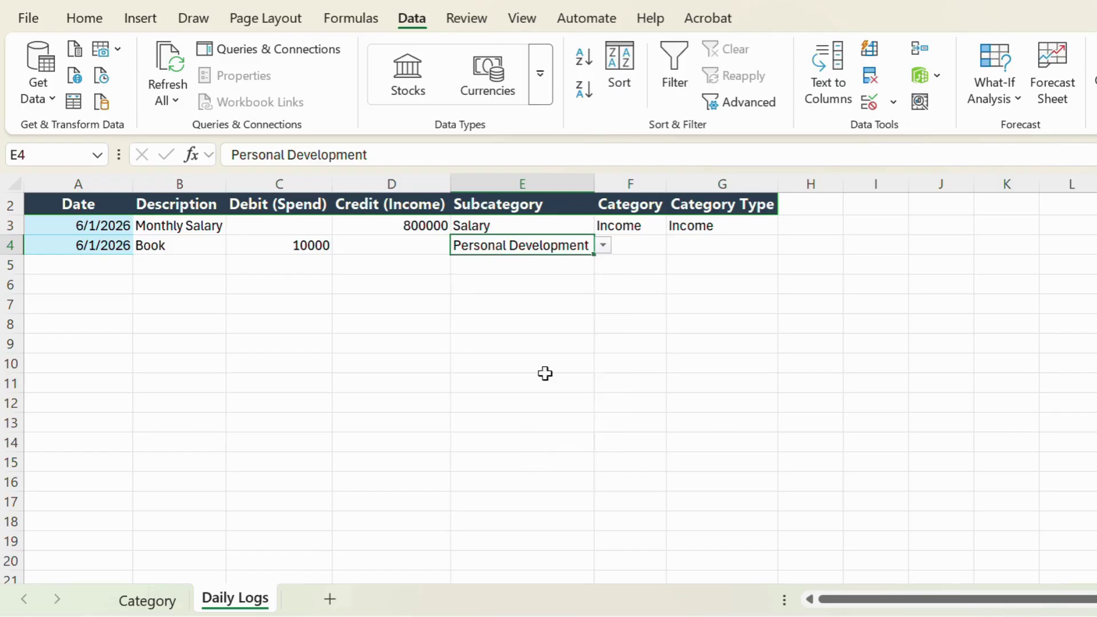
Fill the Category and Category Type XLOOKUP formulas from F3:G3 down to row 4.
click(563, 301)
click(568, 248)
click(629, 246)
click(646, 230)
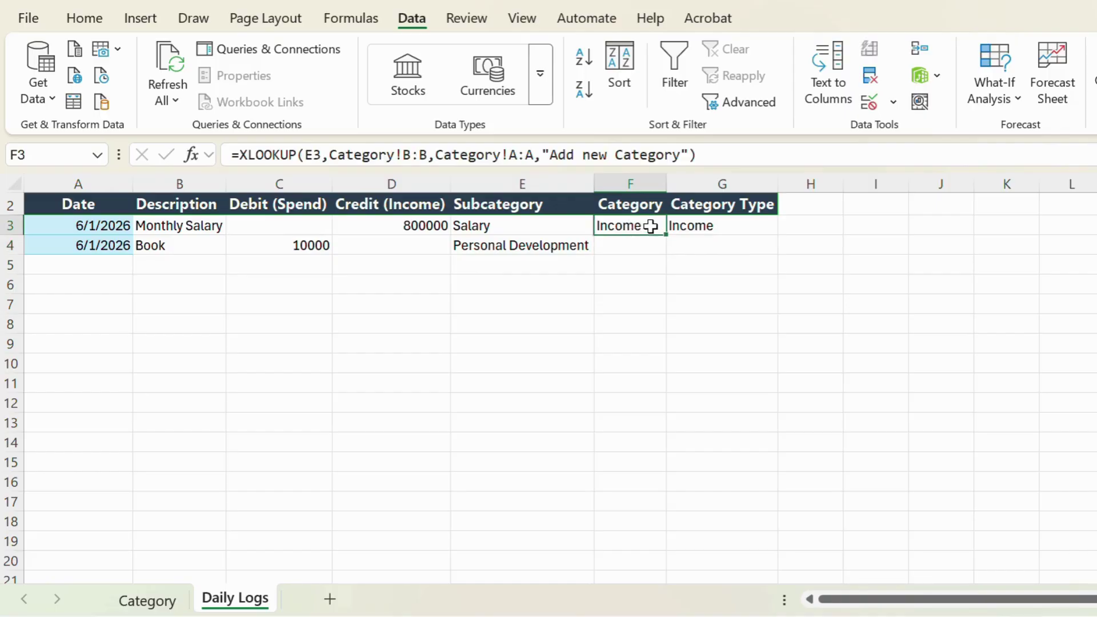
mouse_move(651, 226)
mouse_down()
mouse_move(769, 230)
mouse_move(780, 252)
mouse_up()
click(726, 308)
click(642, 248)
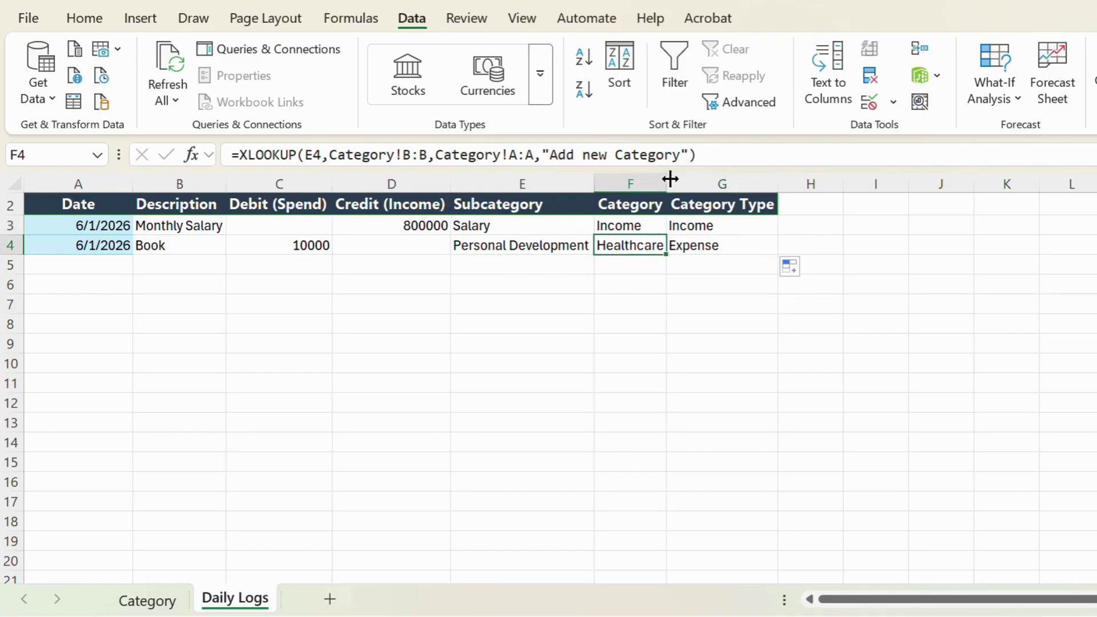
Fit the Category column's width to its contents and check the lookup results in F4 and G4.
double_click(667, 183)
click(688, 344)
click(673, 243)
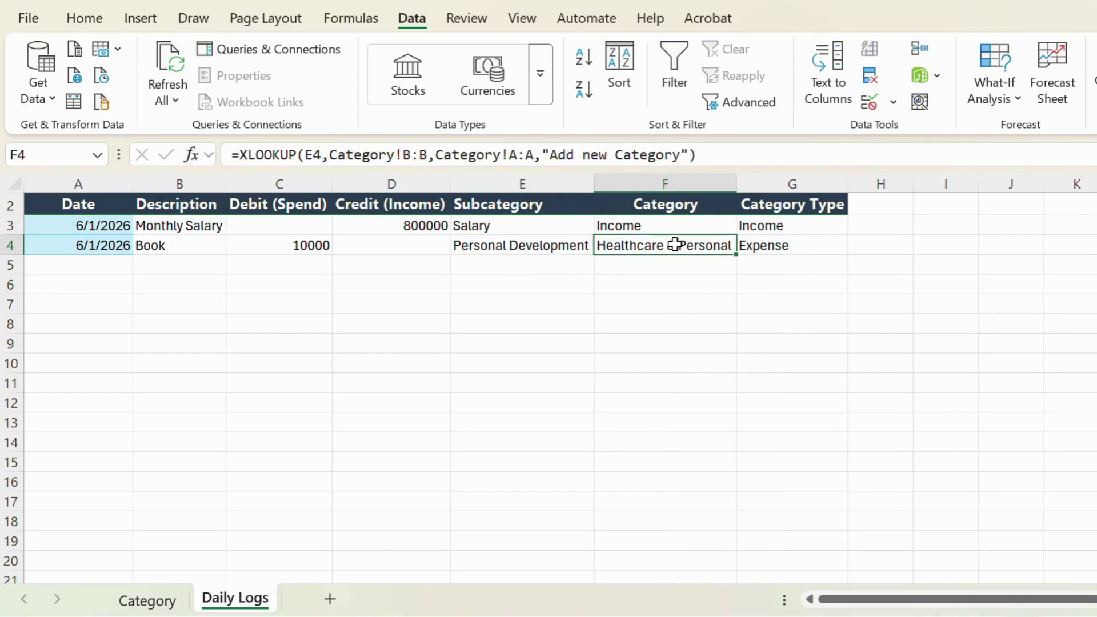
click(799, 244)
Select the date, description, debit and credit entries in A3:D4 for review.
click(301, 318)
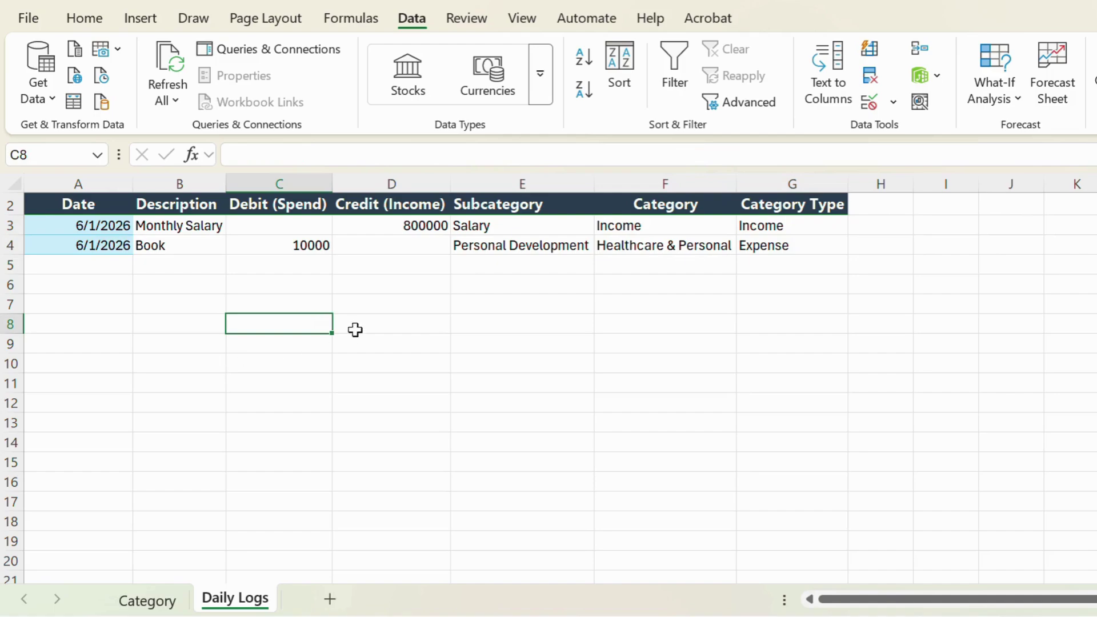
click(535, 283)
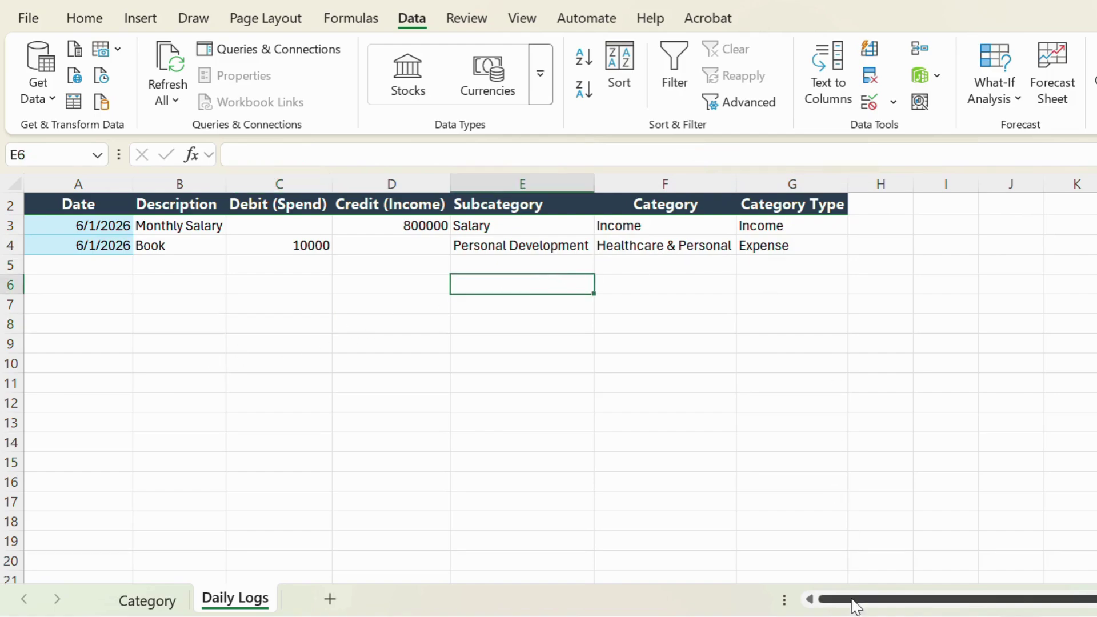
drag(132, 234, 372, 240)
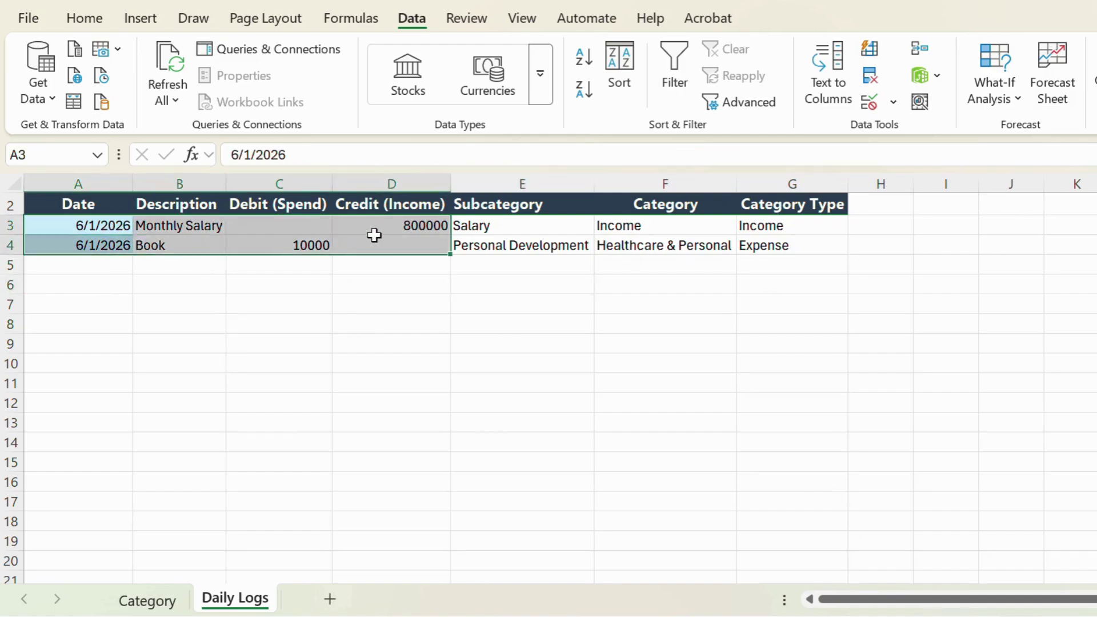
Copy the transaction entries from the finished tracker's Daily Transactions sheet into Daily Logs from row 5 downward.
click(792, 383)
mouse_move(873, 615)
click(753, 575)
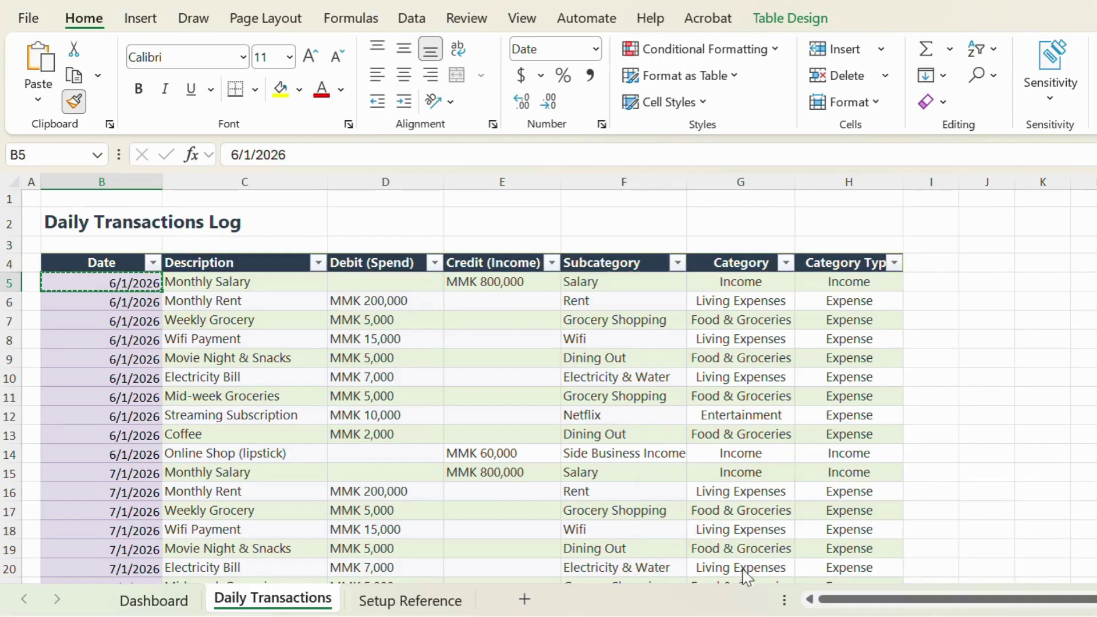
click(197, 308)
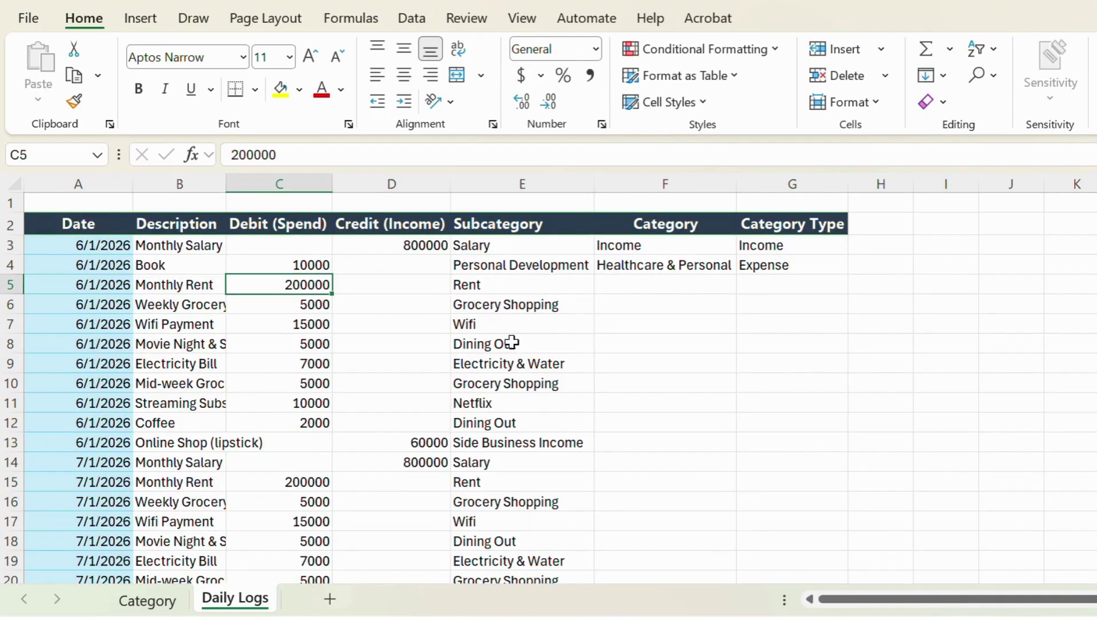
Compare Subcategory cell E4 with E5 and the rows below to check which cells offer the dropdown list.
click(551, 288)
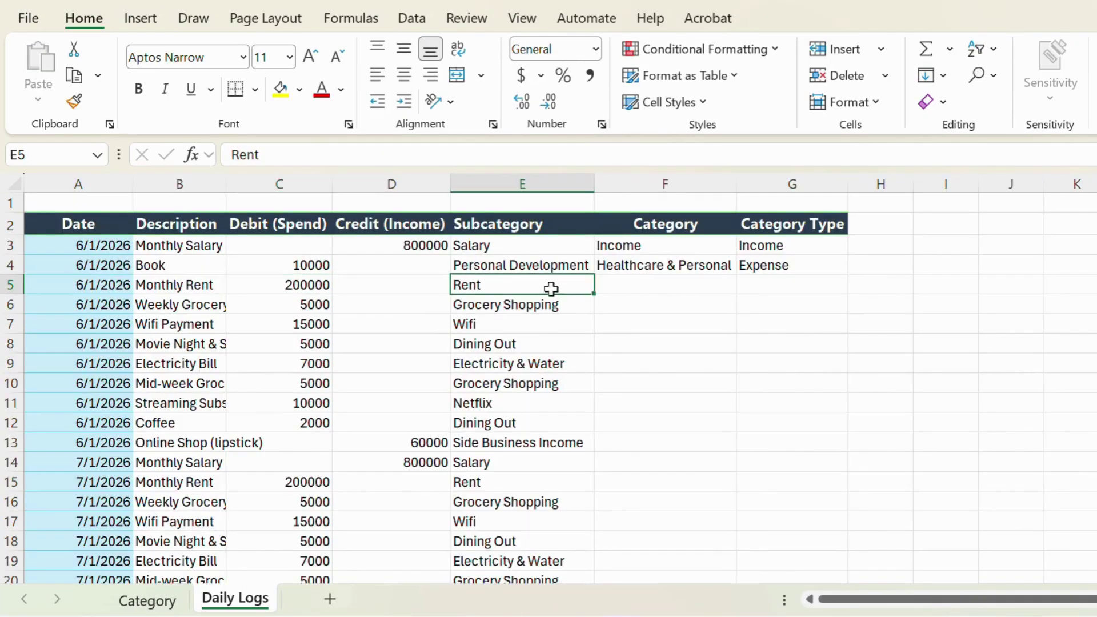
click(579, 268)
click(569, 288)
click(544, 267)
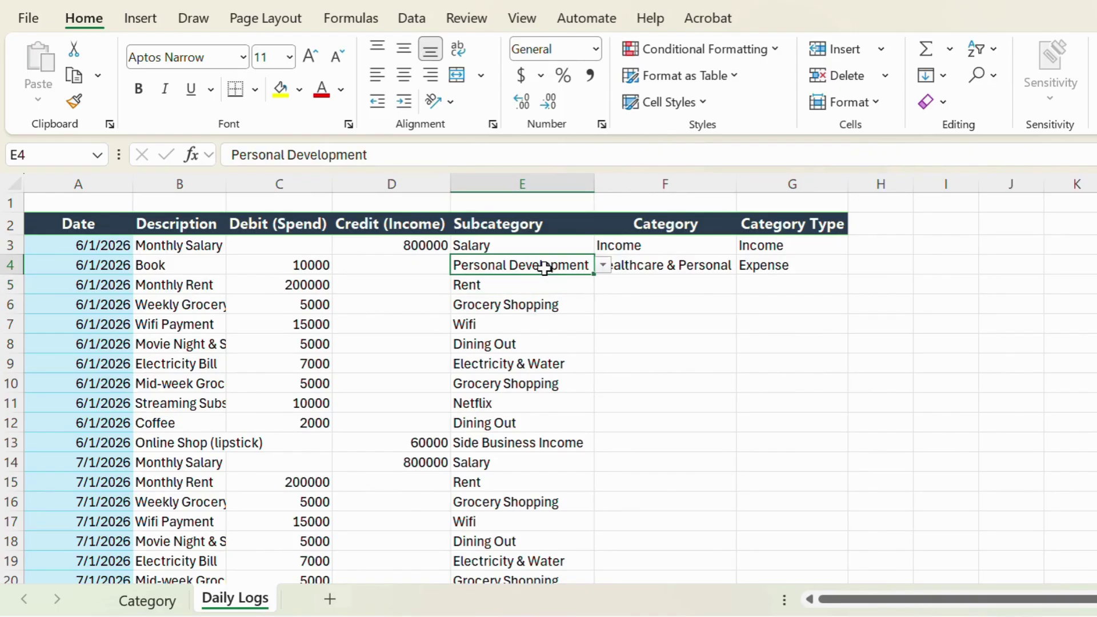
click(571, 285)
scroll(564, 478, down, 2)
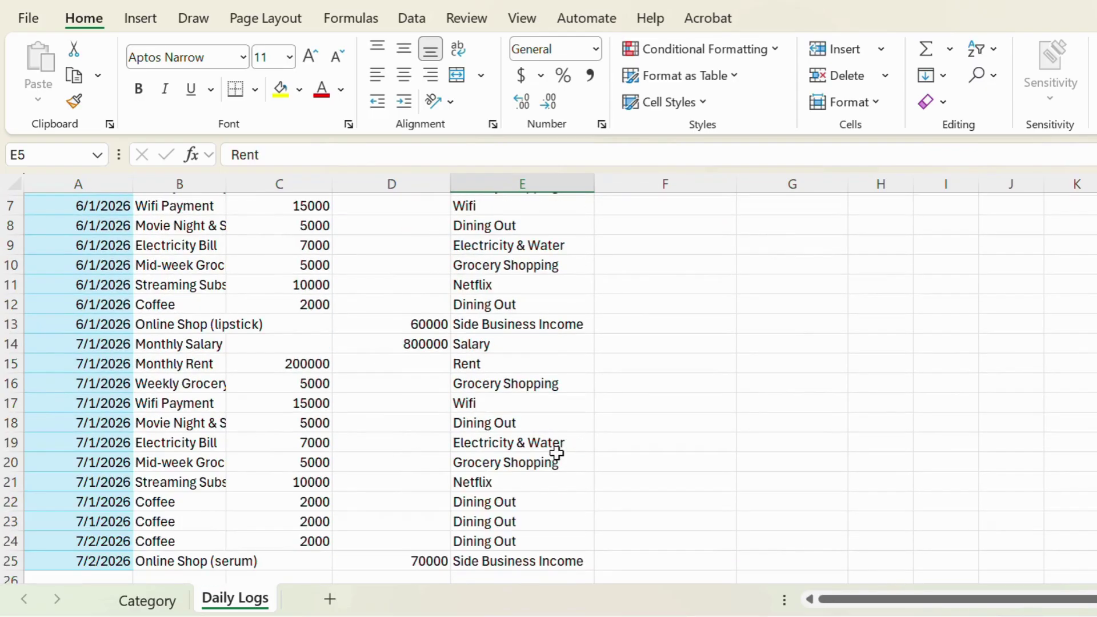
click(515, 500)
scroll(530, 419, up, 2)
click(538, 283)
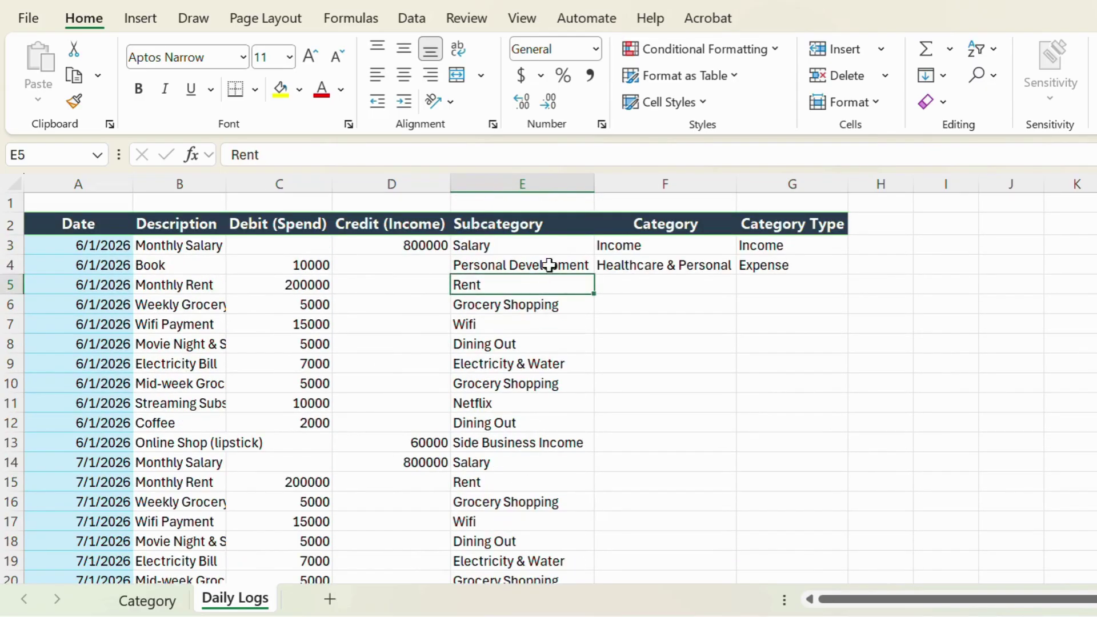
click(549, 260)
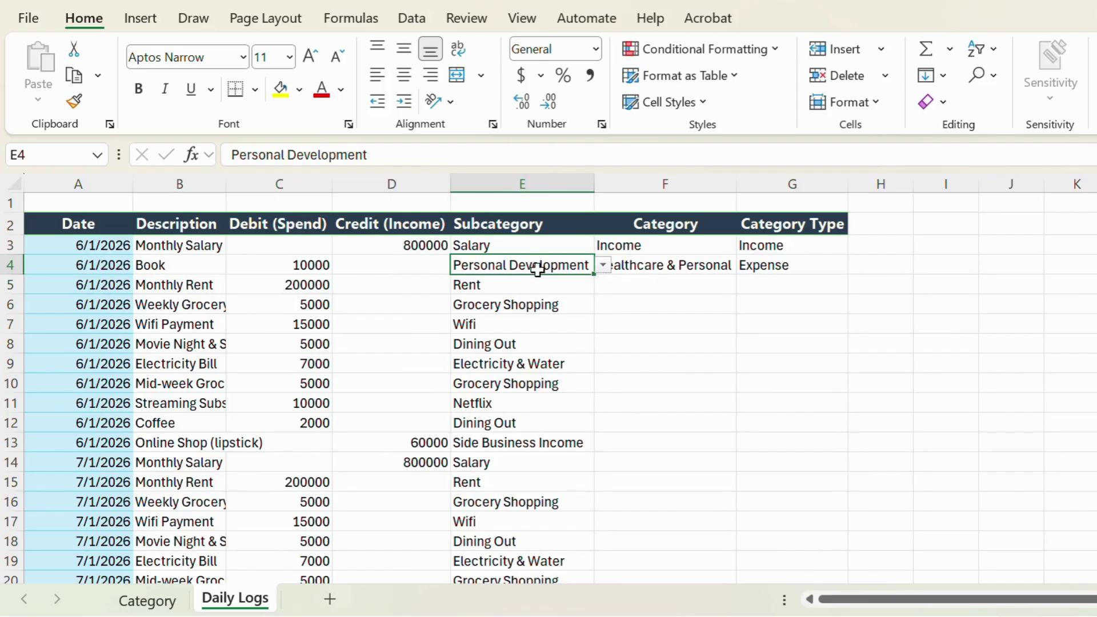
click(549, 283)
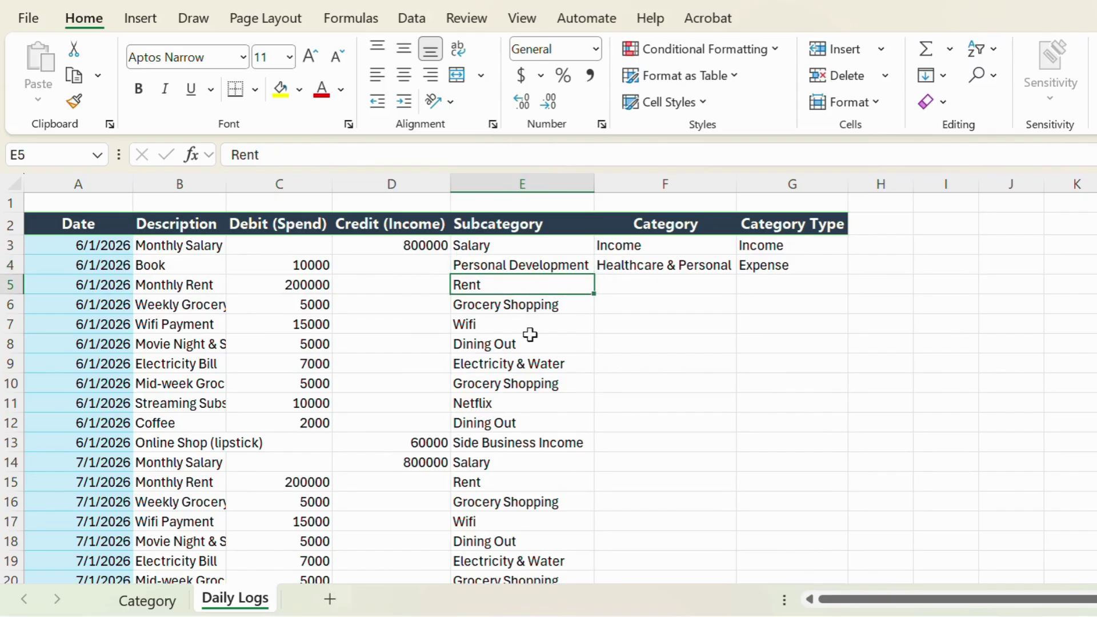
Fill the Category and Category Type XLOOKUP formulas from F4:G4 down to row 25.
click(632, 282)
drag(657, 266, 800, 266)
double_click(849, 275)
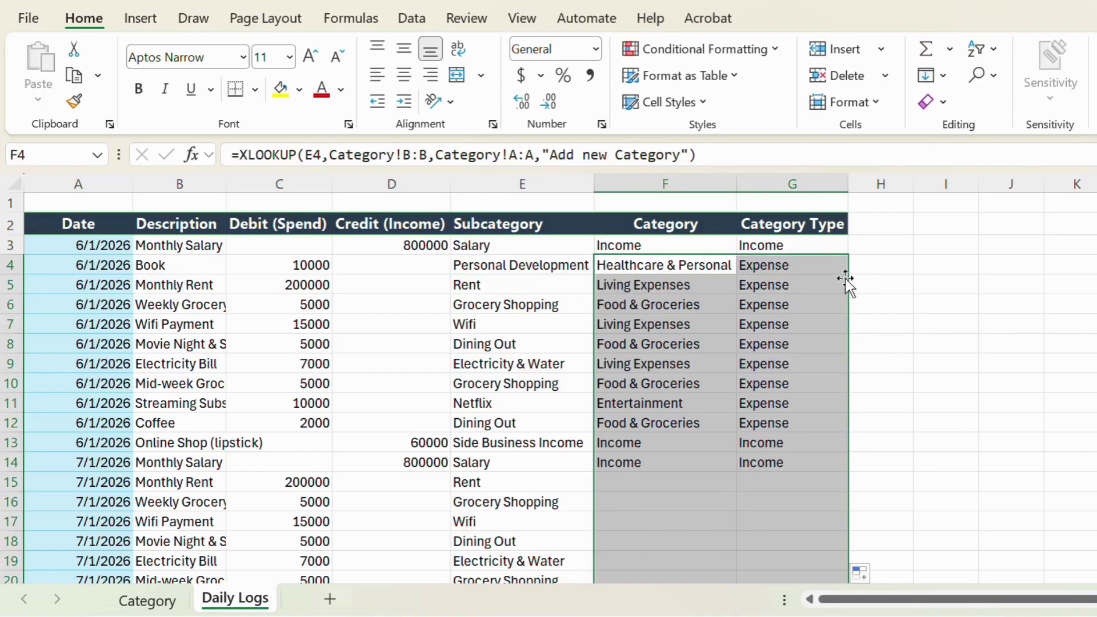
Review the Category and Category Type lookup results down to the last transaction in row 25.
scroll(809, 478, down, 3)
click(673, 406)
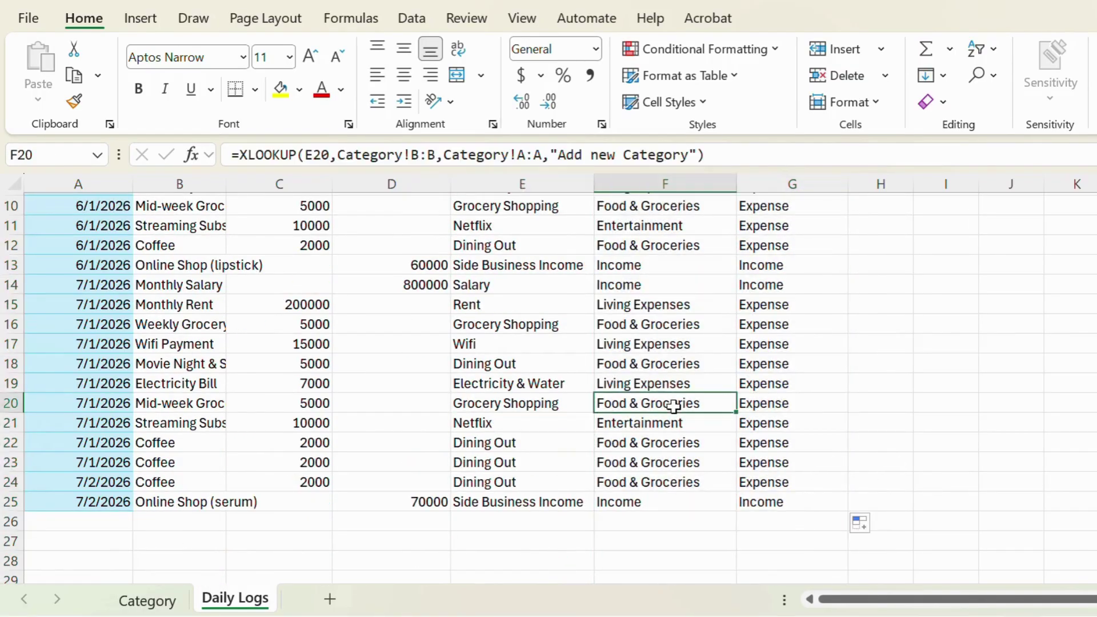
scroll(520, 426, down, 1)
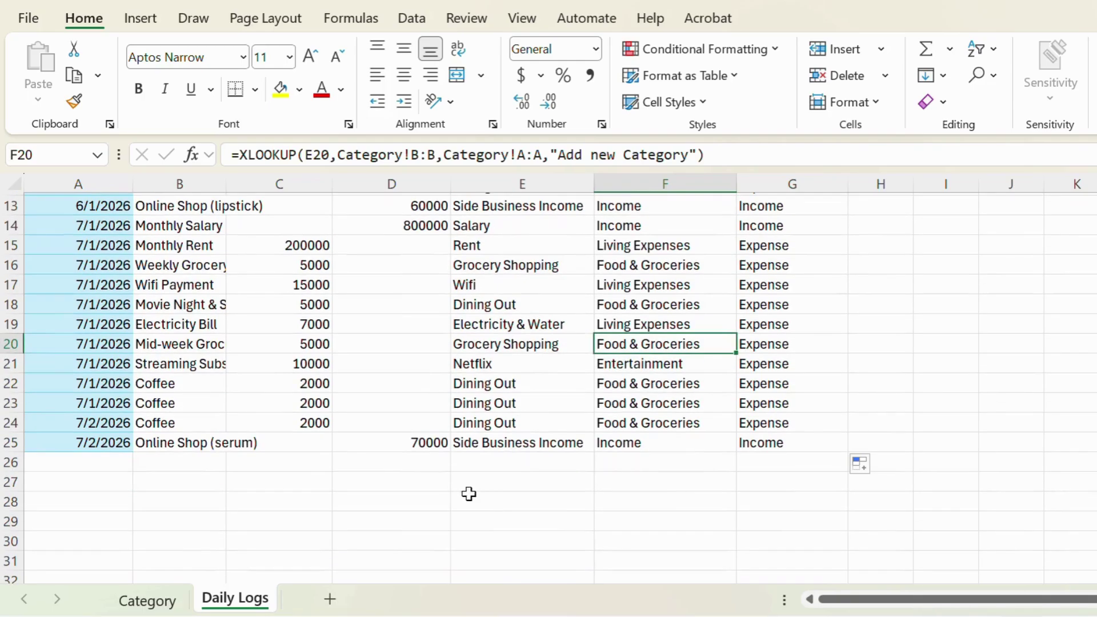
click(513, 446)
click(701, 444)
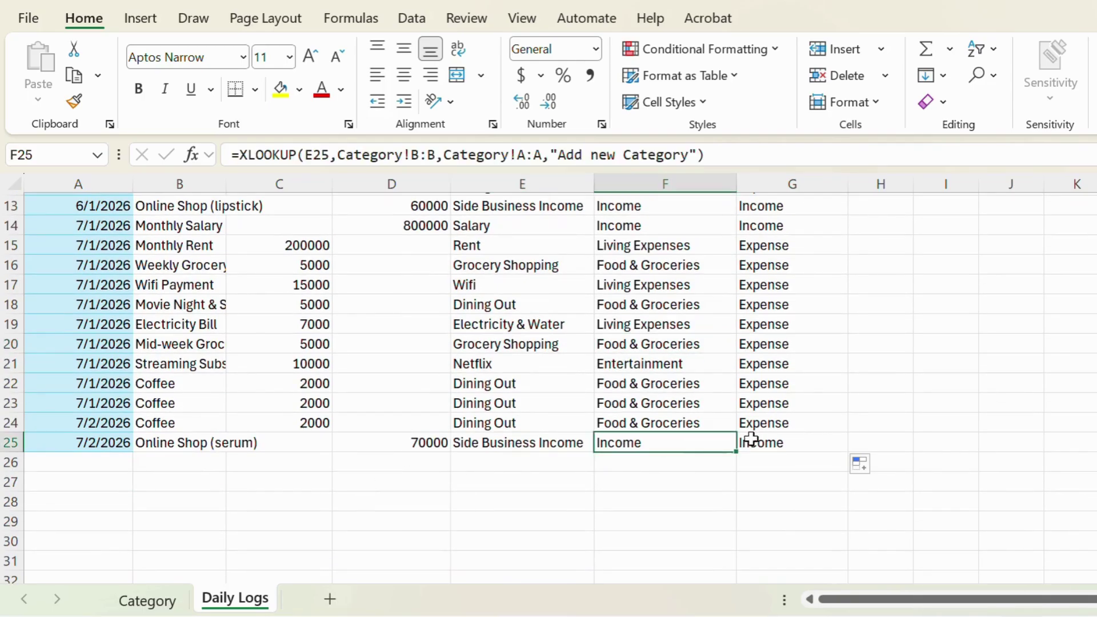
click(769, 443)
scroll(351, 460, up, 3)
scroll(352, 460, up, 1)
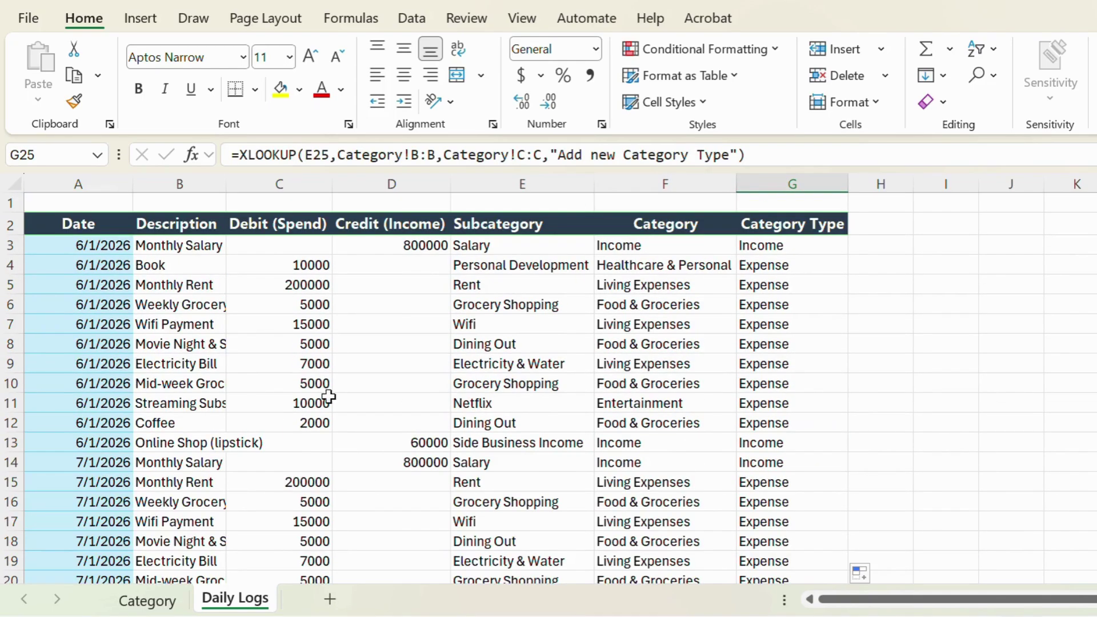
click(338, 323)
drag(320, 244, 419, 541)
scroll(343, 362, down, 1)
scroll(348, 409, up, 1)
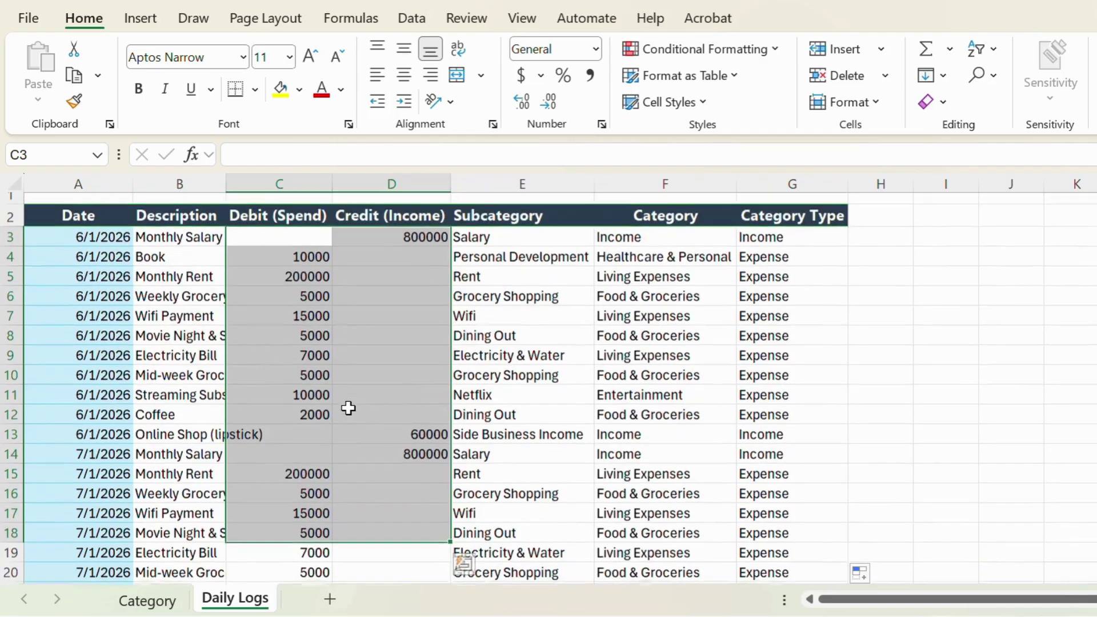
scroll(371, 400, down, 1)
click(370, 401)
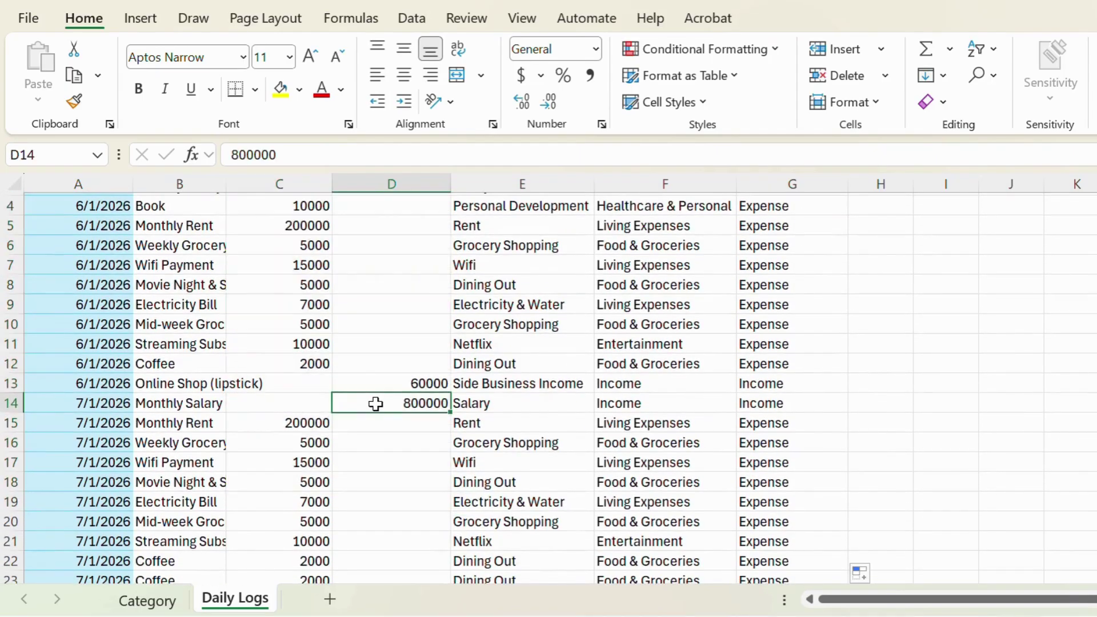
scroll(372, 402, up, 1)
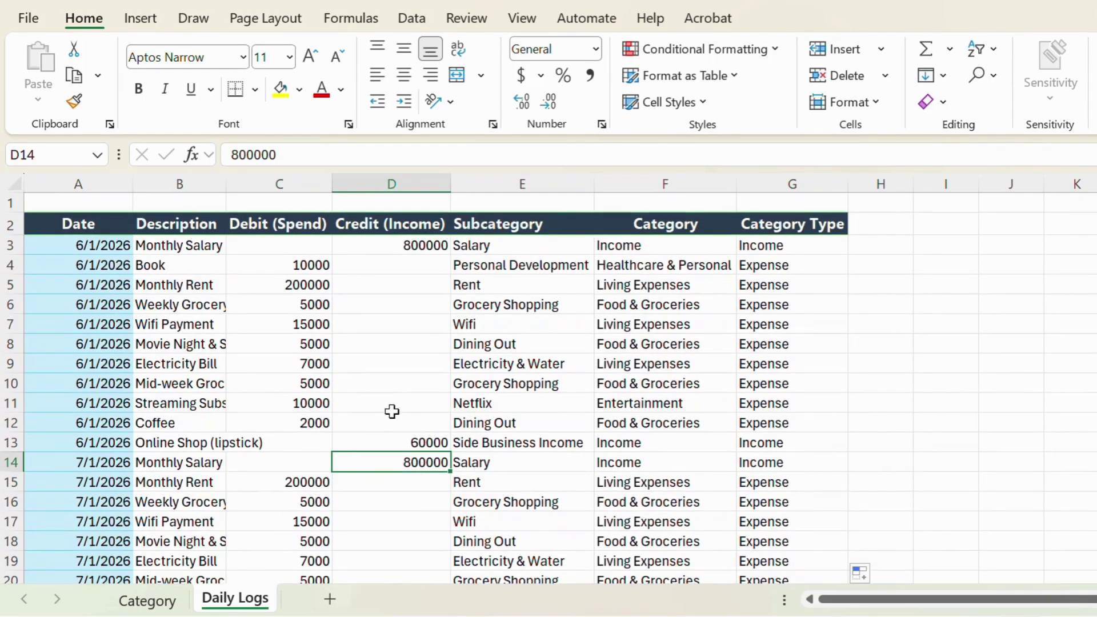
scroll(360, 446, down, 1)
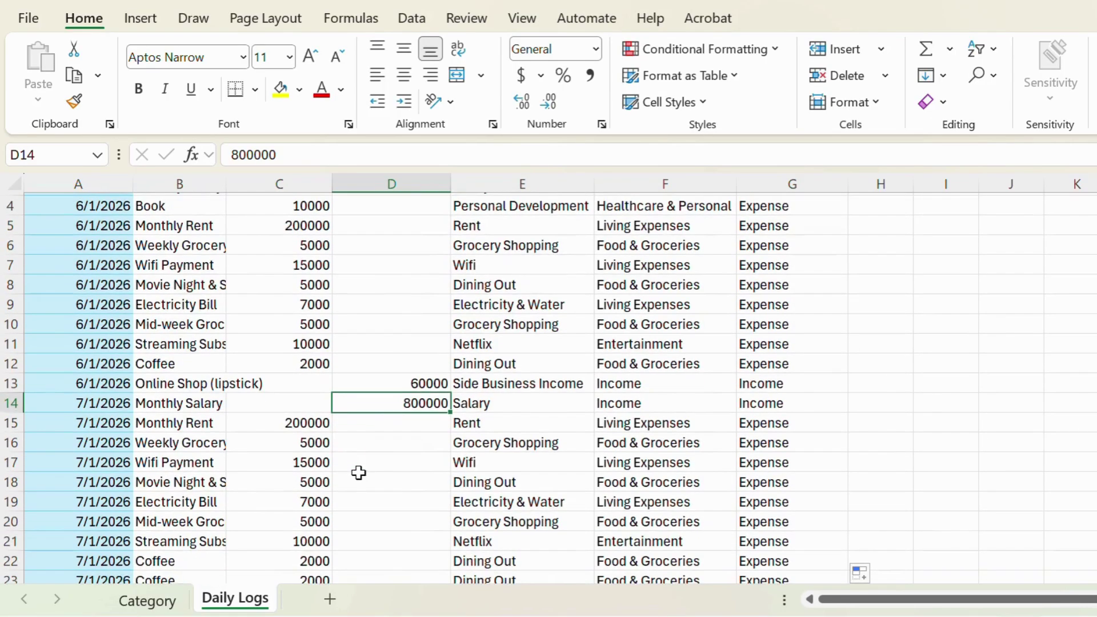
scroll(397, 437, down, 2)
scroll(396, 443, up, 3)
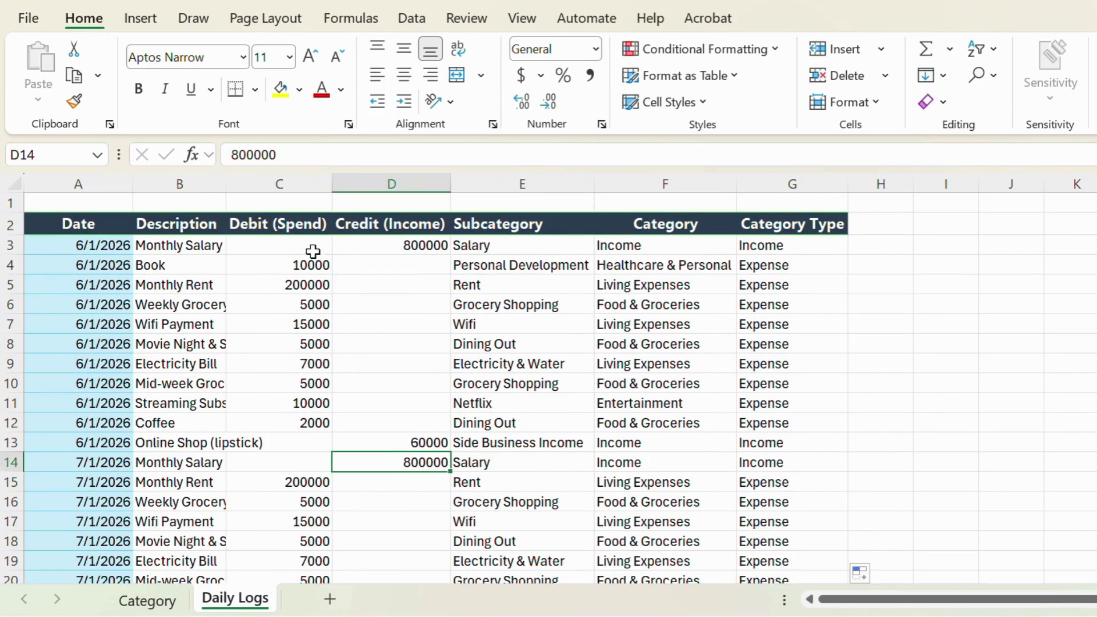
Format the Debit (Spend) and Credit (Income) amounts from row 3 down as Currency.
drag(291, 242, 421, 536)
scroll(383, 333, up, 3)
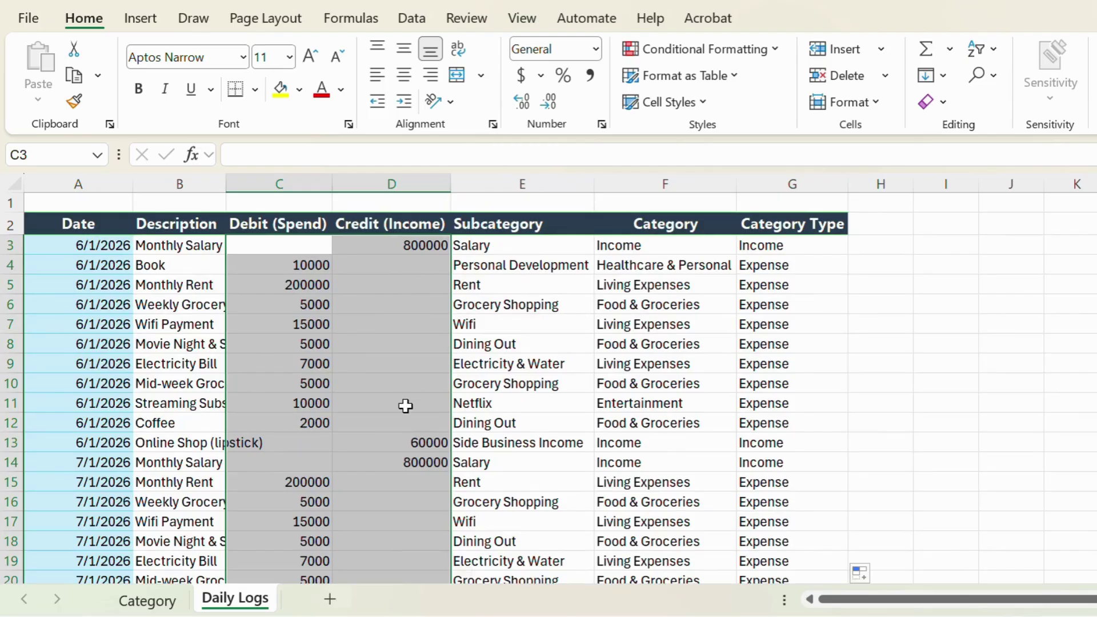
scroll(406, 406, down, 1)
scroll(431, 392, up, 1)
click(596, 49)
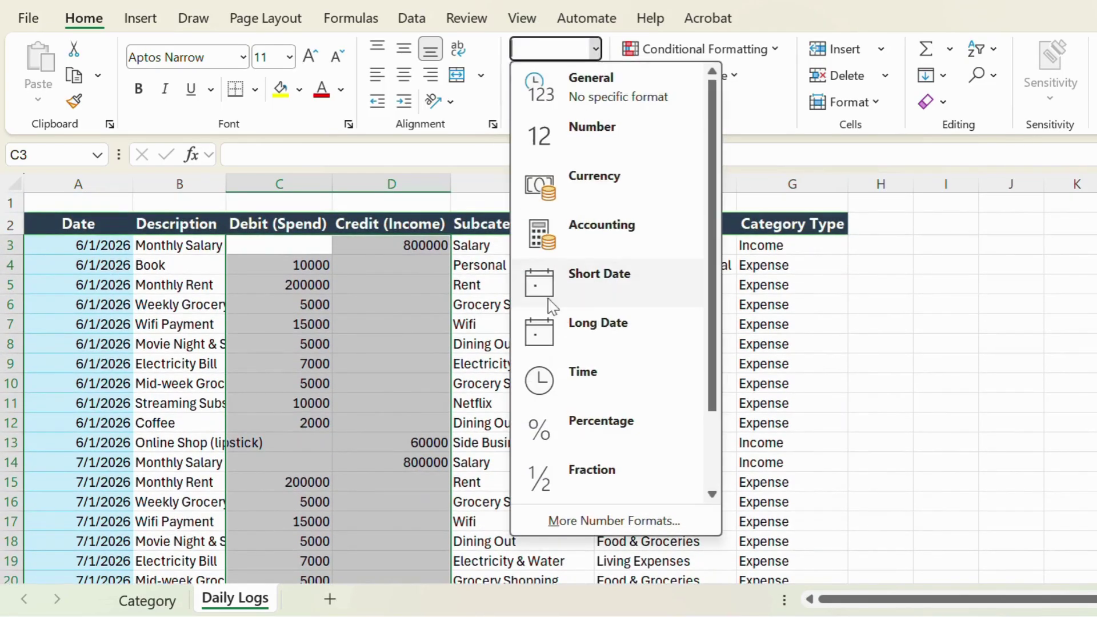
click(594, 177)
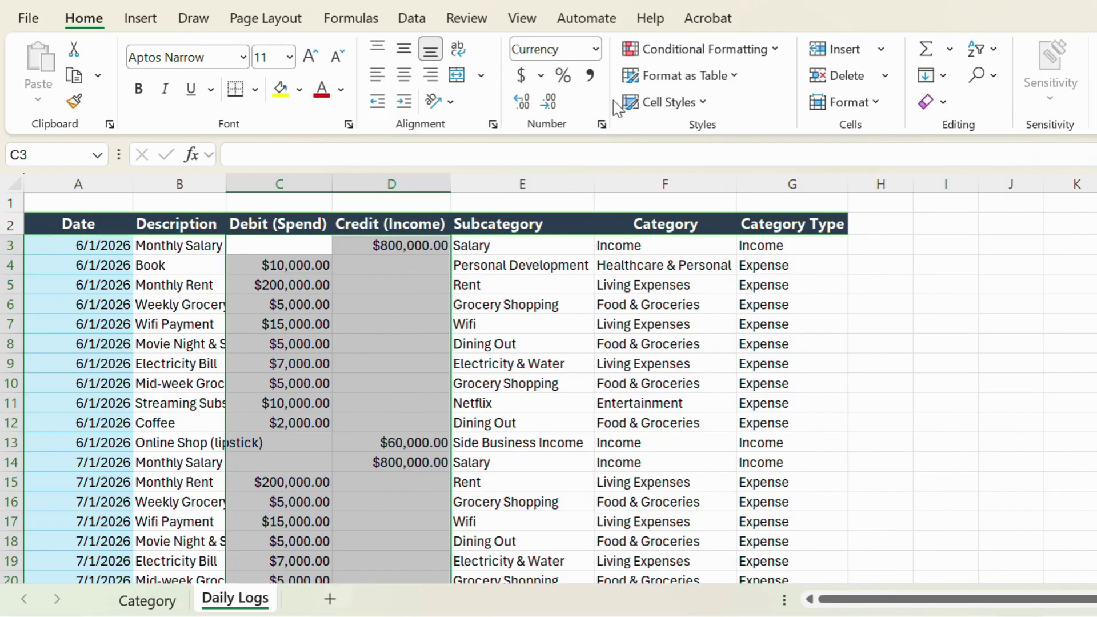
Set the debit and credit currency format to 0 decimal places with the MMK symbol.
click(602, 124)
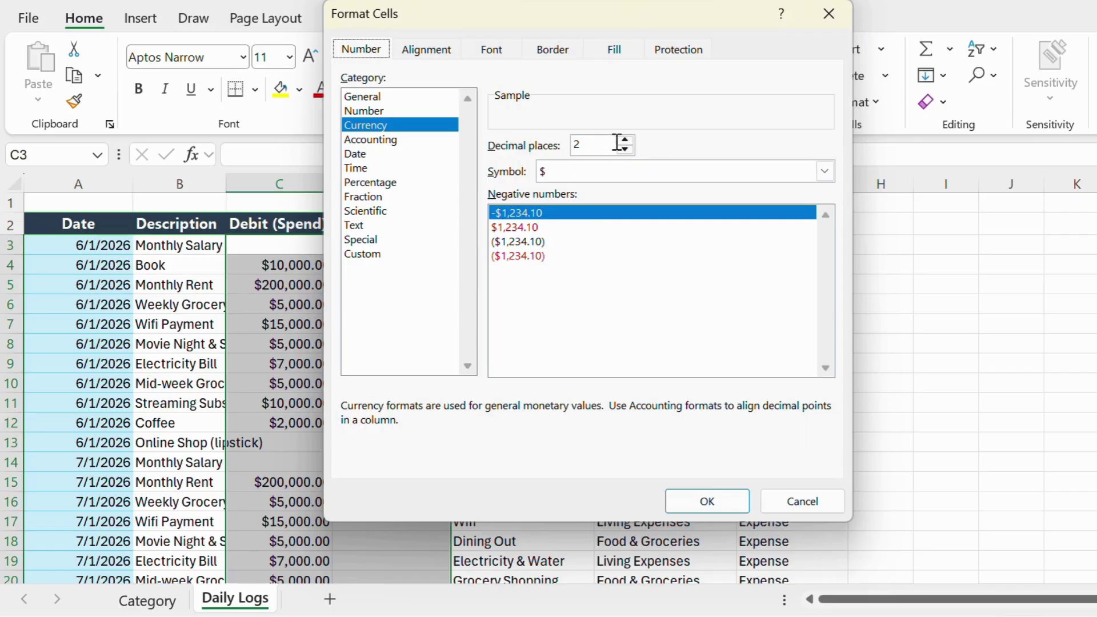
double_click(626, 150)
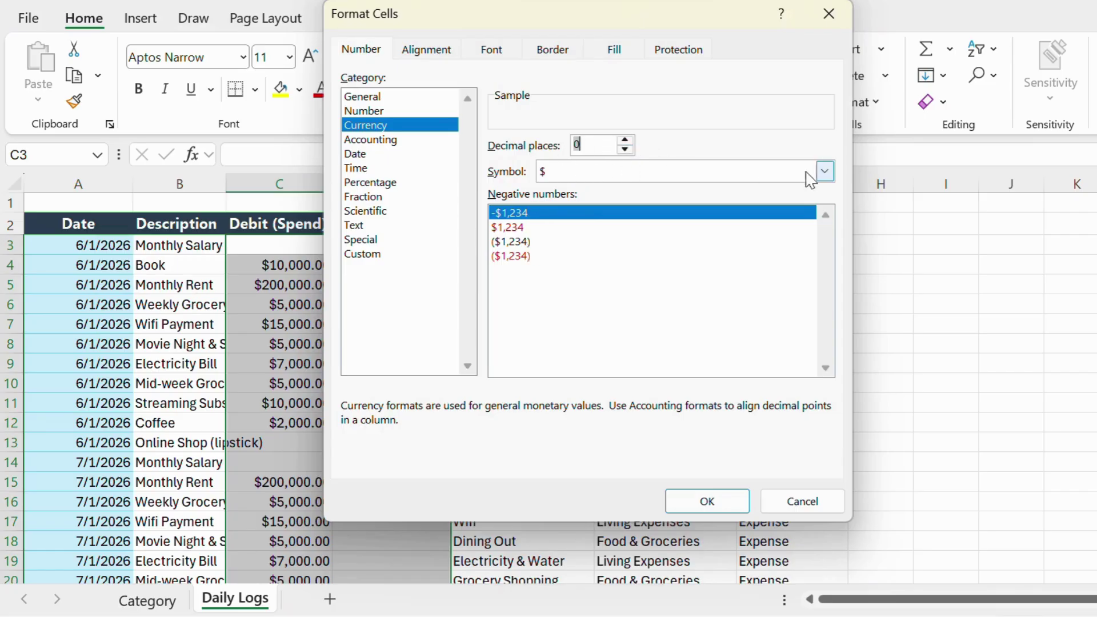
click(825, 171)
click(722, 175)
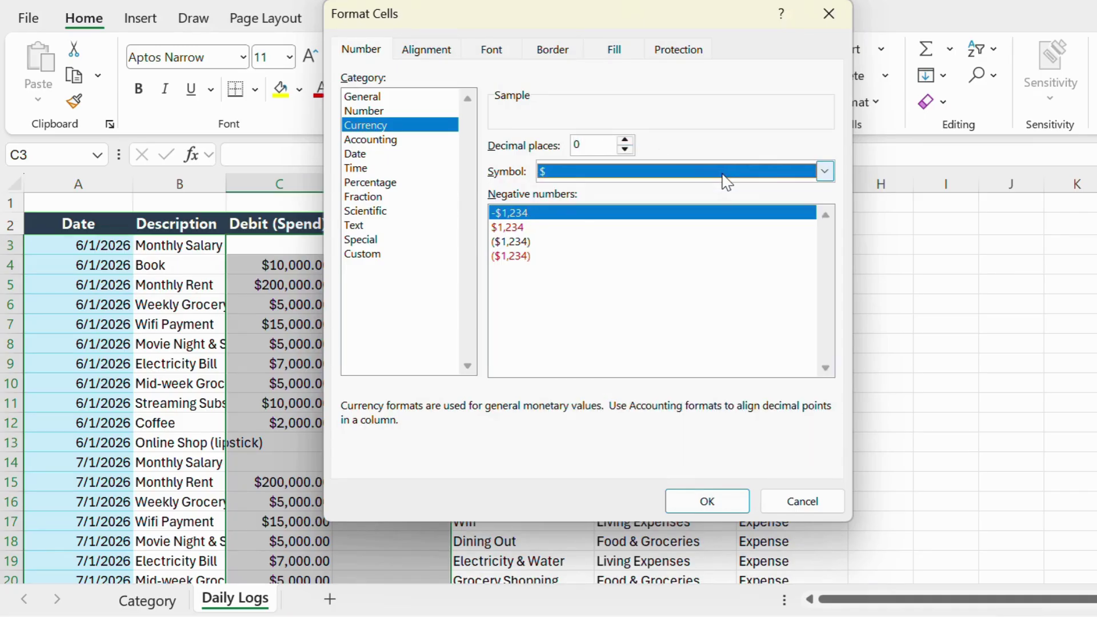
click(817, 176)
key(m)
key(m)
key(k)
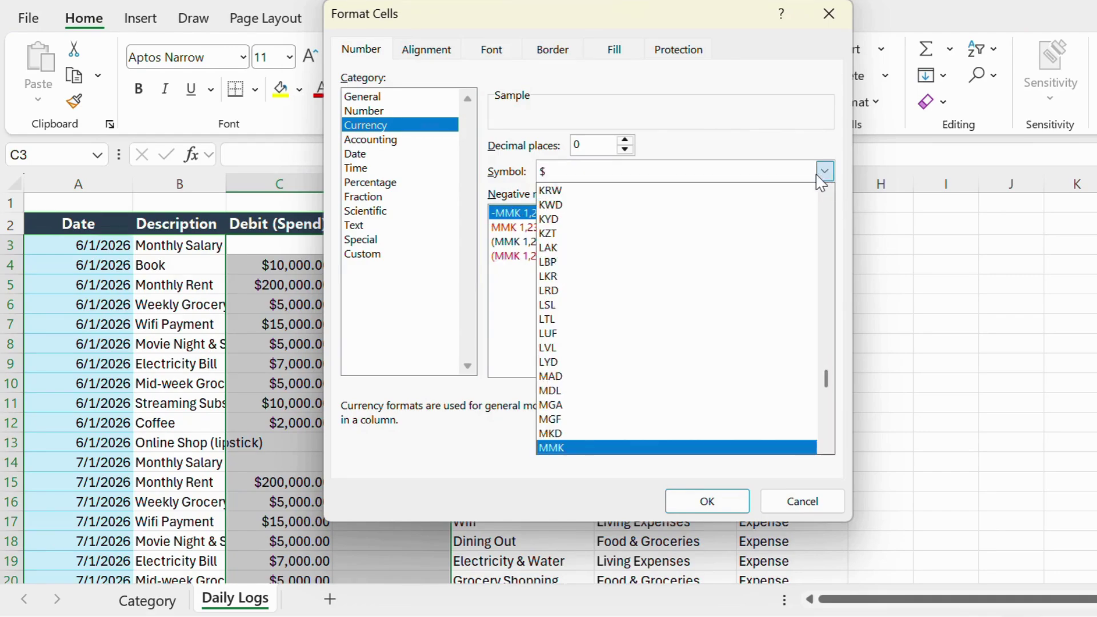
click(786, 449)
click(699, 493)
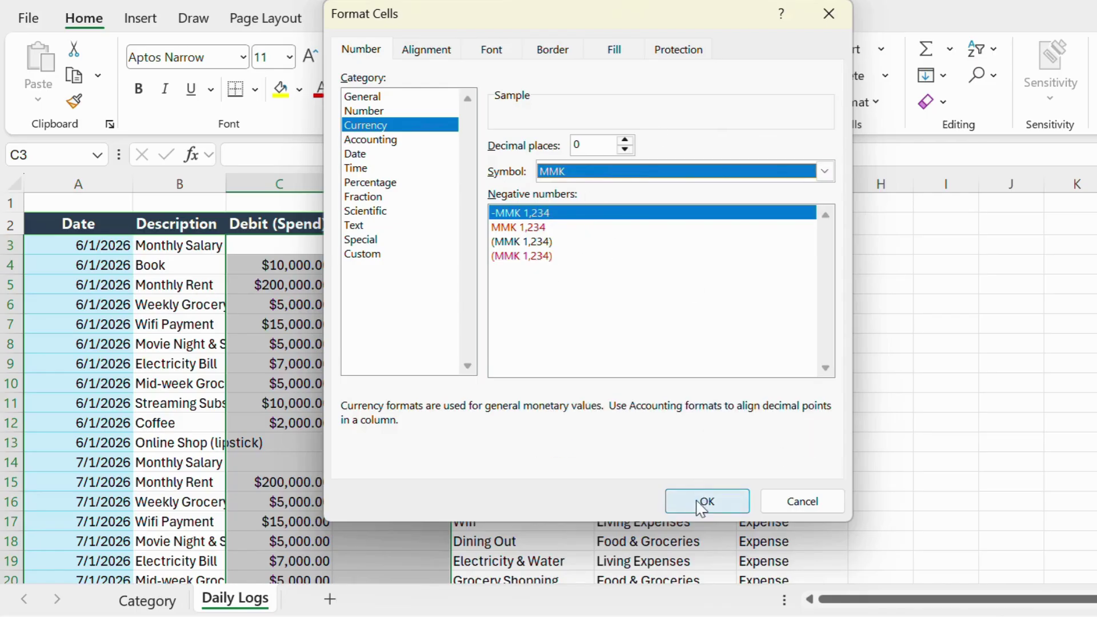
click(359, 346)
click(386, 245)
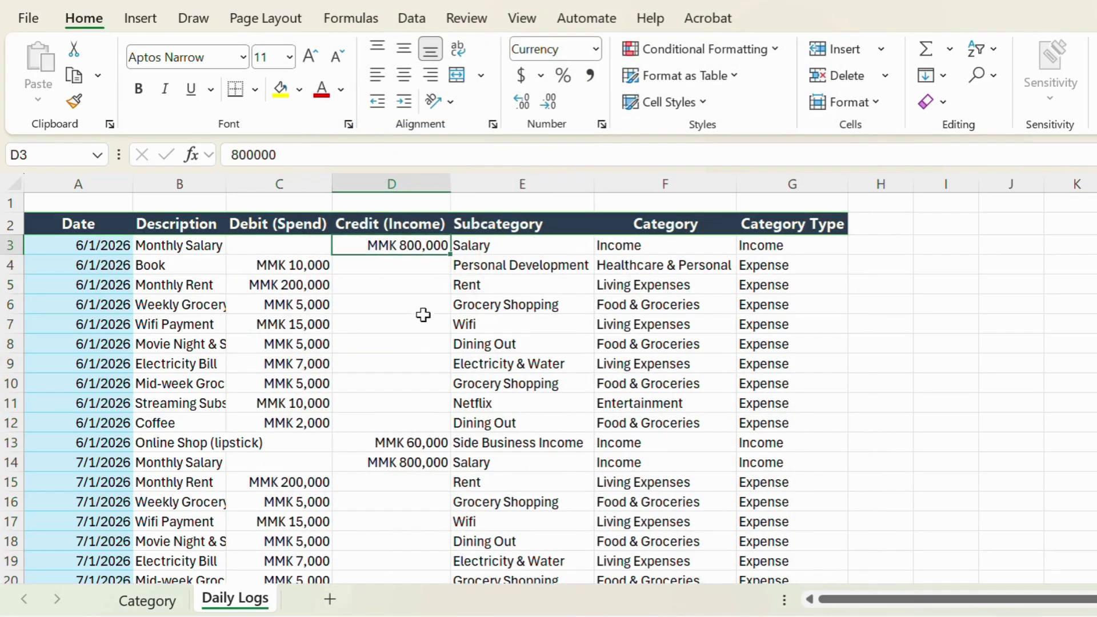
Convert the transaction range A2:G25 into a table with headers and apply a blue banded Medium table style.
click(84, 224)
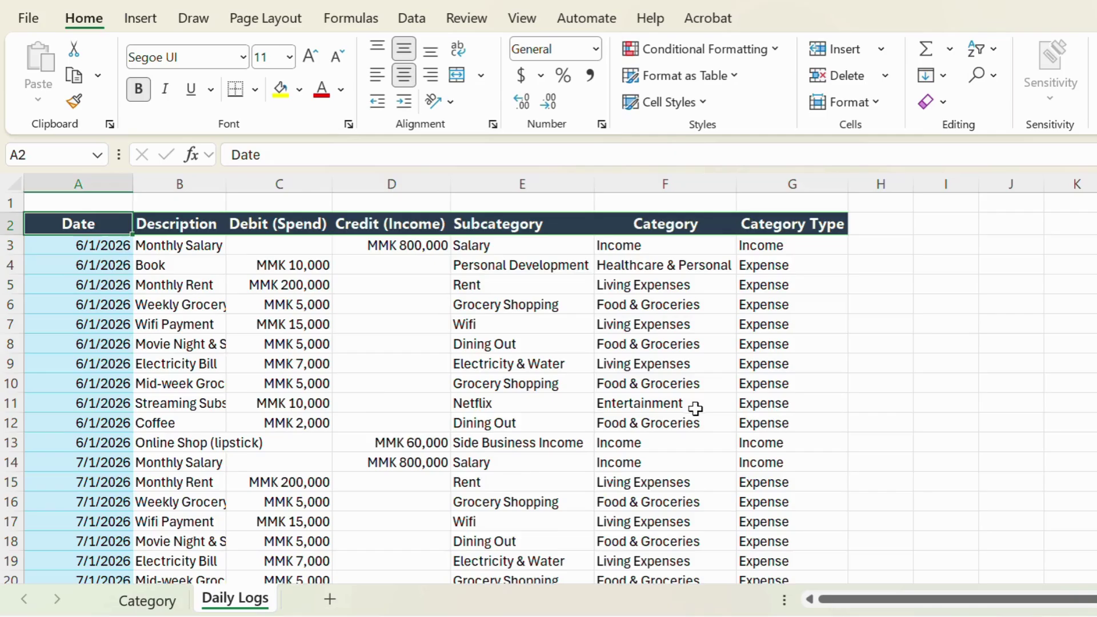
scroll(695, 423, down, 5)
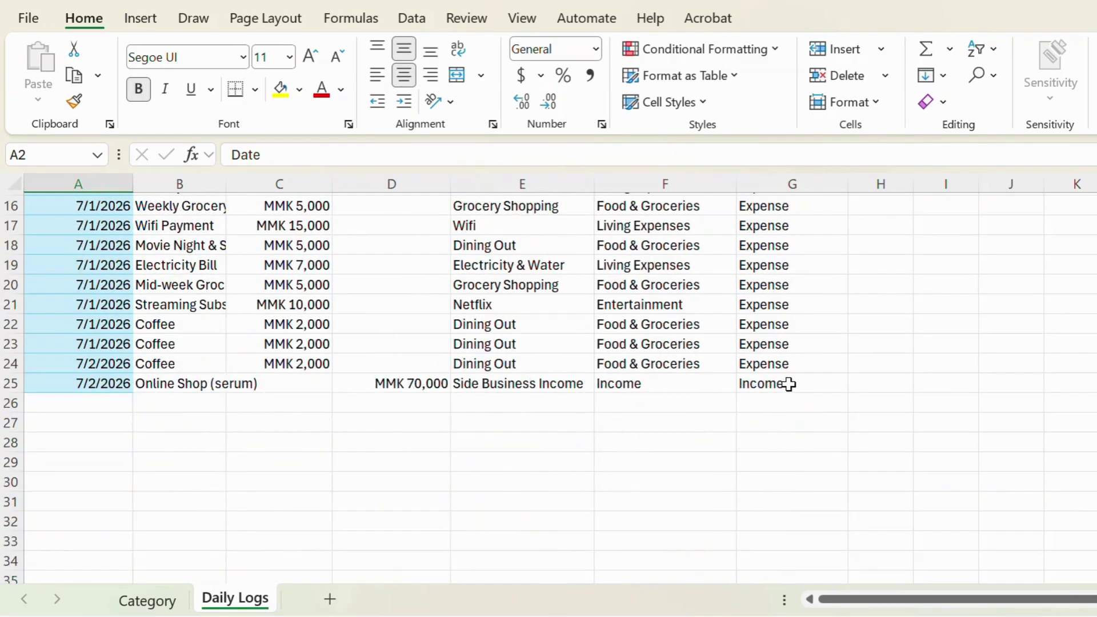
shift+click(789, 383)
scroll(475, 399, up, 5)
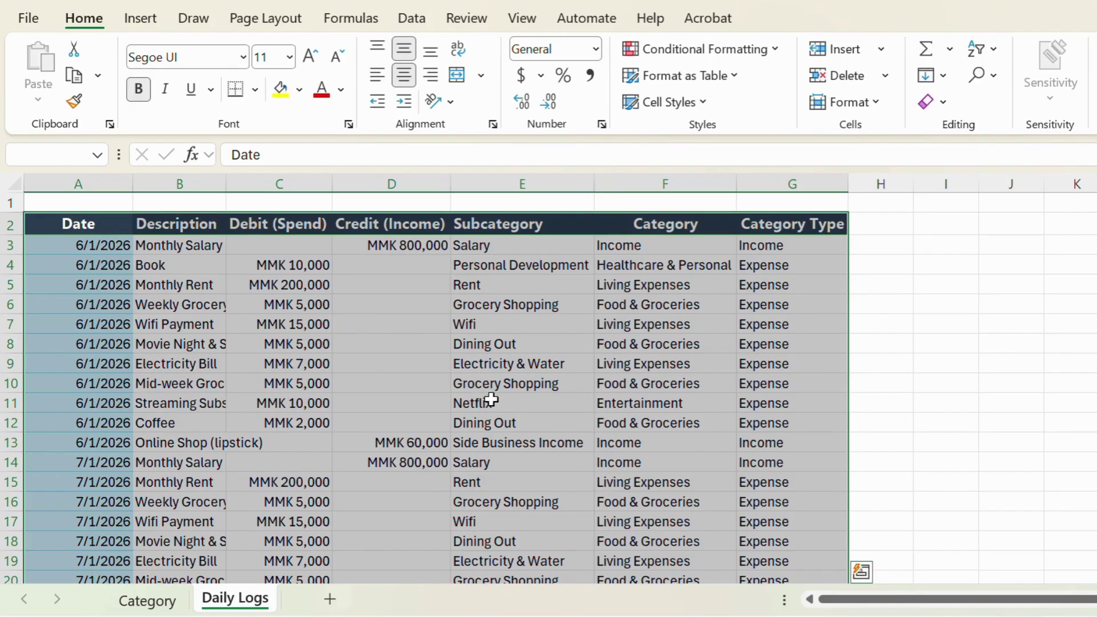
scroll(493, 401, down, 2)
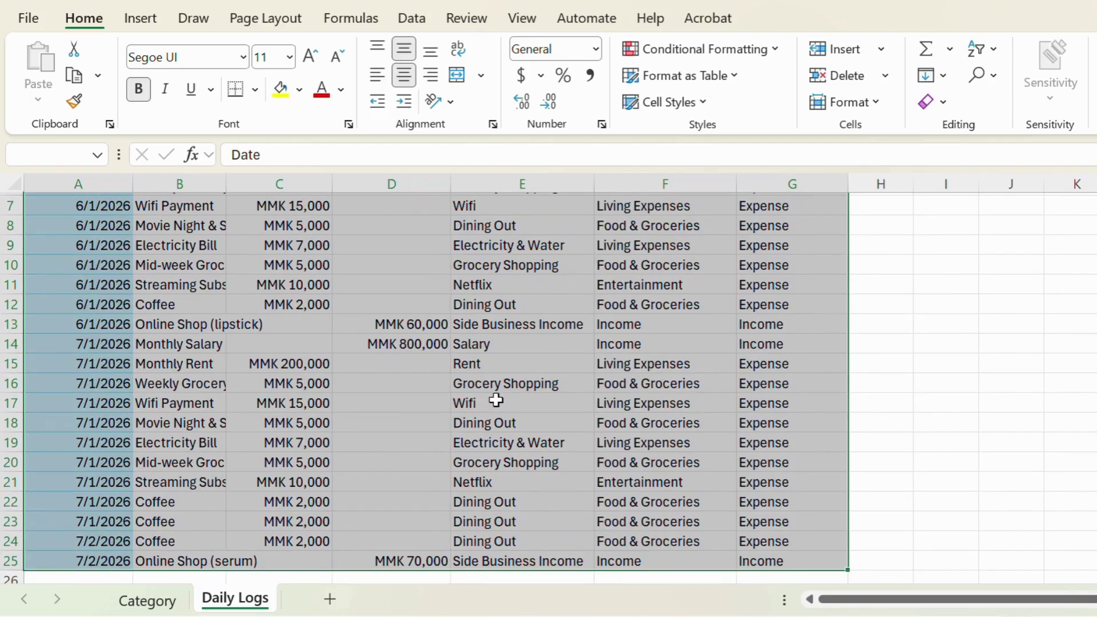
scroll(500, 403, up, 2)
key(ctrl+t)
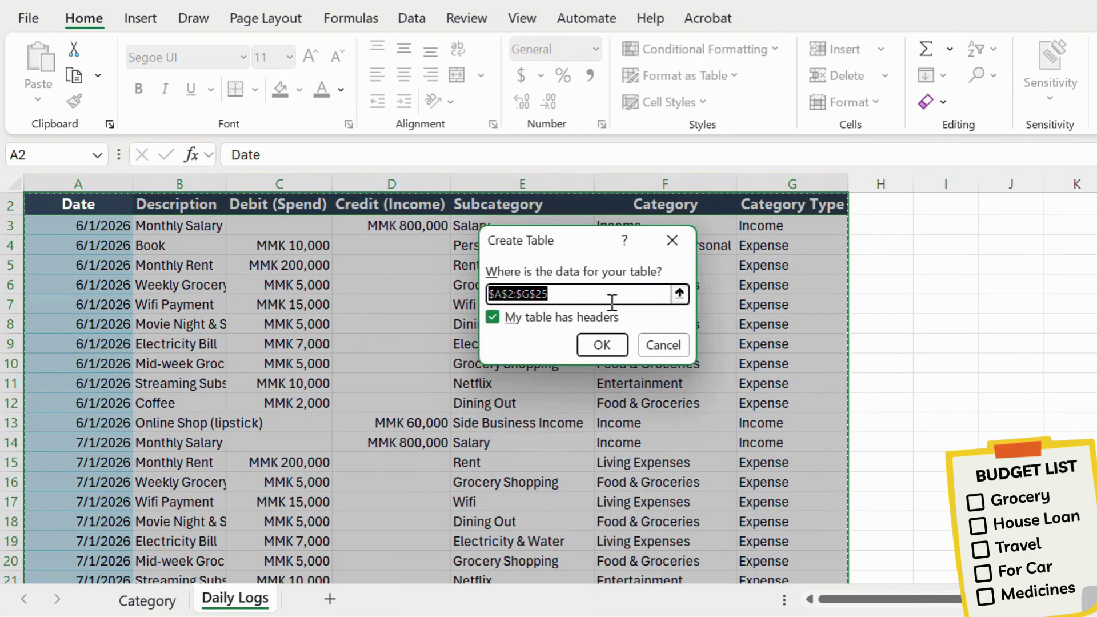
click(603, 346)
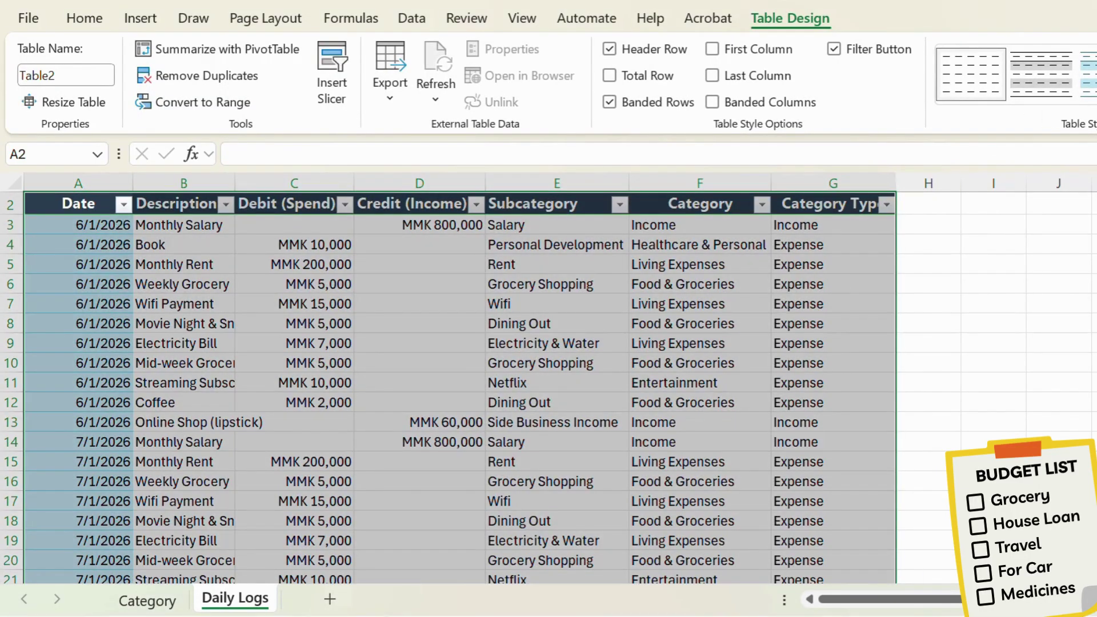
click(1095, 95)
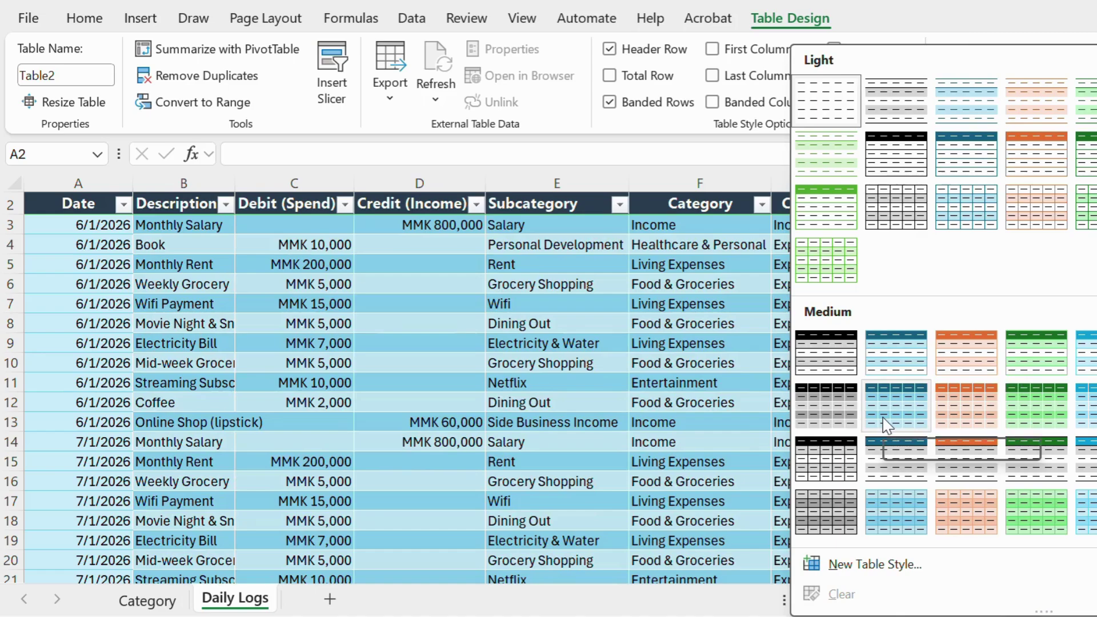
click(890, 361)
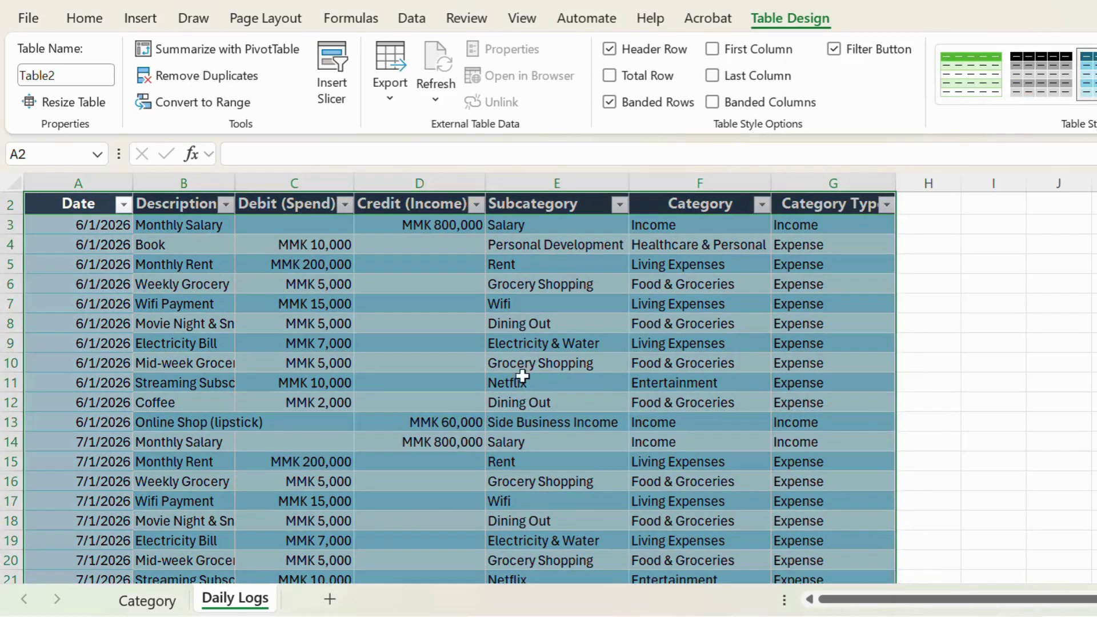
Review the styled transaction table on the Daily Logs sheet from its header row down to row 25, glancing at the Category sheet.
click(542, 343)
scroll(389, 404, down, 2)
scroll(390, 404, up, 3)
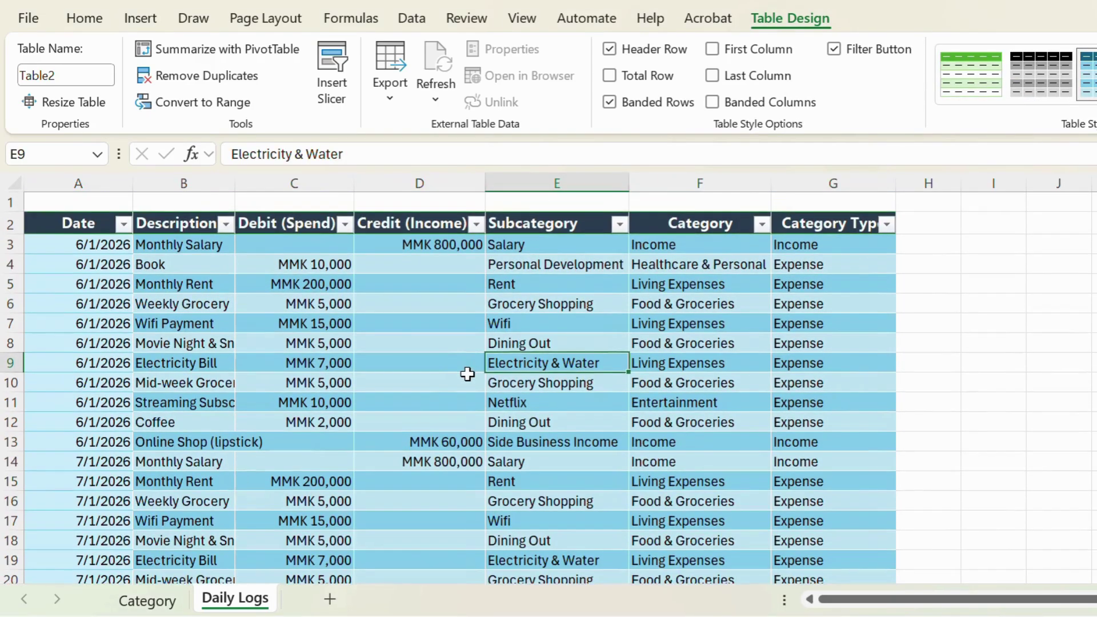
click(812, 371)
scroll(411, 431, down, 4)
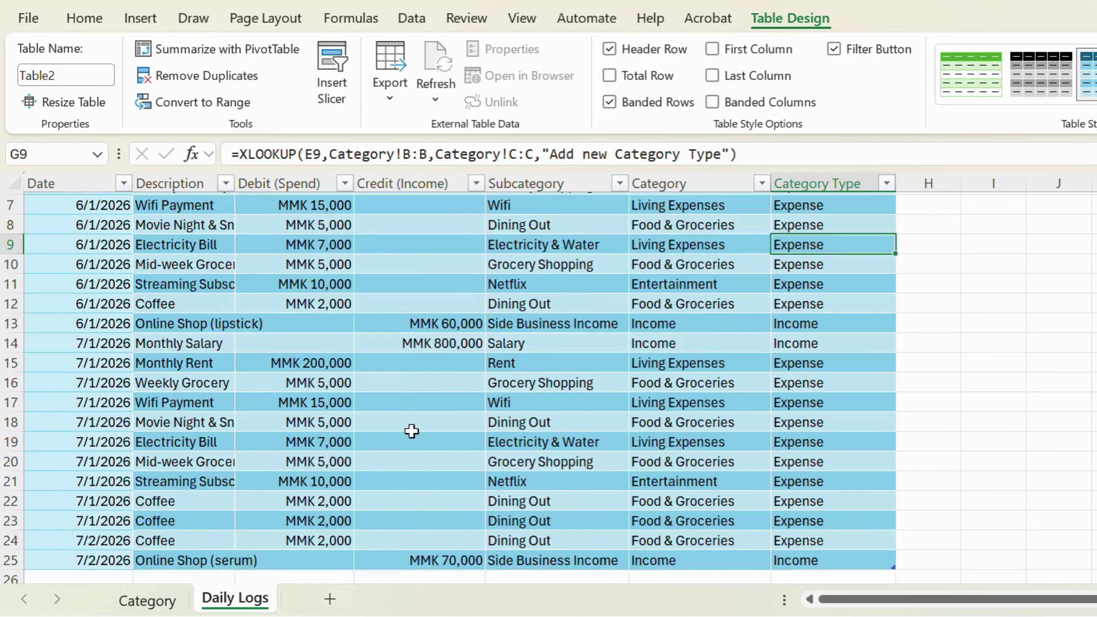
click(150, 601)
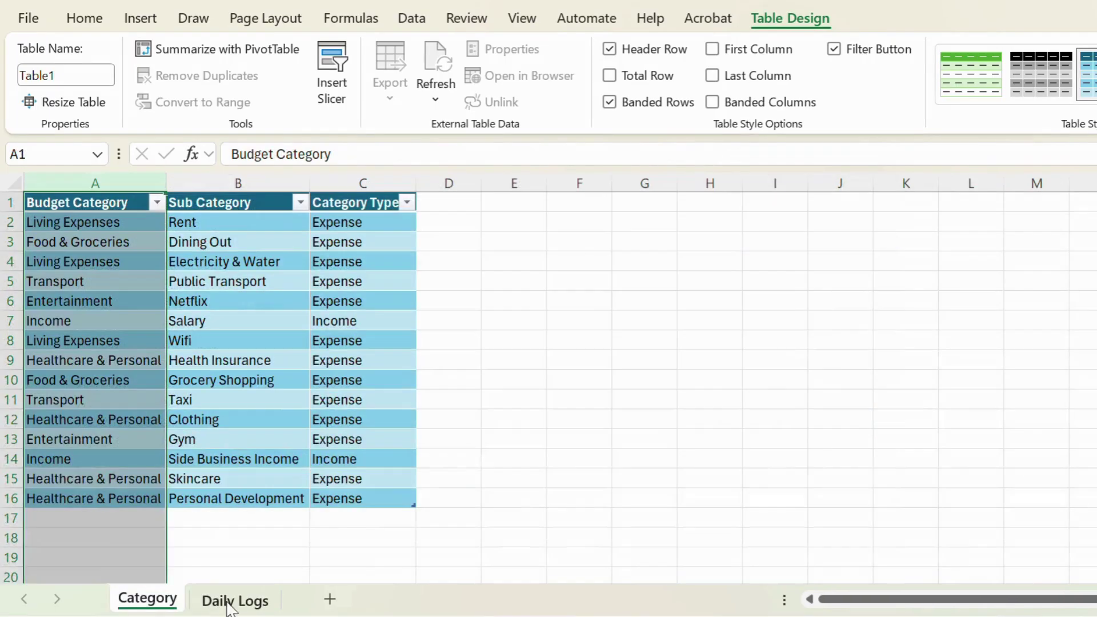
click(235, 601)
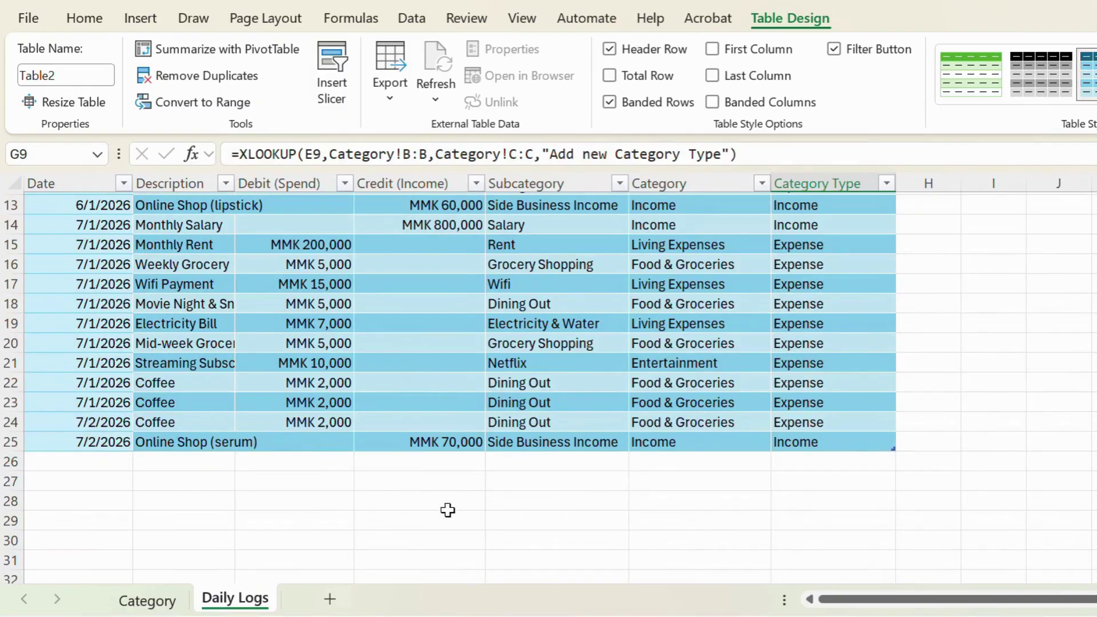
click(388, 512)
scroll(395, 476, up, 2)
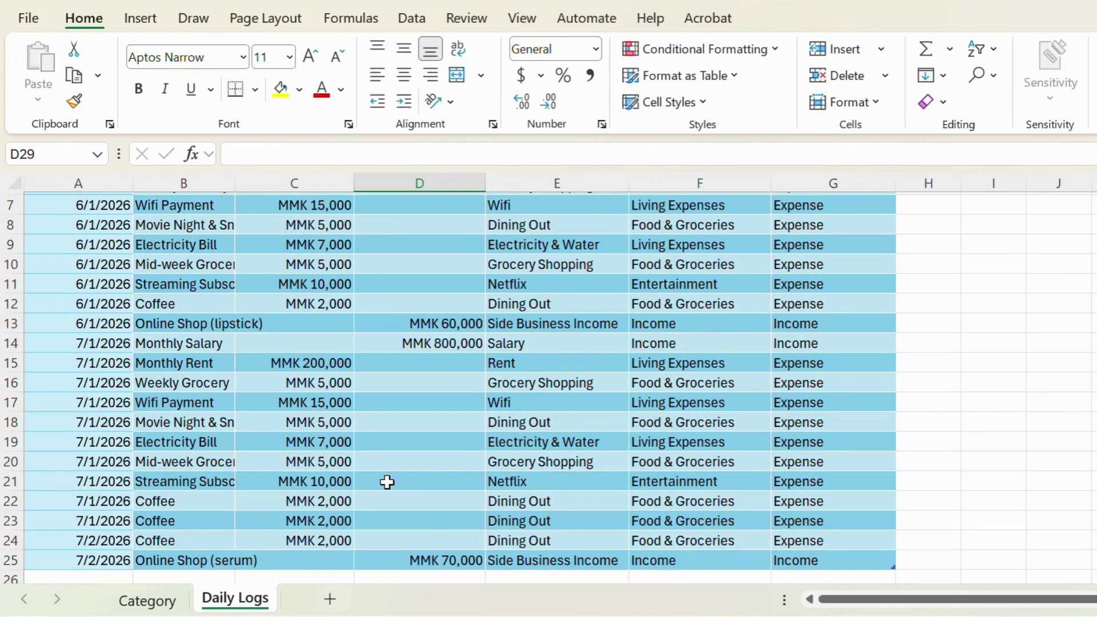
scroll(388, 481, down, 1)
scroll(328, 535, up, 3)
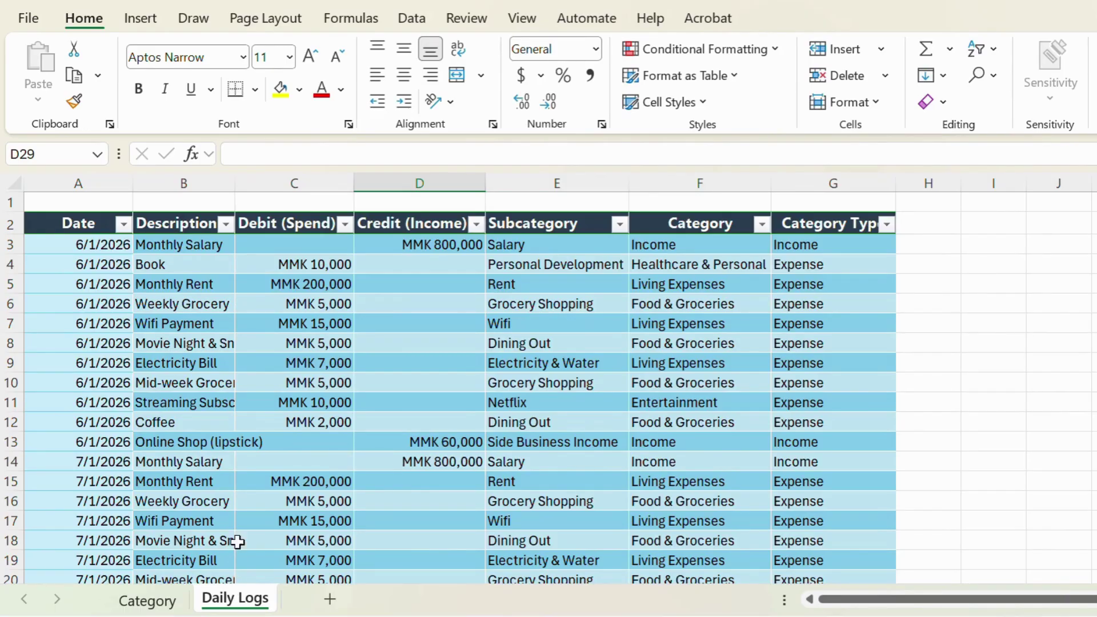
Check the Category sheet's list down to row 16 against the subcategories and categories used in the Daily Logs table.
click(150, 599)
click(306, 520)
click(359, 496)
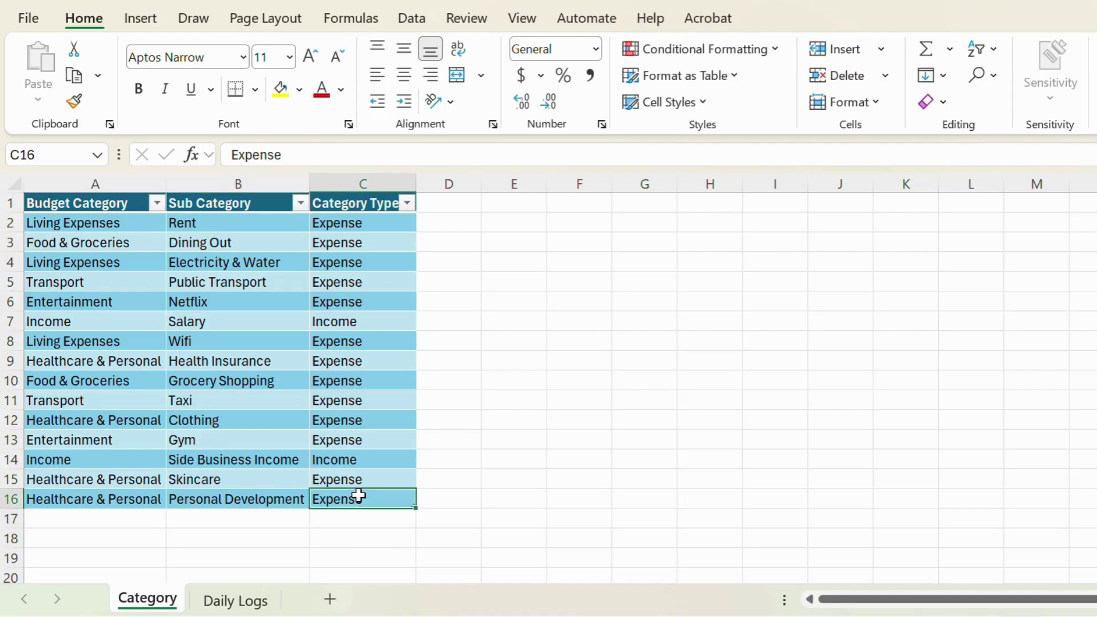
click(255, 598)
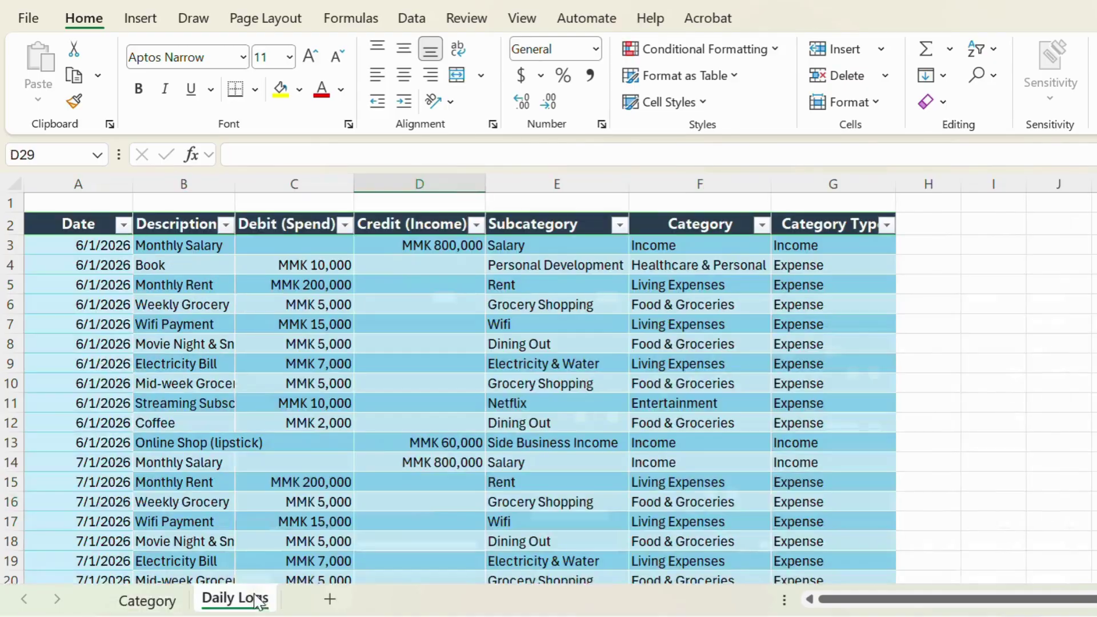
click(498, 405)
scroll(493, 434, down, 1)
scroll(493, 434, down, 1)
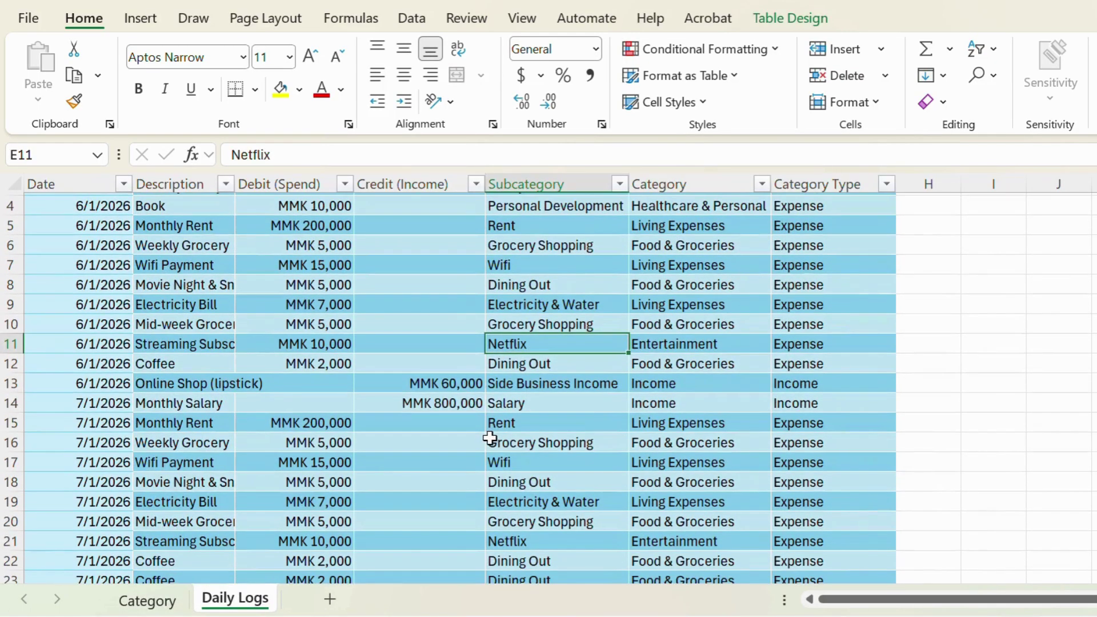
scroll(351, 492, up, 2)
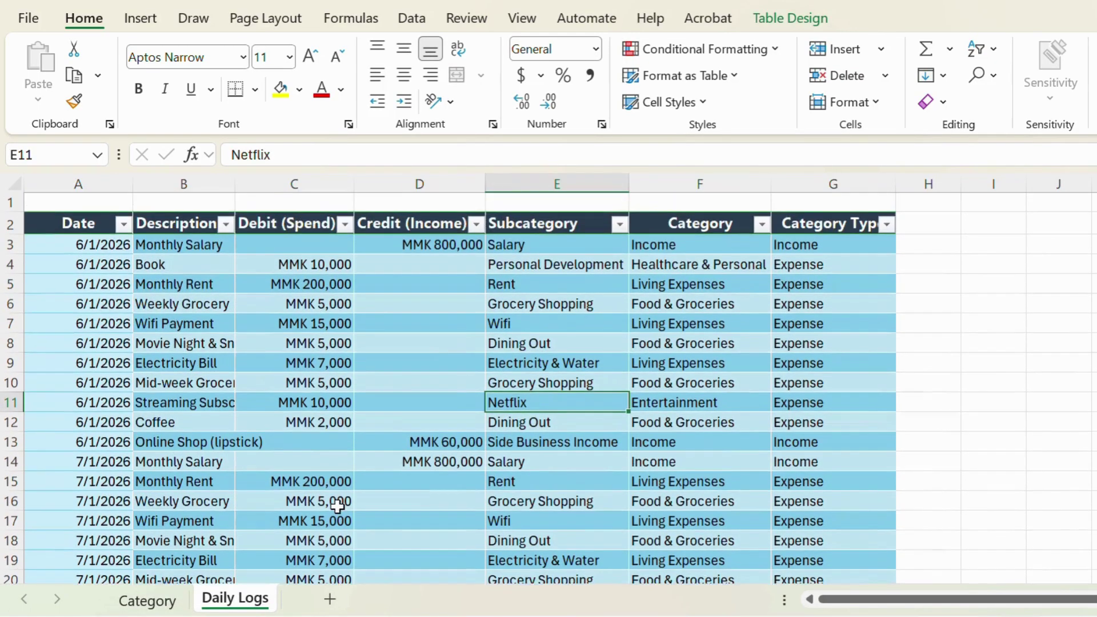